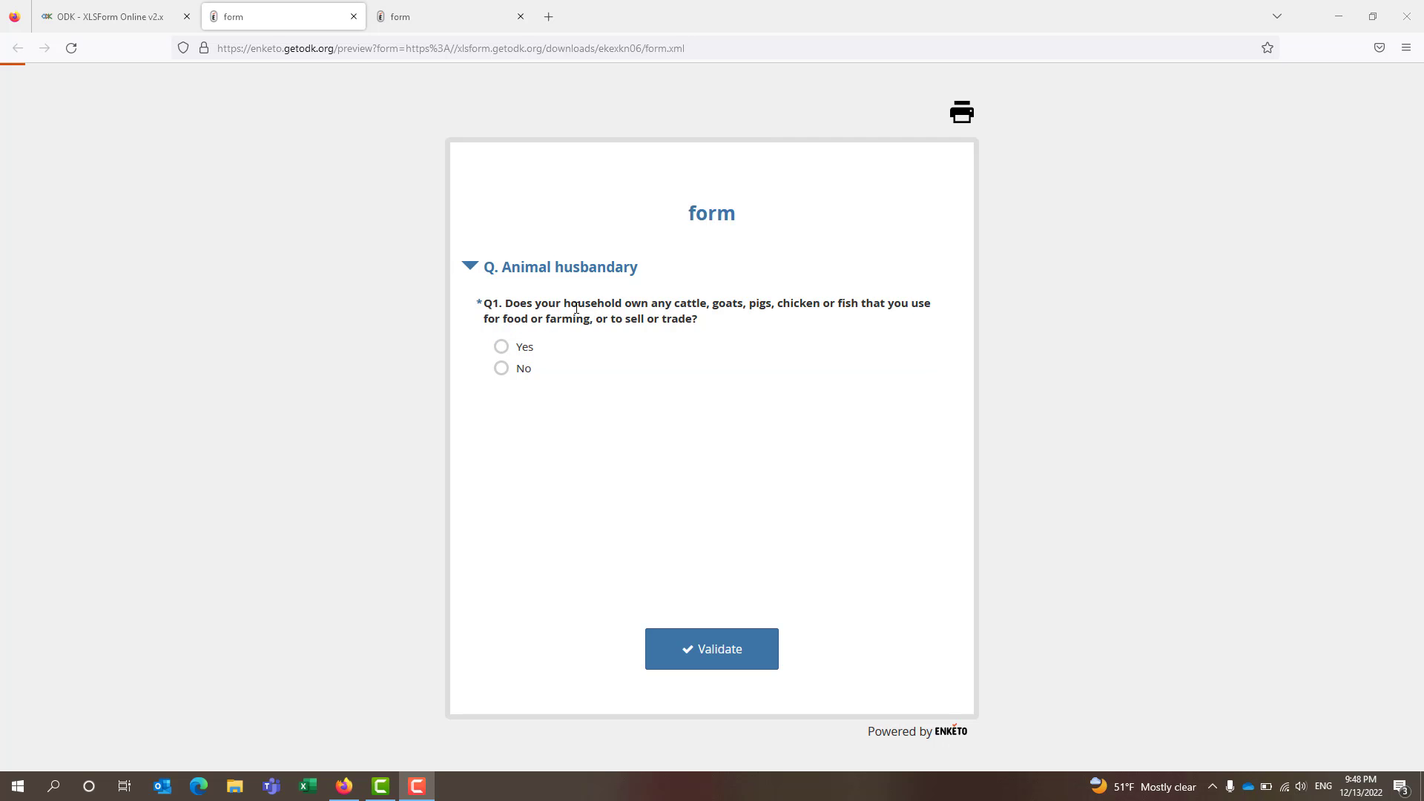
Test Q1 on livestock ownership with Yes and No, leaving Yes as the answer
{"action": "left_click", "coordinate": [503, 347]}
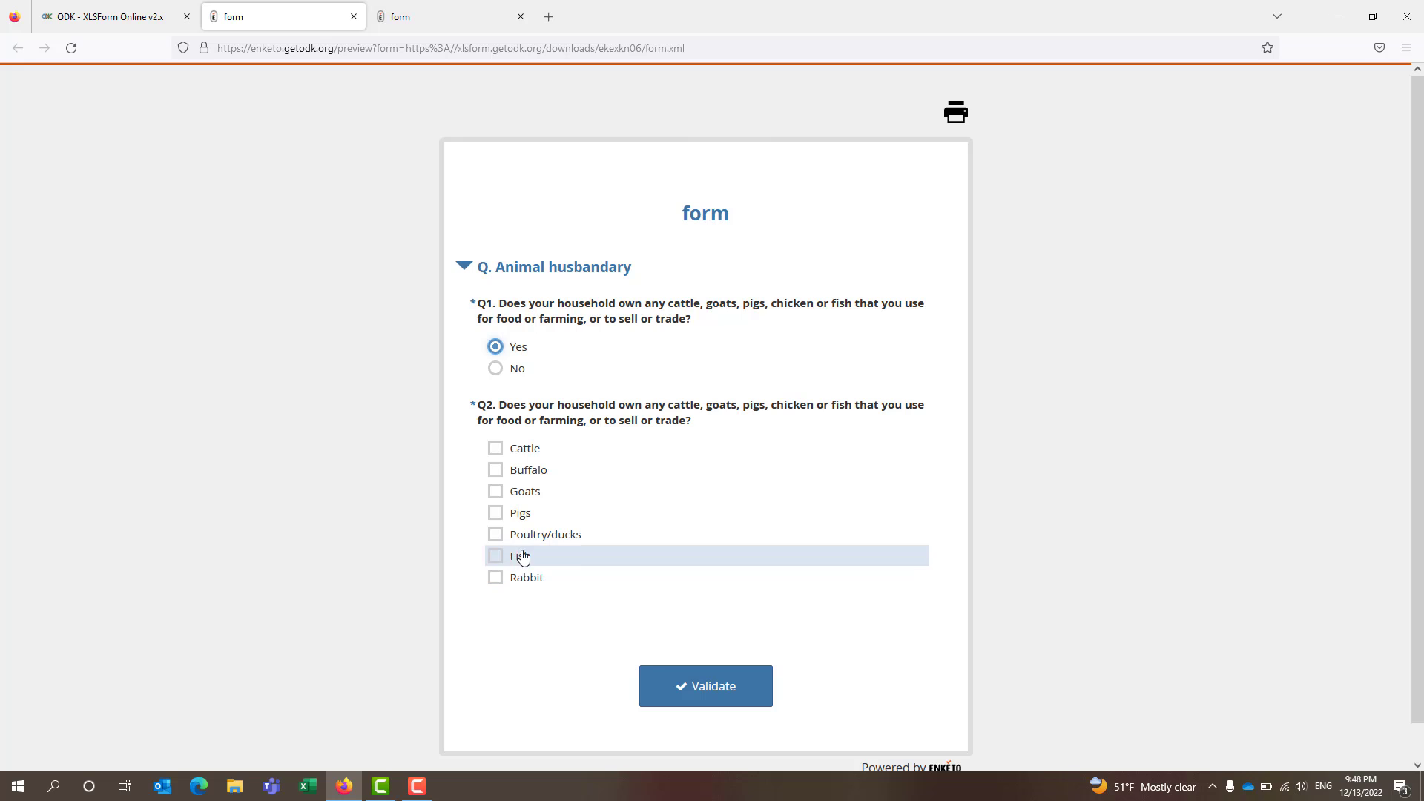
{"action": "left_click", "coordinate": [507, 376]}
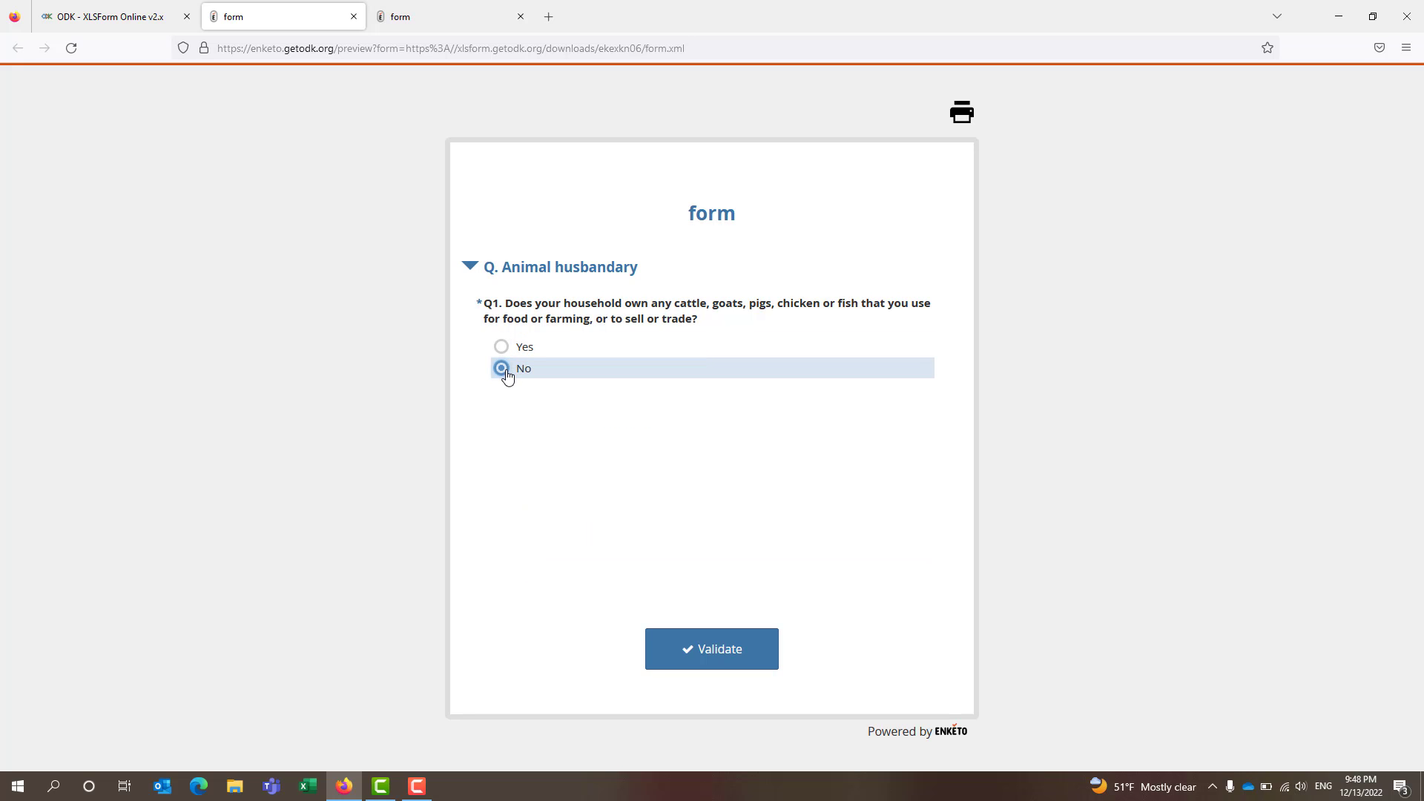
{"action": "left_click", "coordinate": [504, 346]}
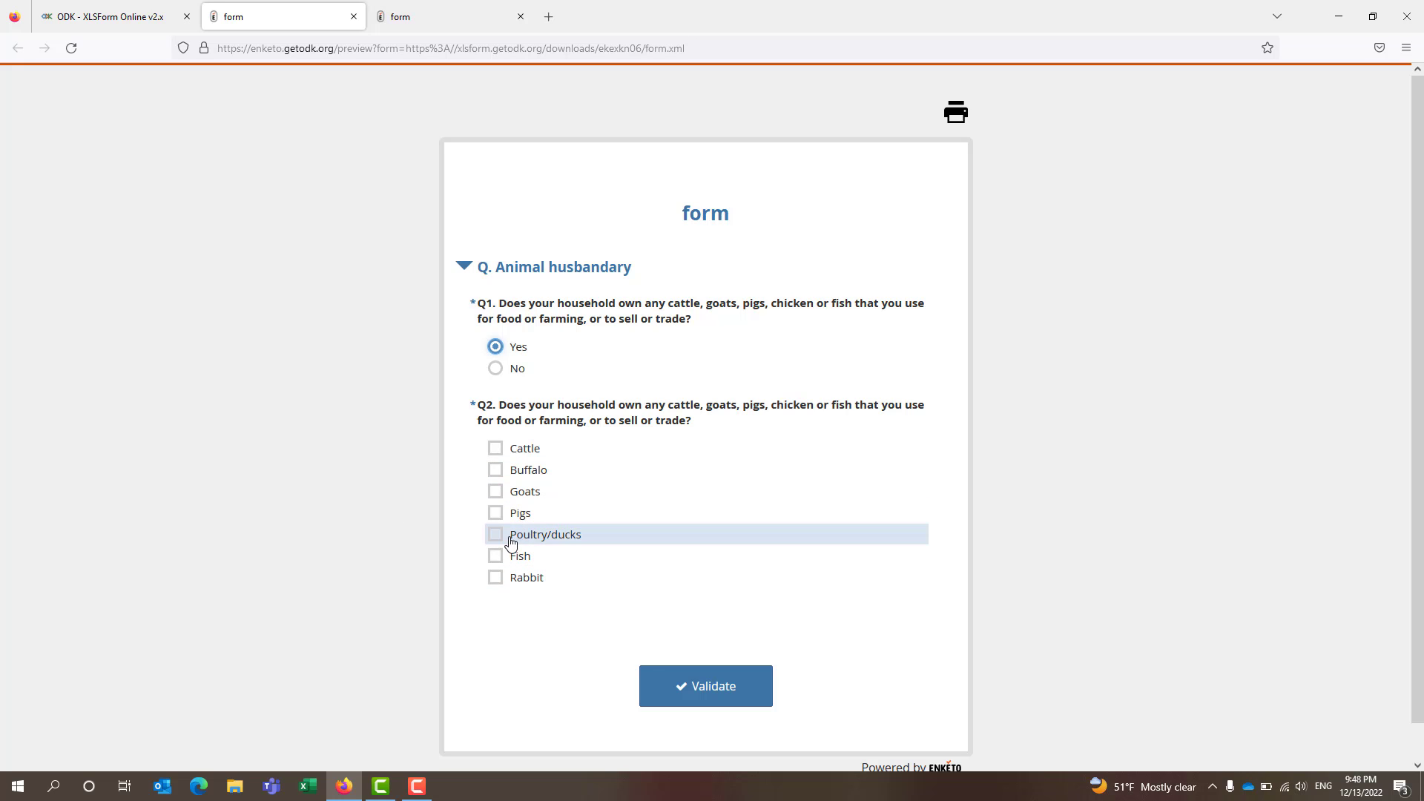
Select Cattle, Buffalo and Goats in Q2 and check how Q3 words the chosen animals
{"action": "left_click", "coordinate": [496, 449]}
{"action": "left_click", "coordinate": [495, 469]}
{"action": "left_click", "coordinate": [496, 491]}
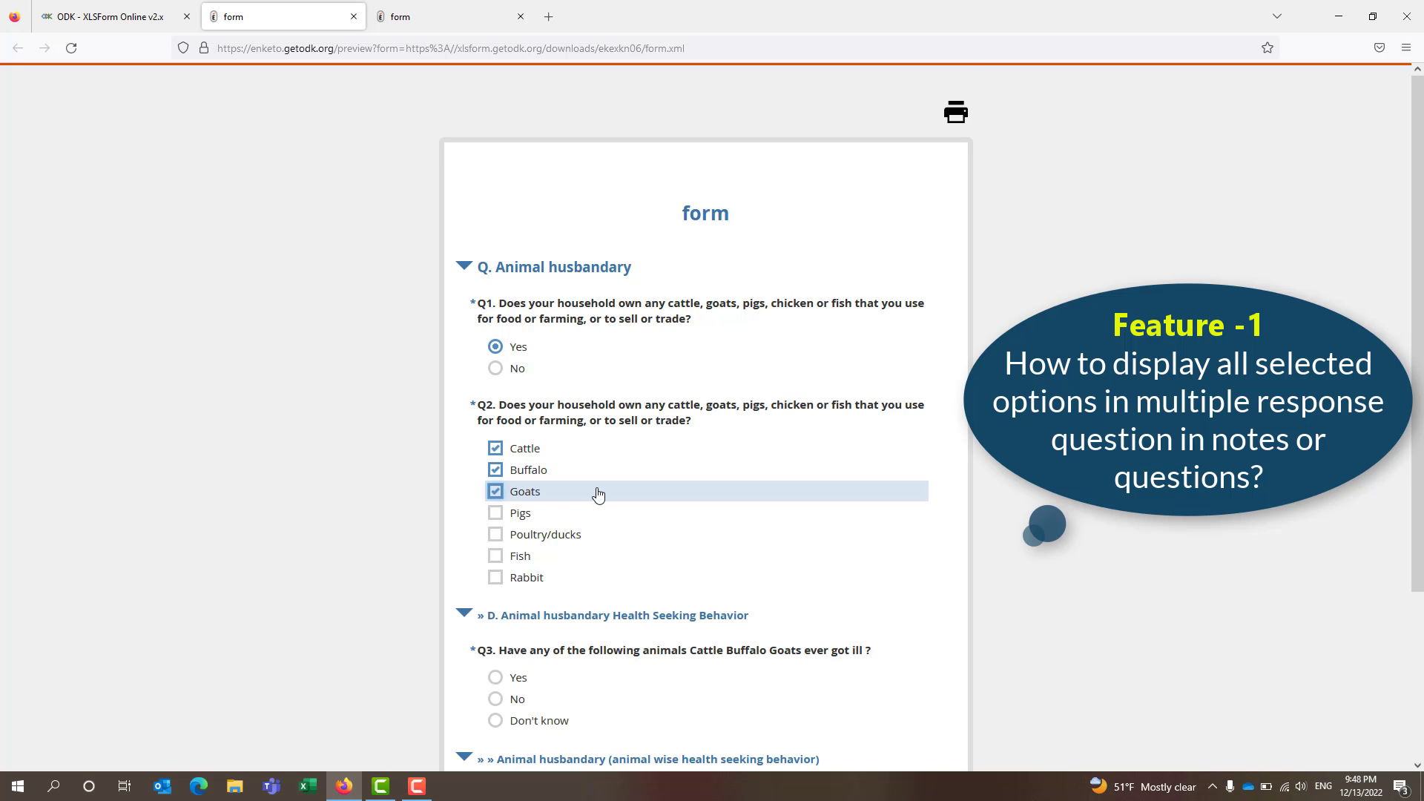
{"action": "scroll", "coordinate": [594, 492], "scroll_direction": "down", "scroll_amount": 2}
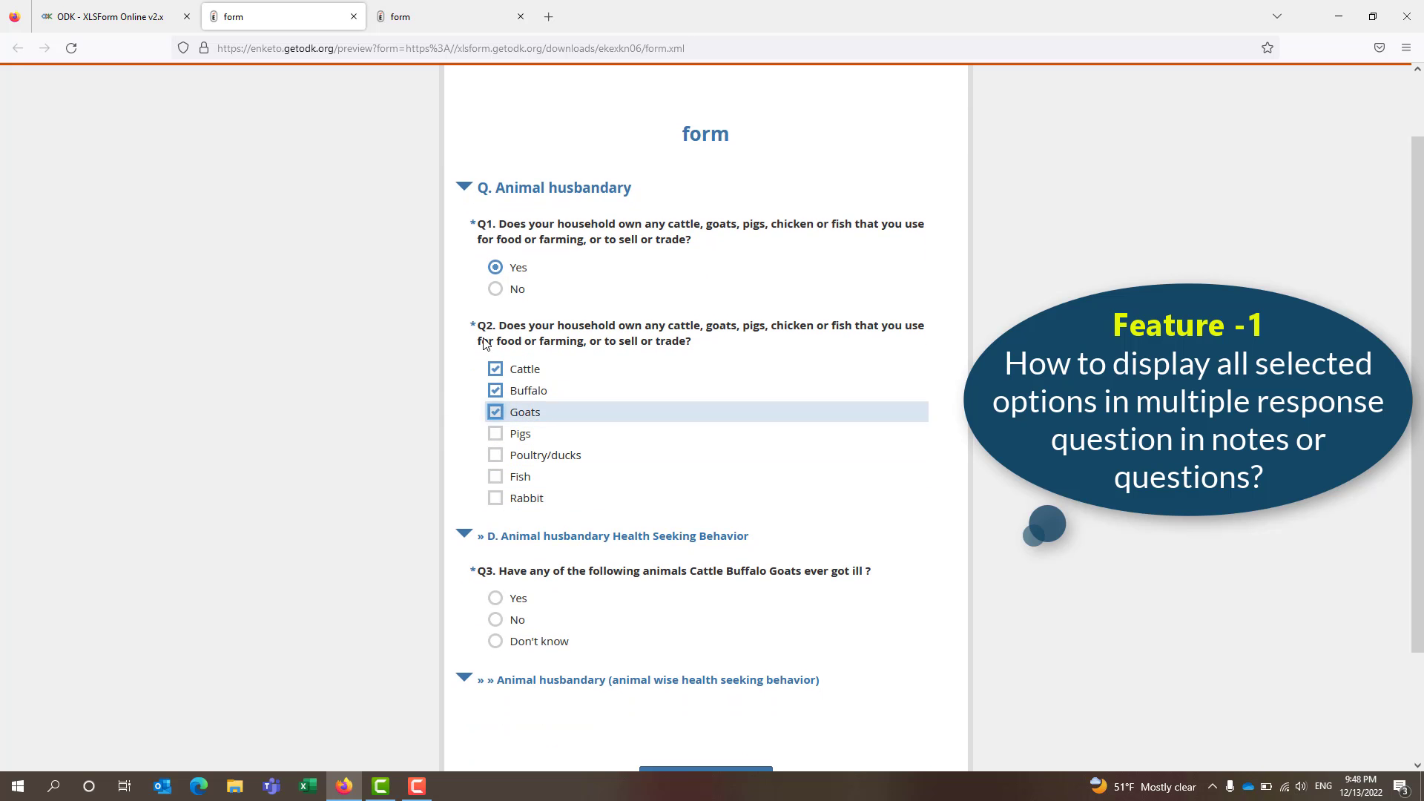
{"action": "scroll", "coordinate": [573, 545], "scroll_direction": "down", "scroll_amount": 2}
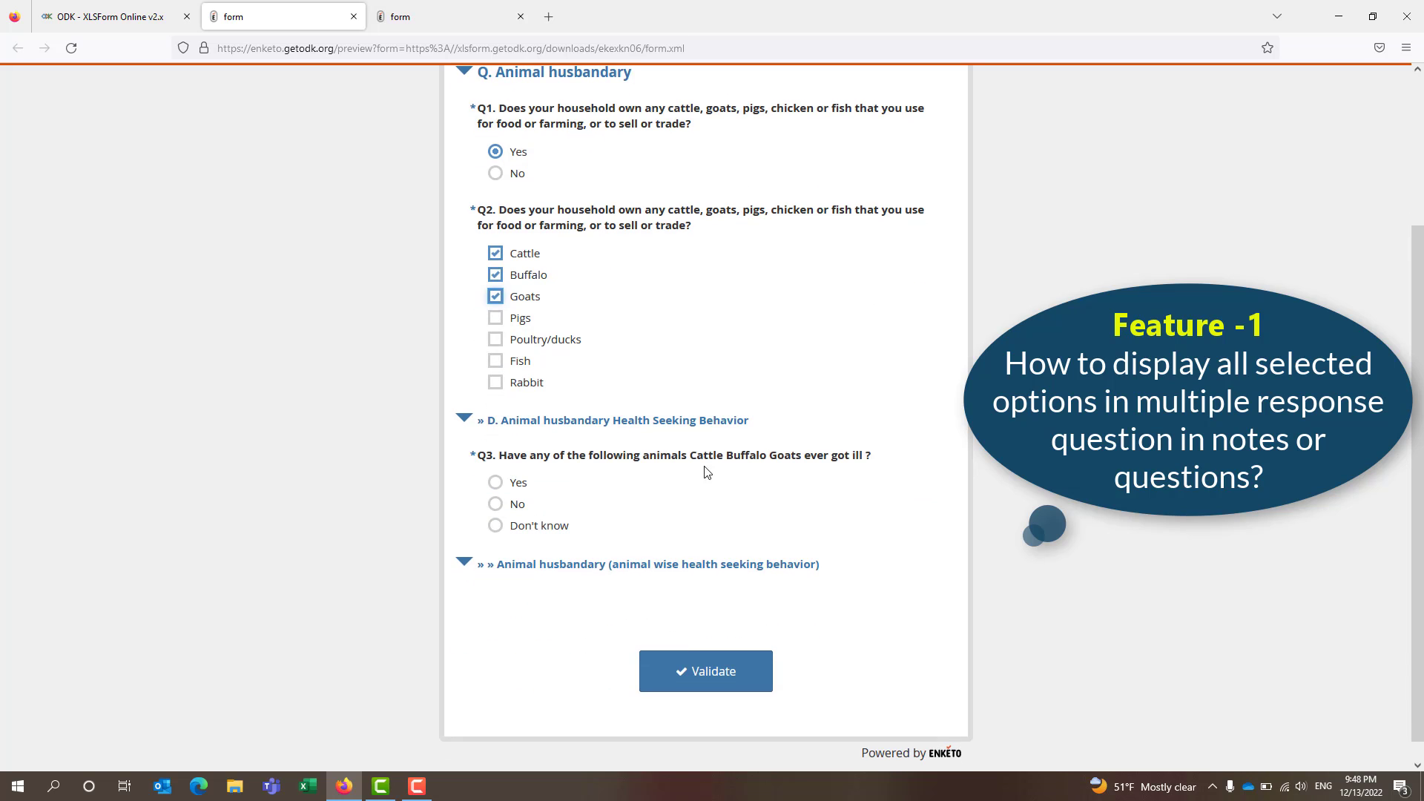
Temporarily add Fish to the Q2 answers, check the animal names in Q3's wording, and remove Fish again
{"action": "left_click", "coordinate": [496, 361]}
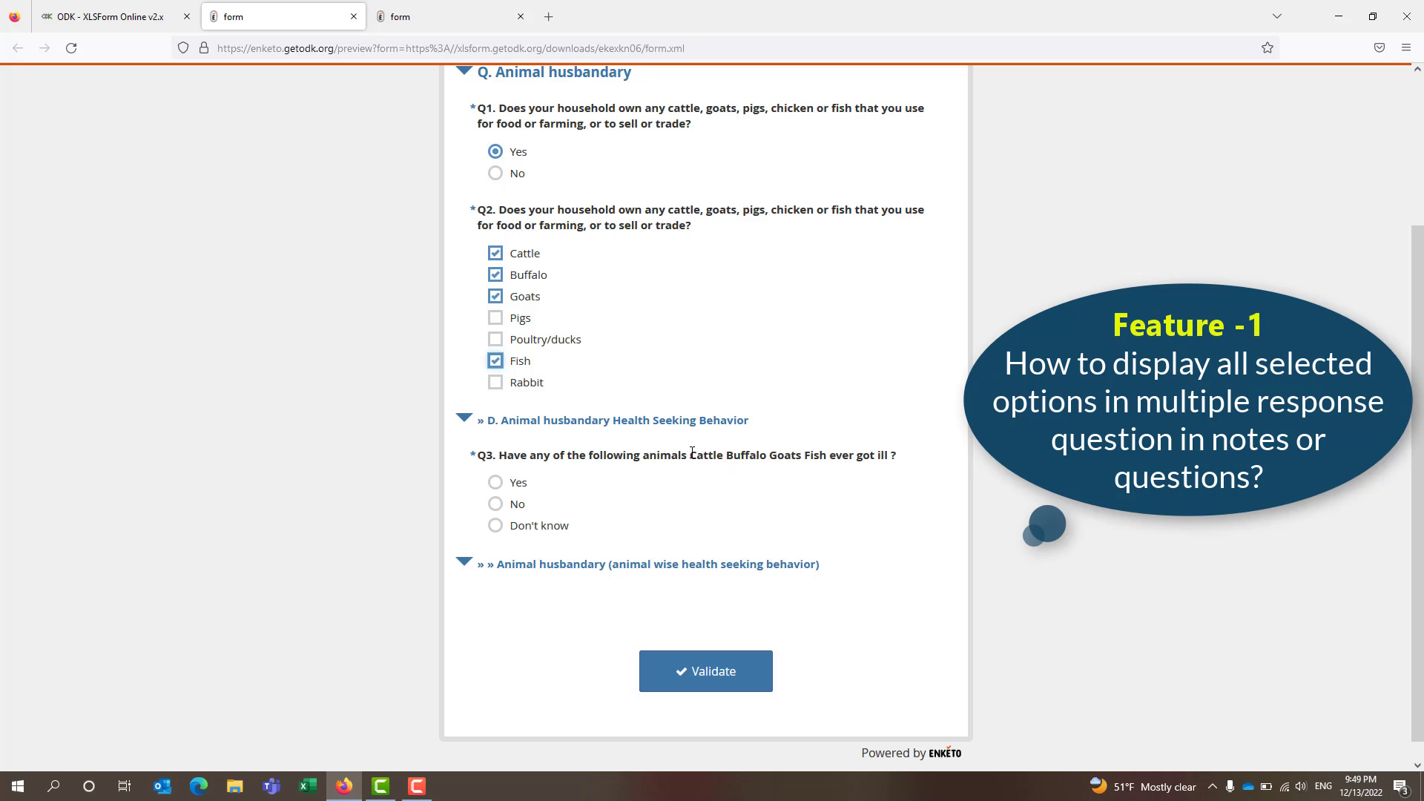
{"action": "left_click_drag", "start_coordinate": [692, 452], "coordinate": [830, 459]}
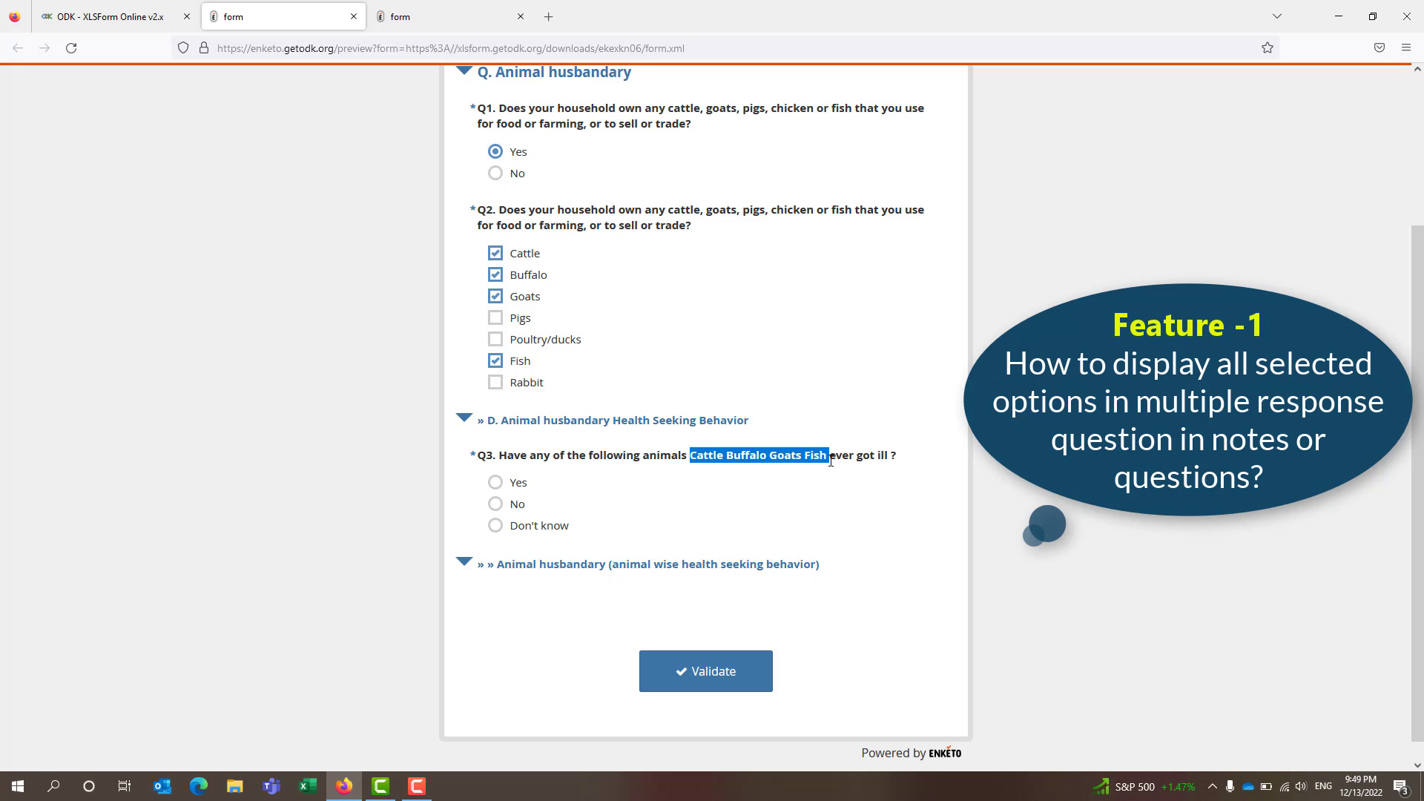
{"action": "left_click", "coordinate": [495, 361]}
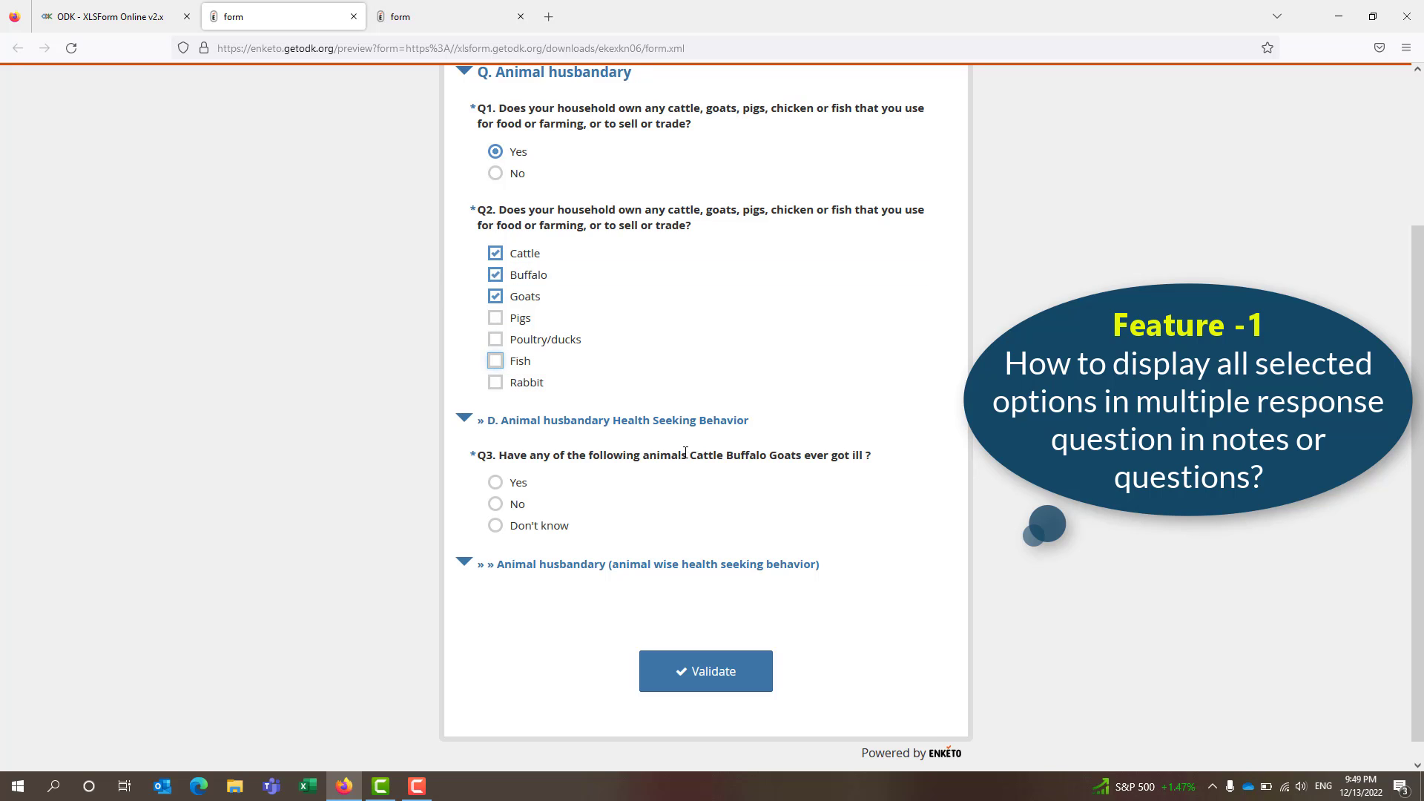
{"action": "left_click_drag", "start_coordinate": [691, 454], "coordinate": [807, 461]}
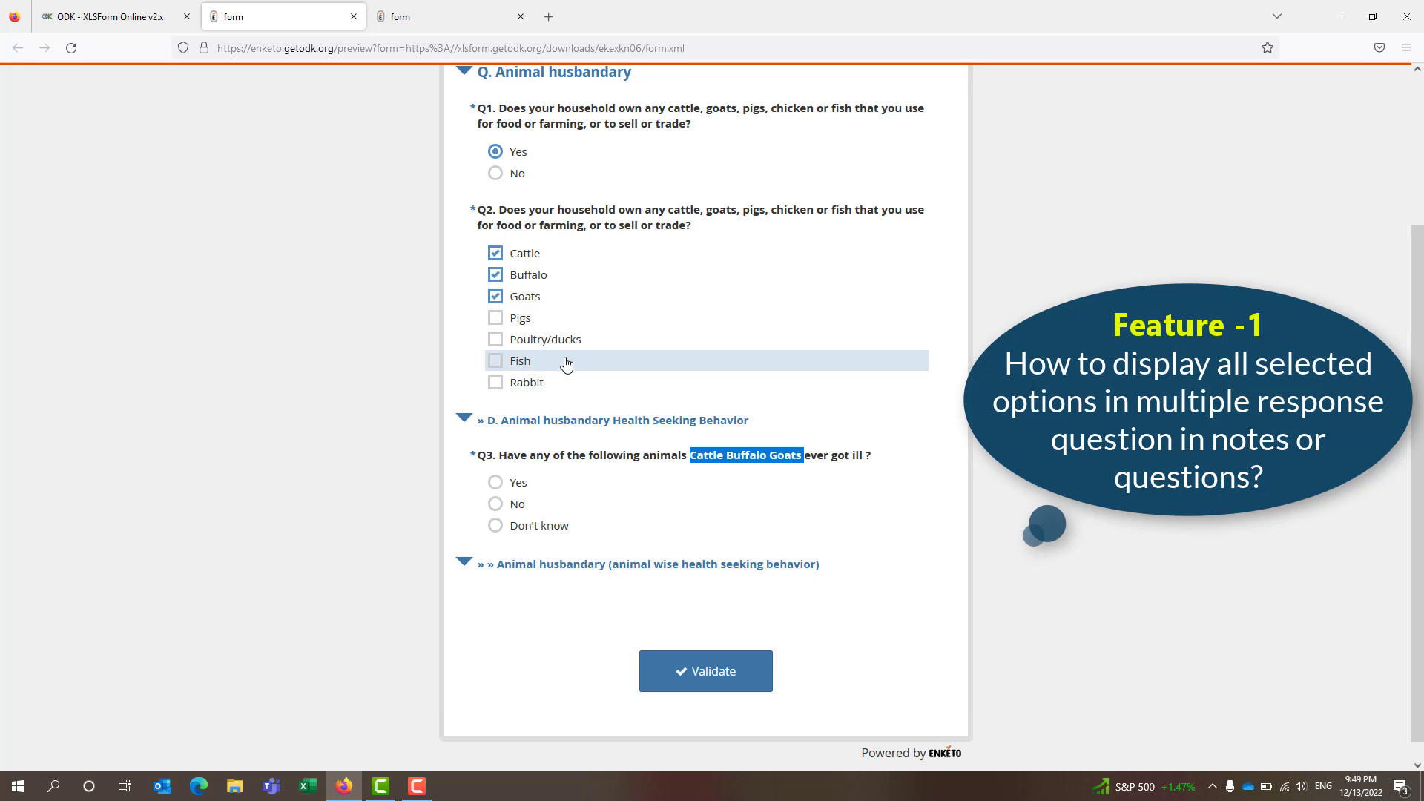
Answer Yes to Q3 and add Poultry/ducks to the animals selected in Q2
{"action": "scroll", "coordinate": [529, 448], "scroll_direction": "down", "scroll_amount": 1}
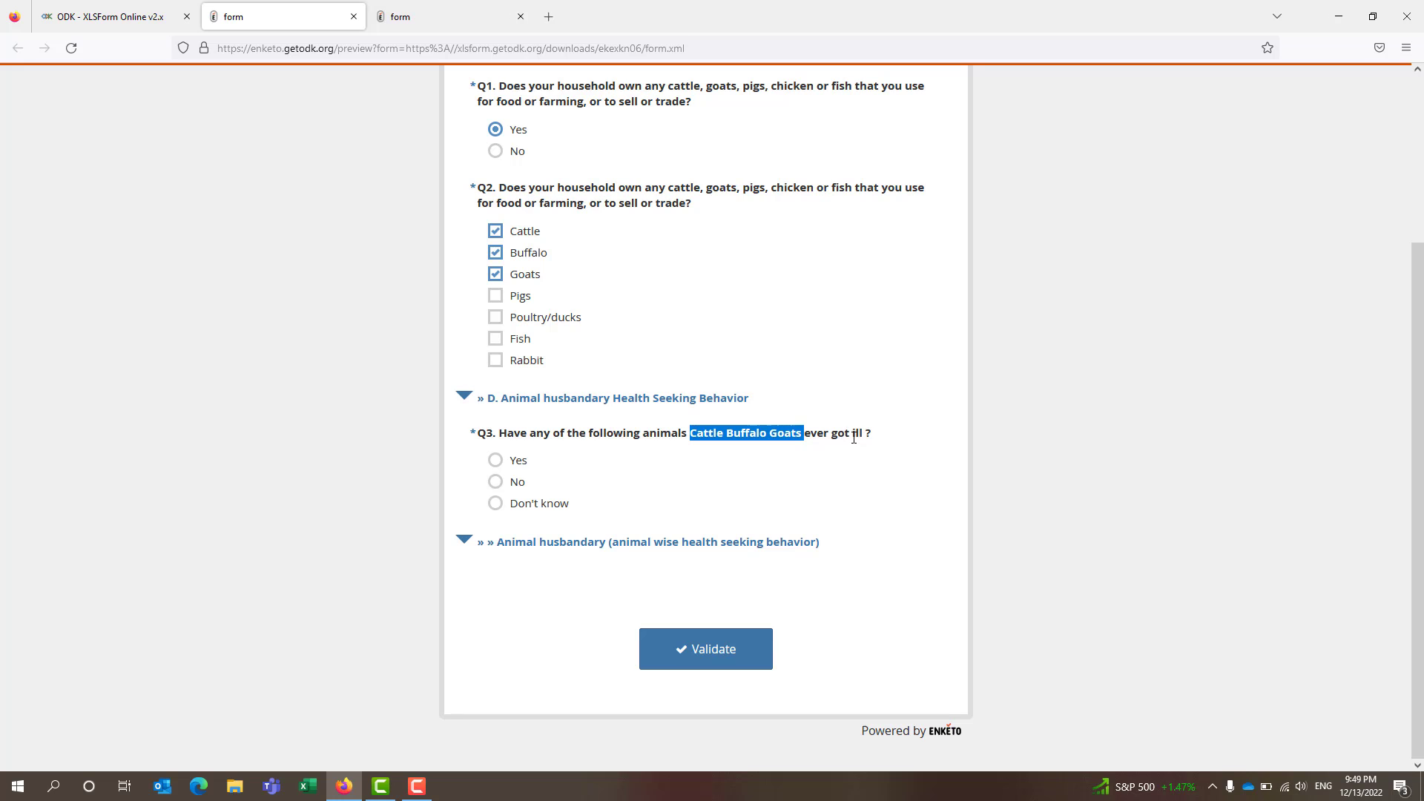
{"action": "left_click", "coordinate": [507, 467]}
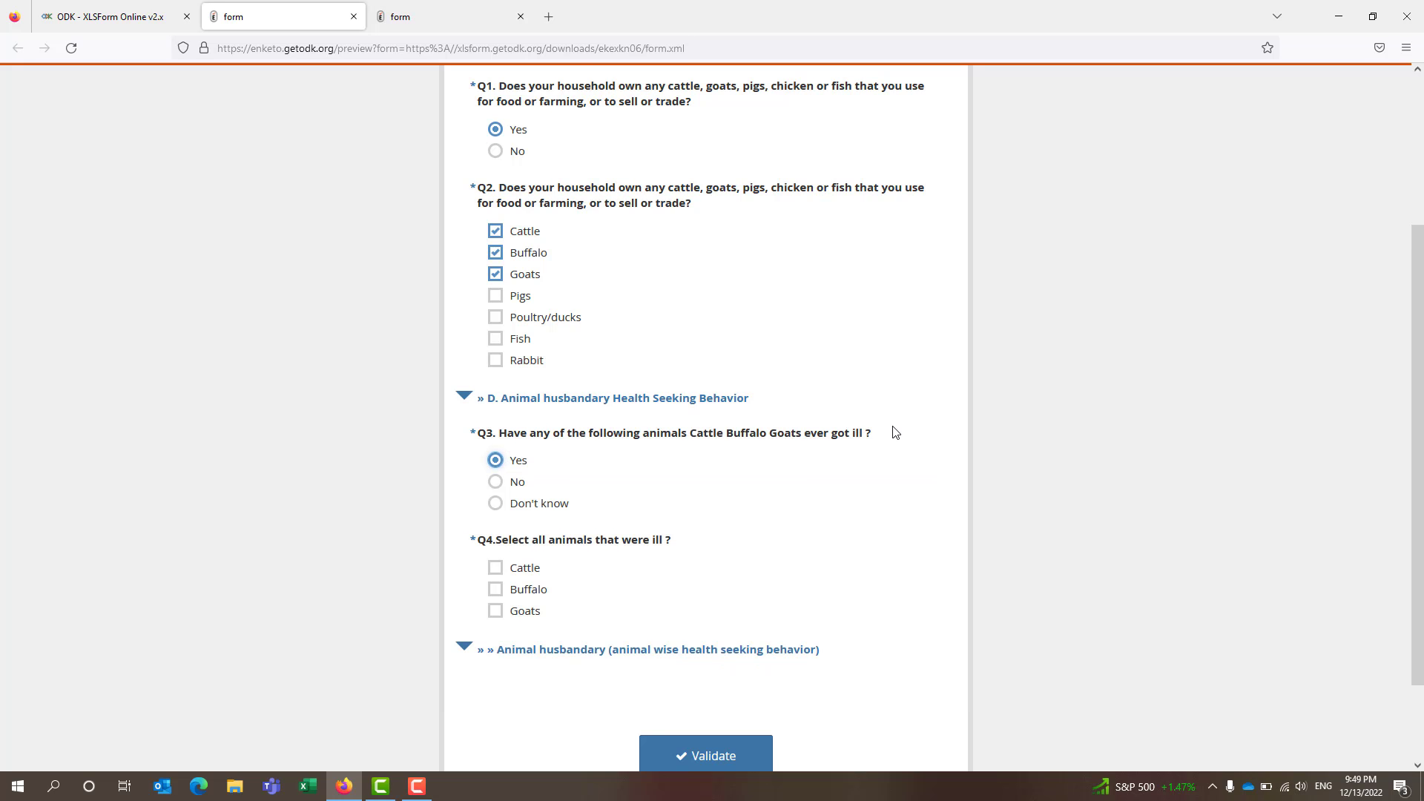
{"action": "scroll", "coordinate": [890, 433], "scroll_direction": "down", "scroll_amount": 1}
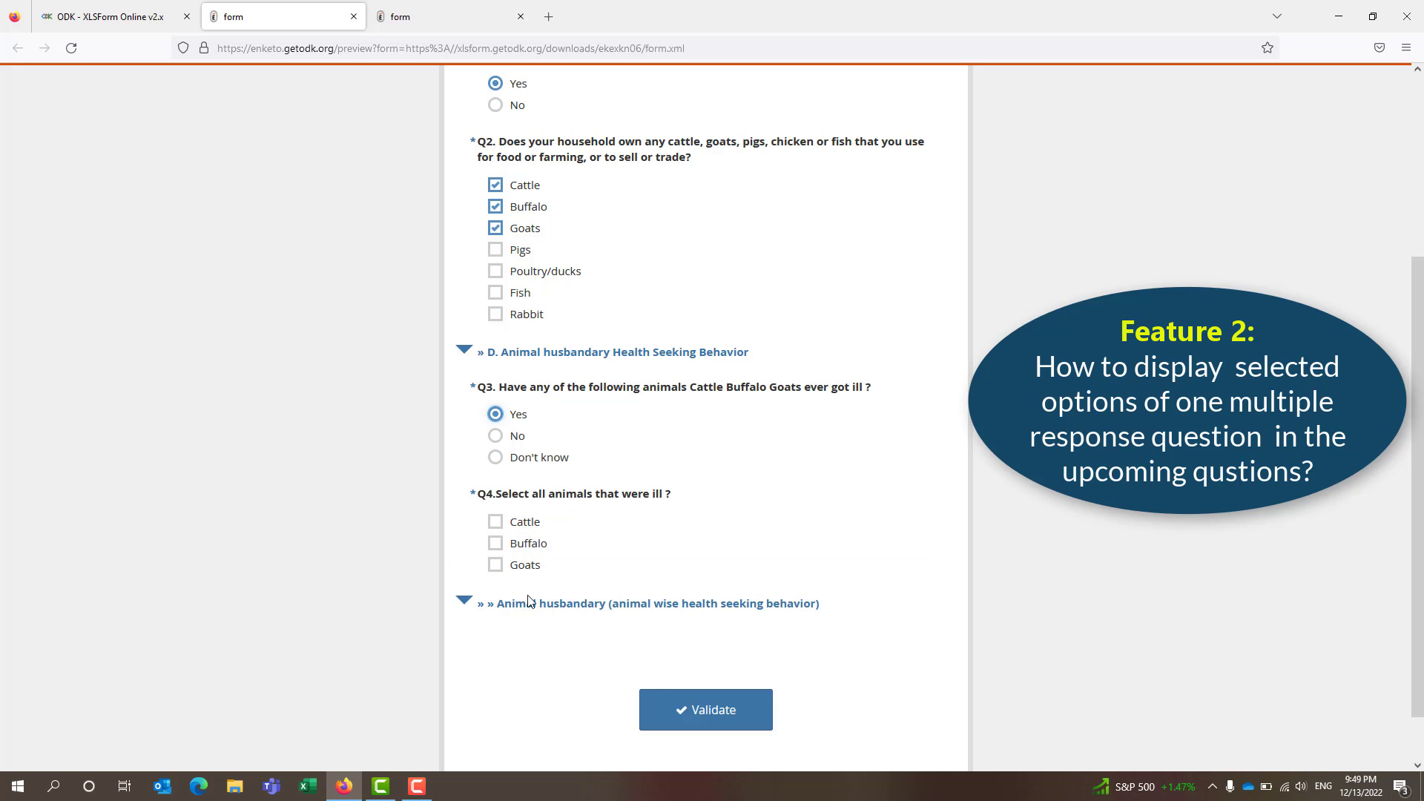
{"action": "left_click", "coordinate": [496, 228]}
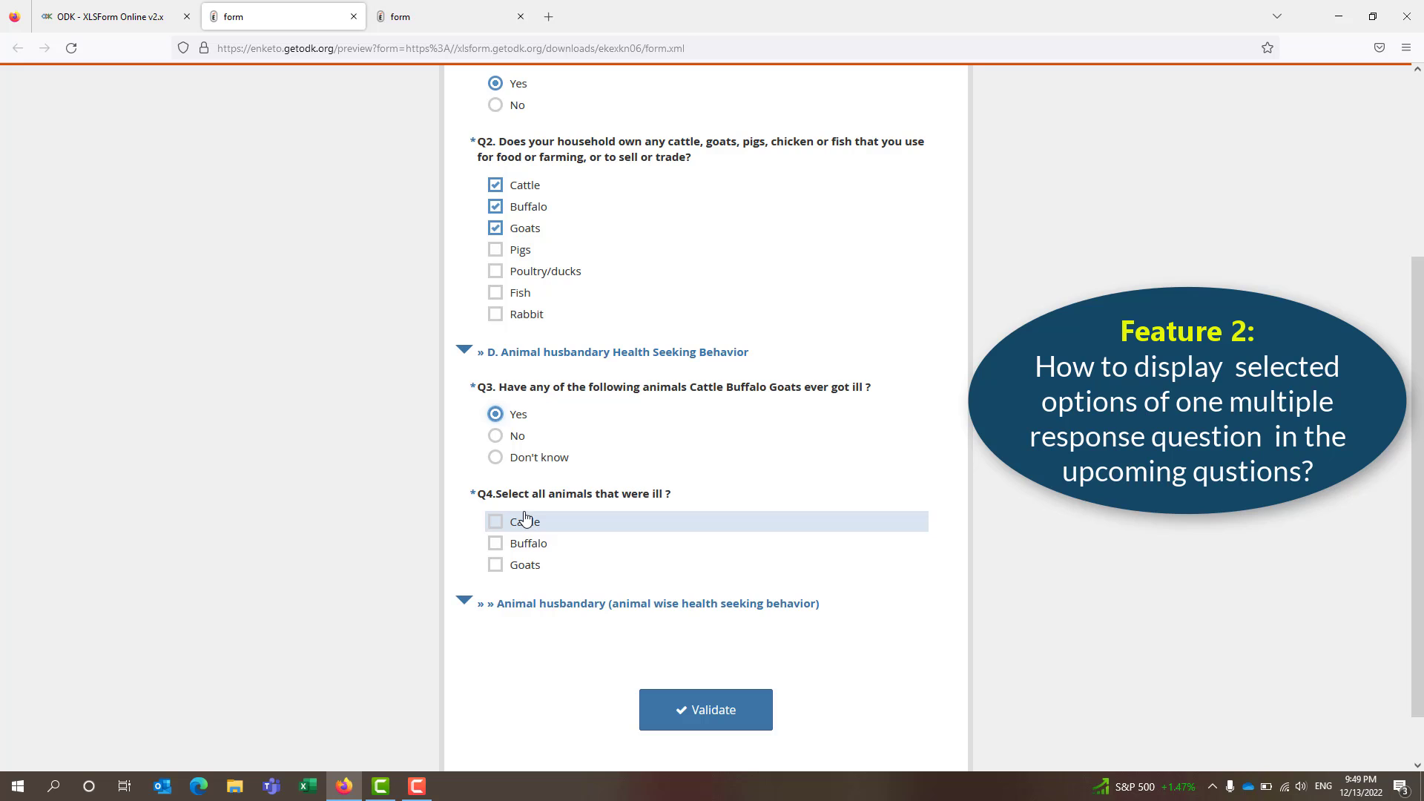
{"action": "left_click", "coordinate": [496, 270]}
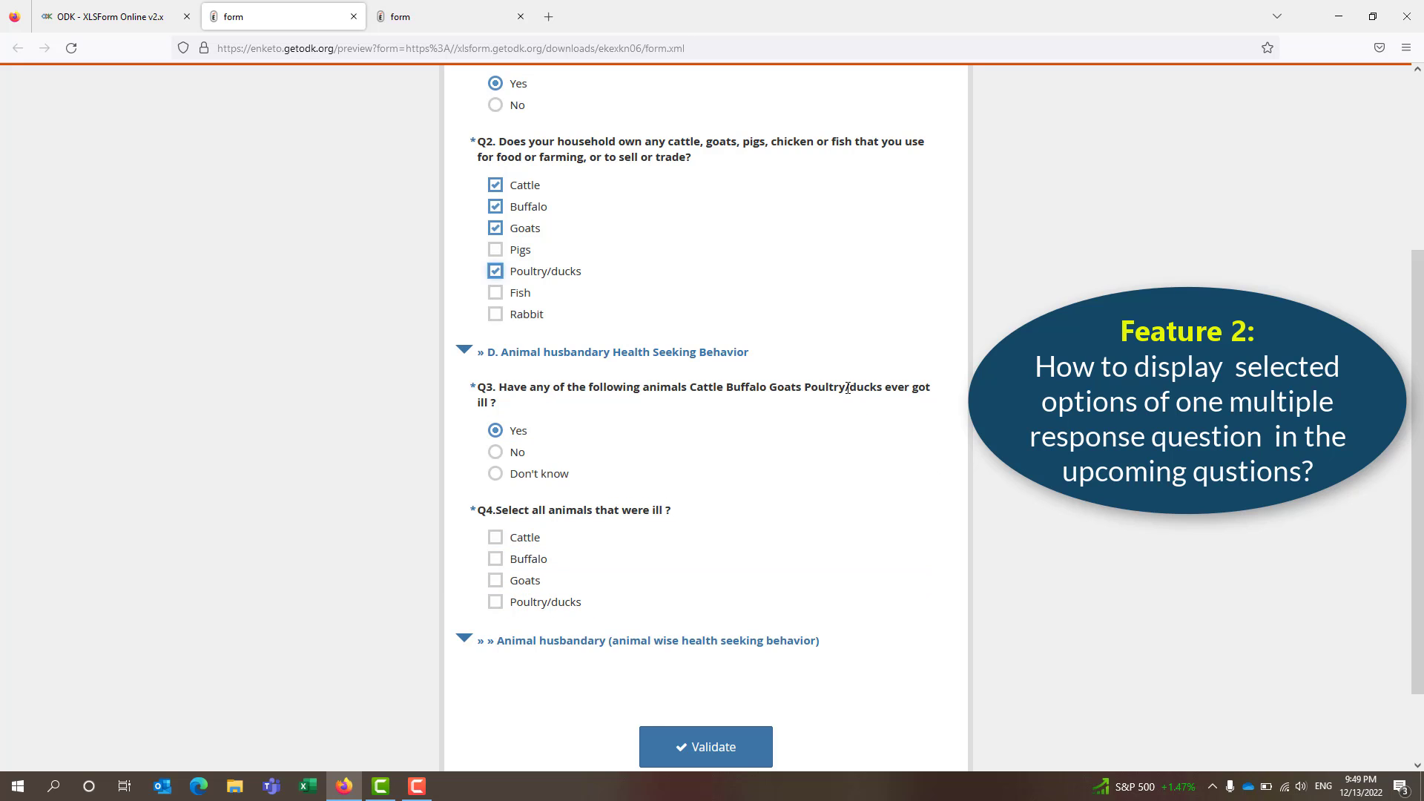
Mark Cattle as ill in Q4 and review the Q6 and Q7 questions in its repeat group
{"action": "scroll", "coordinate": [667, 563], "scroll_direction": "down", "scroll_amount": 1}
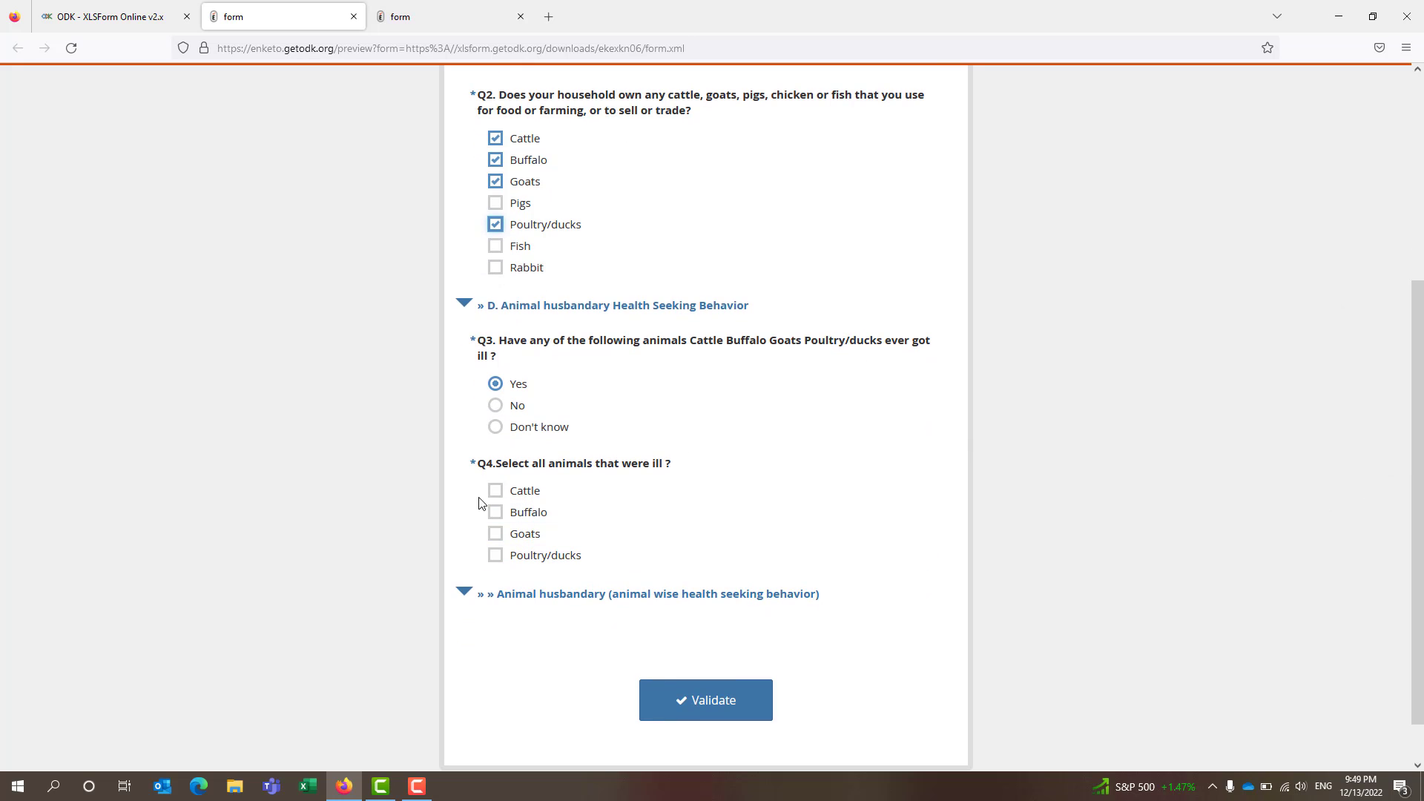
{"action": "left_click", "coordinate": [532, 497]}
{"action": "scroll", "coordinate": [752, 548], "scroll_direction": "down", "scroll_amount": 3}
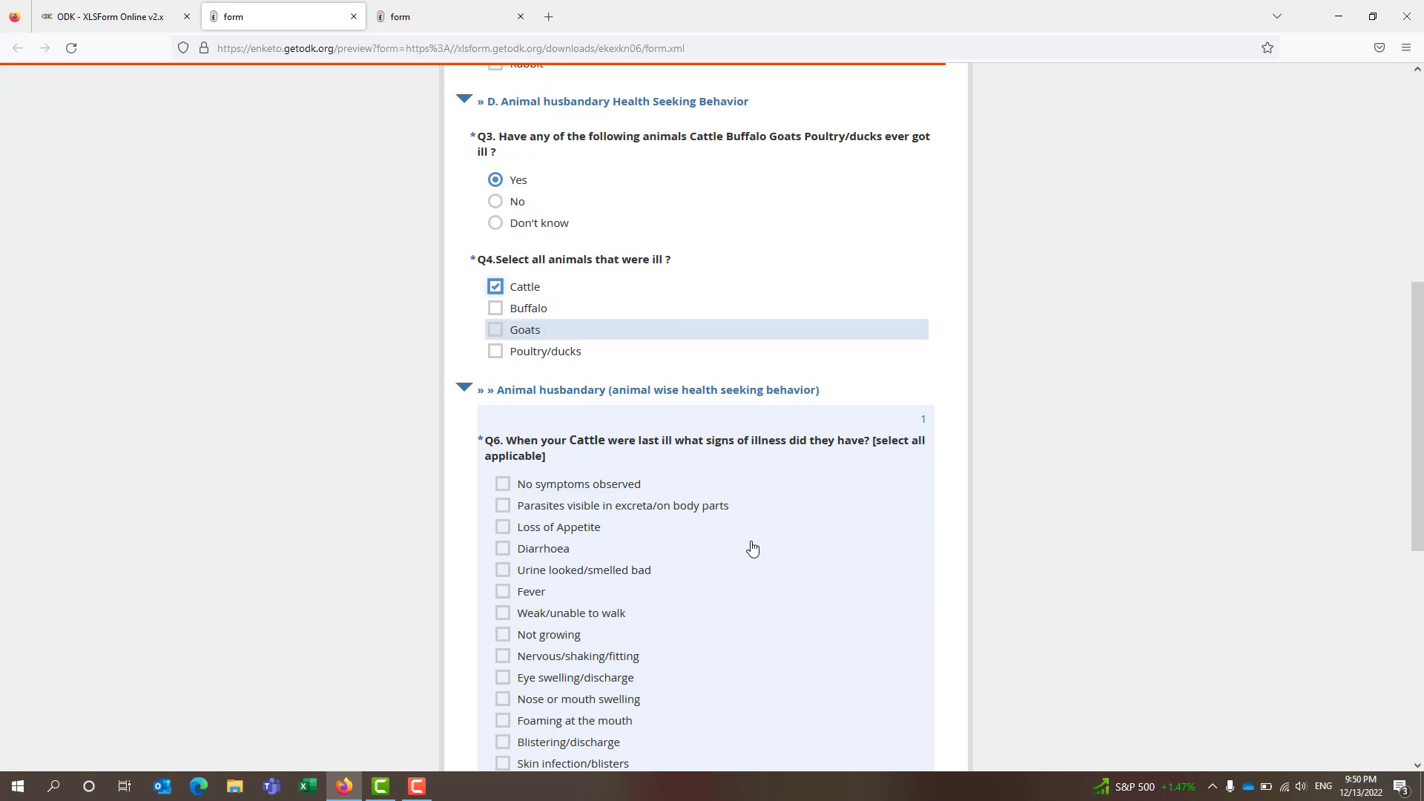
{"action": "scroll", "coordinate": [715, 492], "scroll_direction": "down", "scroll_amount": 4}
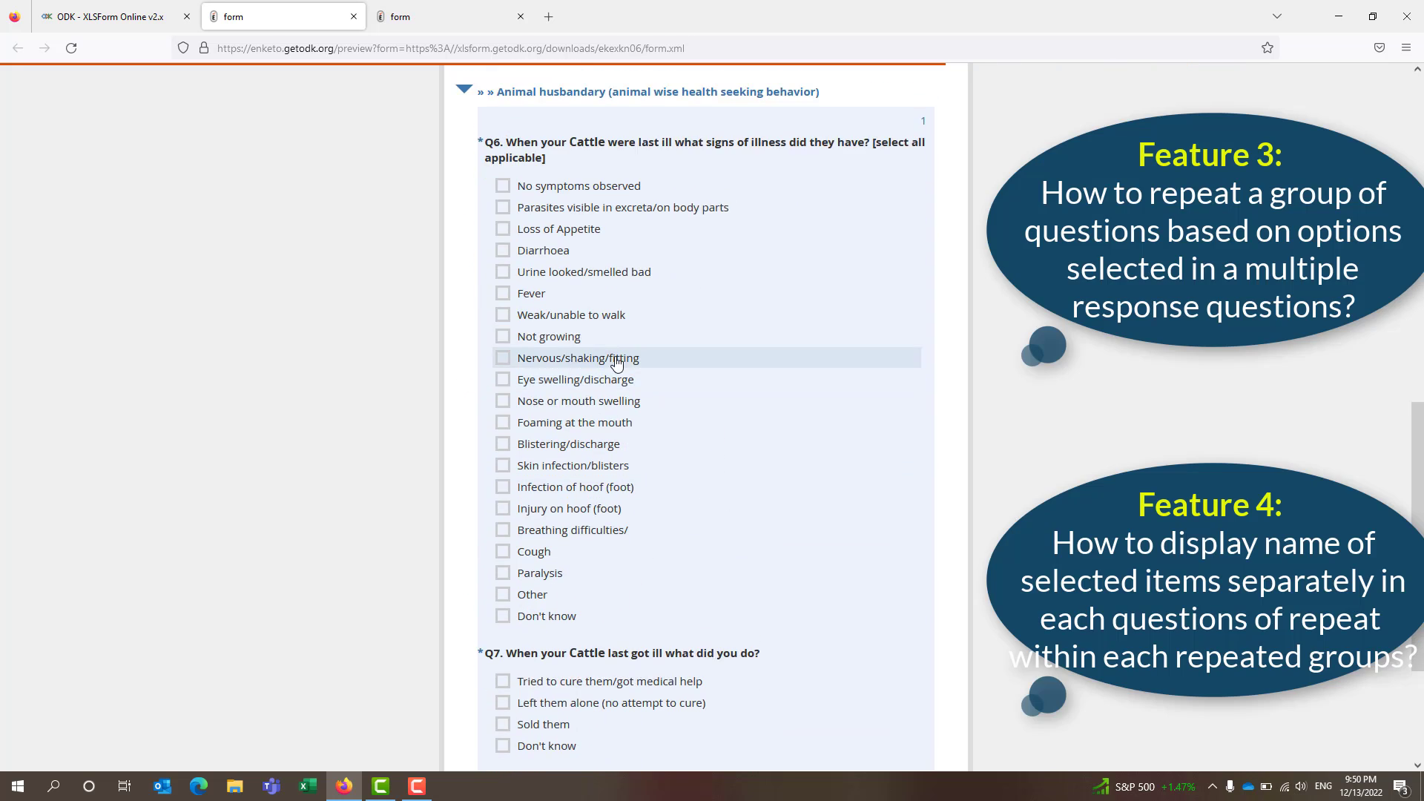
{"action": "scroll", "coordinate": [616, 361], "scroll_direction": "up", "scroll_amount": 3}
{"action": "scroll", "coordinate": [642, 638], "scroll_direction": "down", "scroll_amount": 2}
{"action": "scroll", "coordinate": [494, 501], "scroll_direction": "up", "scroll_amount": 2}
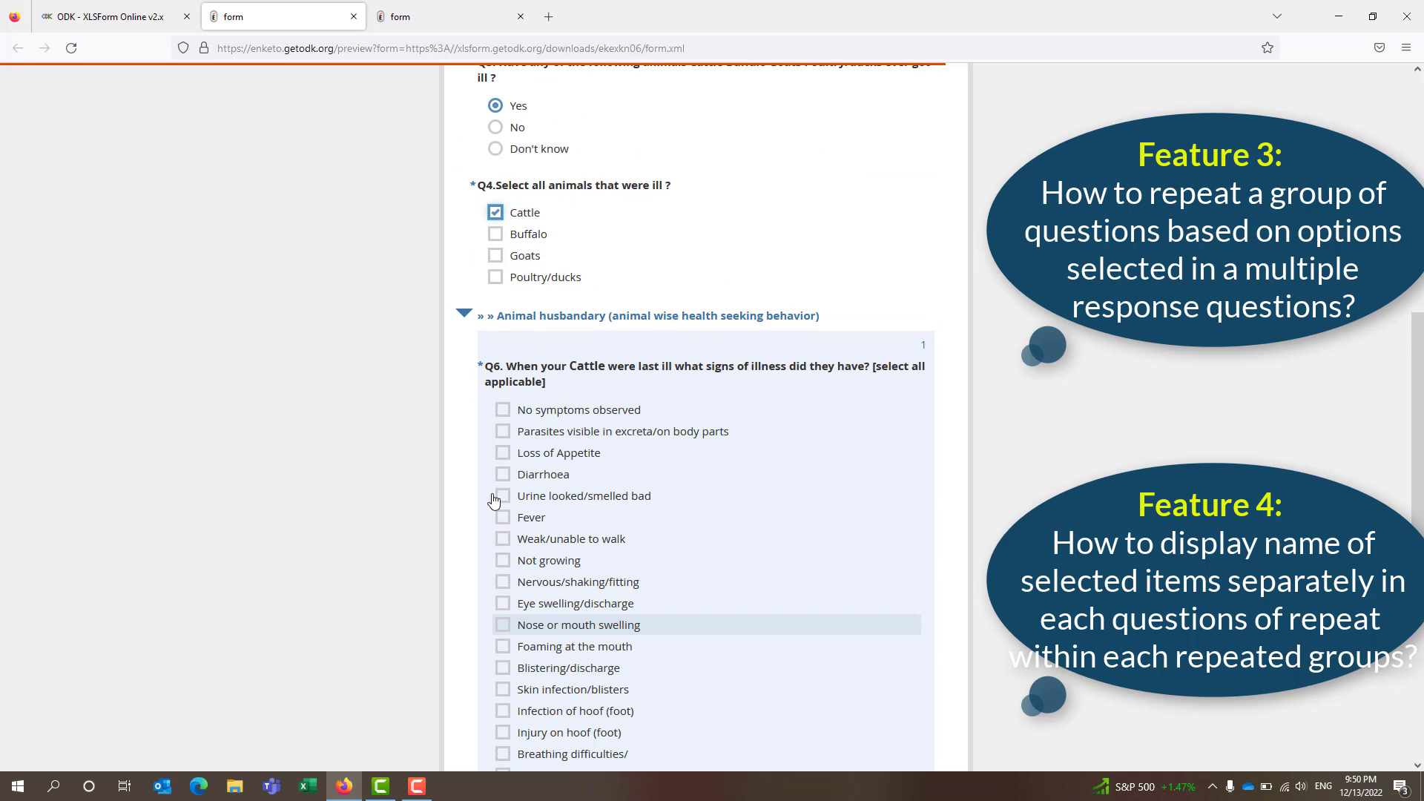
Mark Buffalo as ill in Q4 and check the repeat group for that animal
{"action": "left_click", "coordinate": [495, 234]}
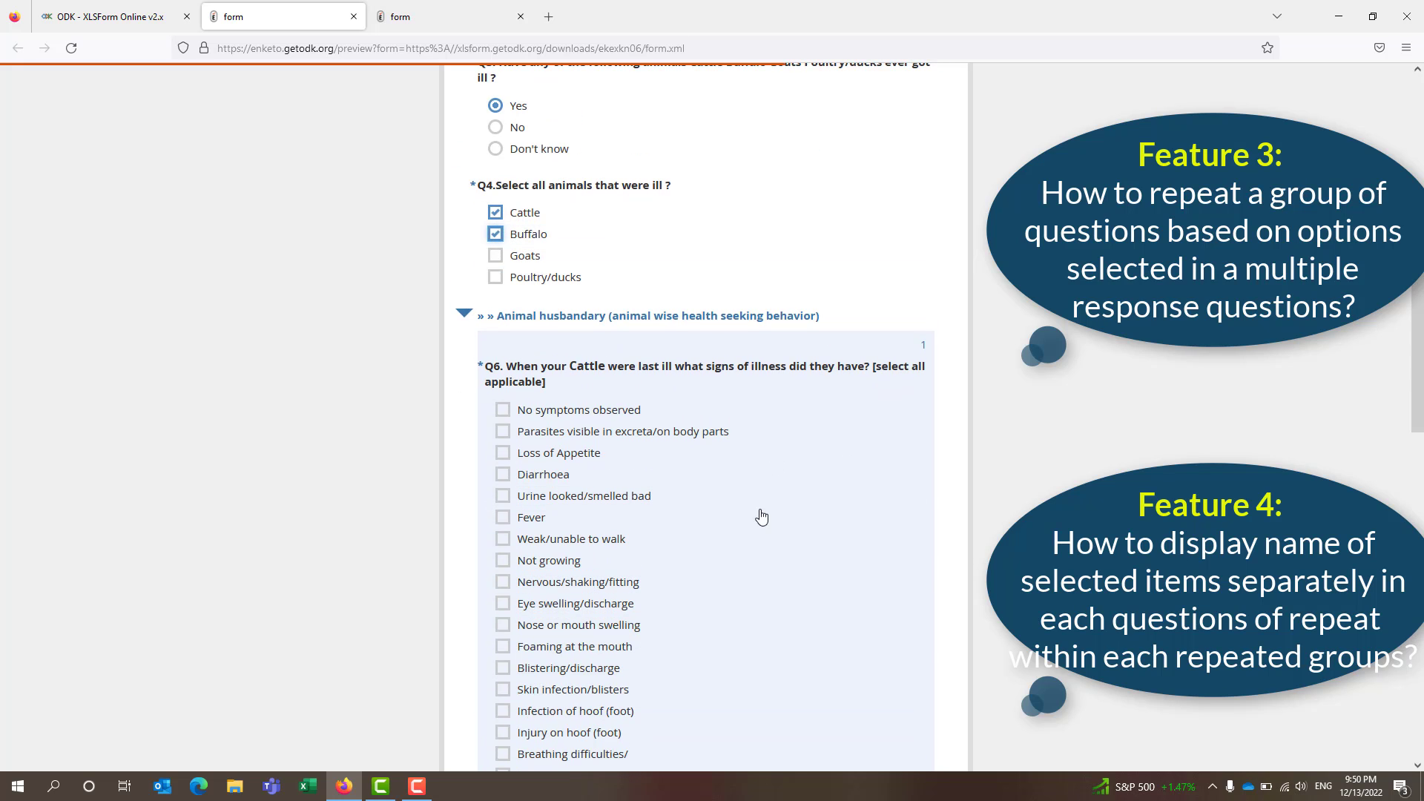
{"action": "scroll", "coordinate": [761, 517], "scroll_direction": "down", "scroll_amount": 10}
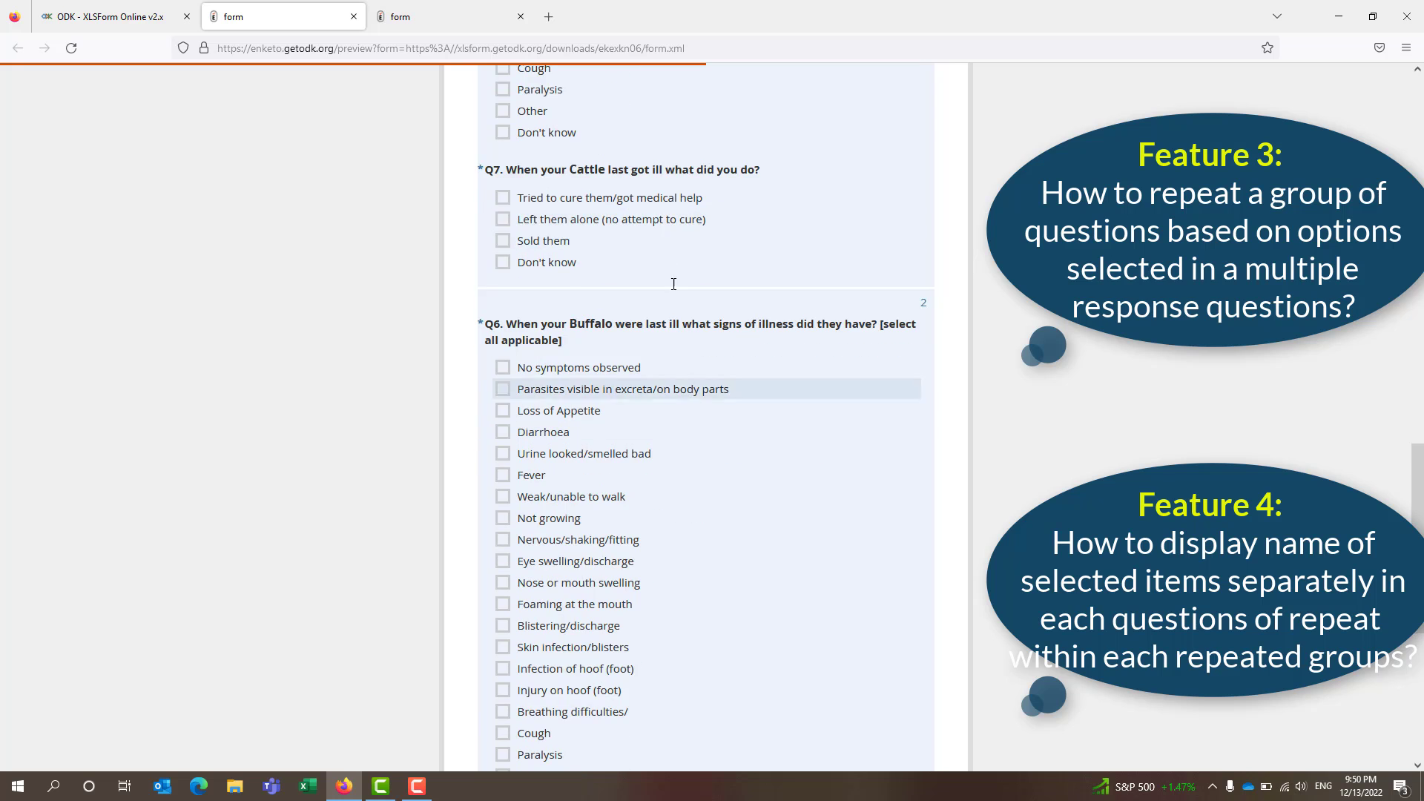
{"action": "scroll", "coordinate": [673, 284], "scroll_direction": "up", "scroll_amount": 7}
{"action": "scroll", "coordinate": [550, 489], "scroll_direction": "down", "scroll_amount": 5}
Mark Goats and Poultry/ducks as ill in Q4 and review the repeat groups for the selected animals
{"action": "scroll", "coordinate": [651, 578], "scroll_direction": "up", "scroll_amount": 8}
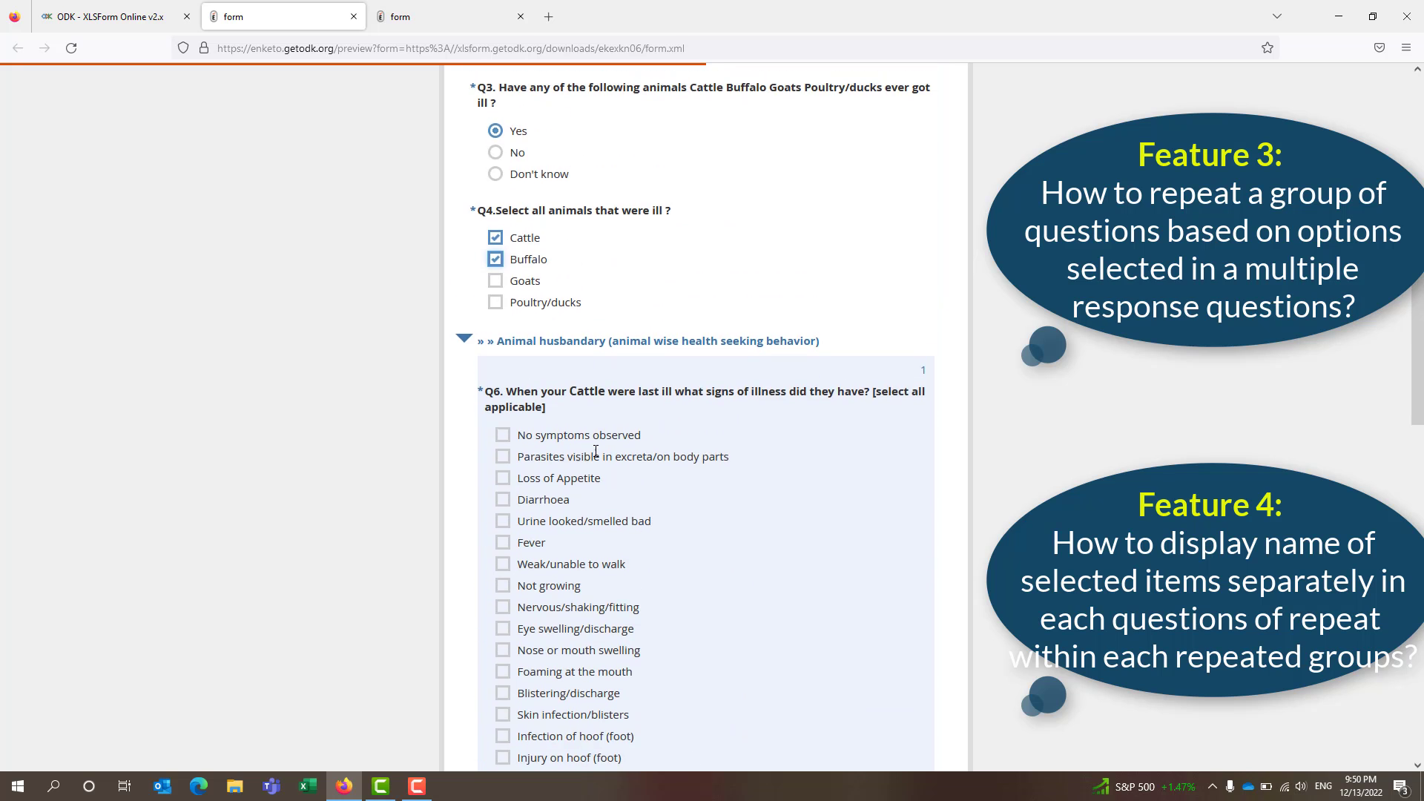
{"action": "scroll", "coordinate": [723, 581], "scroll_direction": "down", "scroll_amount": 4}
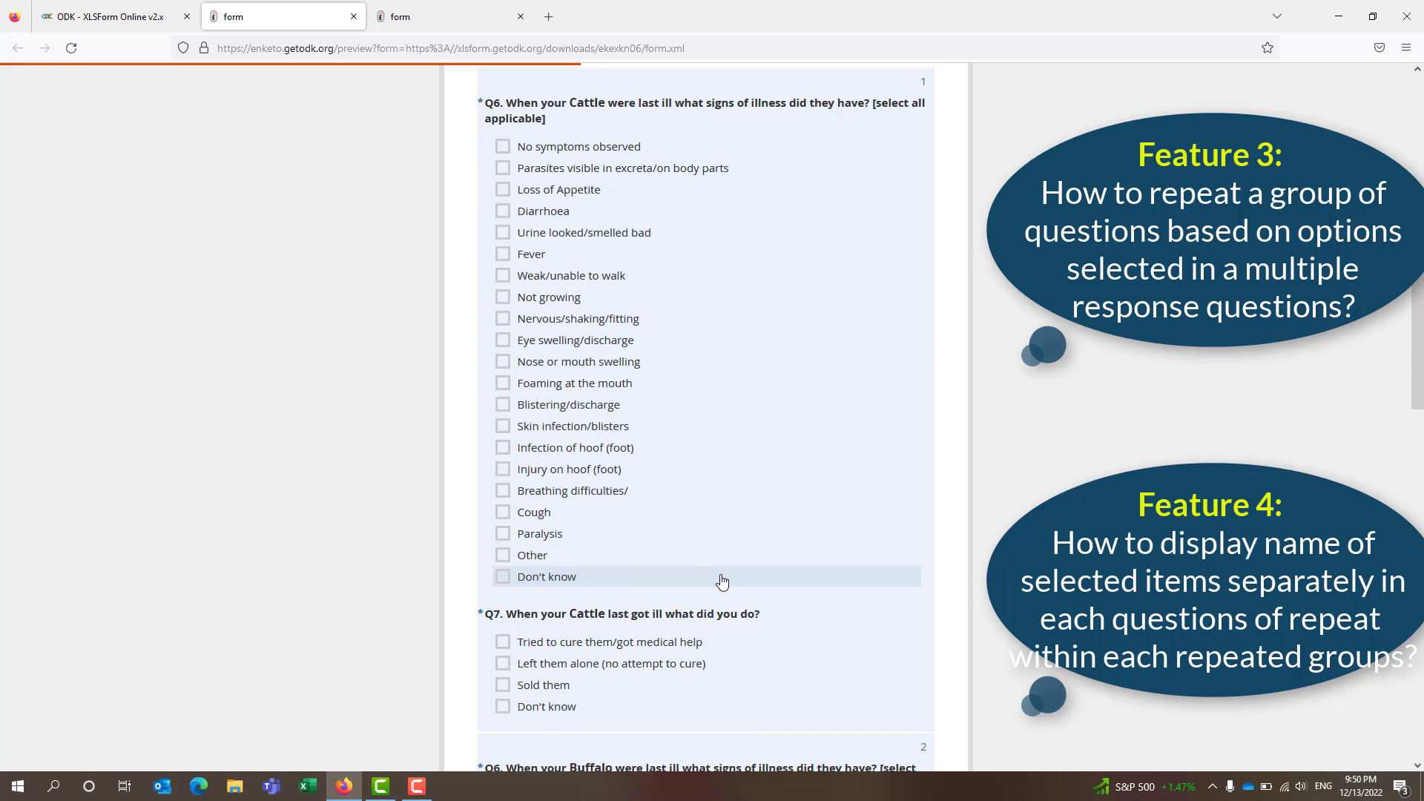
{"action": "scroll", "coordinate": [723, 581], "scroll_direction": "down", "scroll_amount": 16}
{"action": "scroll", "coordinate": [702, 353], "scroll_direction": "up", "scroll_amount": 8}
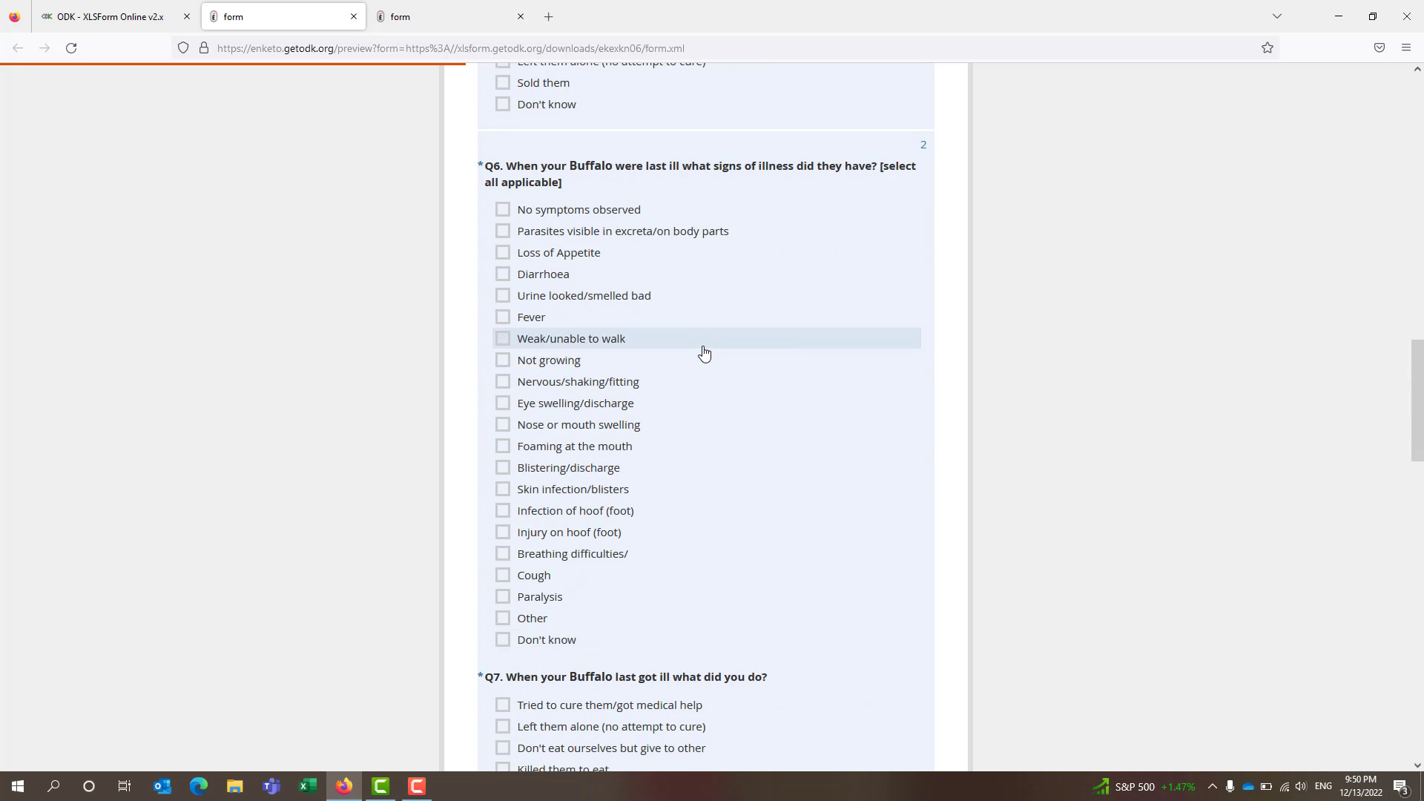
{"action": "scroll", "coordinate": [703, 353], "scroll_direction": "up", "scroll_amount": 12}
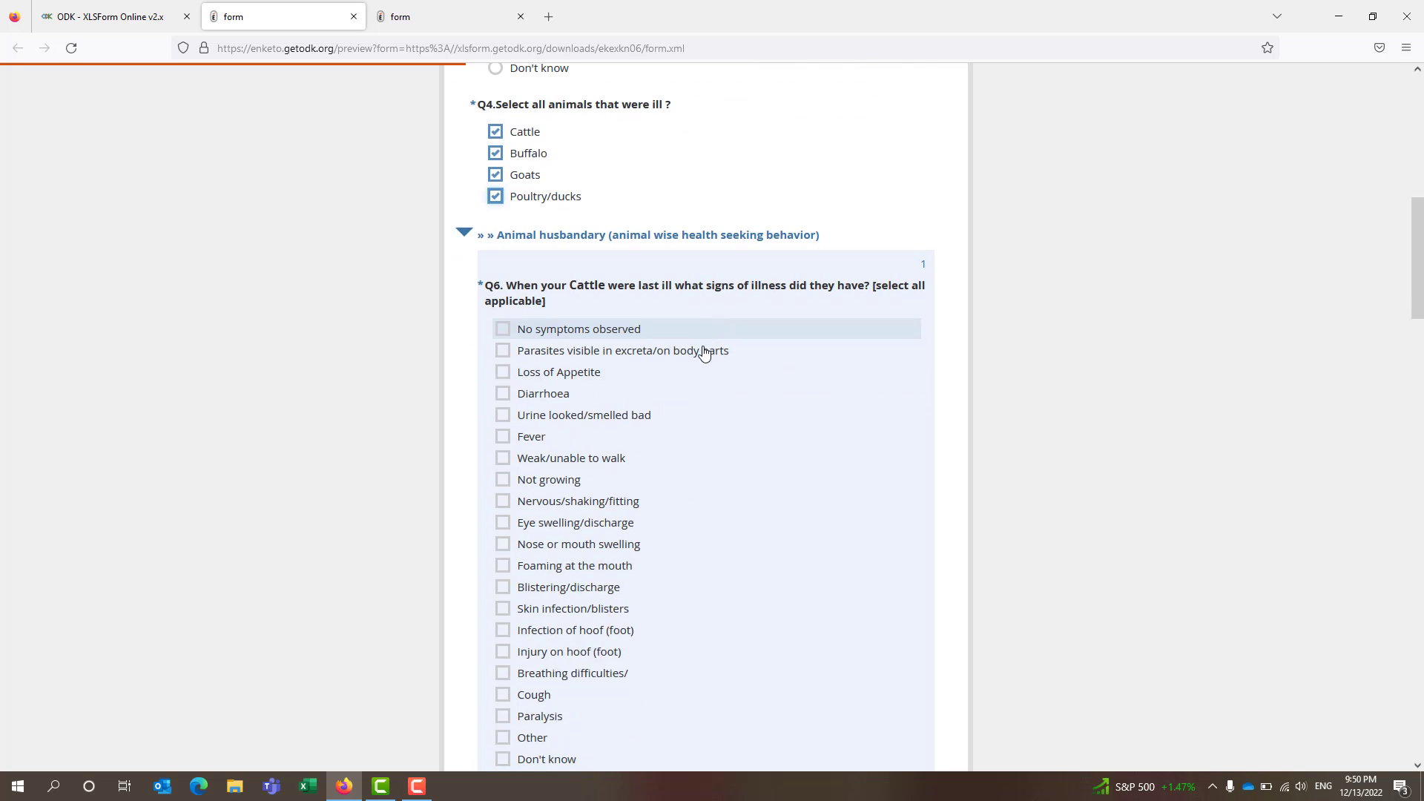
Compare the Q6 and Q7 choices across the animal repeat groups and review the Q2 to Q4 answers driving them
{"action": "scroll", "coordinate": [731, 509], "scroll_direction": "down", "scroll_amount": 1}
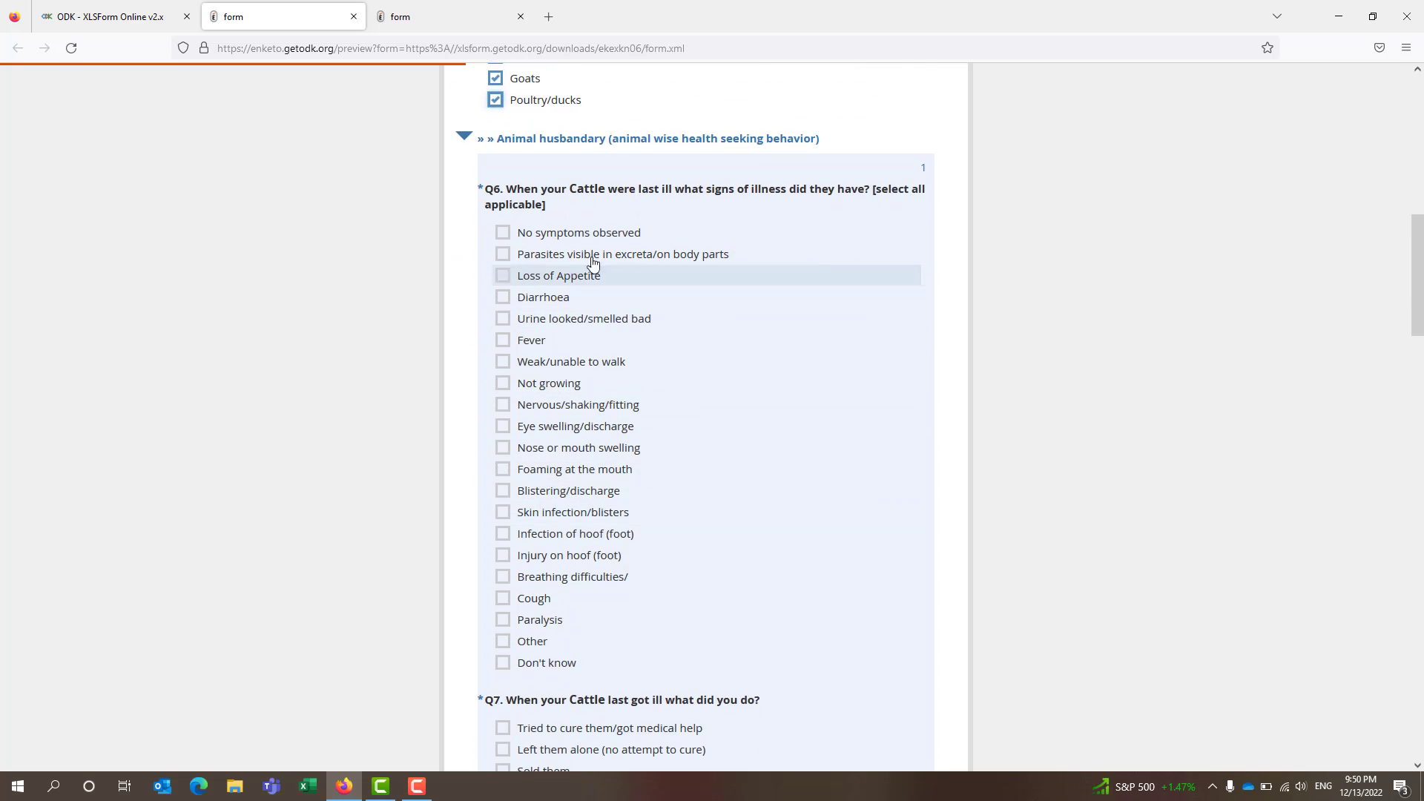
{"action": "scroll", "coordinate": [695, 445], "scroll_direction": "down", "scroll_amount": 2}
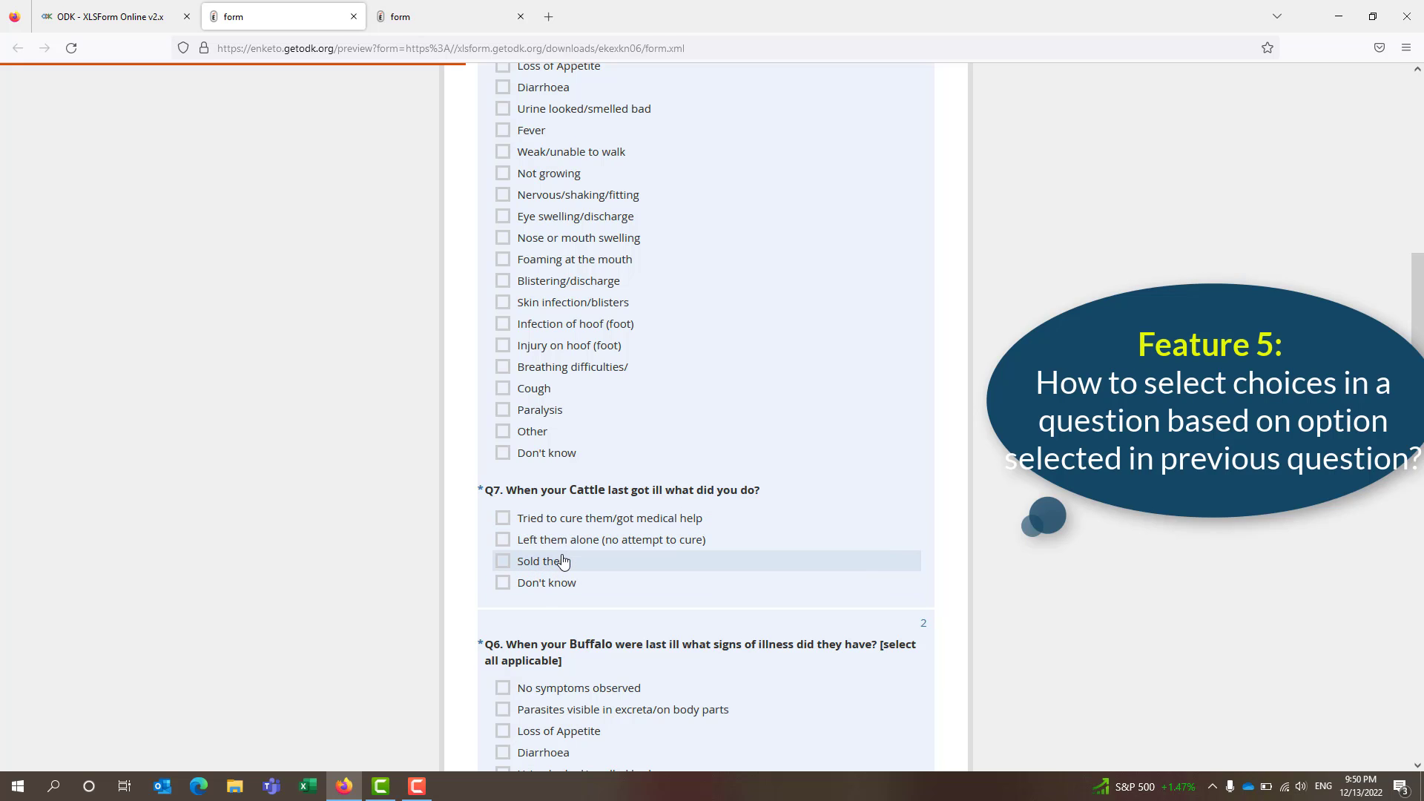
{"action": "scroll", "coordinate": [572, 578], "scroll_direction": "down", "scroll_amount": 4}
{"action": "scroll", "coordinate": [594, 557], "scroll_direction": "down", "scroll_amount": 3}
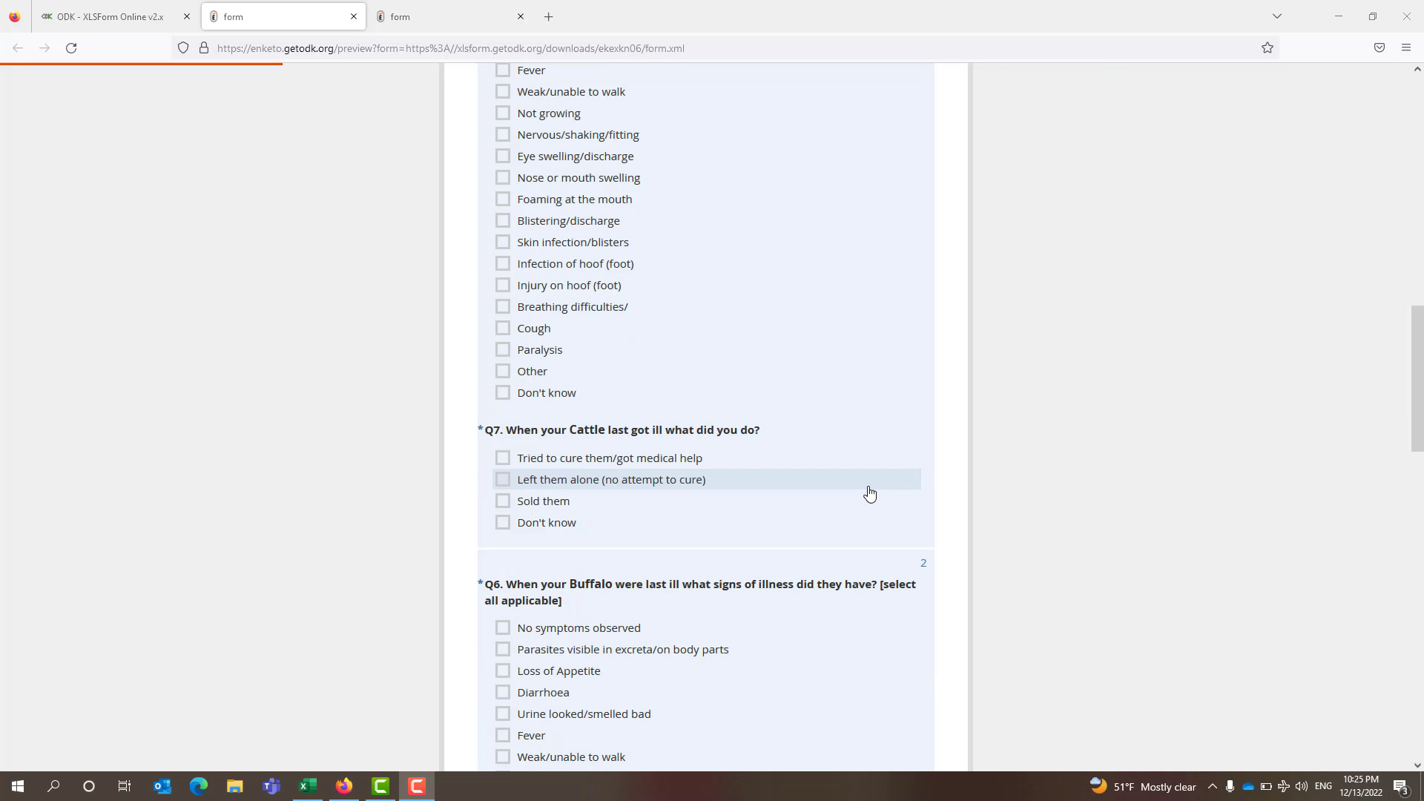
{"action": "scroll", "coordinate": [915, 229], "scroll_direction": "up", "scroll_amount": 2}
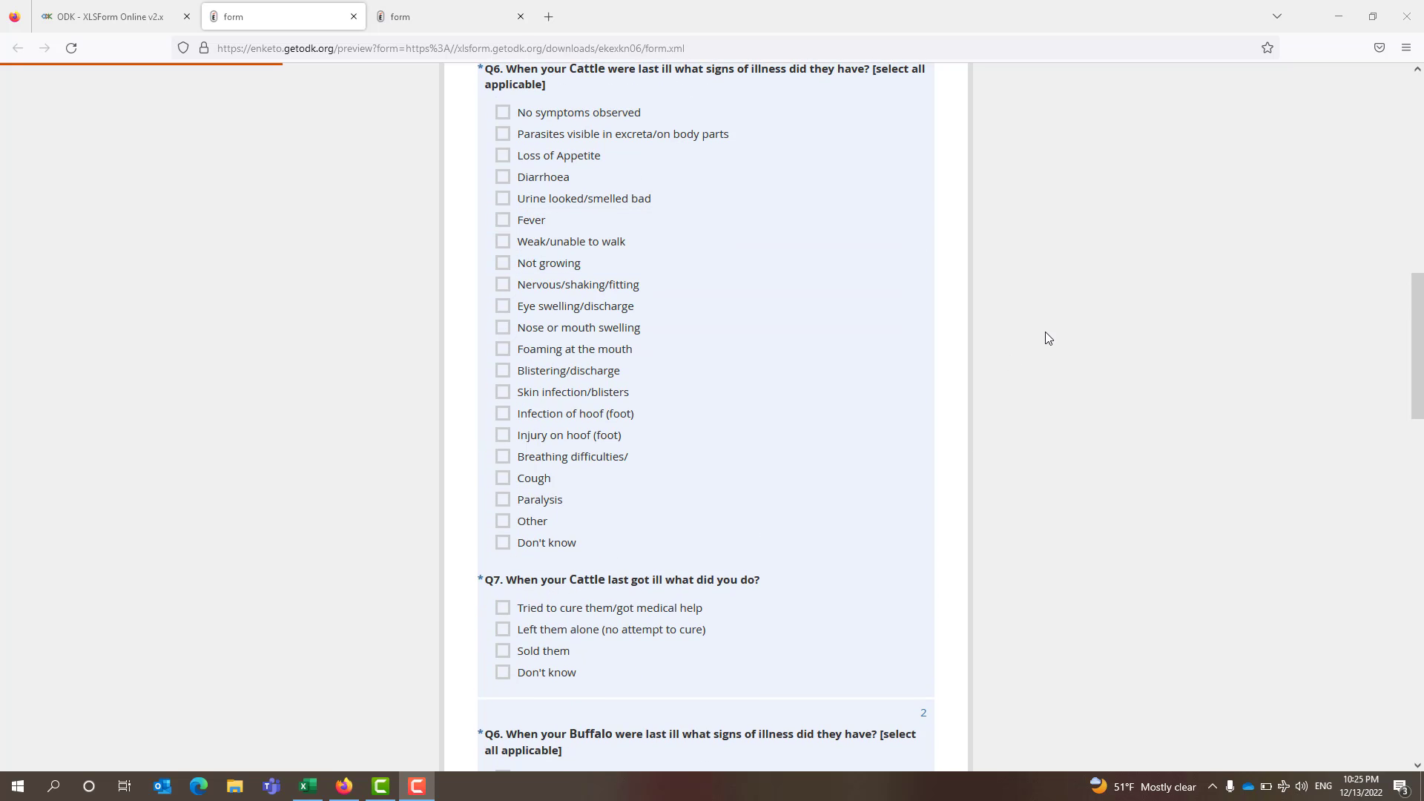
{"action": "scroll", "coordinate": [1044, 332], "scroll_direction": "up", "scroll_amount": 4}
{"action": "scroll", "coordinate": [1052, 237], "scroll_direction": "up", "scroll_amount": 2}
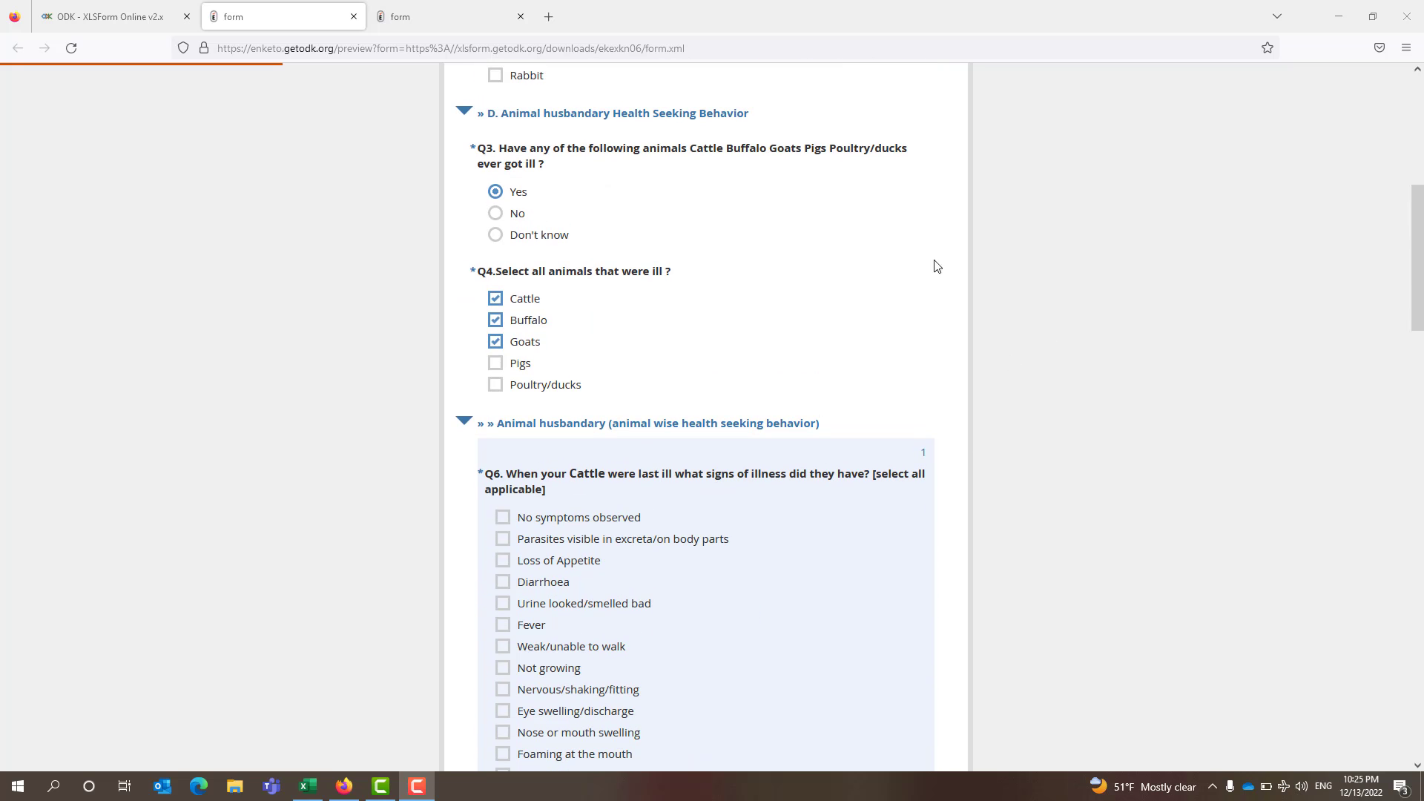
{"action": "scroll", "coordinate": [769, 359], "scroll_direction": "up", "scroll_amount": 2}
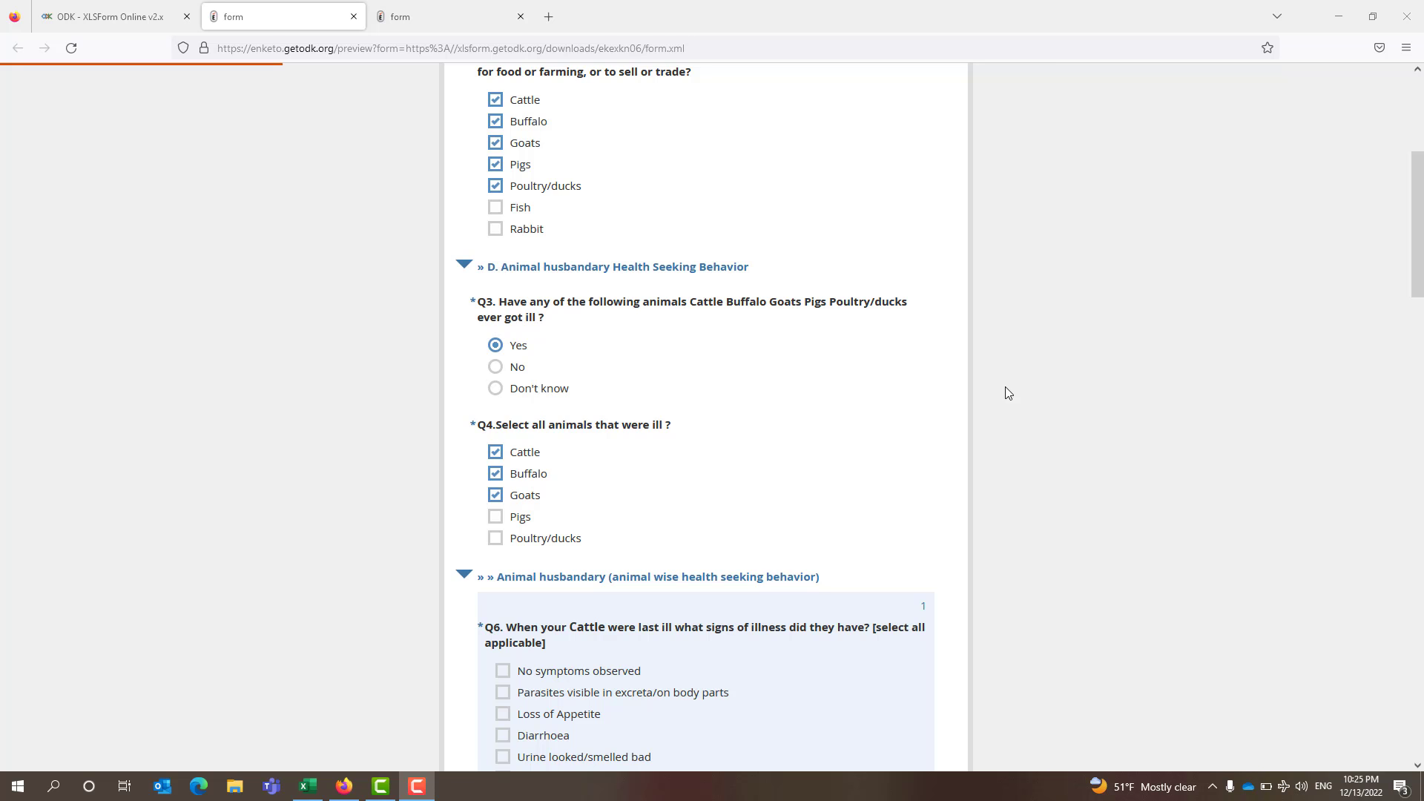
Switch to the form workbook in Excel, view the settings sheet, and return to the survey sheet
{"action": "left_click", "coordinate": [308, 786]}
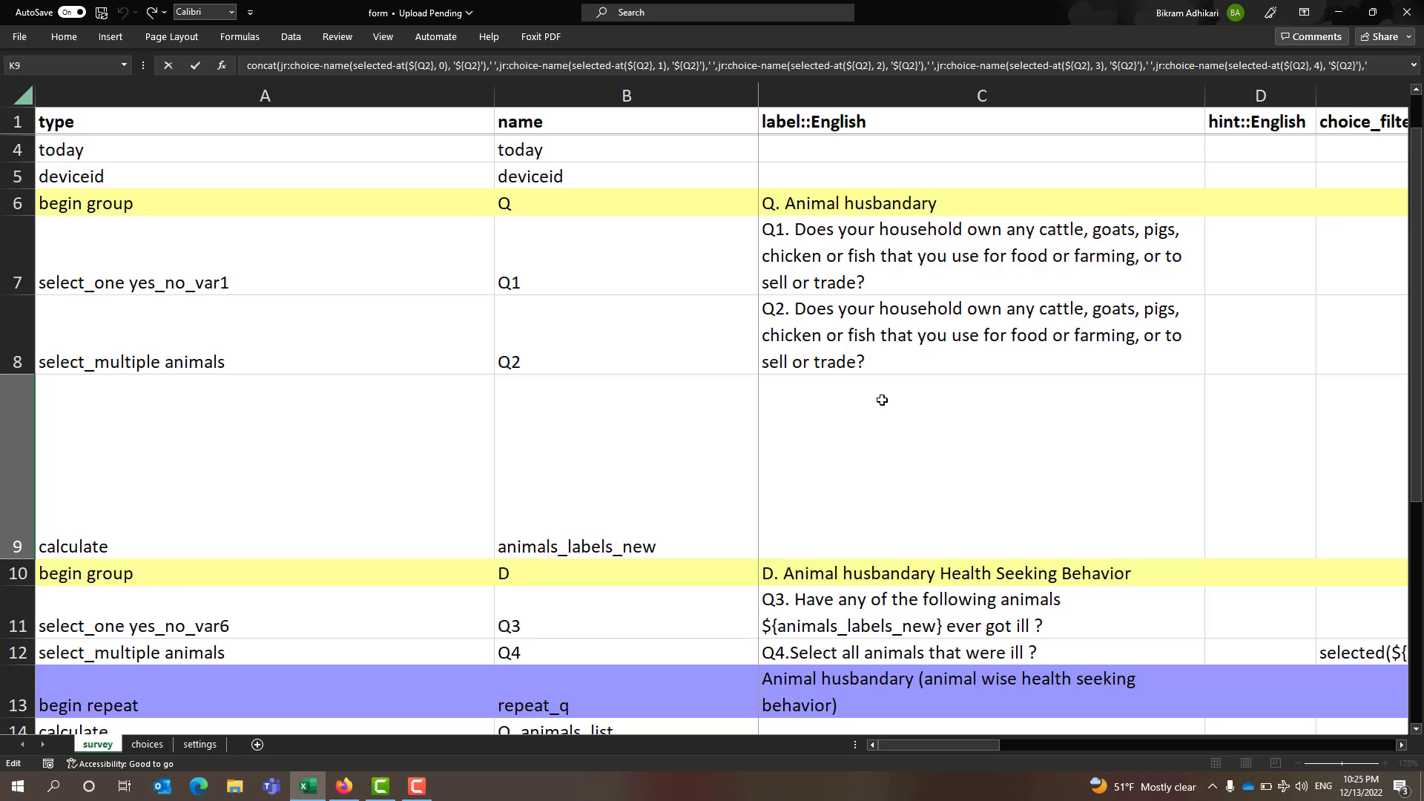
{"action": "scroll", "coordinate": [664, 327], "scroll_direction": "up", "scroll_amount": 1}
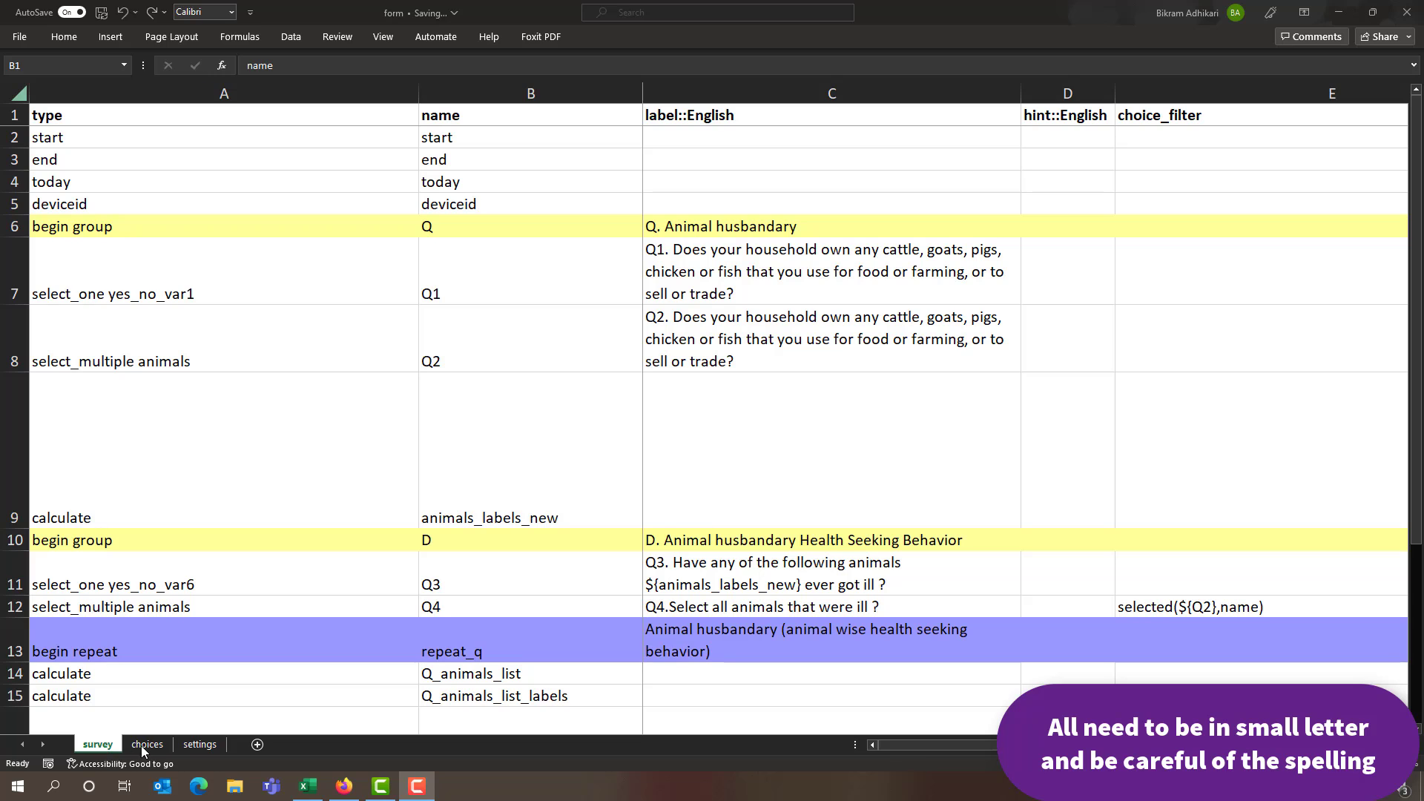
{"action": "left_click", "coordinate": [194, 745]}
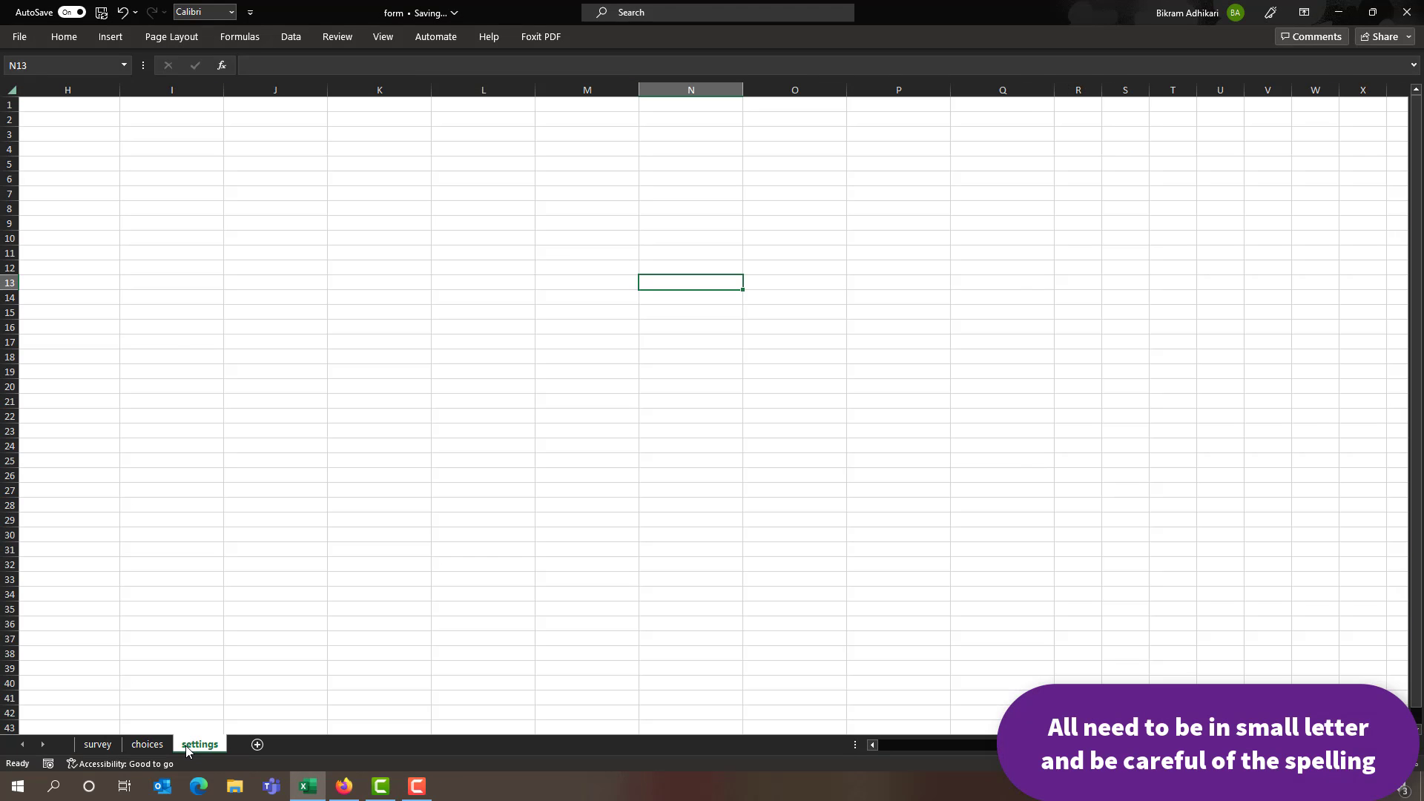
{"action": "left_click", "coordinate": [98, 744]}
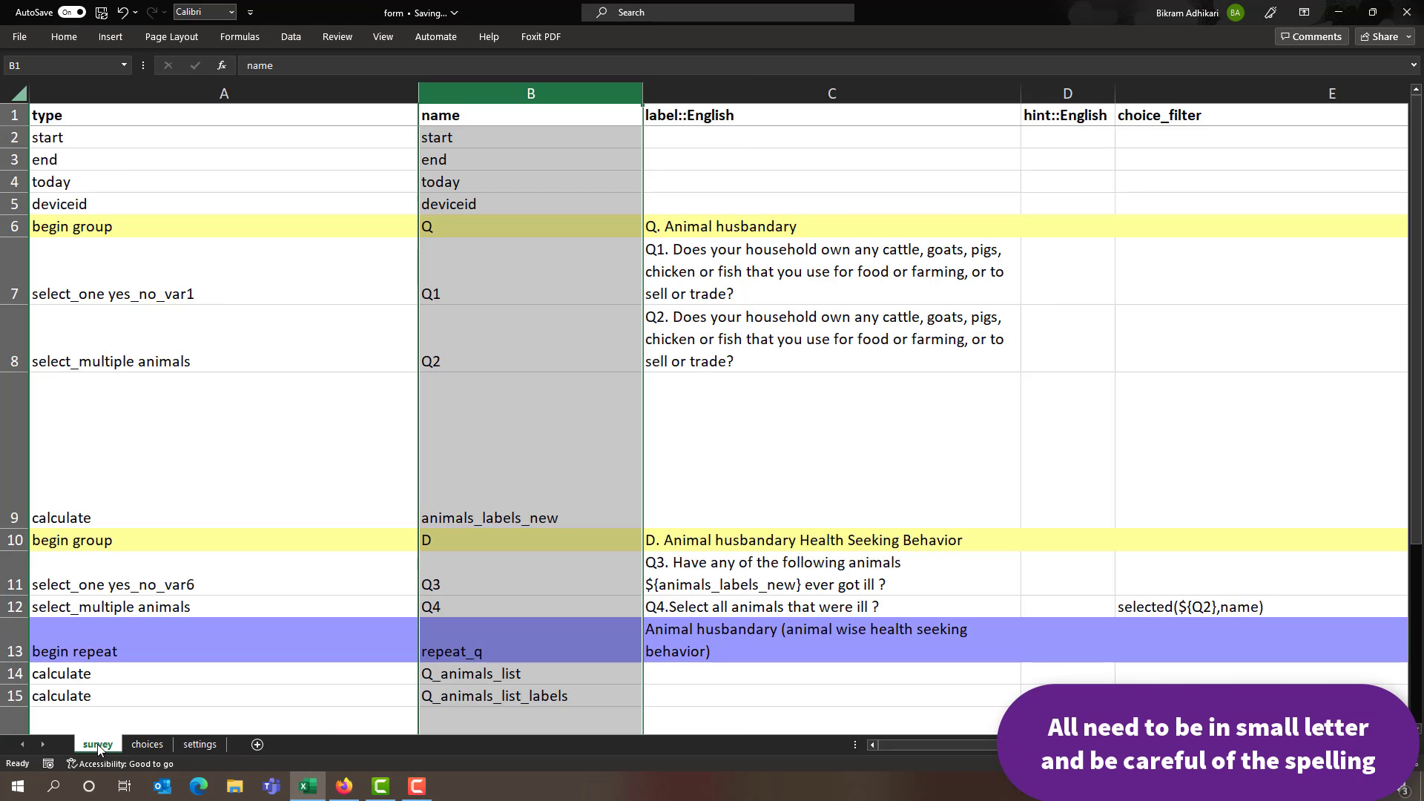
Look through the workbook's three worksheets: survey, choices and settings
{"action": "left_click", "coordinate": [147, 748]}
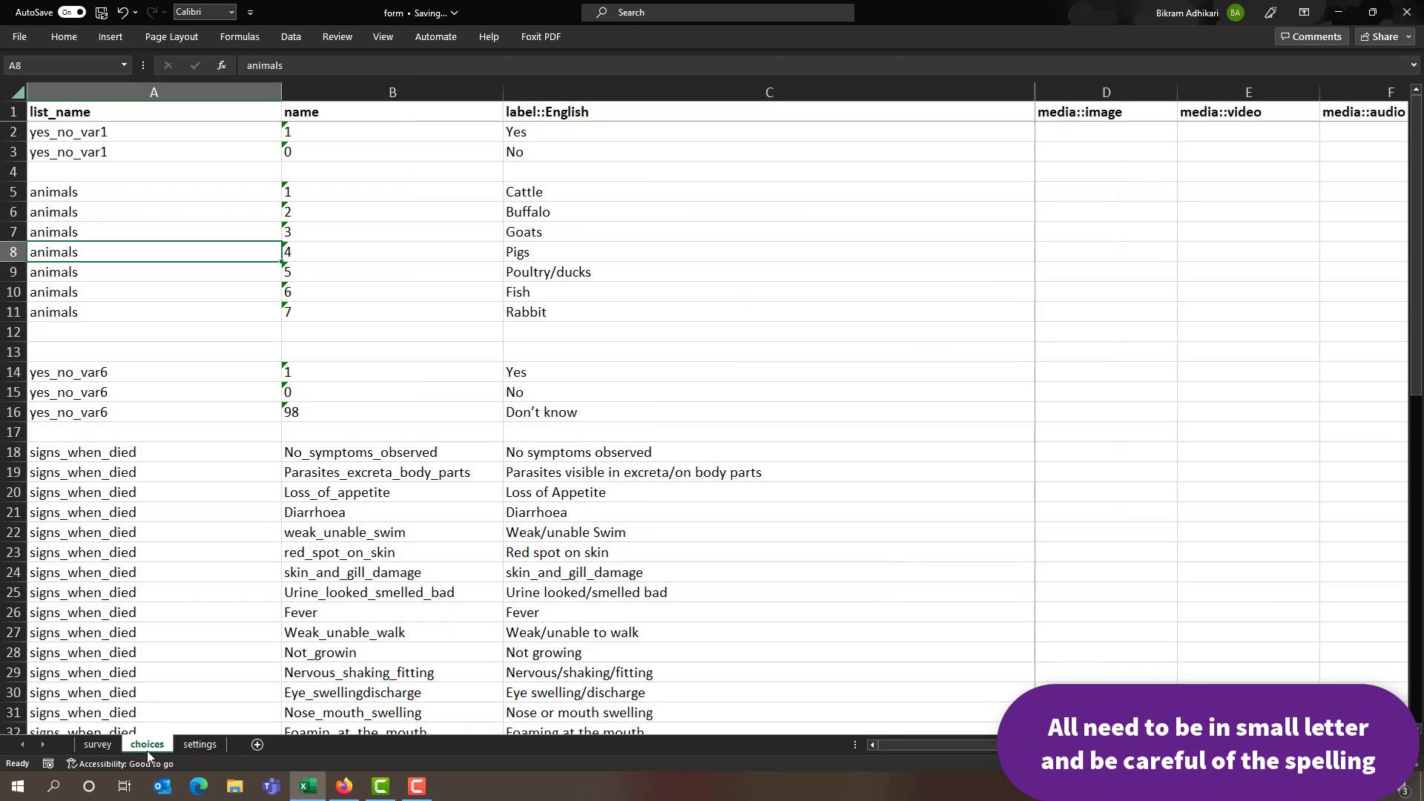
{"action": "left_click", "coordinate": [207, 750]}
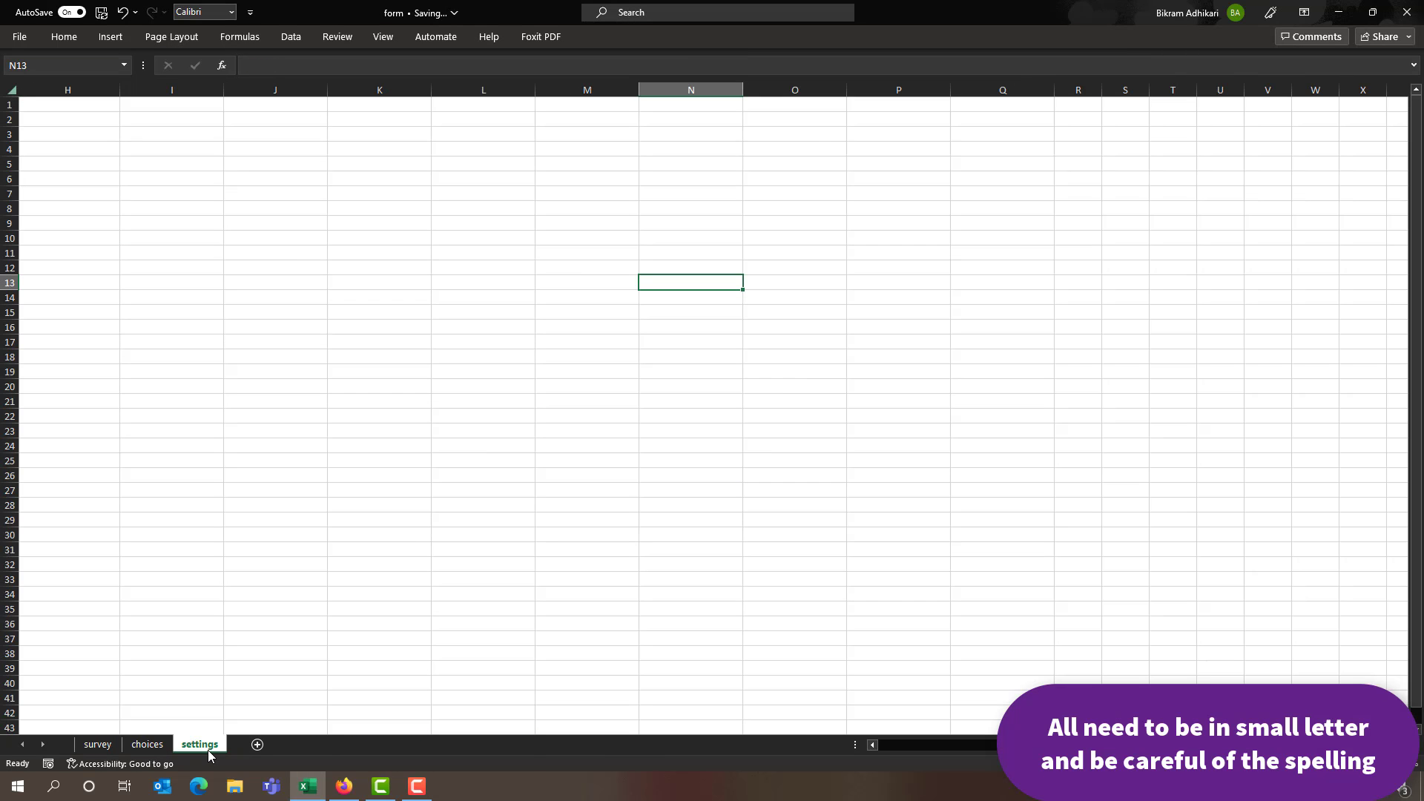
{"action": "left_click", "coordinate": [135, 747]}
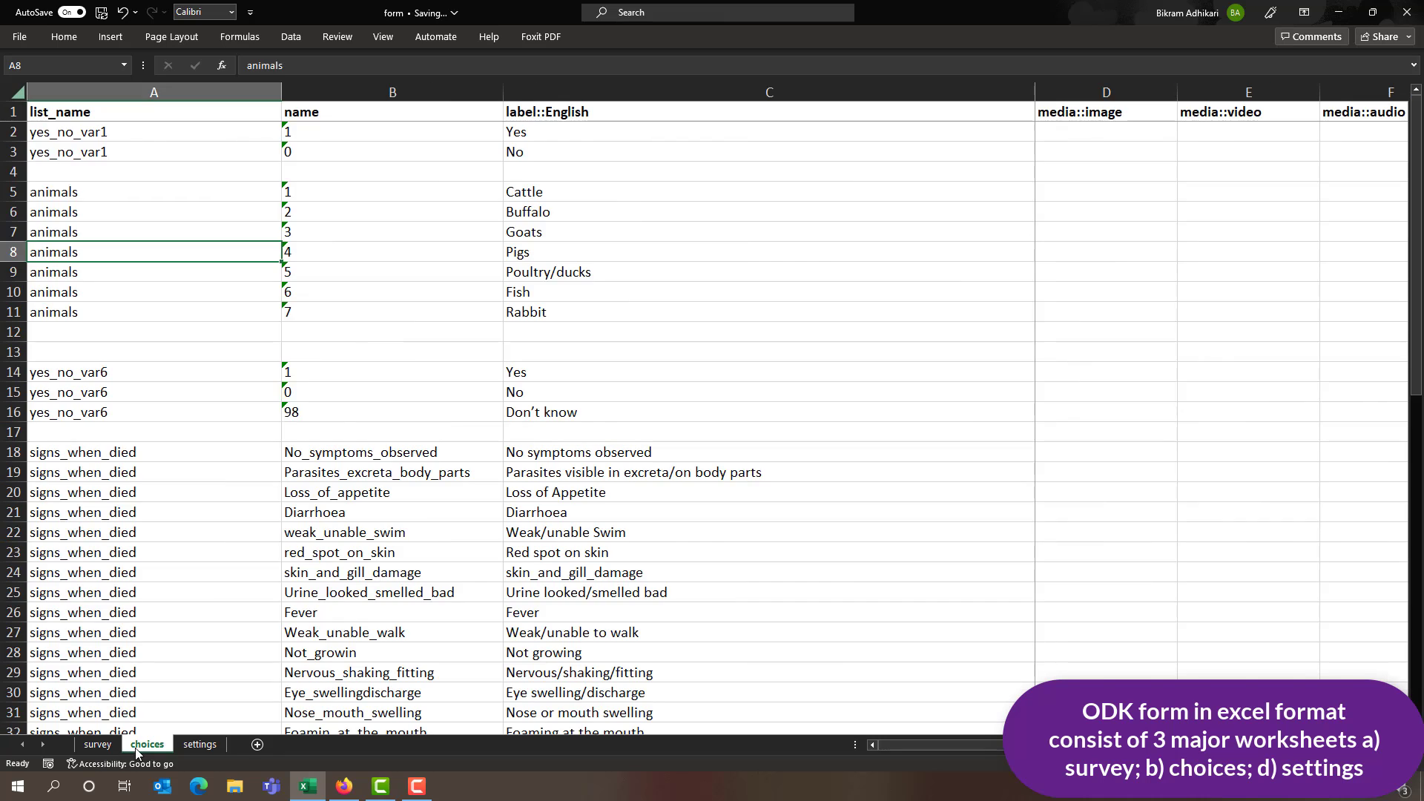
{"action": "left_click", "coordinate": [199, 744]}
{"action": "left_click", "coordinate": [104, 746]}
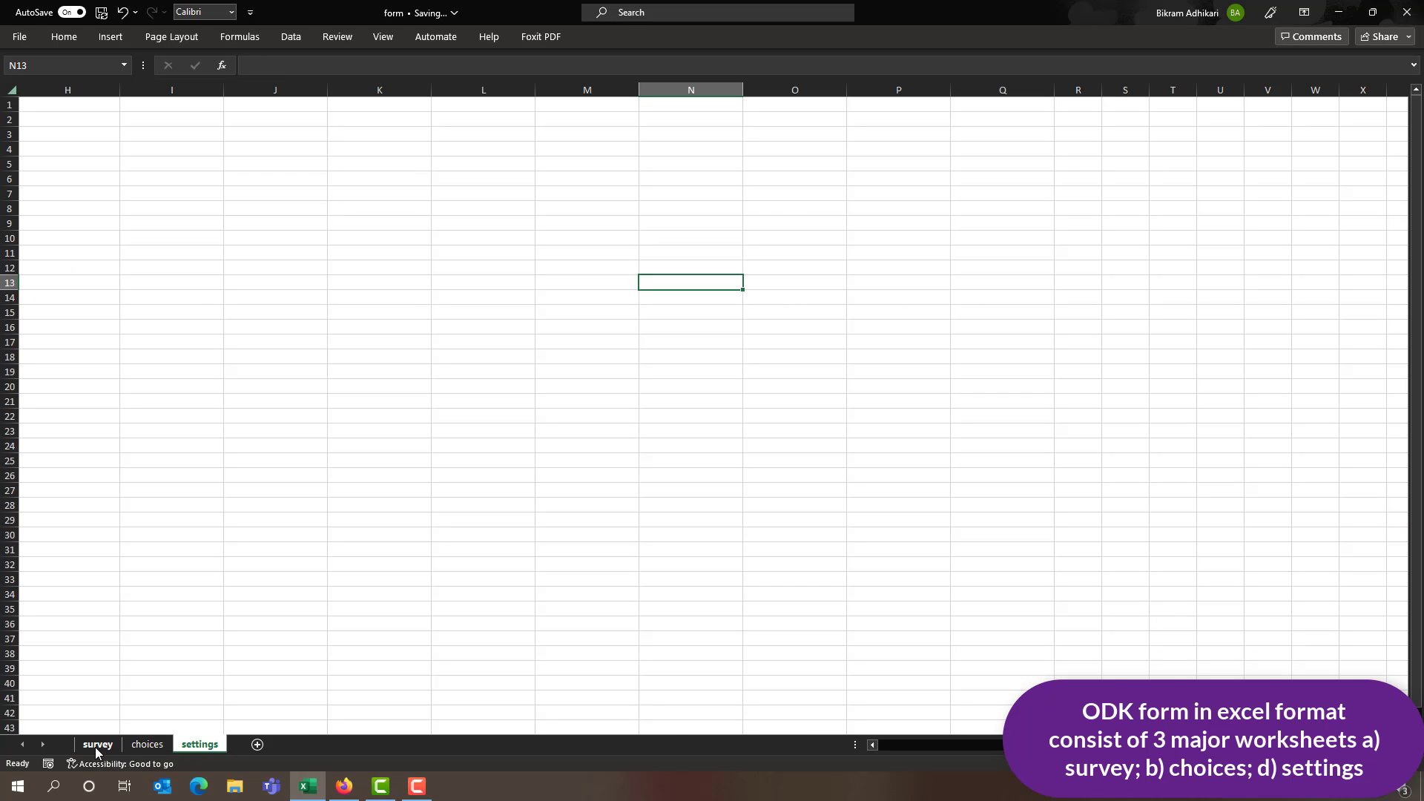
{"action": "left_click", "coordinate": [95, 746]}
{"action": "left_click", "coordinate": [134, 746]}
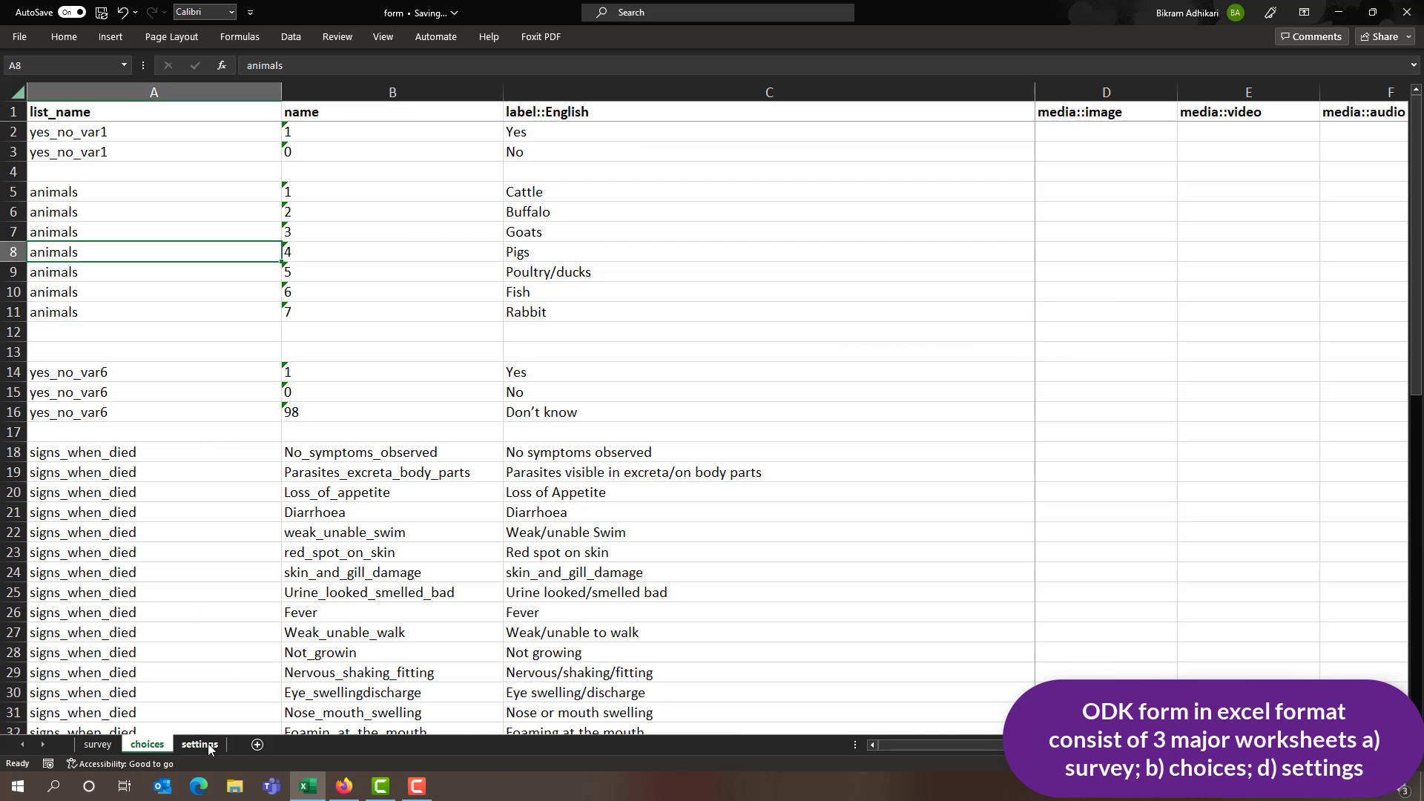
{"action": "left_click", "coordinate": [206, 744]}
Review the survey sheet's columns from type across to calculation, and view the choices sheet
{"action": "left_click", "coordinate": [99, 746]}
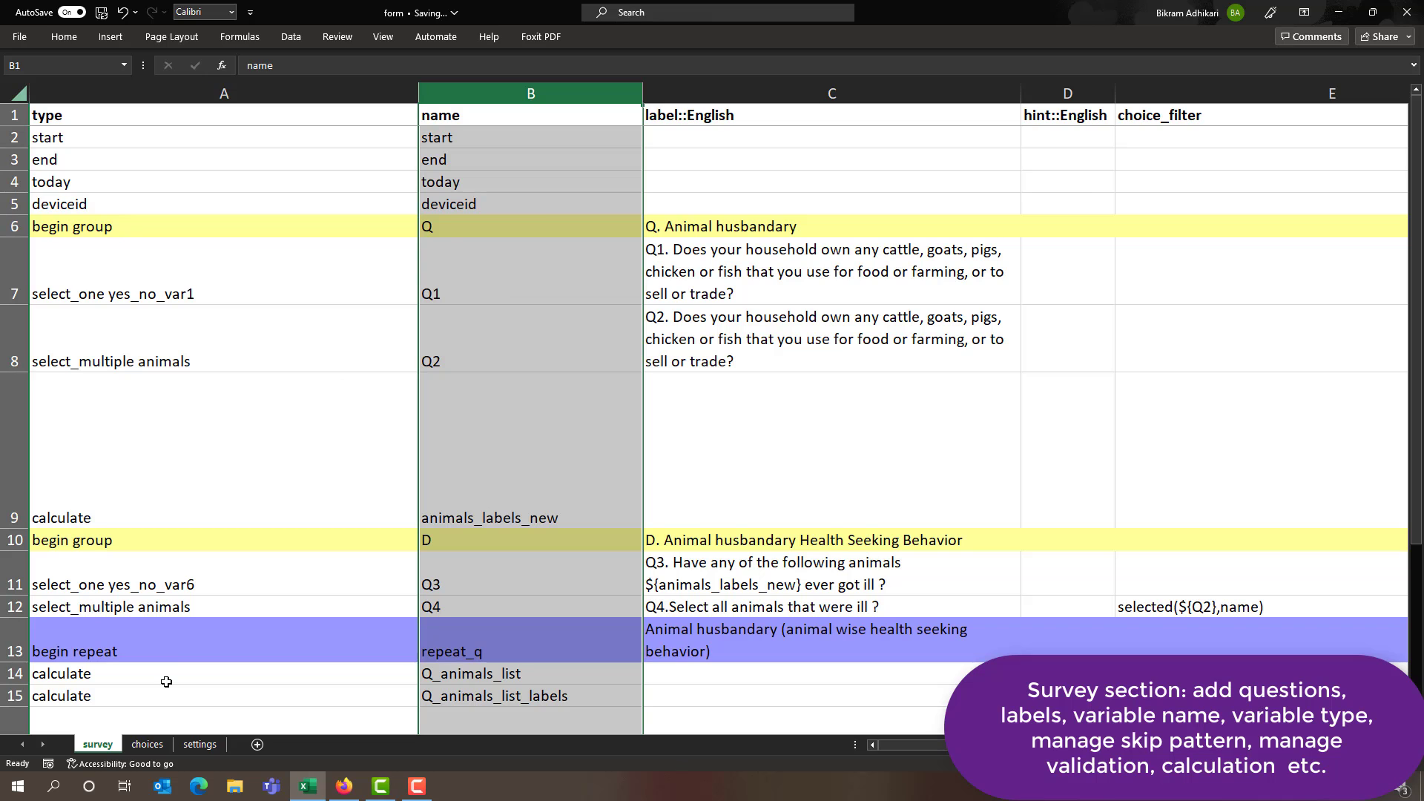
{"action": "scroll", "coordinate": [635, 315], "scroll_direction": "up", "scroll_amount": 2}
{"action": "scroll", "coordinate": [1083, 296], "scroll_direction": "right", "scroll_amount": 5}
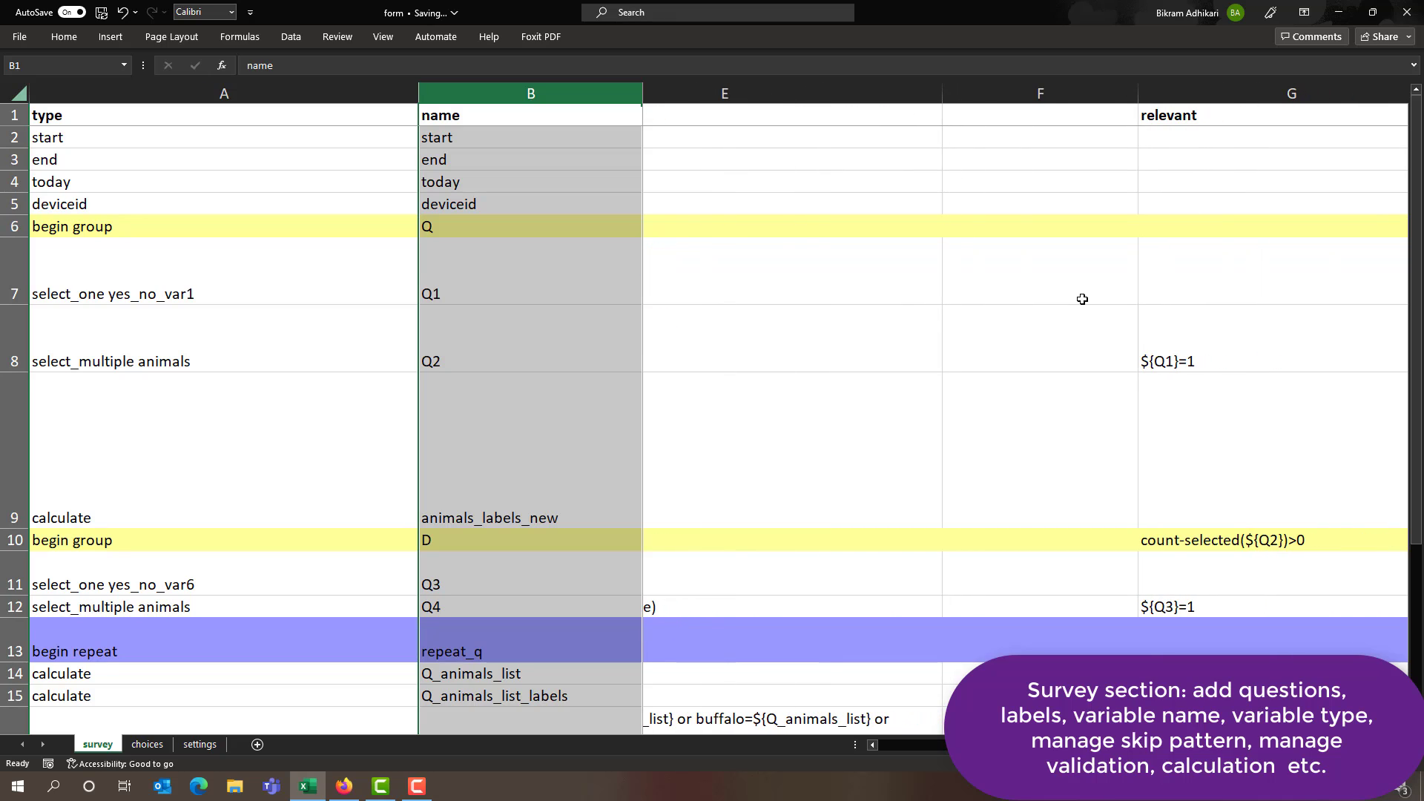
{"action": "scroll", "coordinate": [1082, 299], "scroll_direction": "right", "scroll_amount": 5}
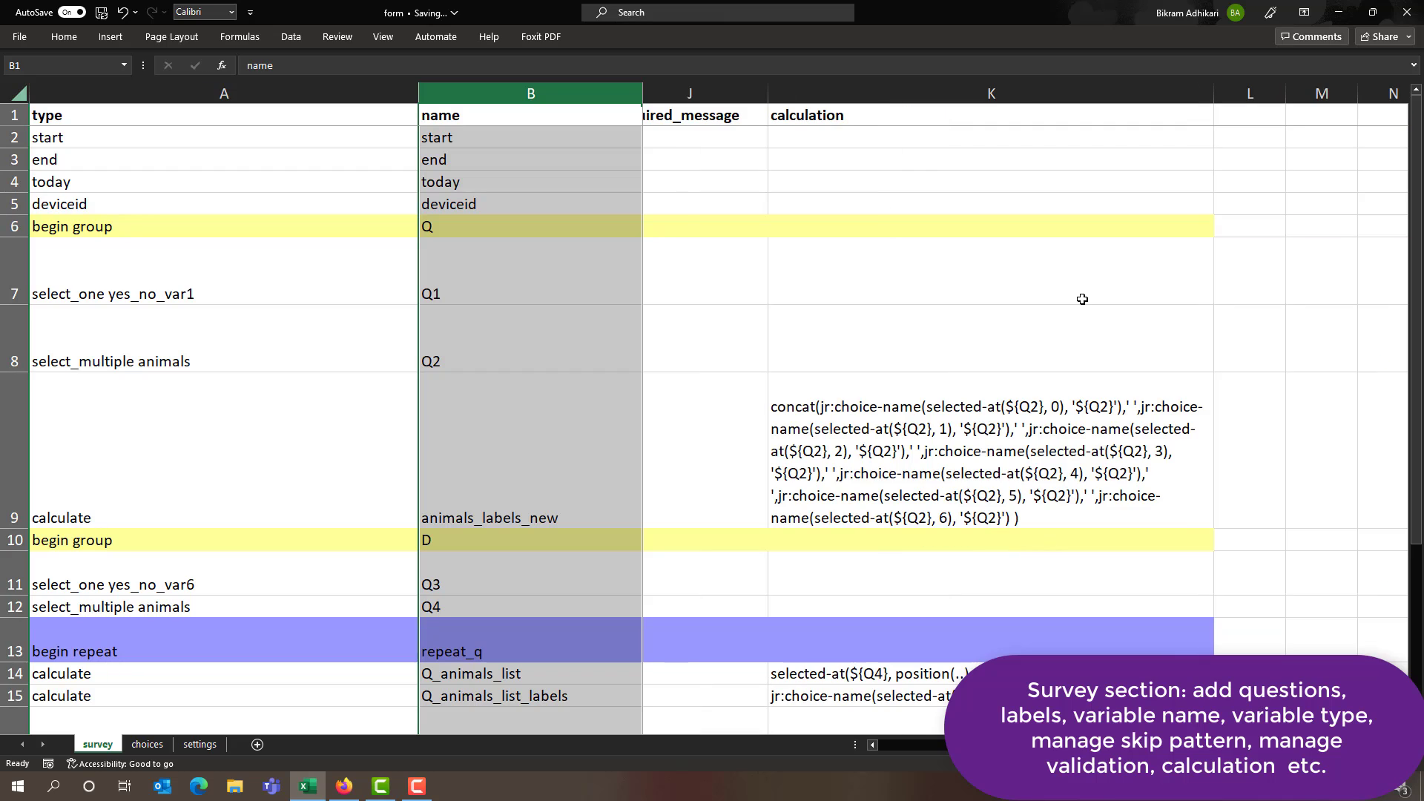
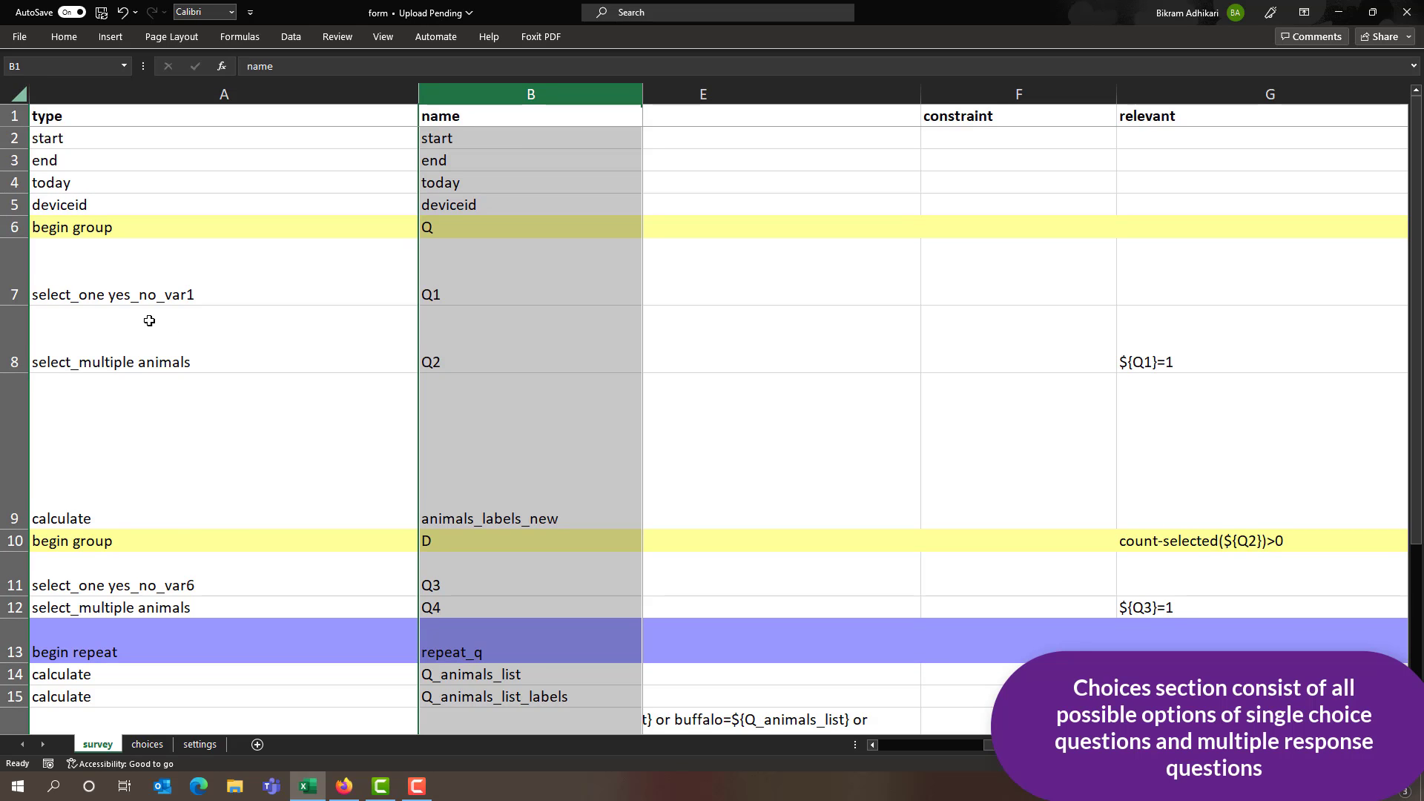
{"action": "left_click", "coordinate": [146, 745]}
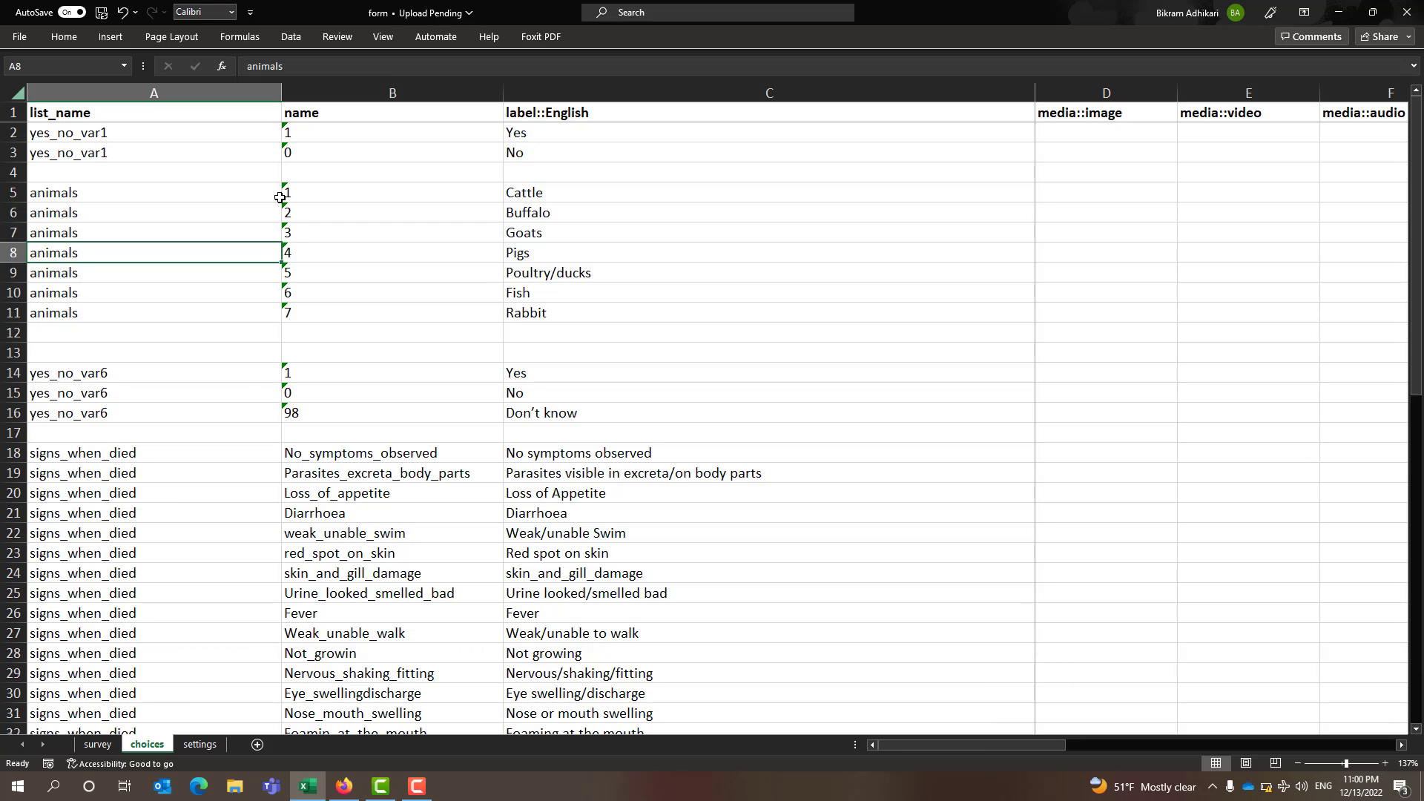
On the survey sheet, highlight Q1's row and the select_one and yes_no_var1 parts of its type cell
{"action": "left_click", "coordinate": [97, 745]}
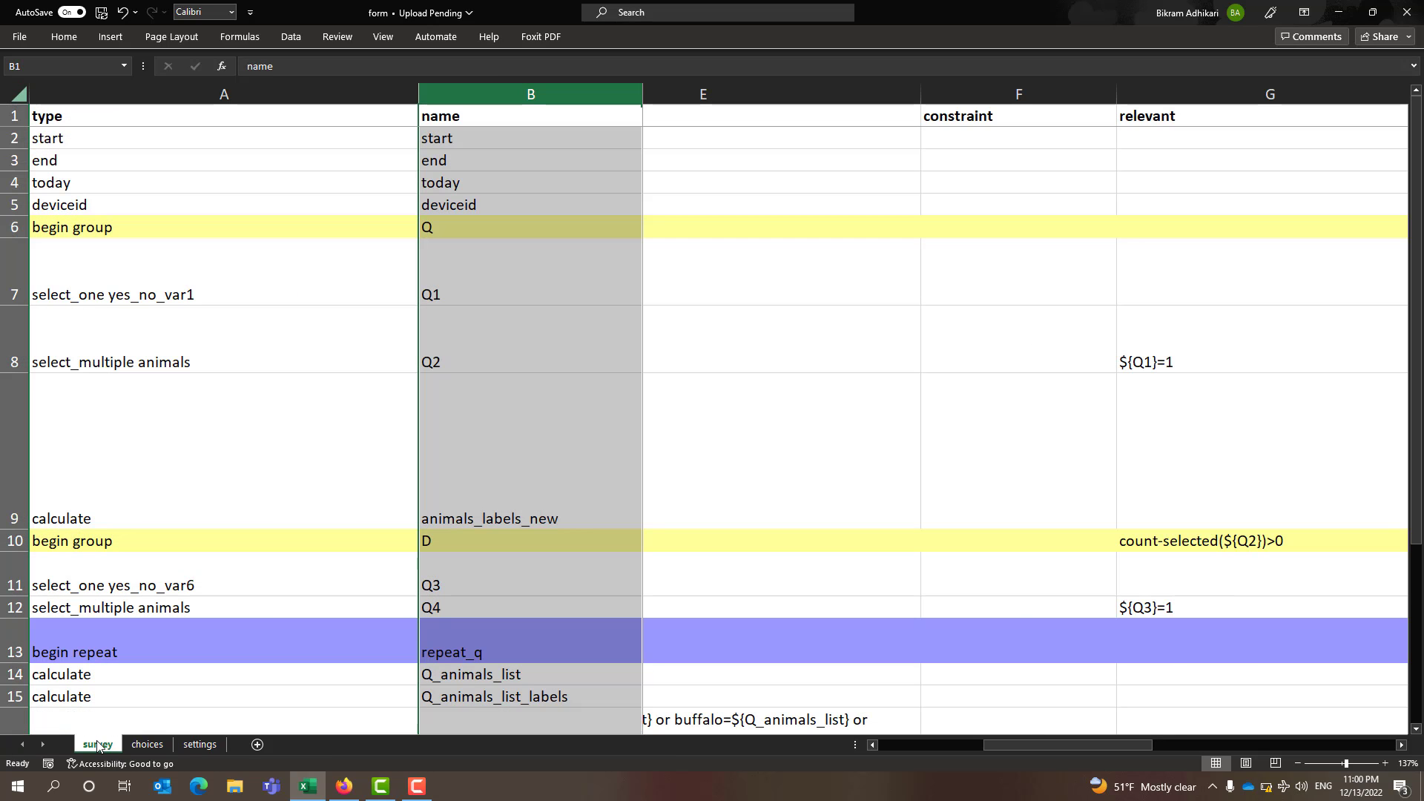
{"action": "left_click", "coordinate": [15, 278]}
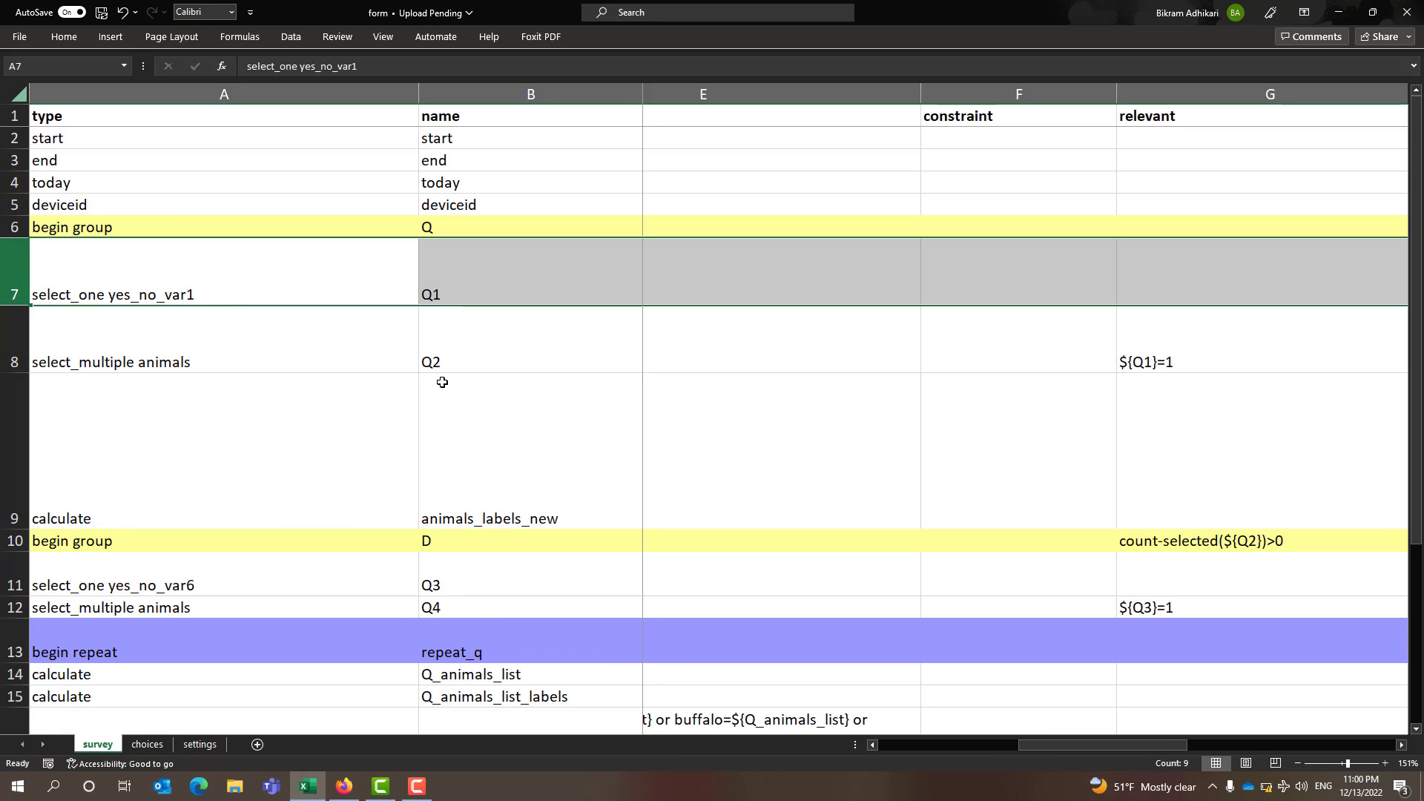
{"action": "scroll", "coordinate": [442, 382], "scroll_direction": "left", "scroll_amount": 3}
{"action": "scroll", "coordinate": [442, 381], "scroll_direction": "down", "scroll_amount": 1}
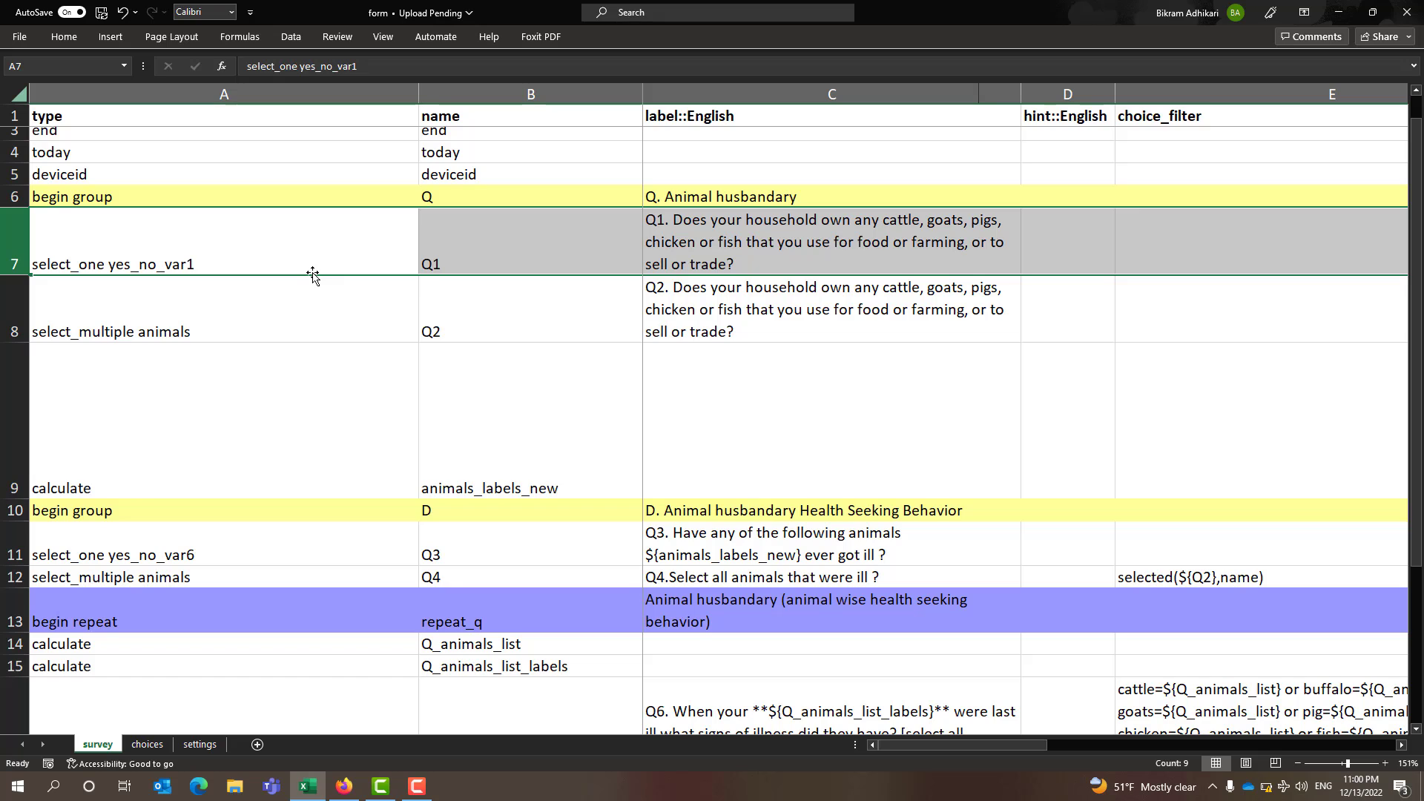
{"action": "double_click", "coordinate": [106, 265]}
{"action": "left_click_drag", "start_coordinate": [106, 265], "coordinate": [35, 266]}
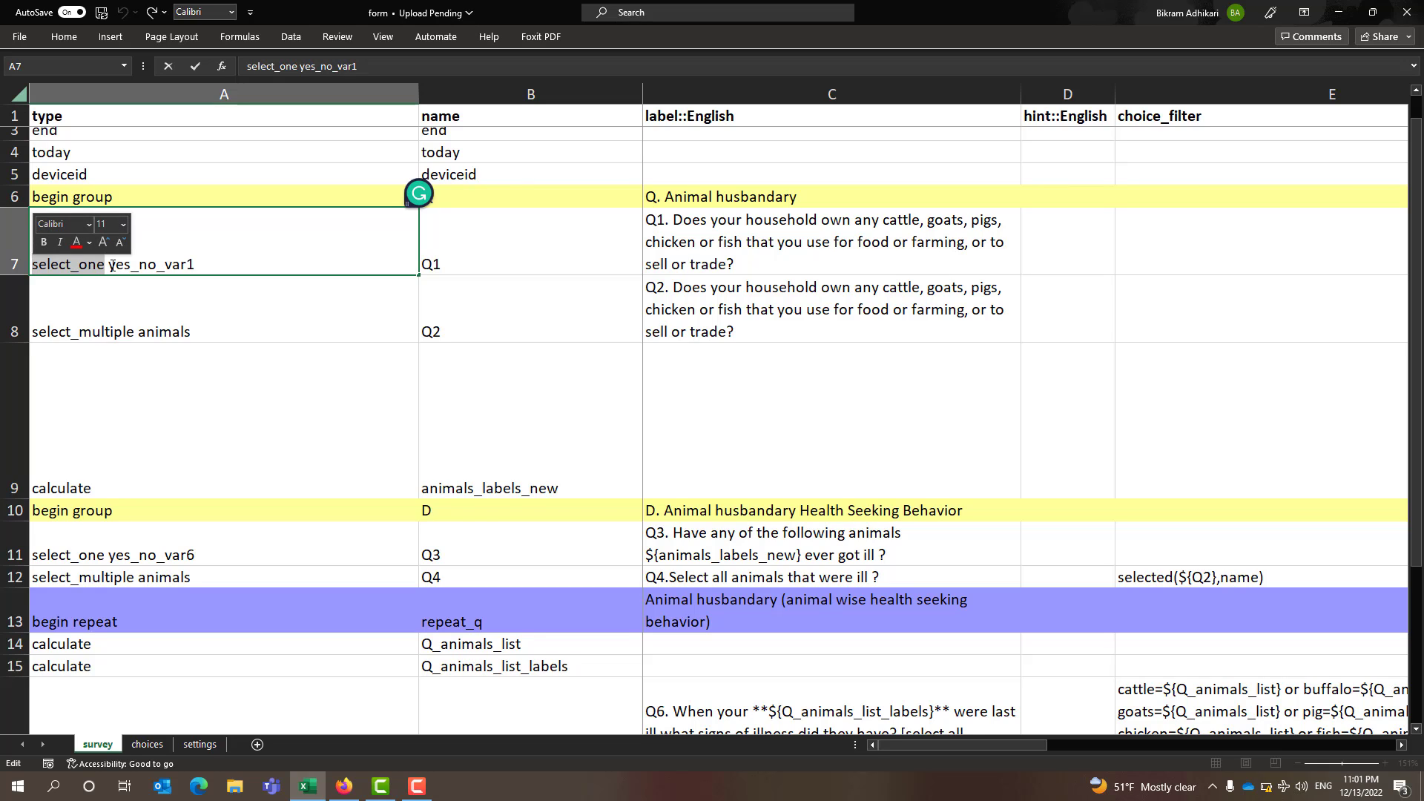
{"action": "left_click_drag", "start_coordinate": [109, 266], "coordinate": [192, 264]}
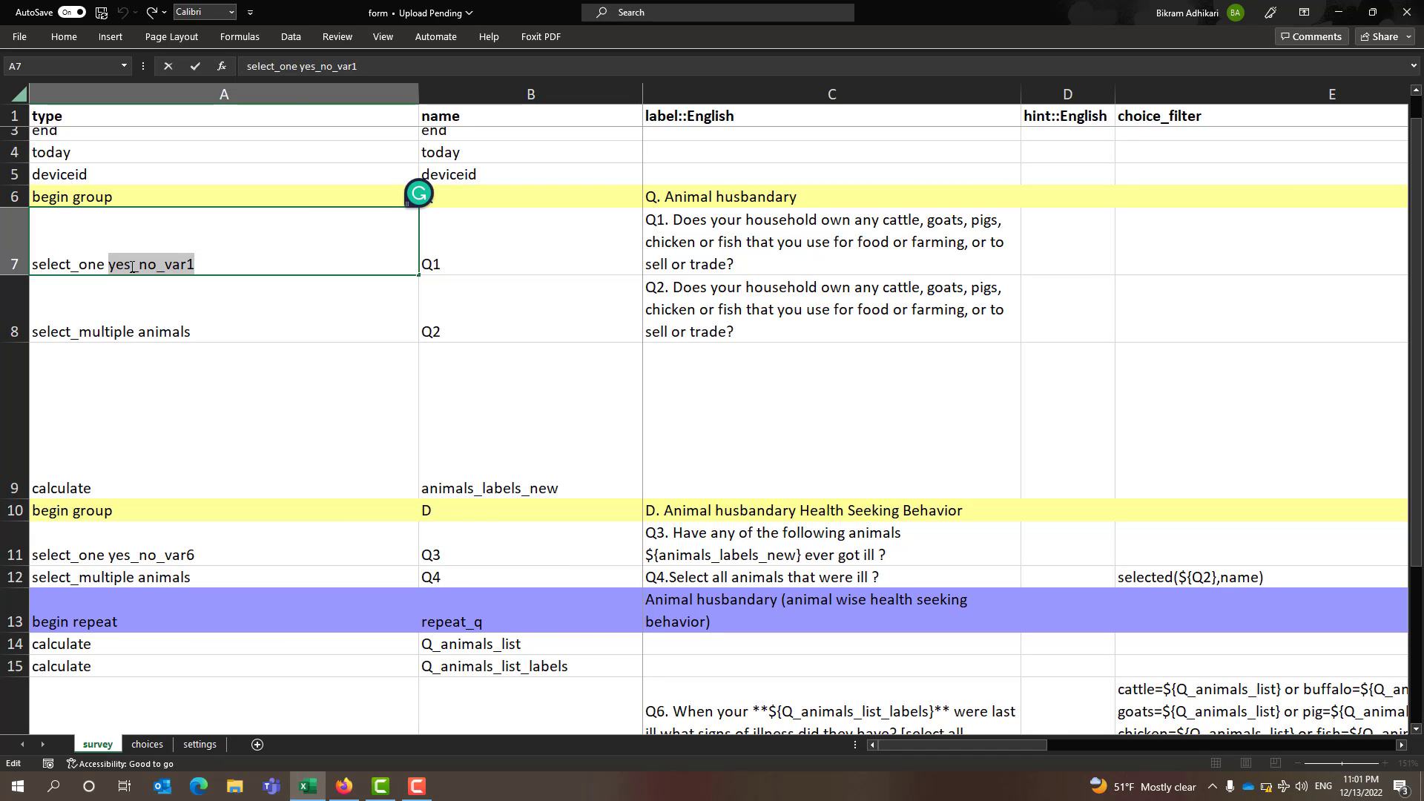
On the choices sheet, examine the yes_no_var1 rows, including their names, labels and list_name cells
{"action": "left_click", "coordinate": [146, 745]}
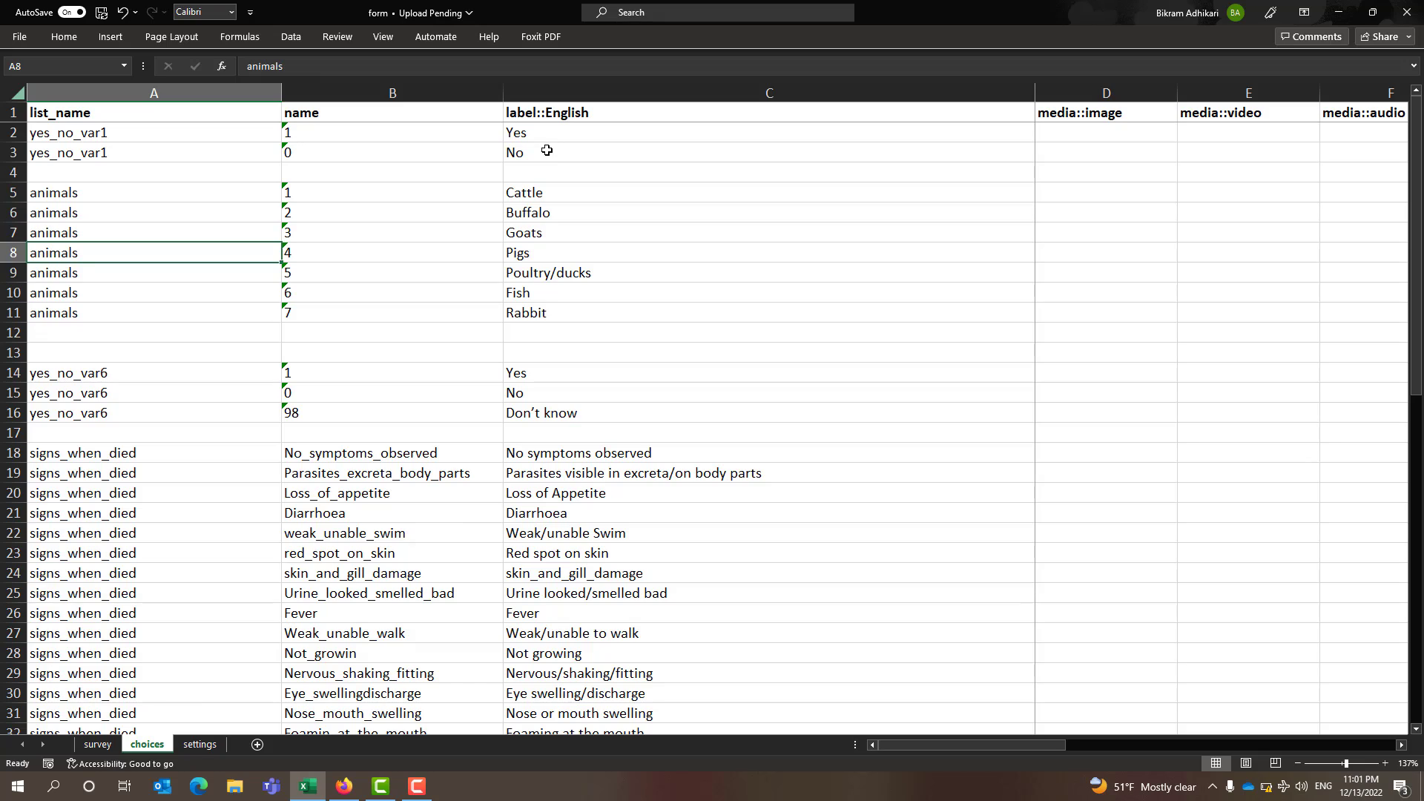
{"action": "left_click", "coordinate": [16, 132]}
{"action": "left_click_drag", "start_coordinate": [16, 132], "coordinate": [17, 152]}
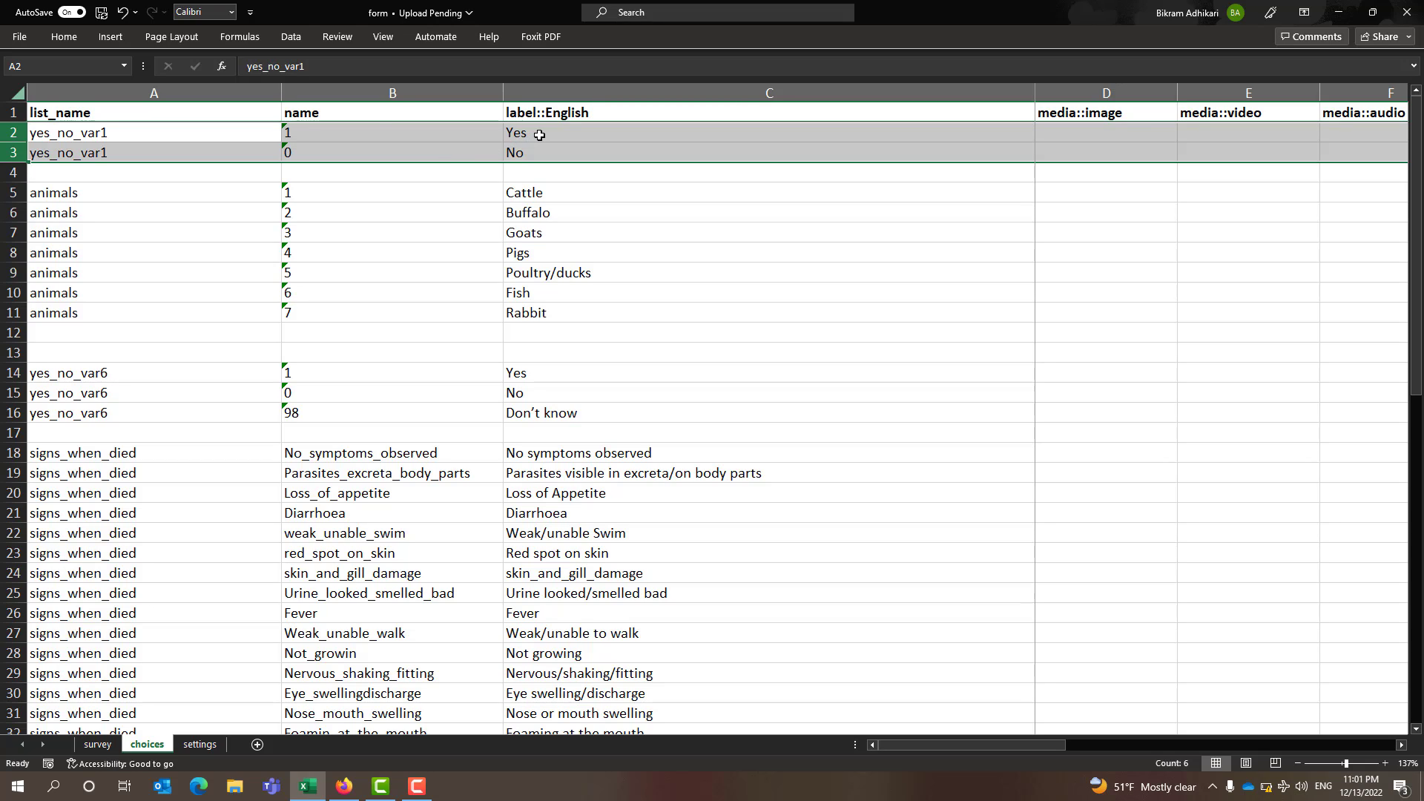
{"action": "left_click", "coordinate": [317, 95]}
{"action": "left_click", "coordinate": [769, 152]}
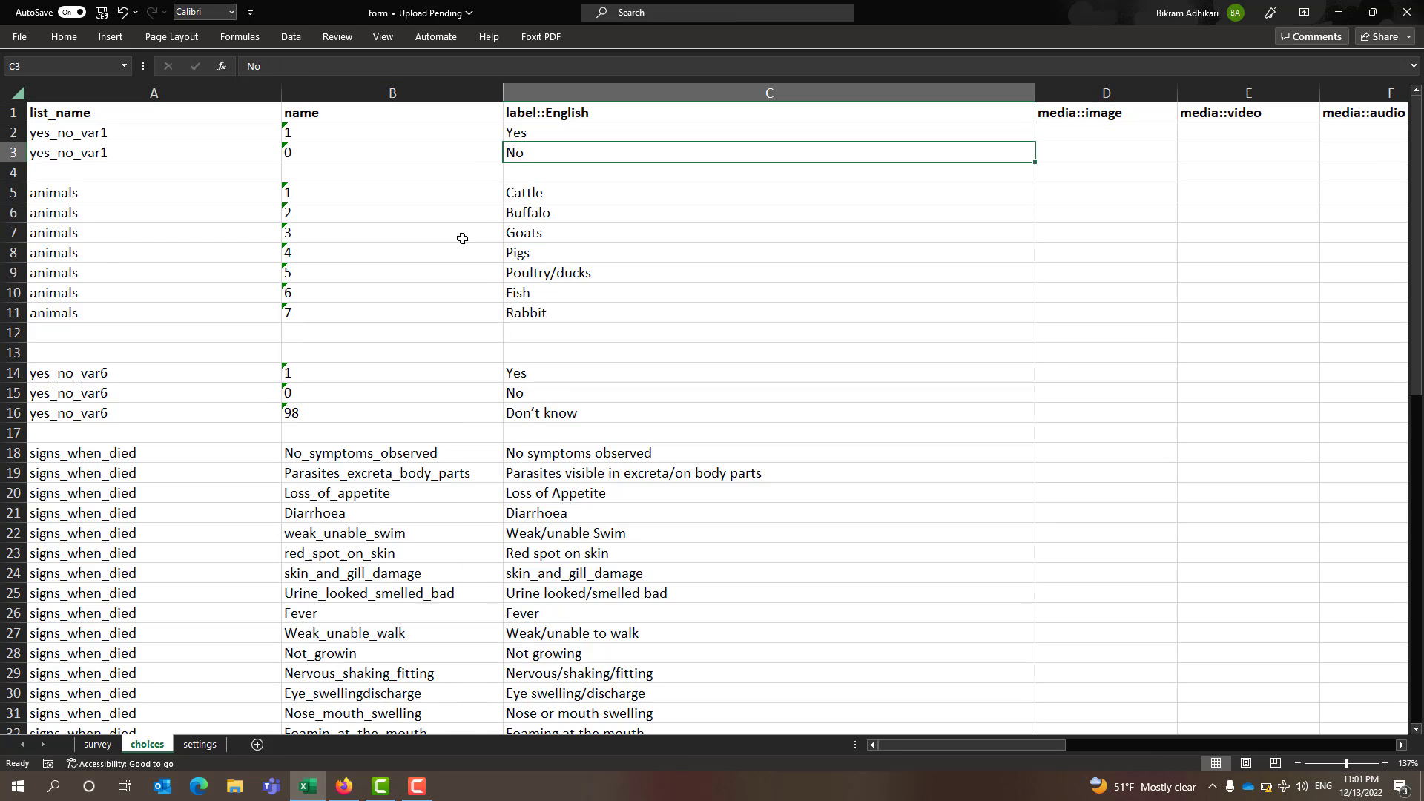
{"action": "left_click_drag", "start_coordinate": [73, 132], "coordinate": [73, 159]}
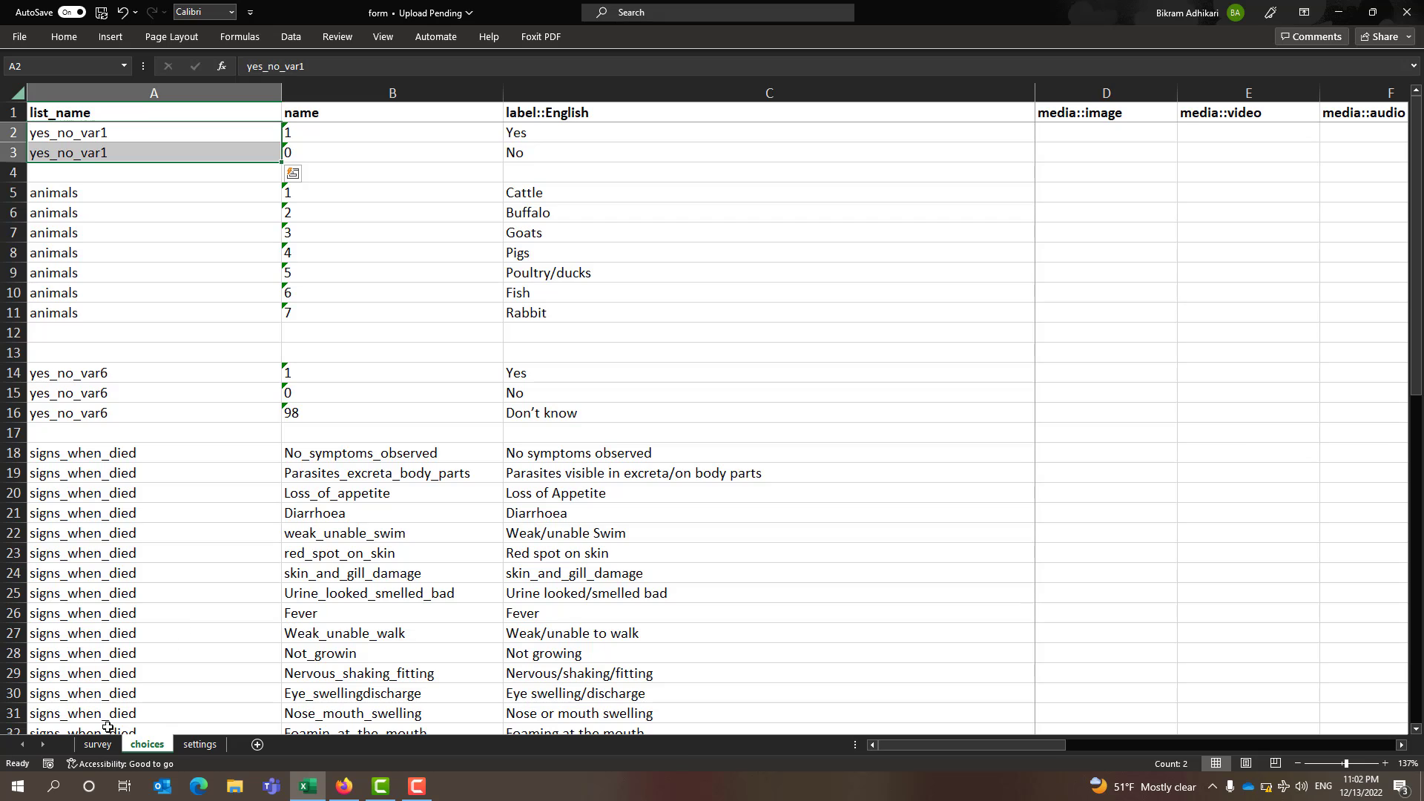
Compare the list name in Q1's survey type cell with the yes_no_var1 list_name entries on the choices sheet
{"action": "left_click", "coordinate": [89, 744]}
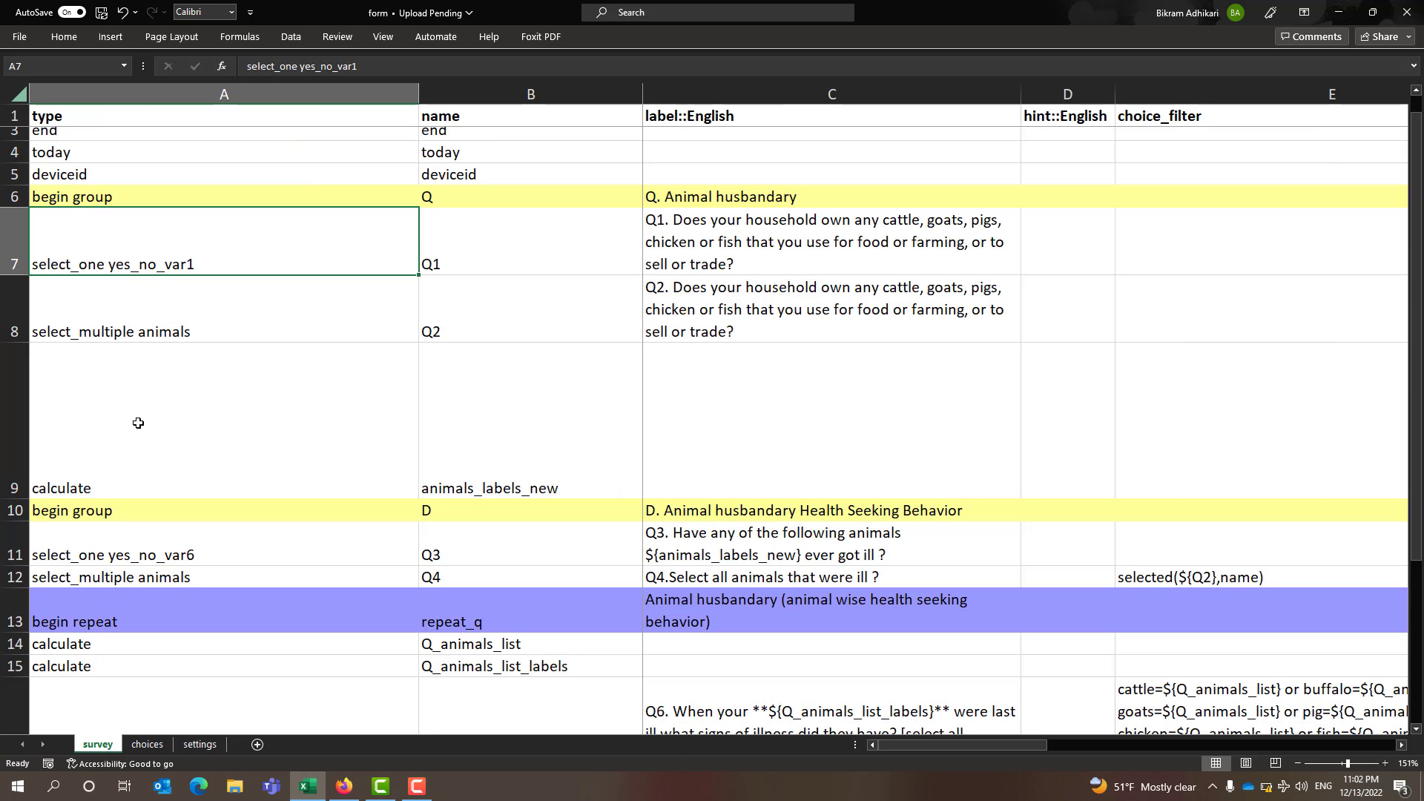
{"action": "double_click", "coordinate": [112, 263]}
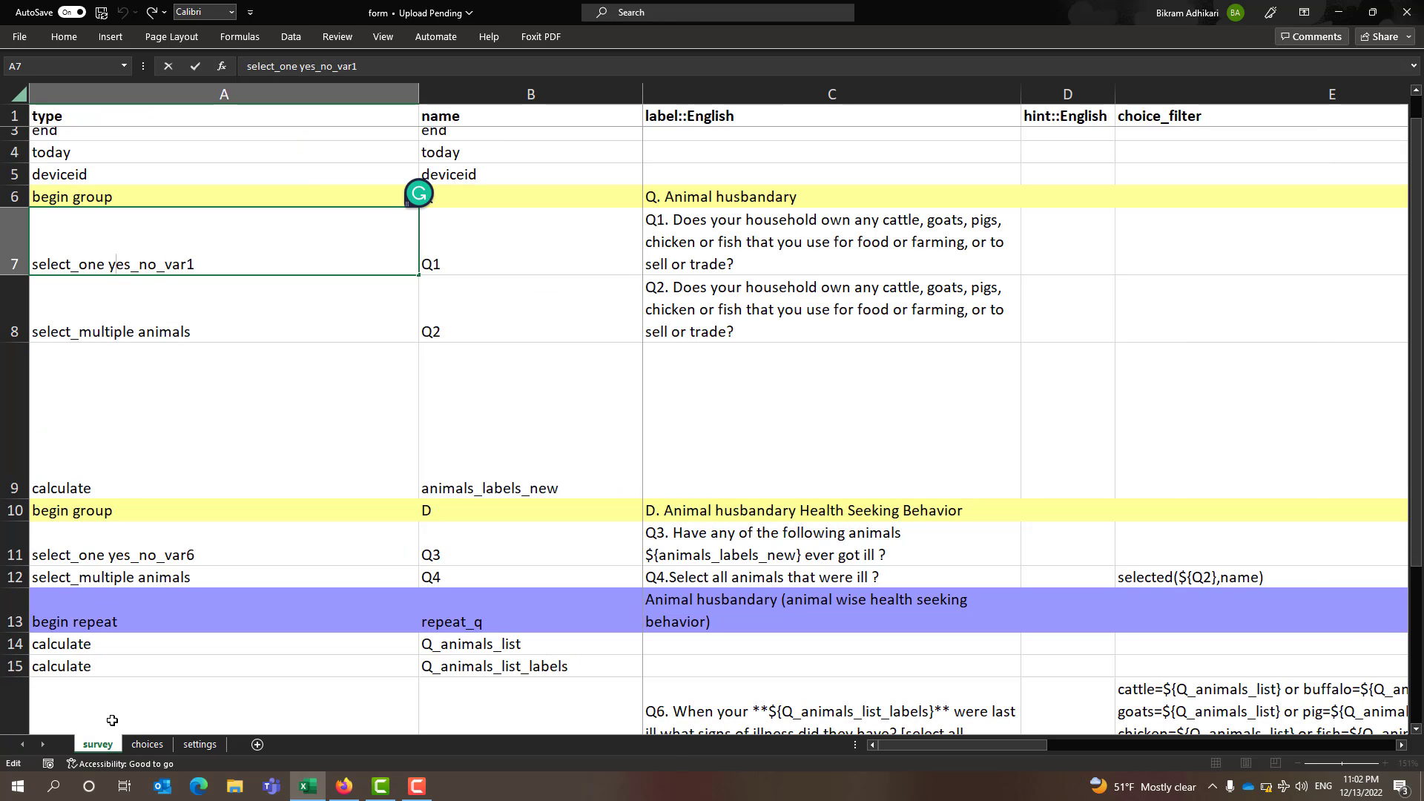
{"action": "left_click", "coordinate": [146, 745]}
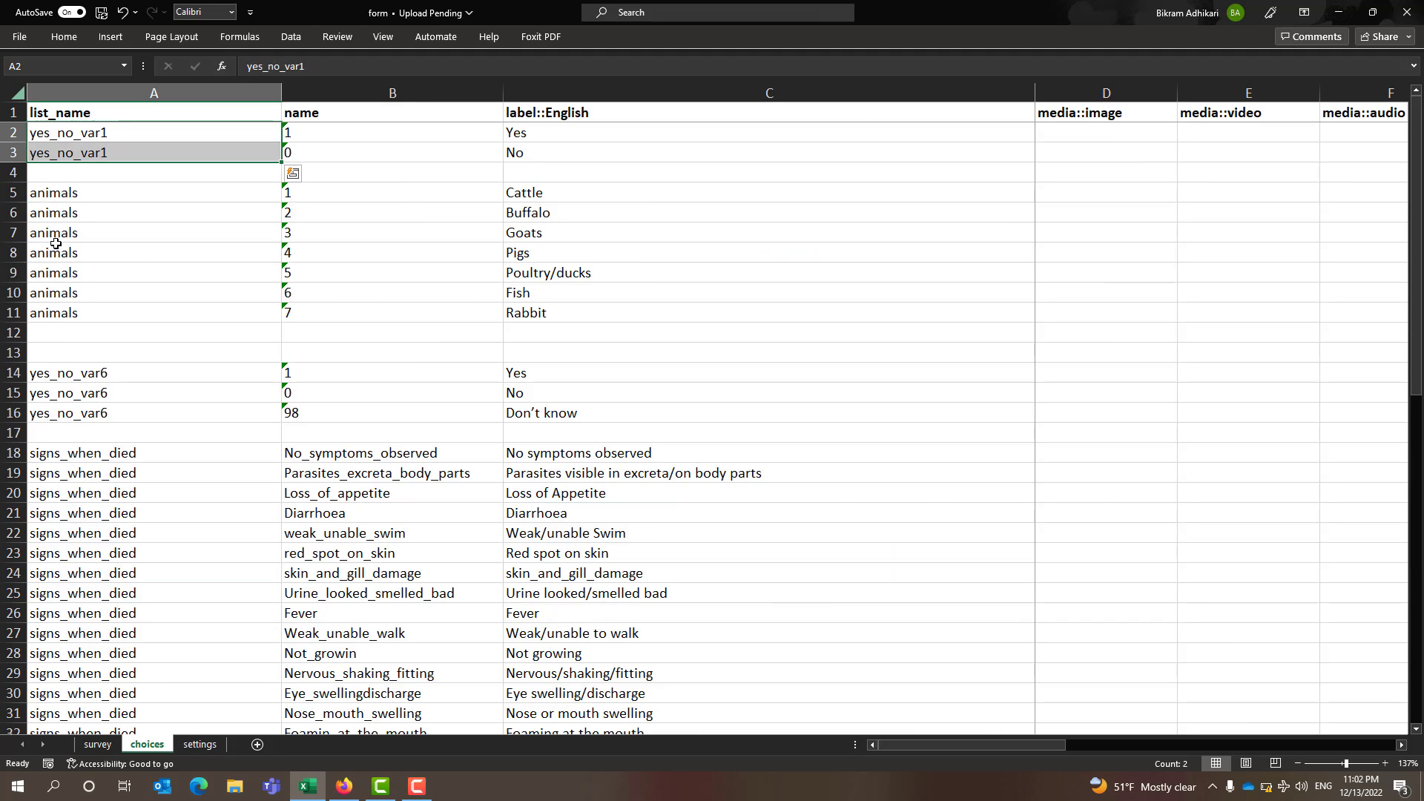
{"action": "left_click_drag", "start_coordinate": [93, 130], "coordinate": [94, 154]}
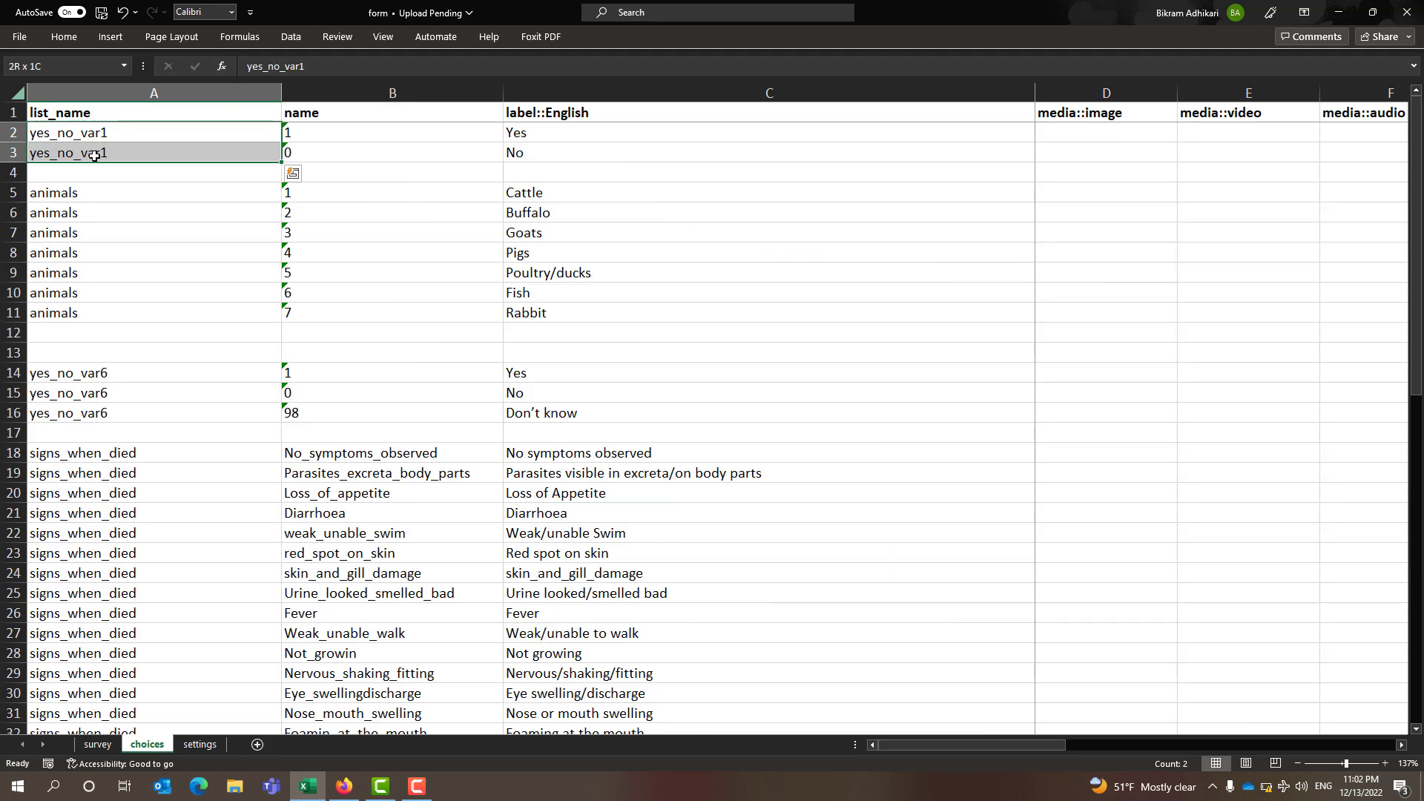
Highlight Q2's row and its select_multiple animals type on the survey sheet, and the matching animals rows 5 to 11 on the choices sheet
{"action": "left_click", "coordinate": [200, 745]}
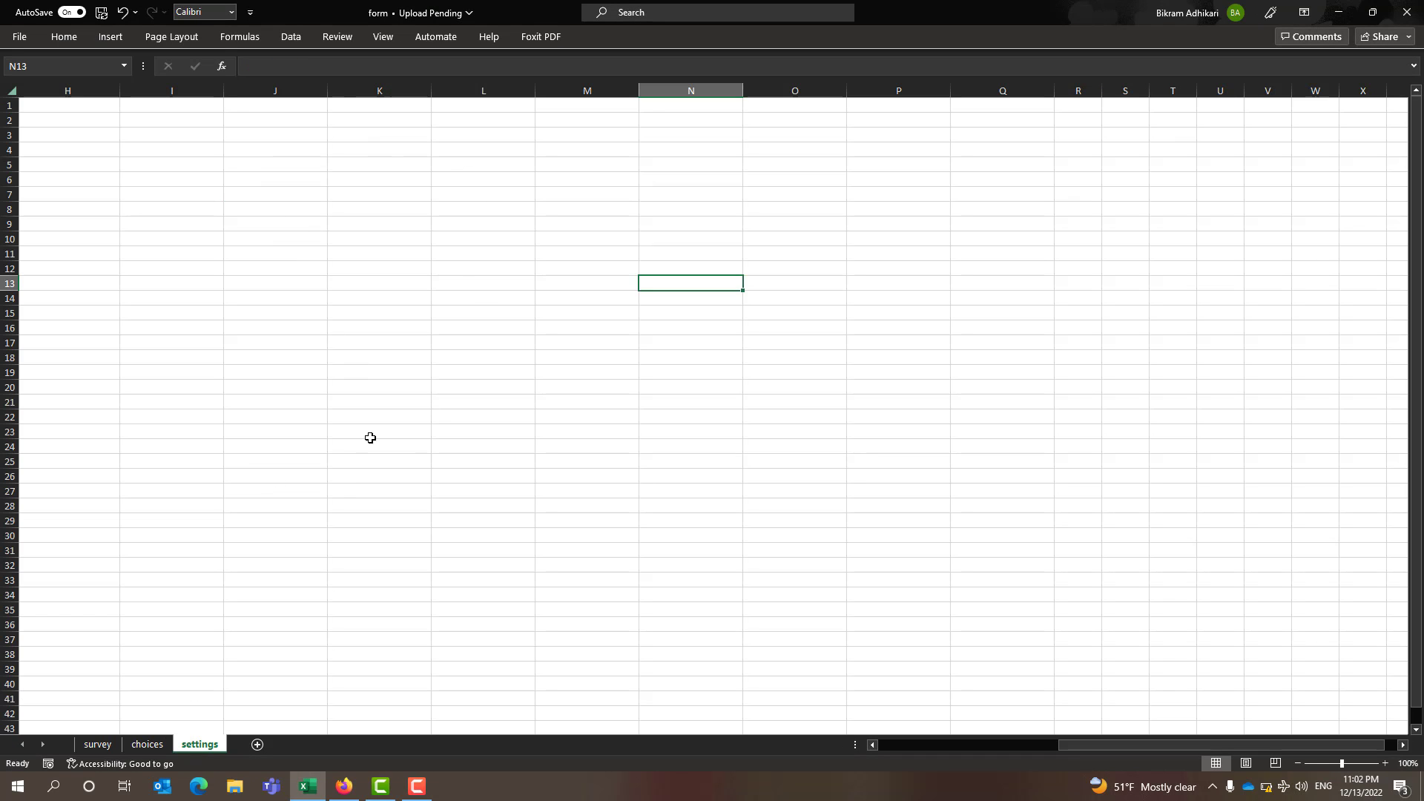
{"action": "key", "text": "ctrl+Page_Up"}
{"action": "key", "text": "ctrl+Page_Up"}
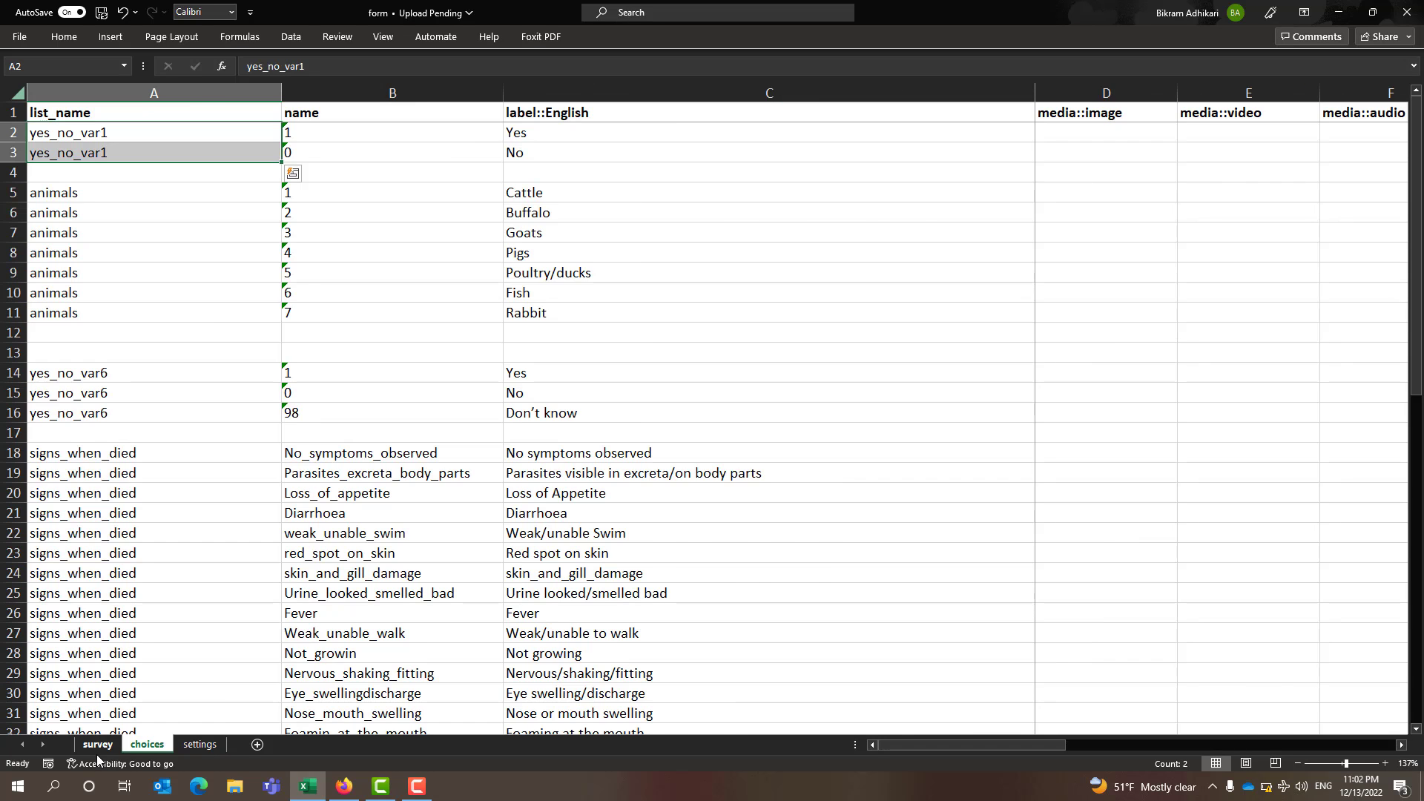
{"action": "left_click", "coordinate": [106, 331]}
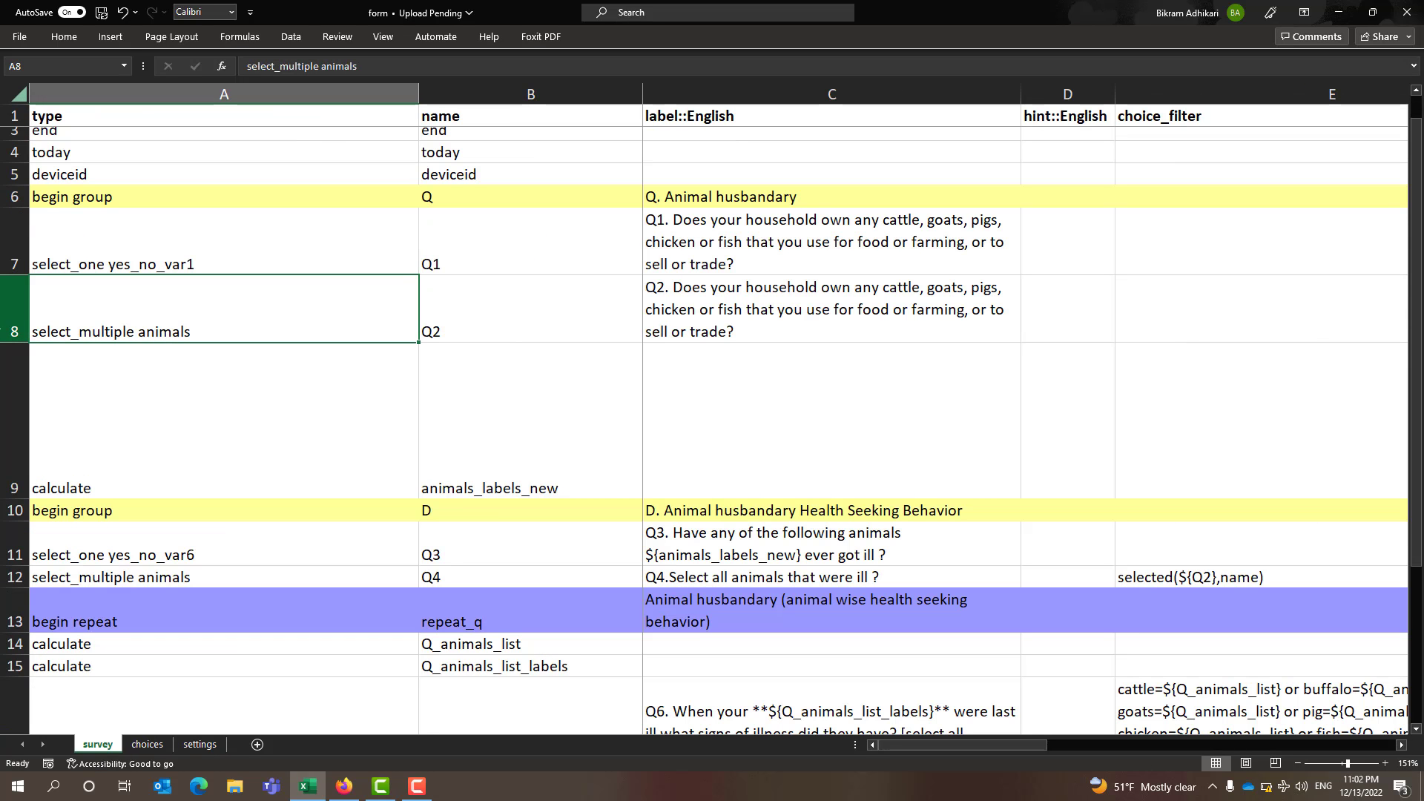
{"action": "left_click", "coordinate": [14, 319]}
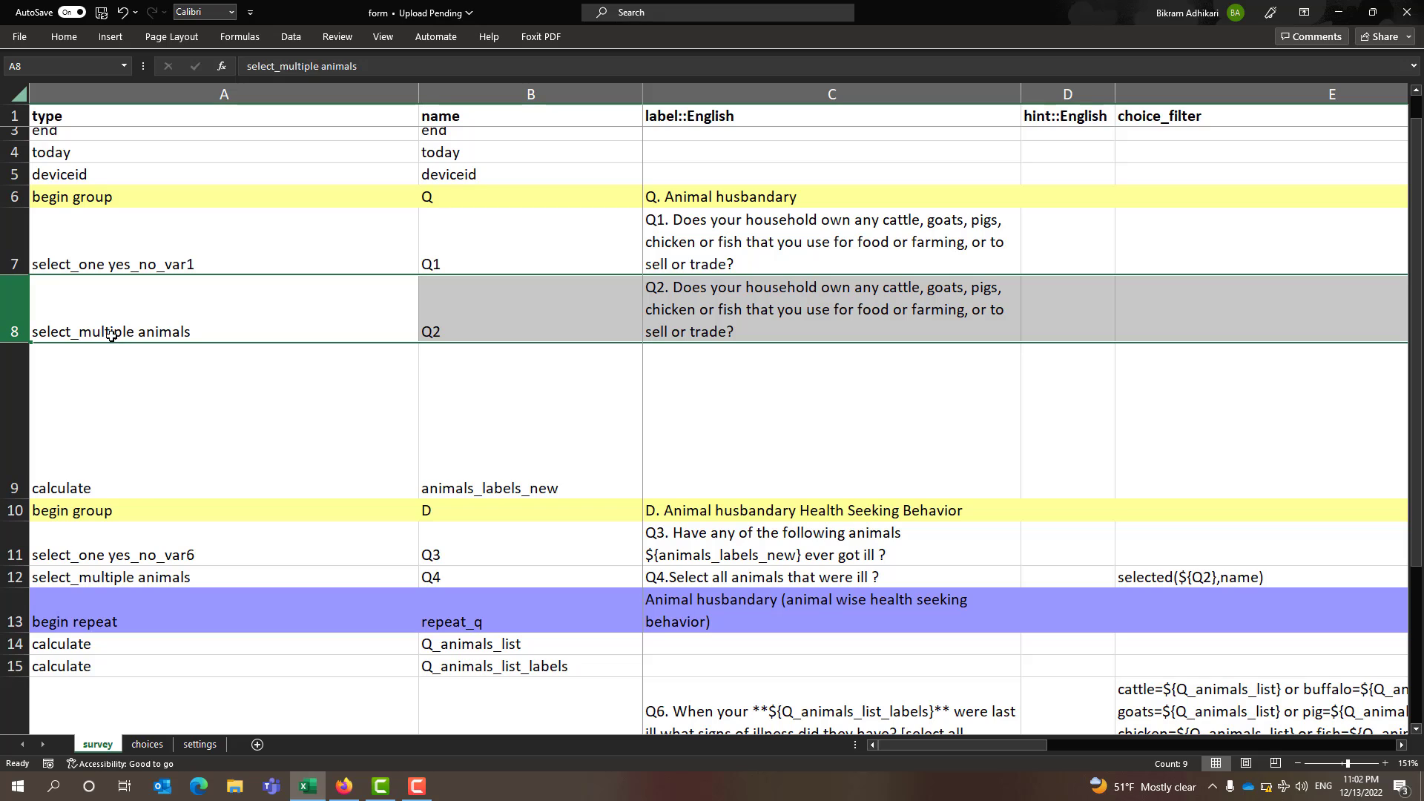
{"action": "left_click", "coordinate": [34, 332]}
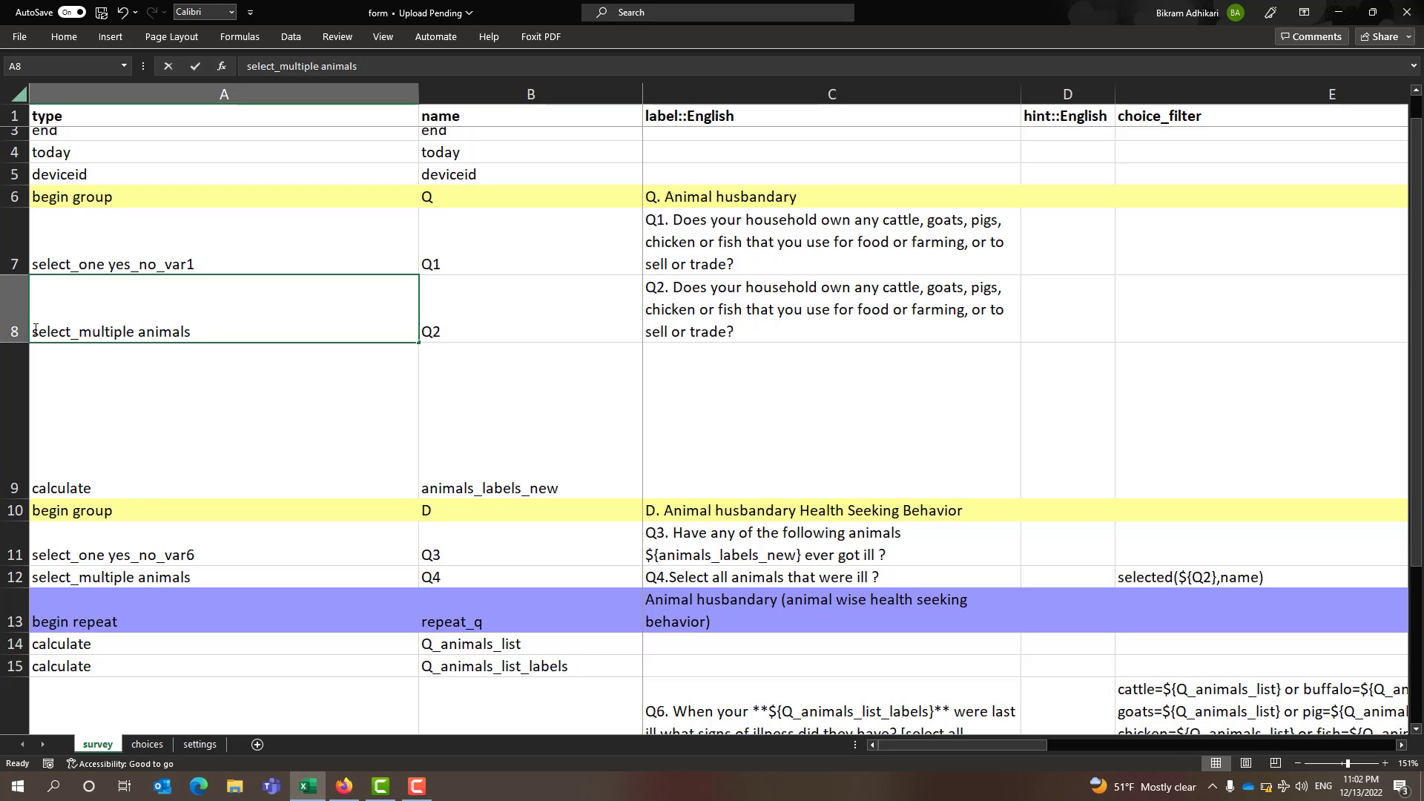
{"action": "double_click", "coordinate": [34, 331]}
{"action": "left_click_drag", "start_coordinate": [32, 331], "coordinate": [194, 328]}
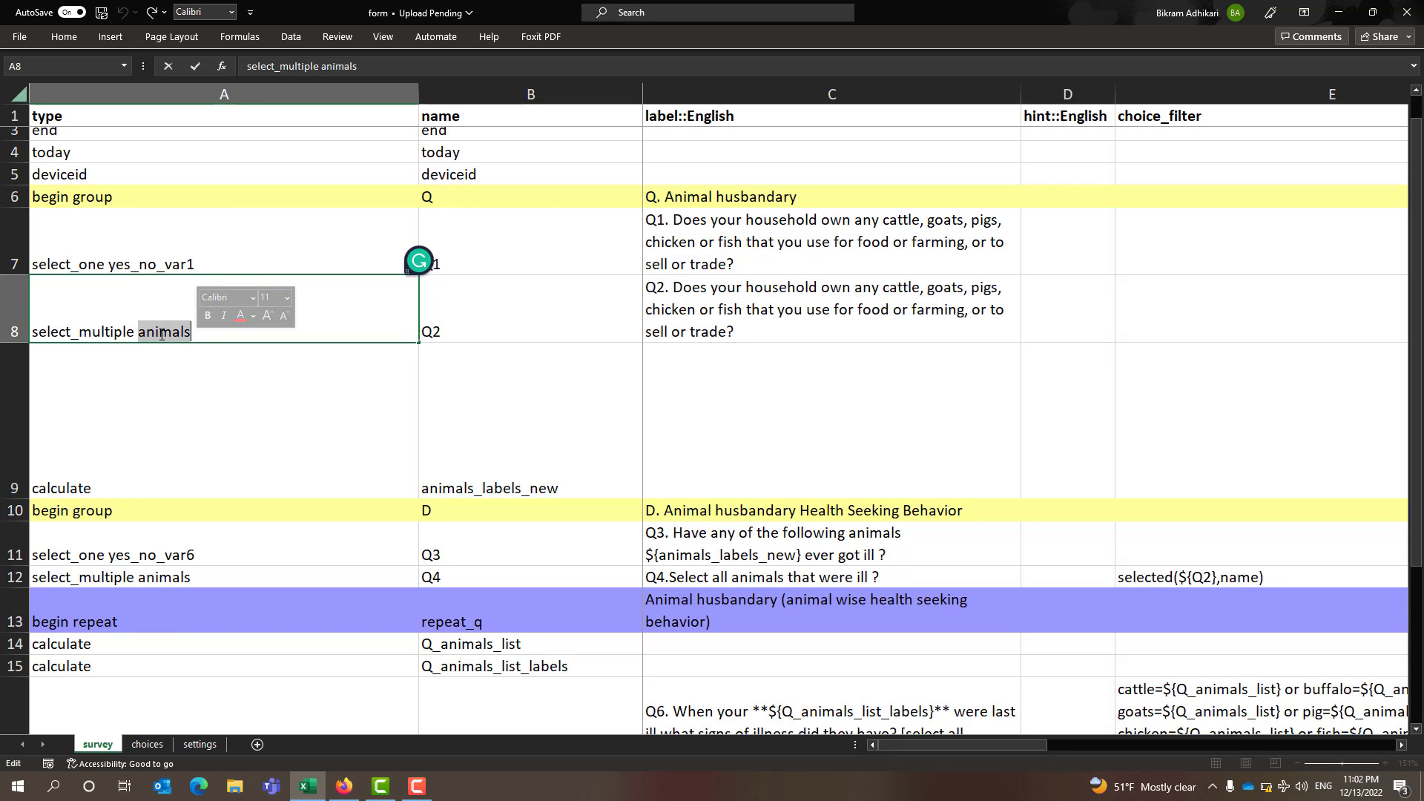
{"action": "left_click", "coordinate": [146, 743]}
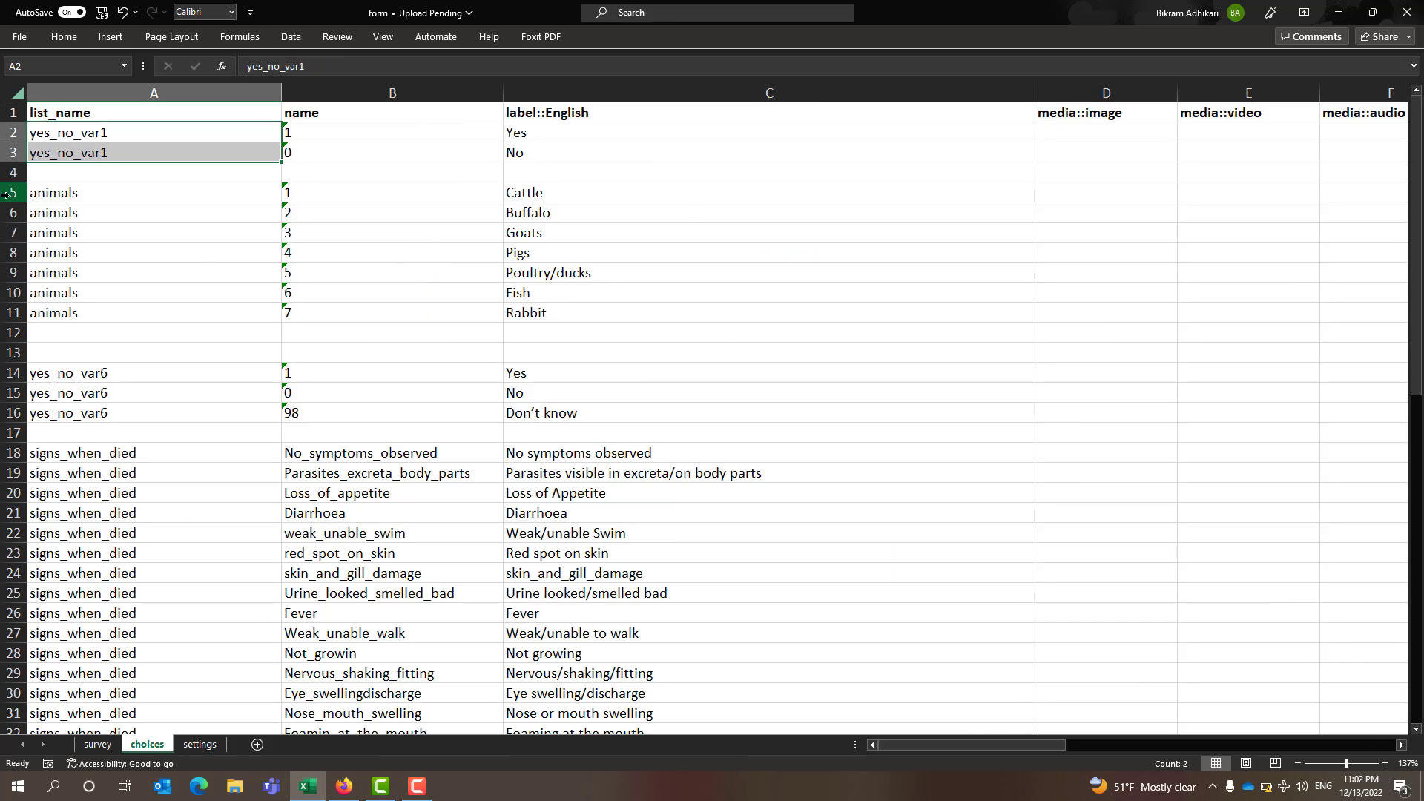
{"action": "left_click_drag", "start_coordinate": [15, 193], "coordinate": [30, 312]}
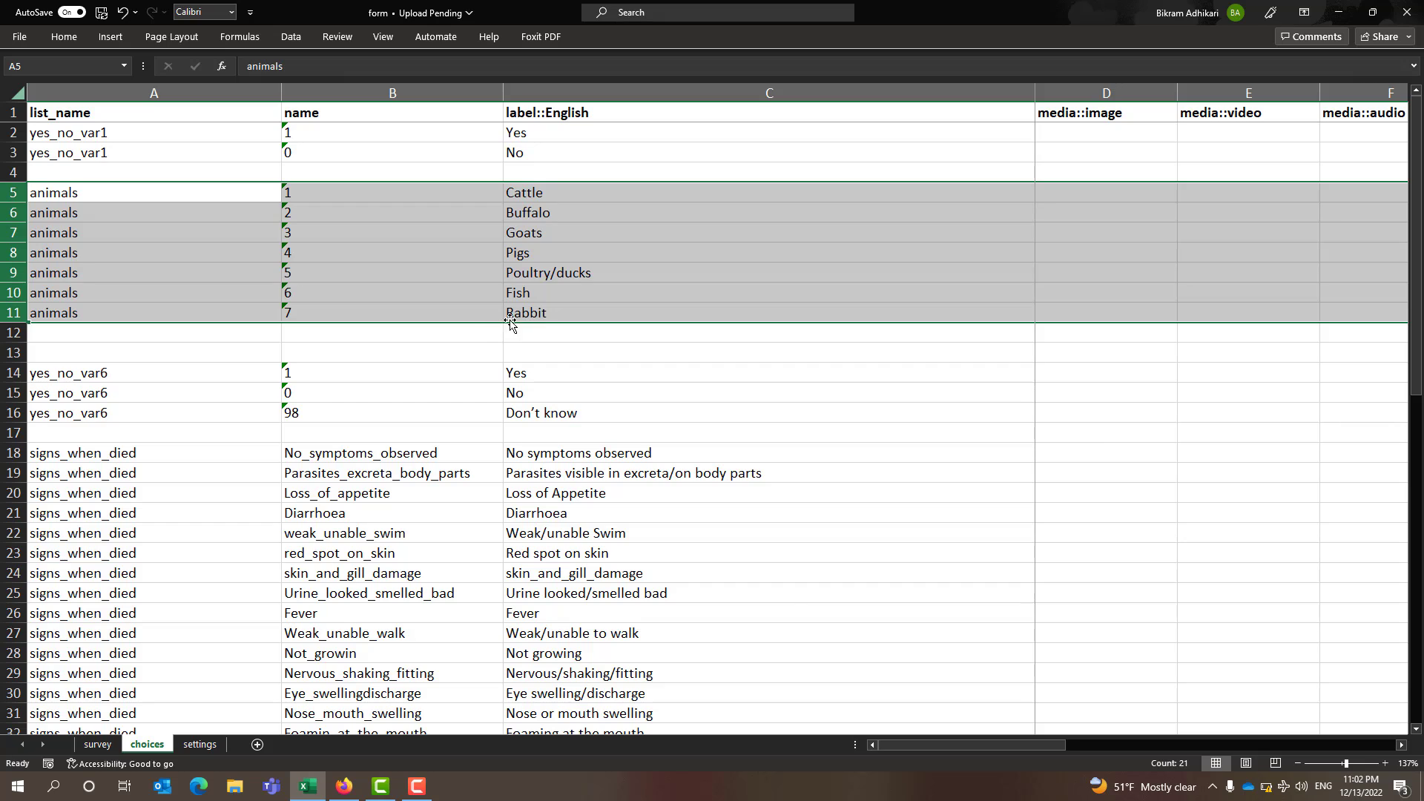
On the survey sheet, highlight the metadata rows 2 to 5 and go through start, end, today and deviceid
{"action": "key", "text": "ctrl+Page_Up"}
{"action": "left_click_drag", "start_coordinate": [20, 141], "coordinate": [13, 201]}
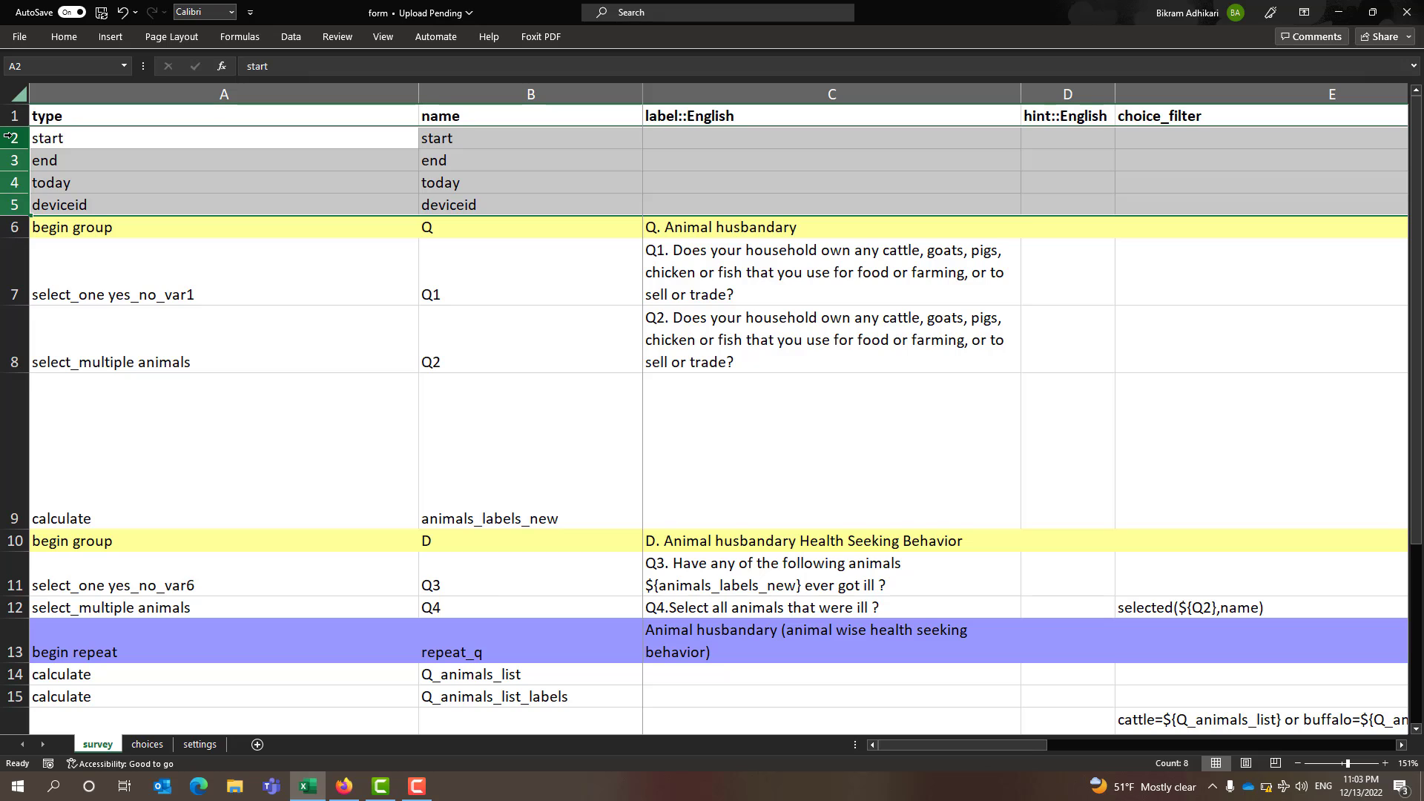
{"action": "left_click", "coordinate": [76, 131]}
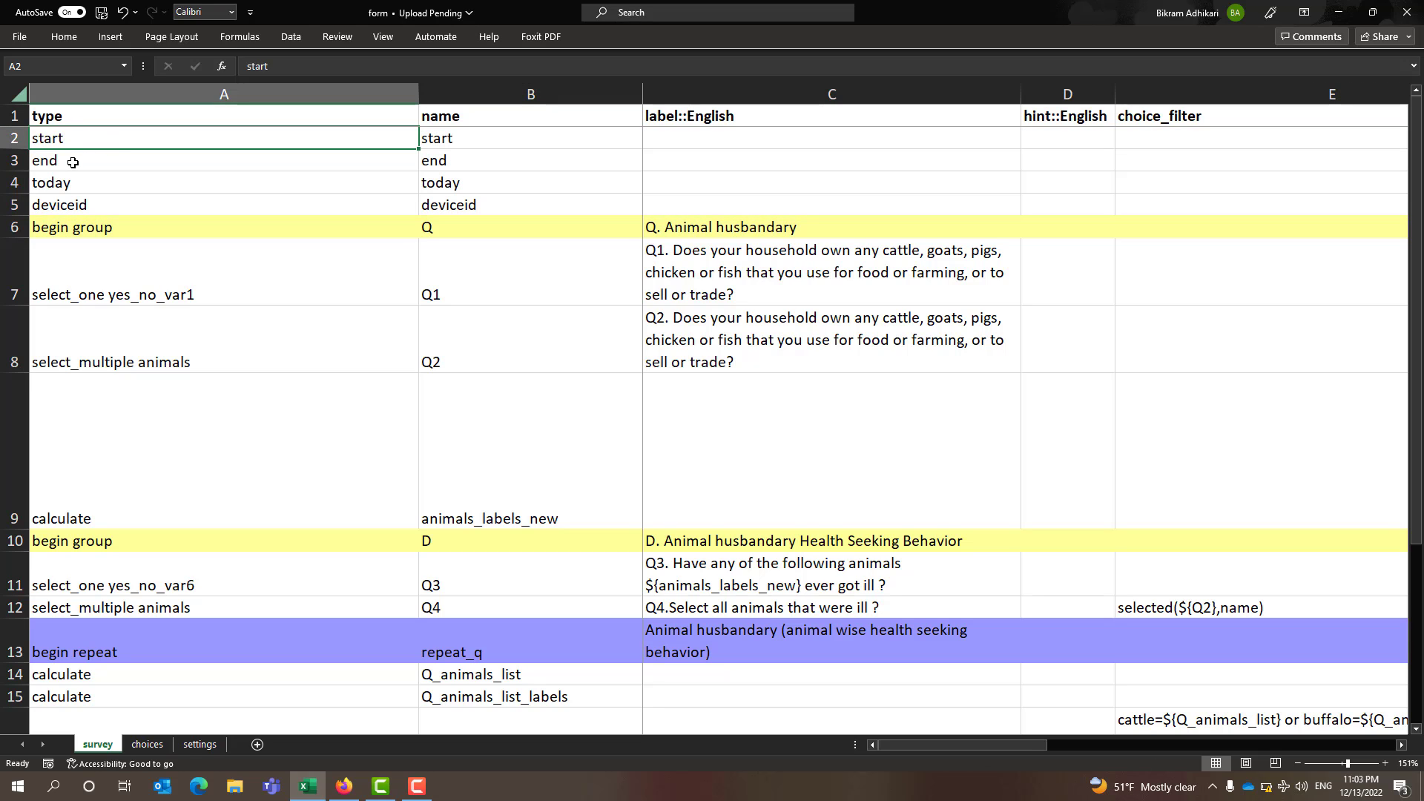
{"action": "left_click", "coordinate": [76, 159]}
{"action": "left_click", "coordinate": [76, 185]}
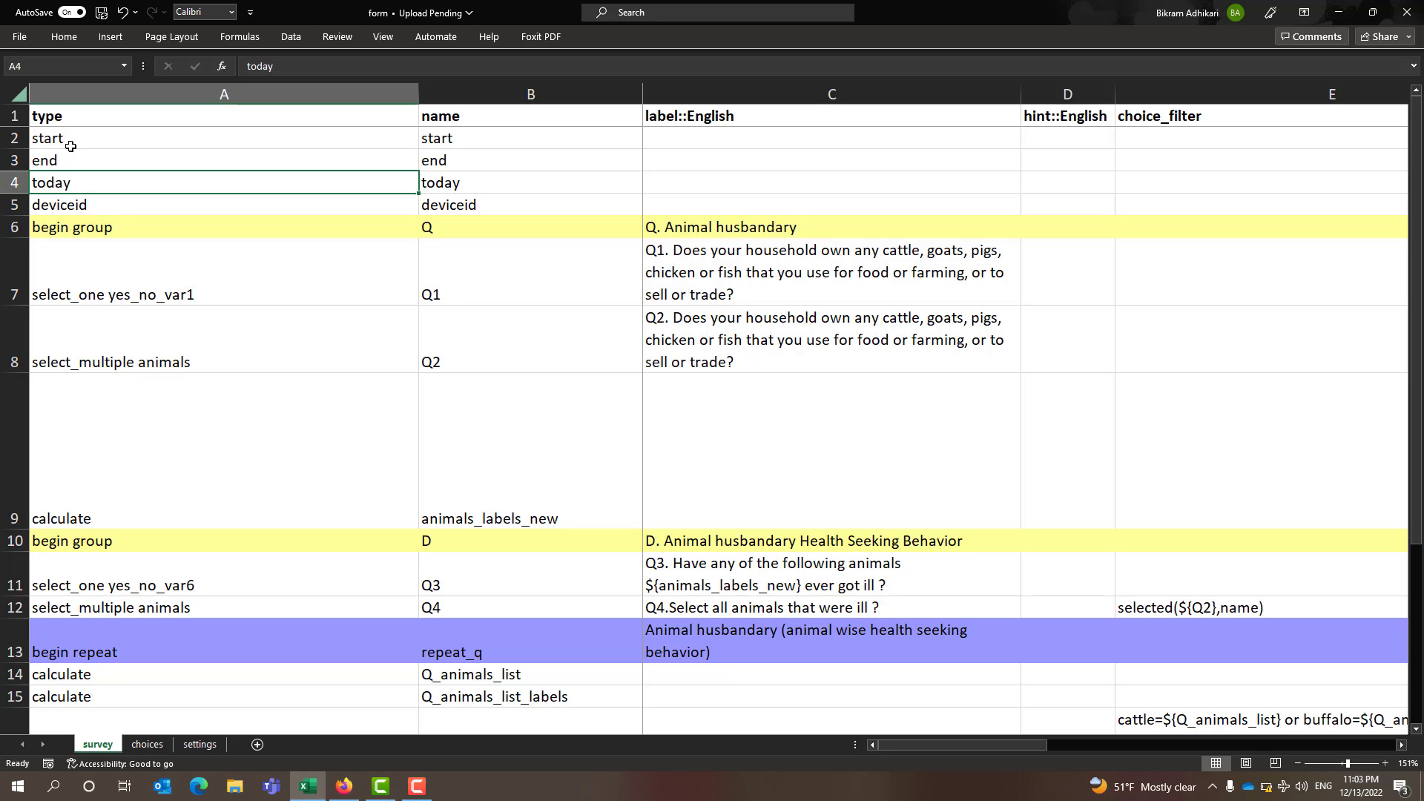
{"action": "left_click", "coordinate": [76, 209]}
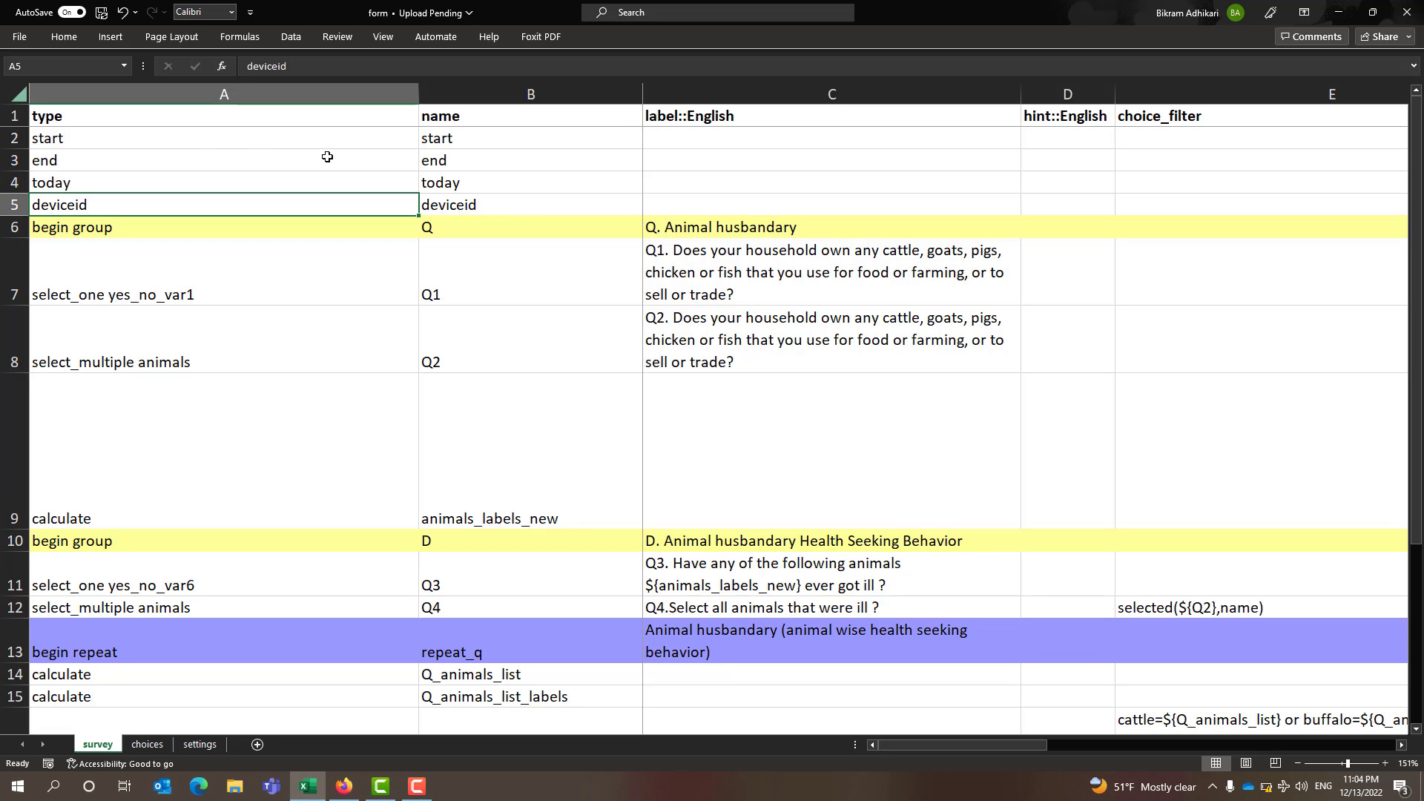
Highlight the survey sheet's name entries from start to Q, the whole name column, and Q2's English label
{"action": "left_click_drag", "start_coordinate": [443, 136], "coordinate": [446, 221]}
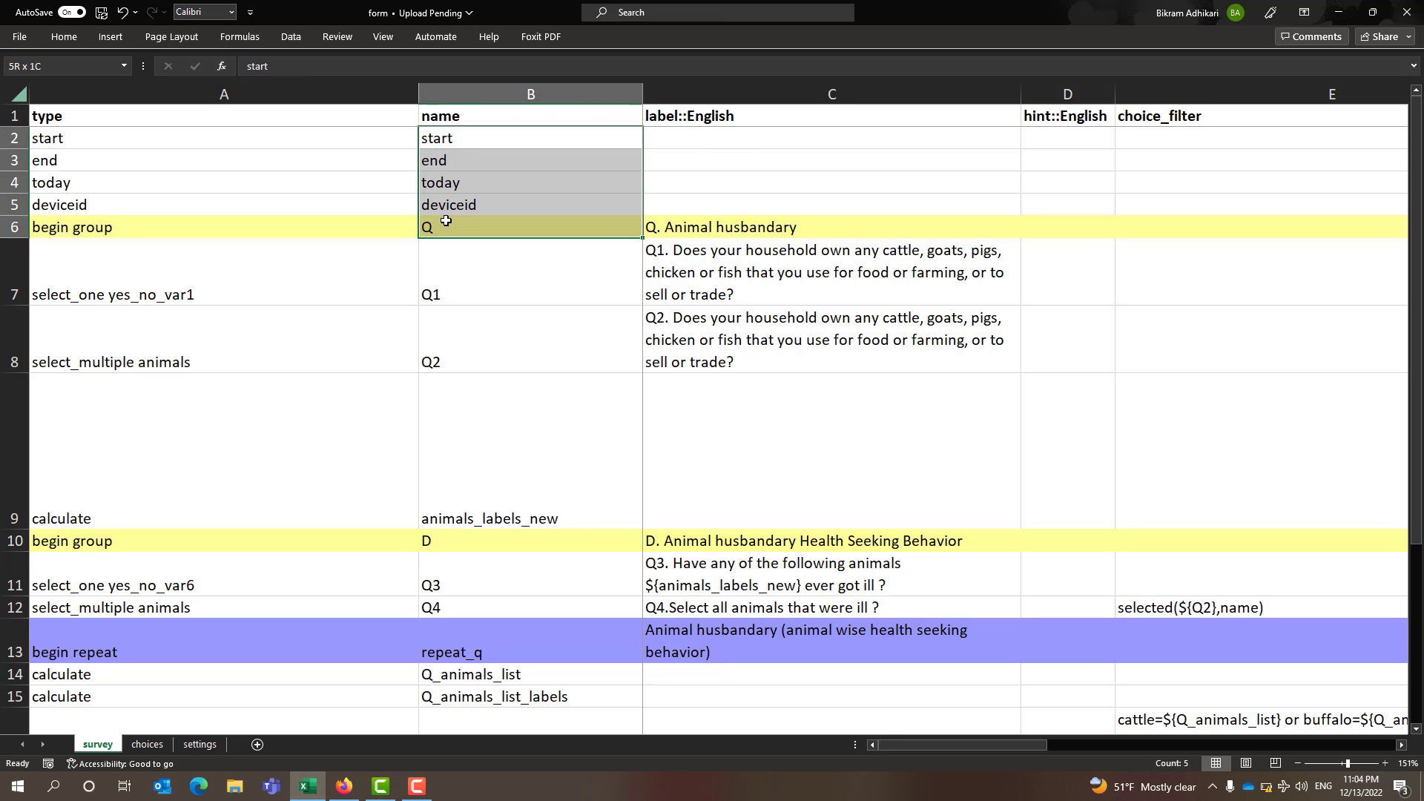
{"action": "left_click", "coordinate": [494, 94]}
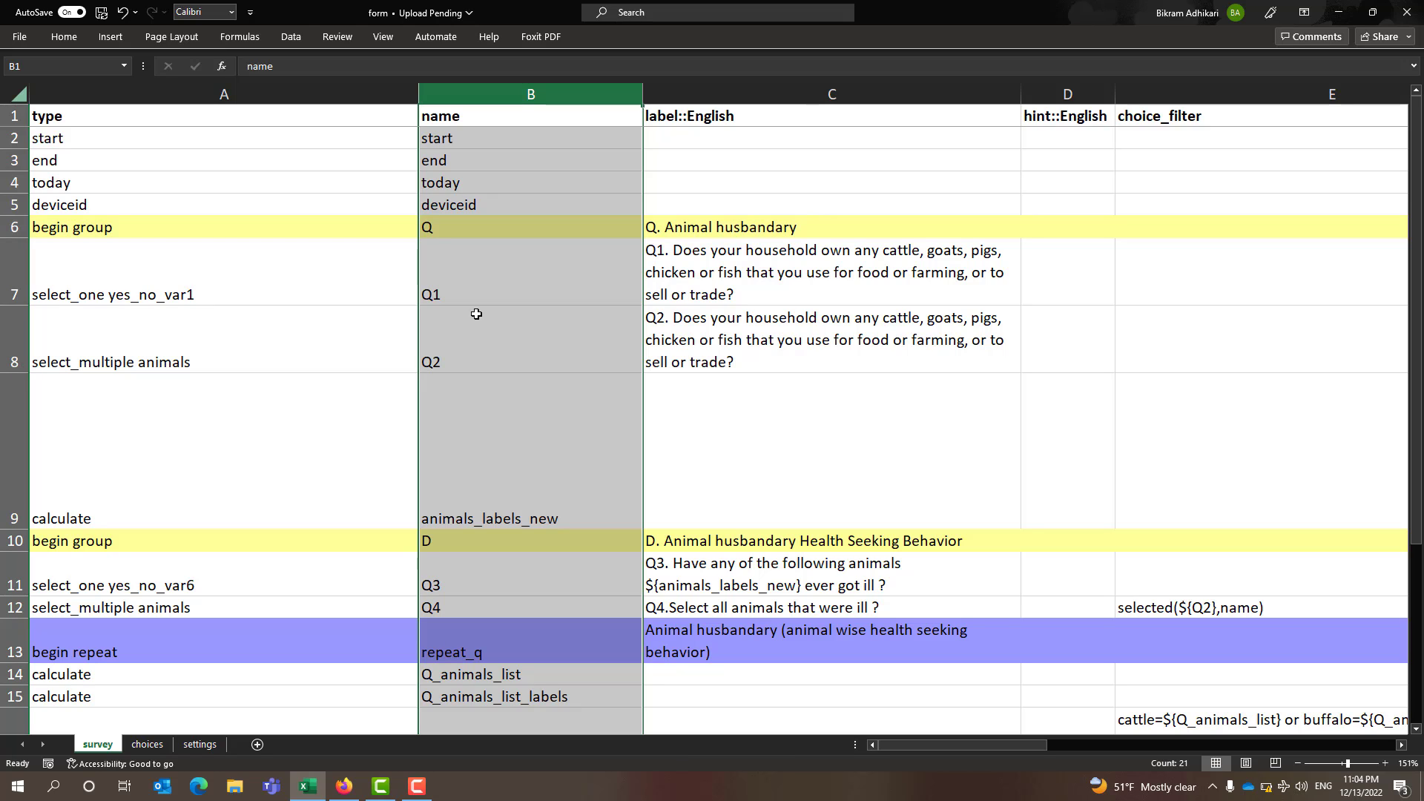
{"action": "left_click", "coordinate": [659, 325]}
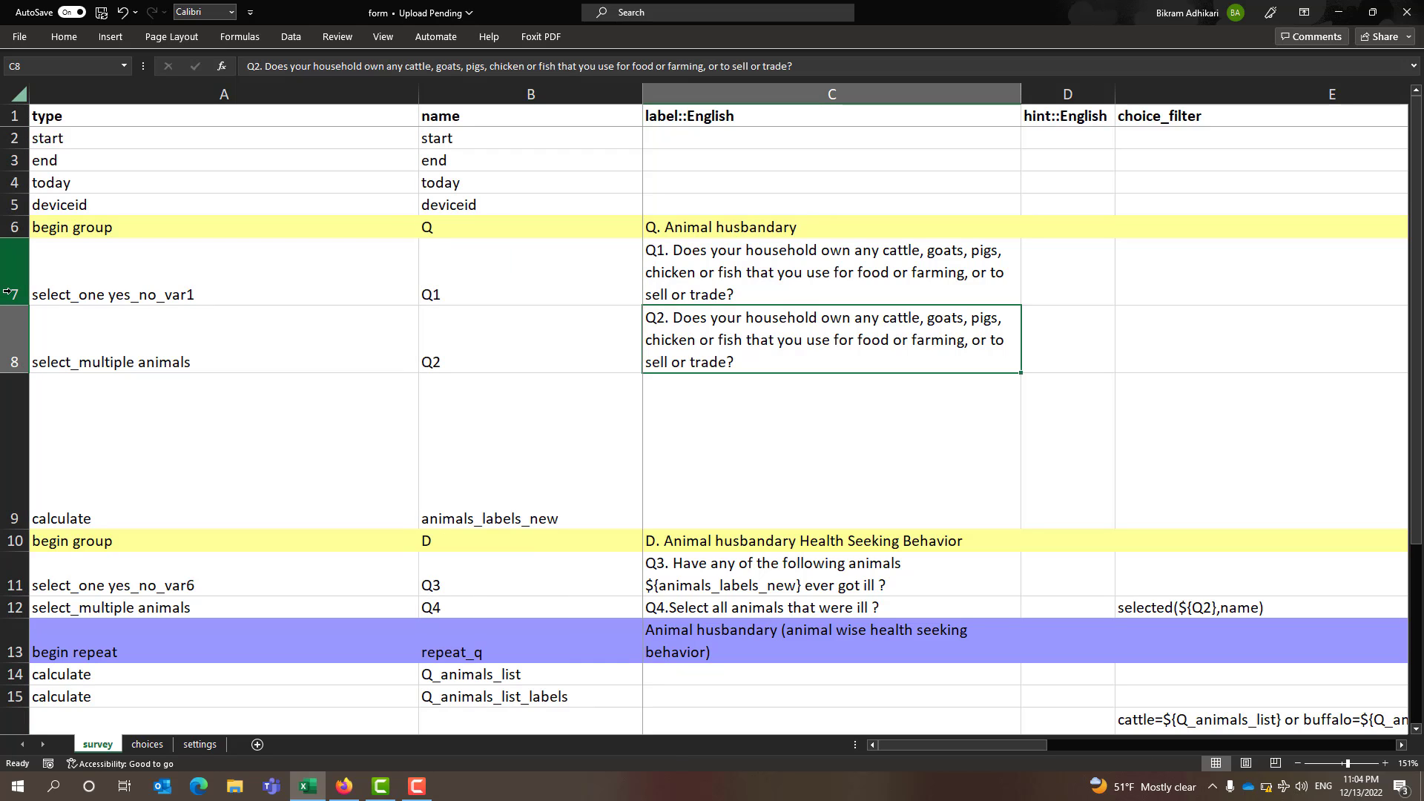
Highlight the Q1 and Q2 rows on the survey sheet to compare the two questions
{"action": "left_click", "coordinate": [7, 293]}
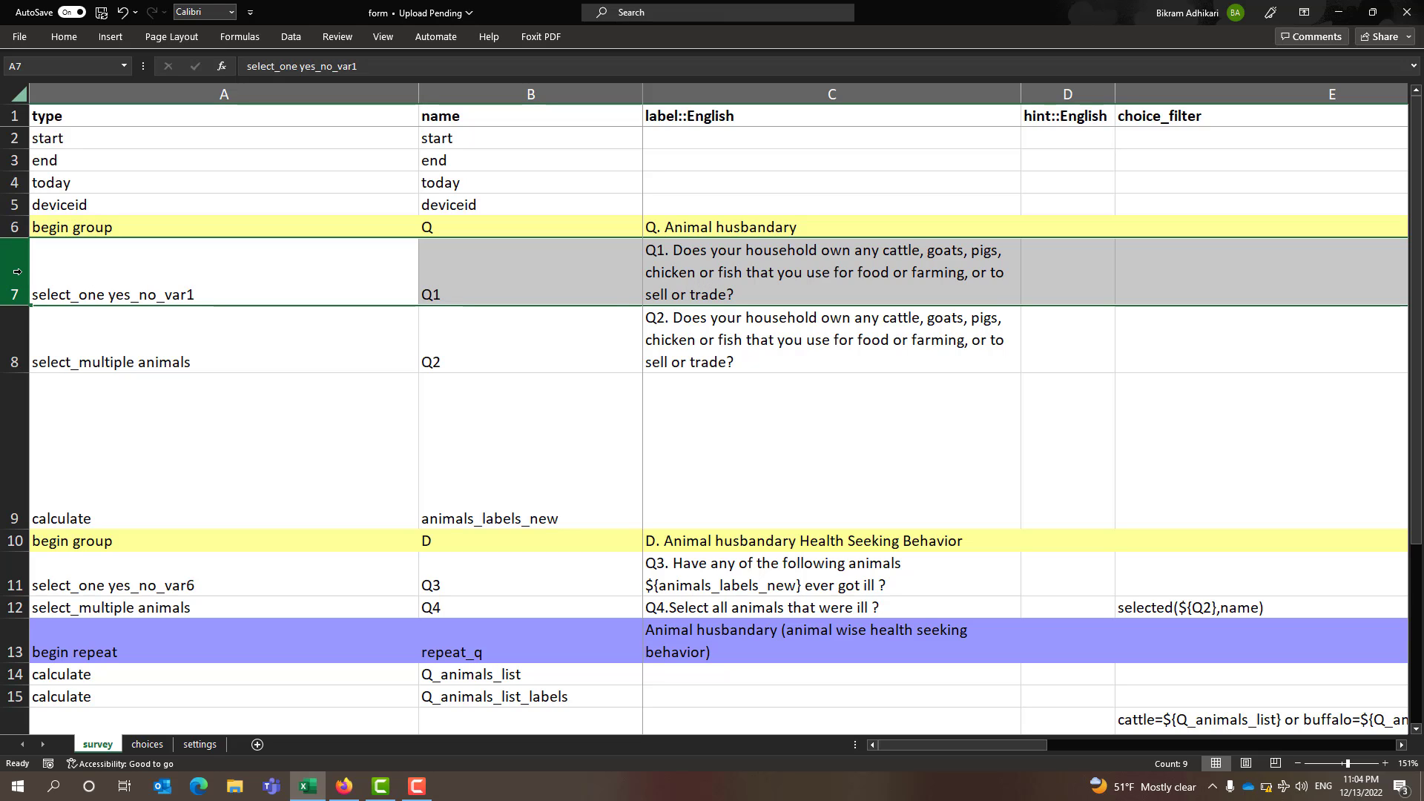
{"action": "left_click", "coordinate": [13, 340]}
{"action": "left_click_drag", "start_coordinate": [14, 340], "coordinate": [7, 265]}
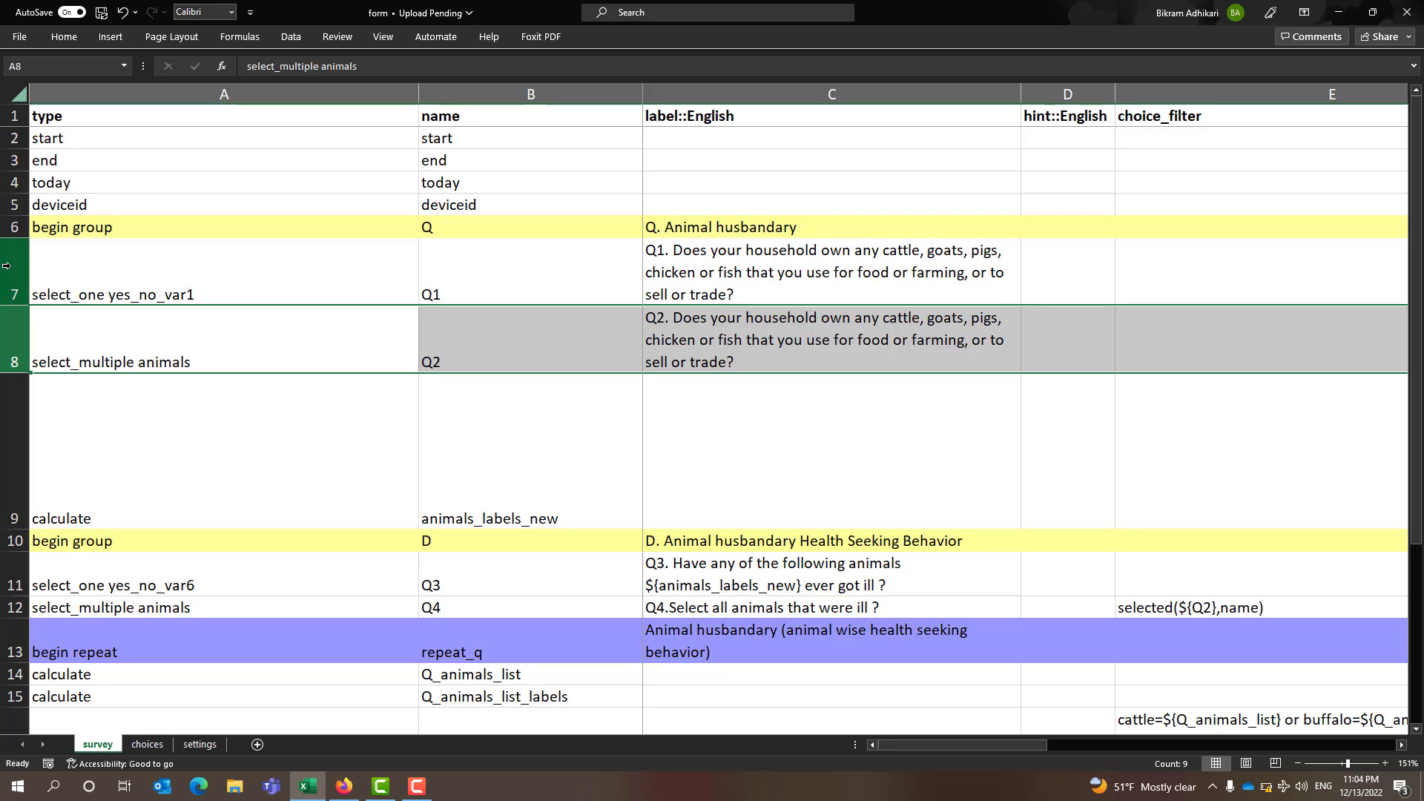
{"action": "left_click_drag", "start_coordinate": [7, 265], "coordinate": [10, 354]}
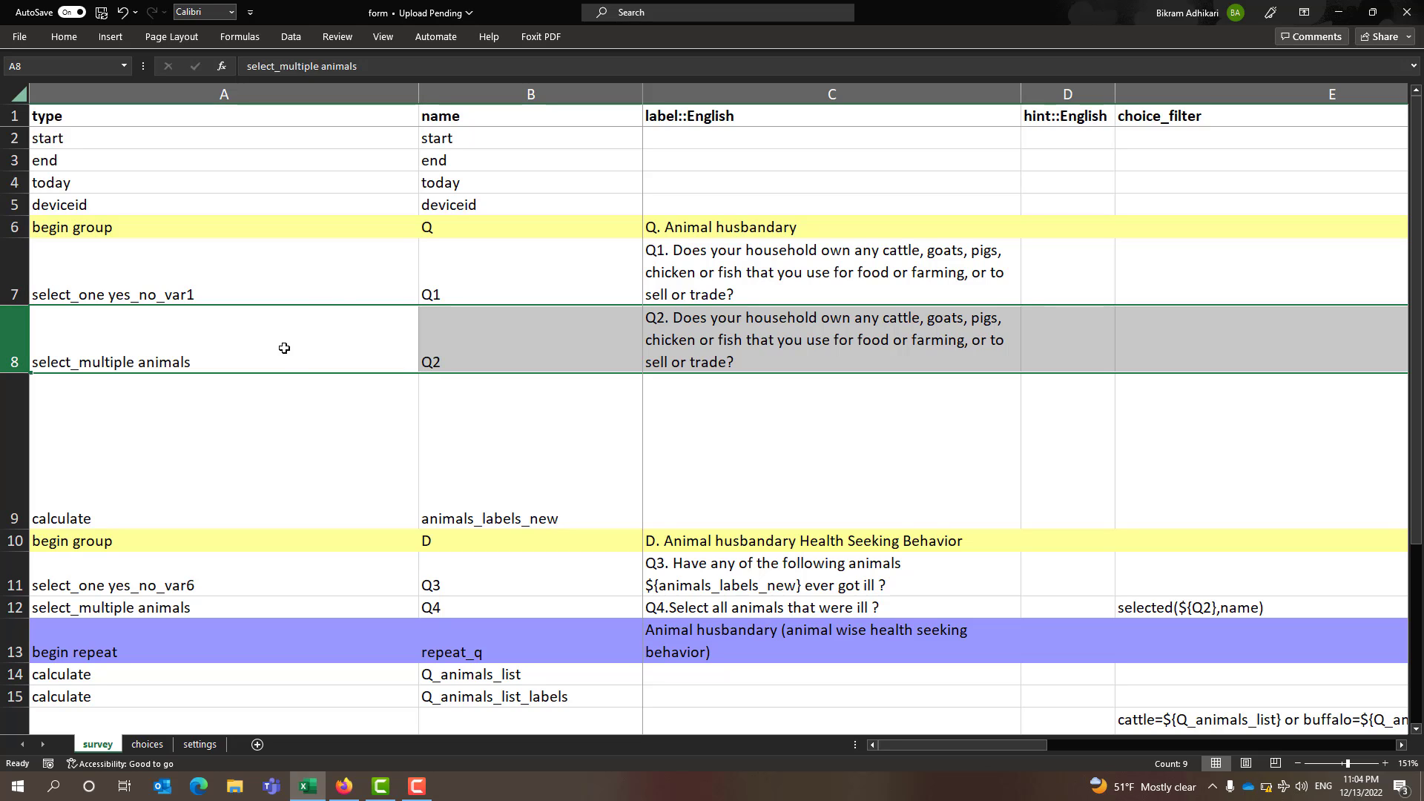
{"action": "left_click", "coordinate": [14, 268]}
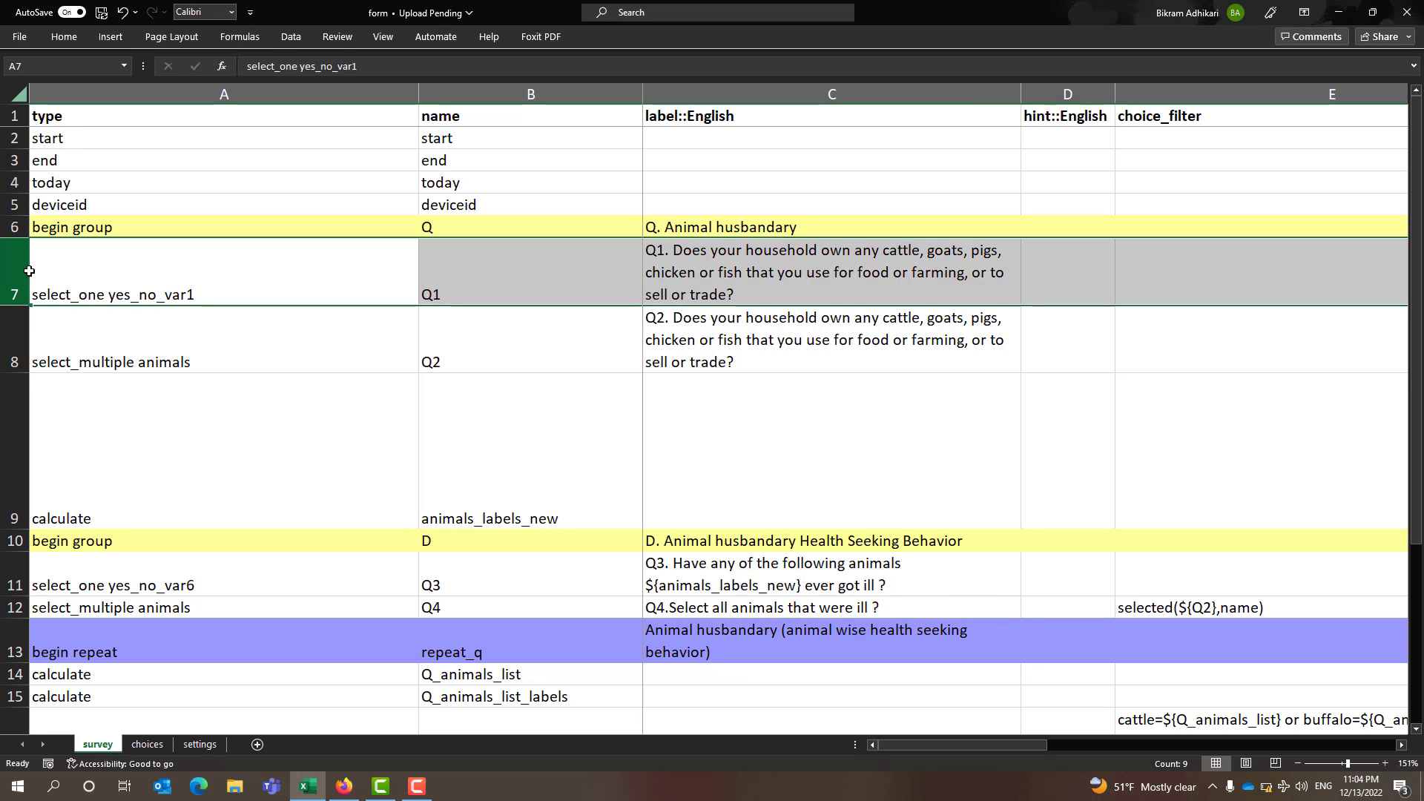
Check the yes_no_var1 choices, then examine the ${Q1} reference and the value 1 in Q2's relevant condition
{"action": "left_click", "coordinate": [148, 747]}
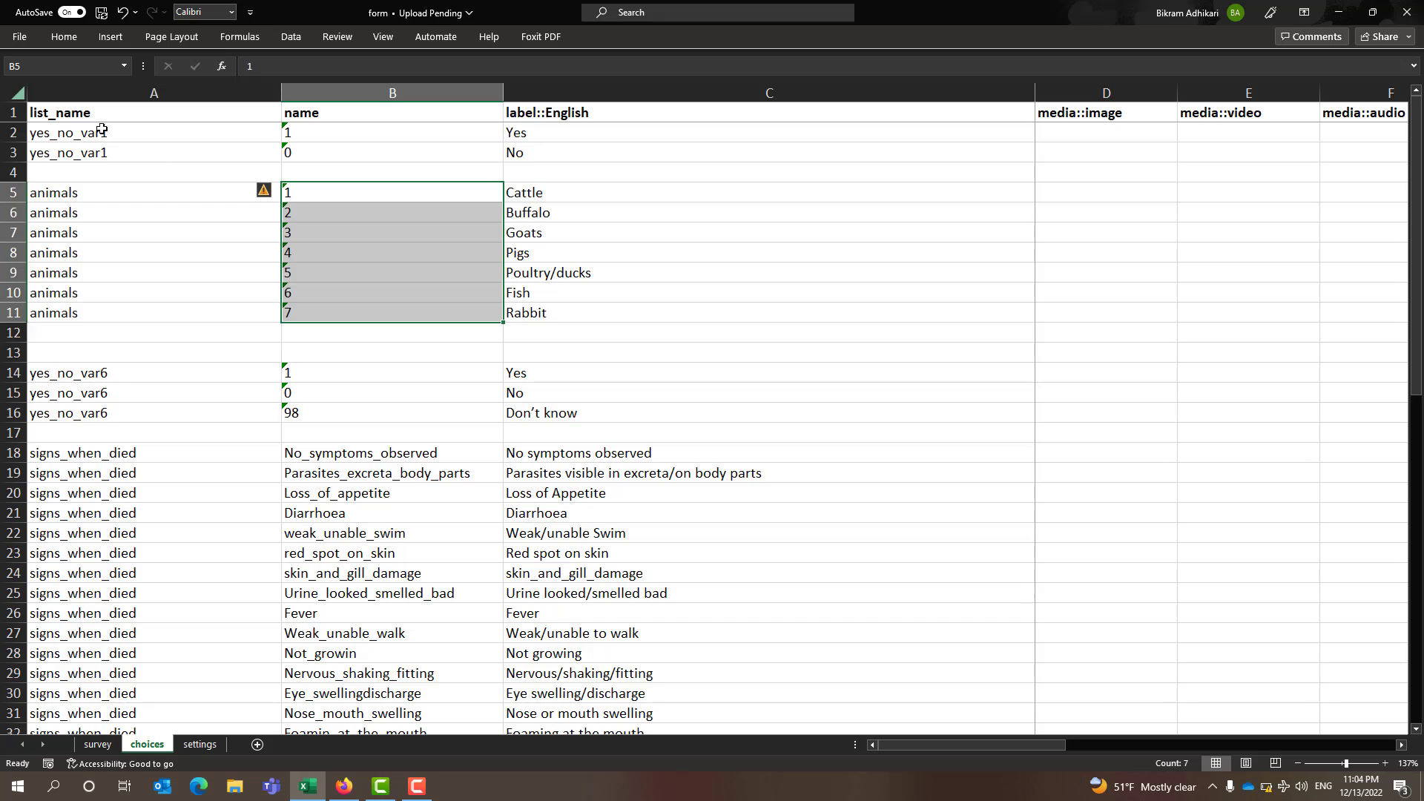
{"action": "key", "text": "ctrl+Page_Up"}
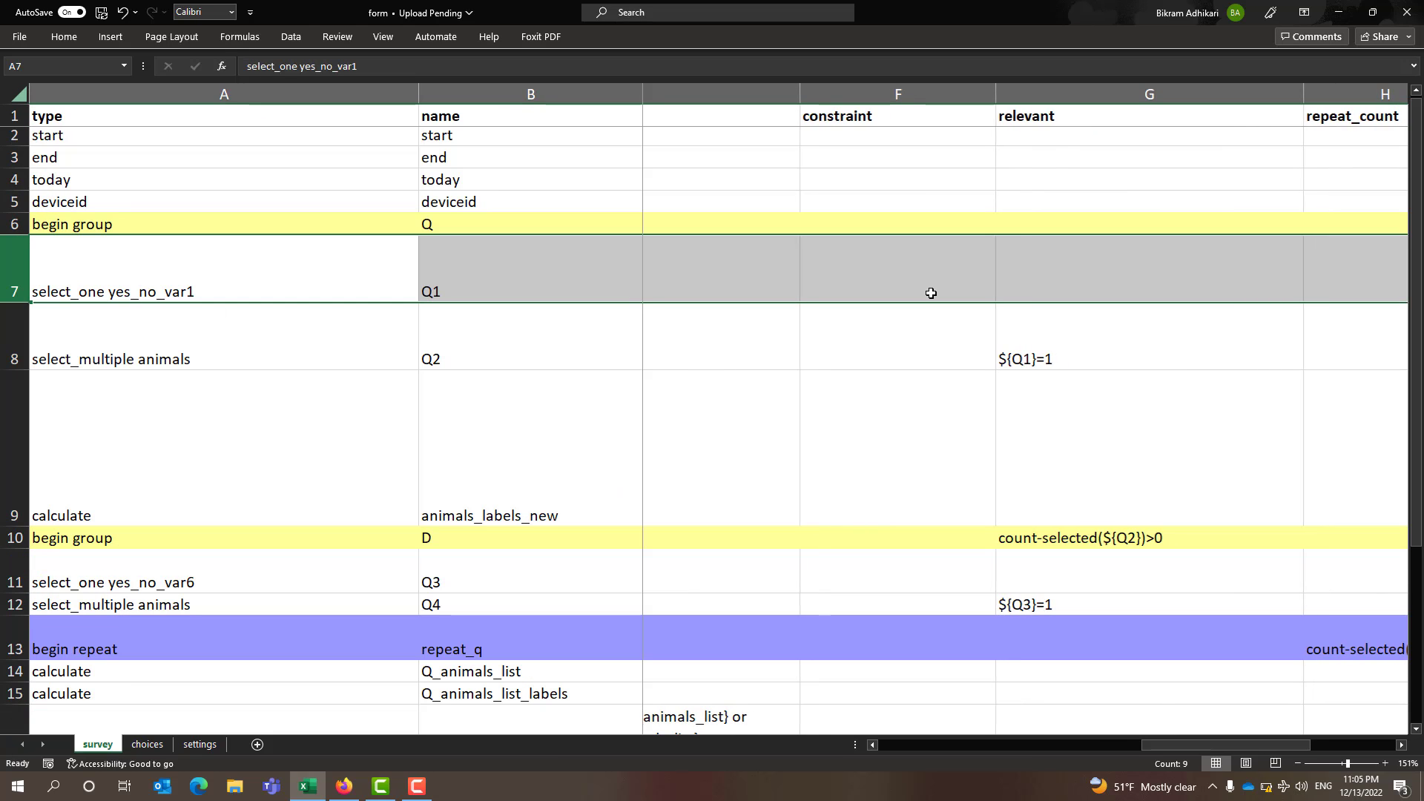
{"action": "left_click", "coordinate": [1053, 355]}
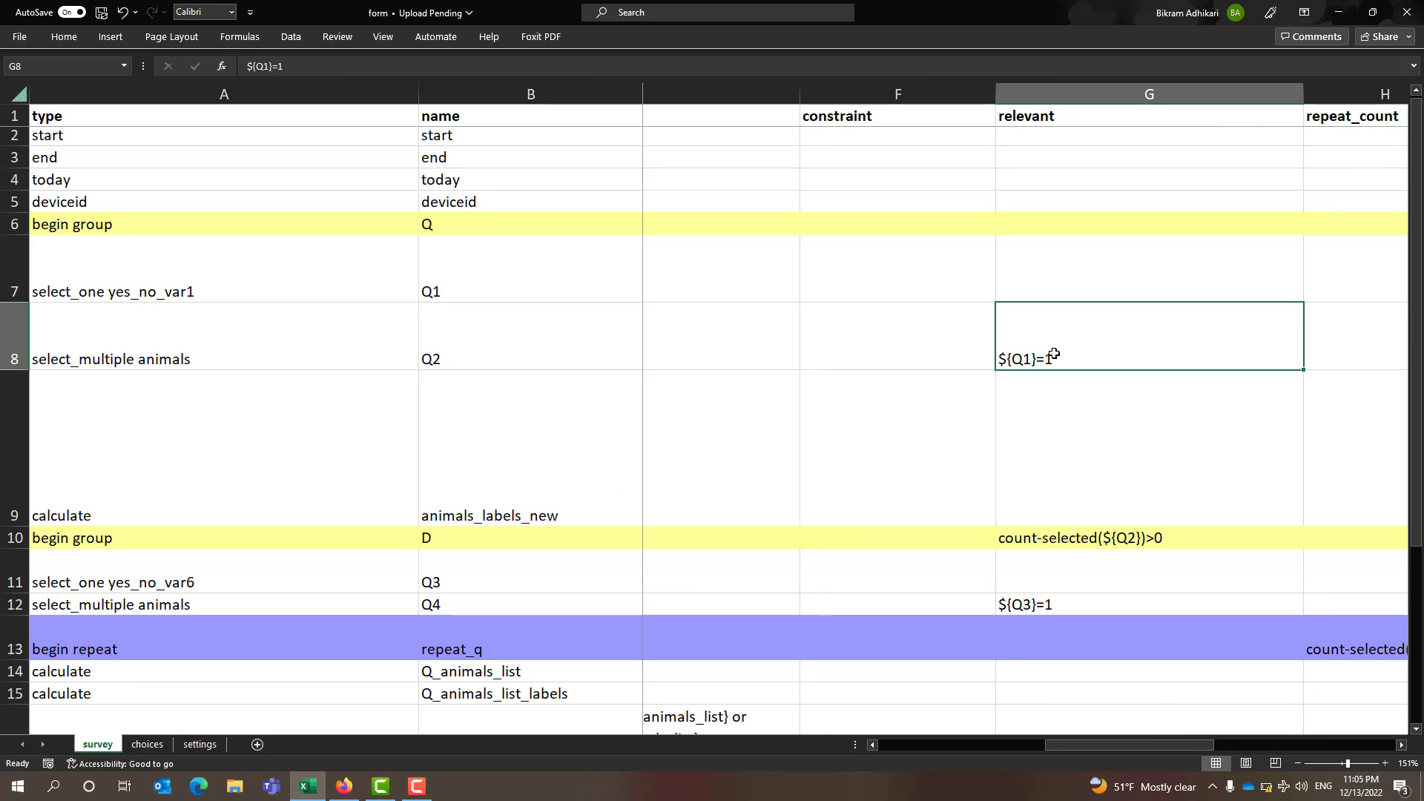
{"action": "double_click", "coordinate": [1016, 358]}
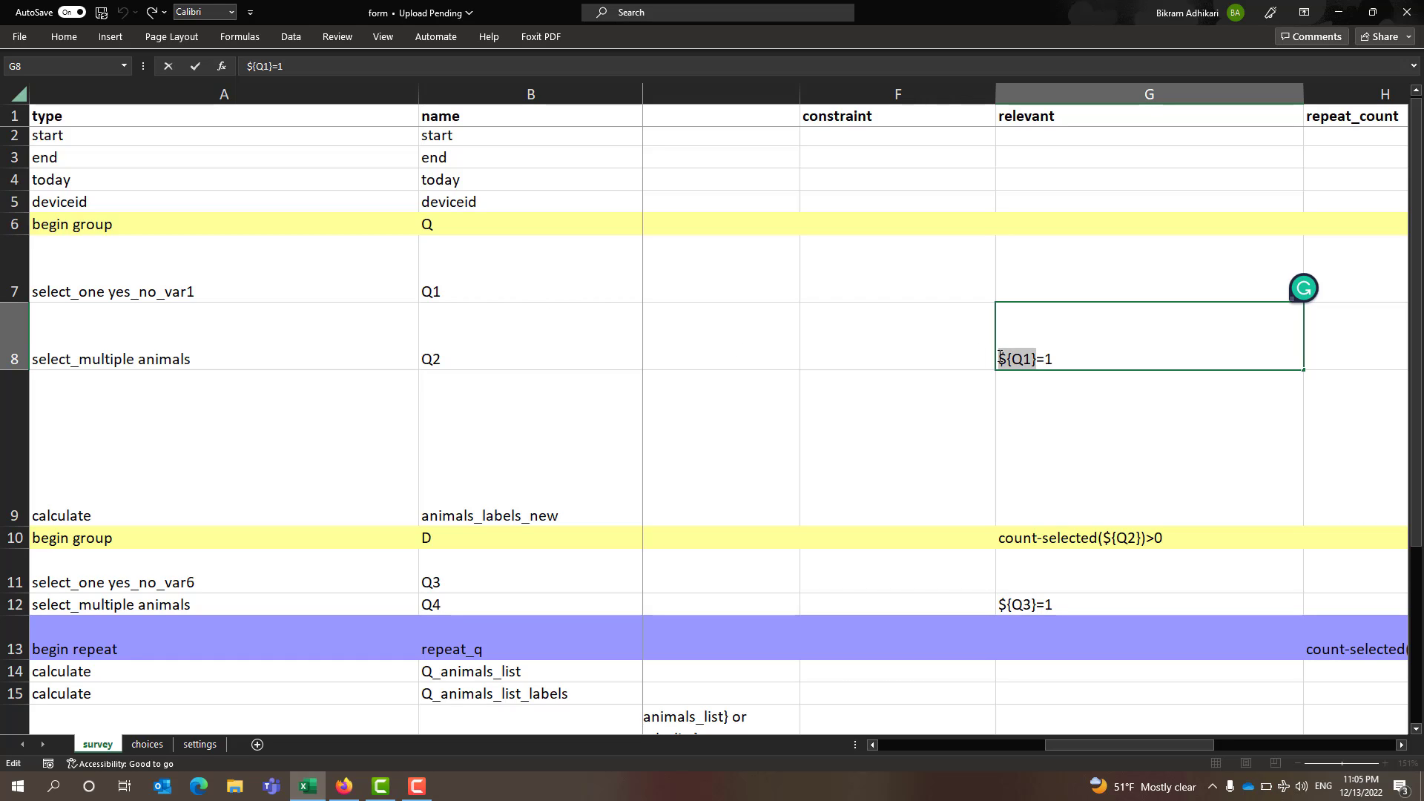
{"action": "left_click", "coordinate": [1001, 356]}
{"action": "left_click_drag", "start_coordinate": [1021, 361], "coordinate": [1050, 361]}
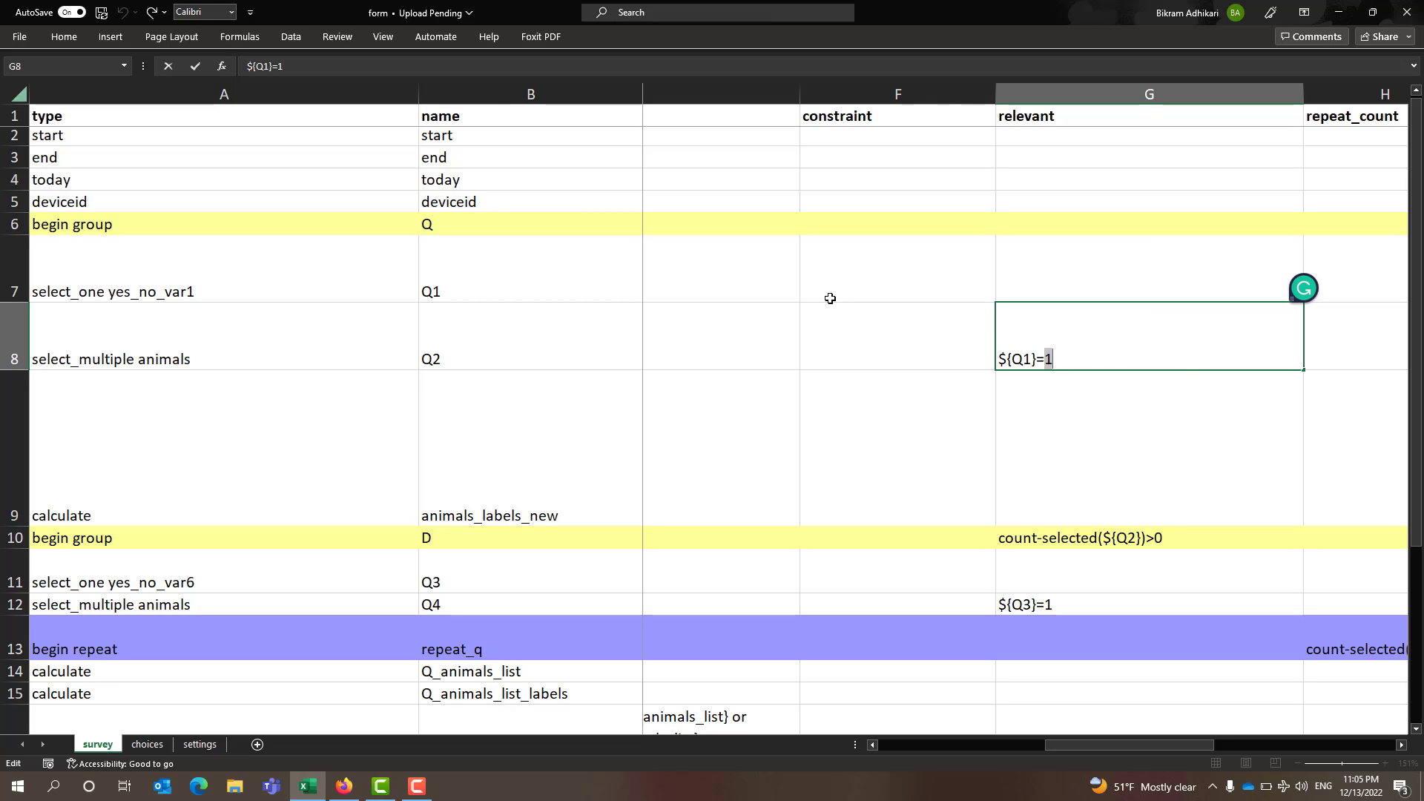
{"action": "left_click", "coordinate": [21, 358]}
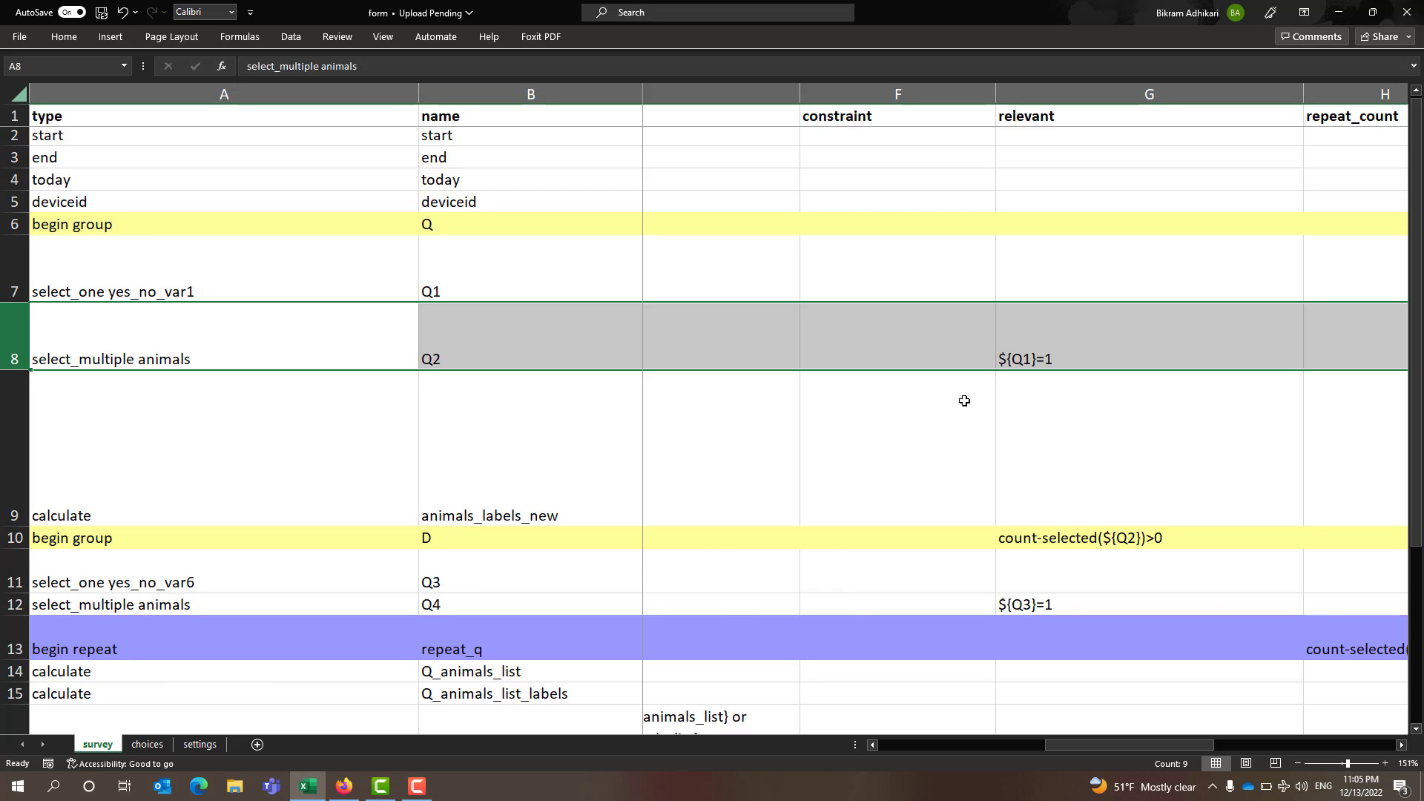
Highlight select_multiple and animals in Q2's type cell, and the matching labels from Cattle to Rabbit on the choices sheet
{"action": "scroll", "coordinate": [133, 391], "scroll_direction": "left", "scroll_amount": 3}
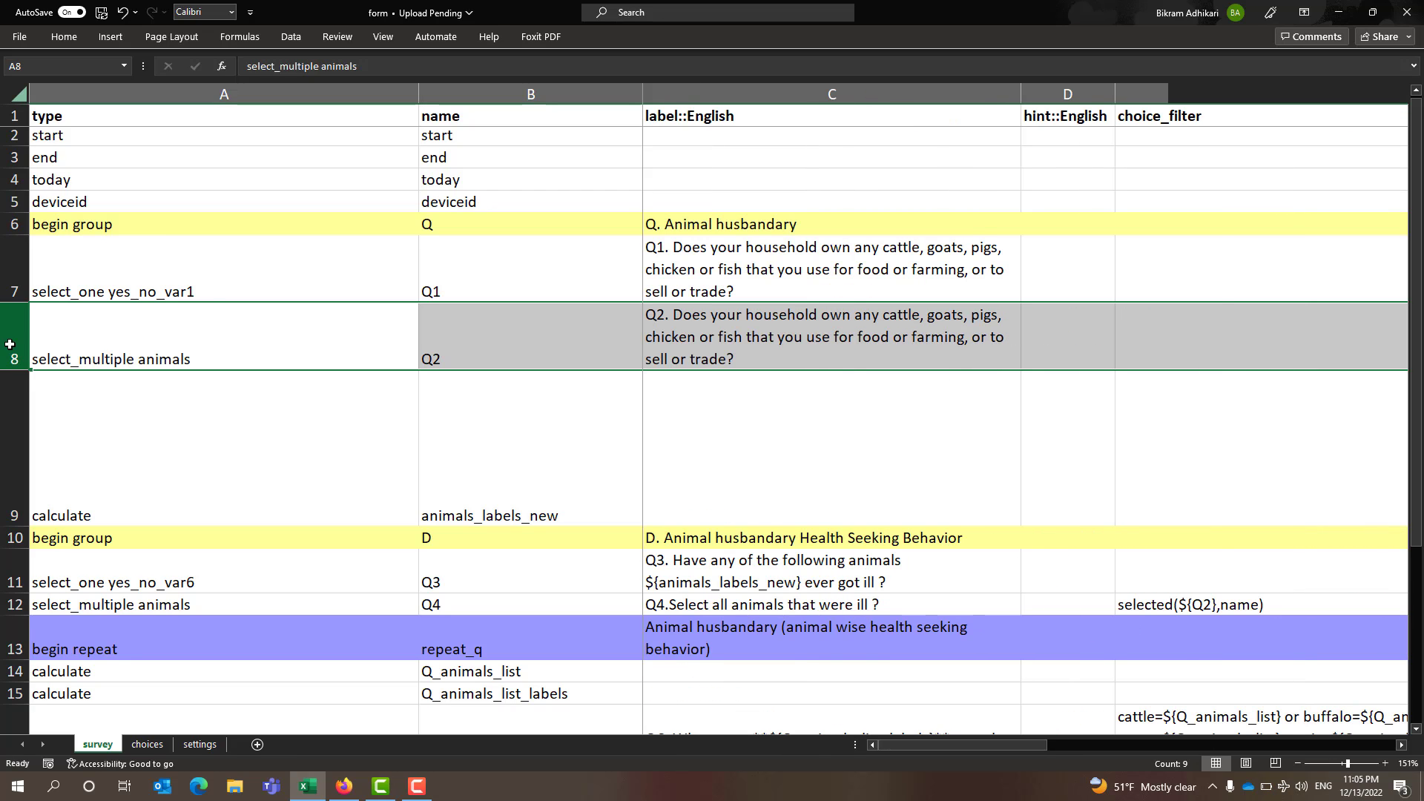
{"action": "left_click", "coordinate": [111, 359]}
{"action": "double_click", "coordinate": [112, 358]}
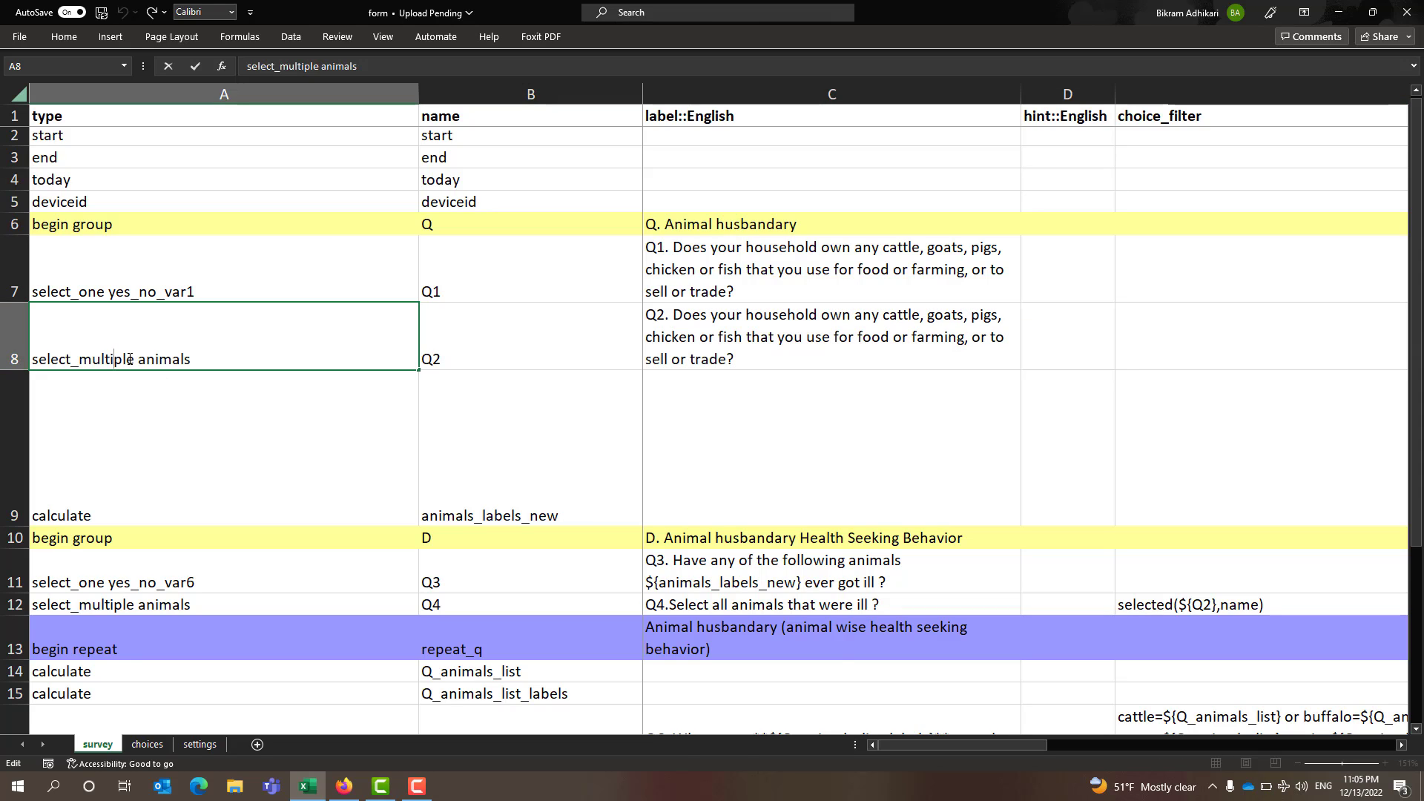
{"action": "left_click_drag", "start_coordinate": [137, 359], "coordinate": [31, 359]}
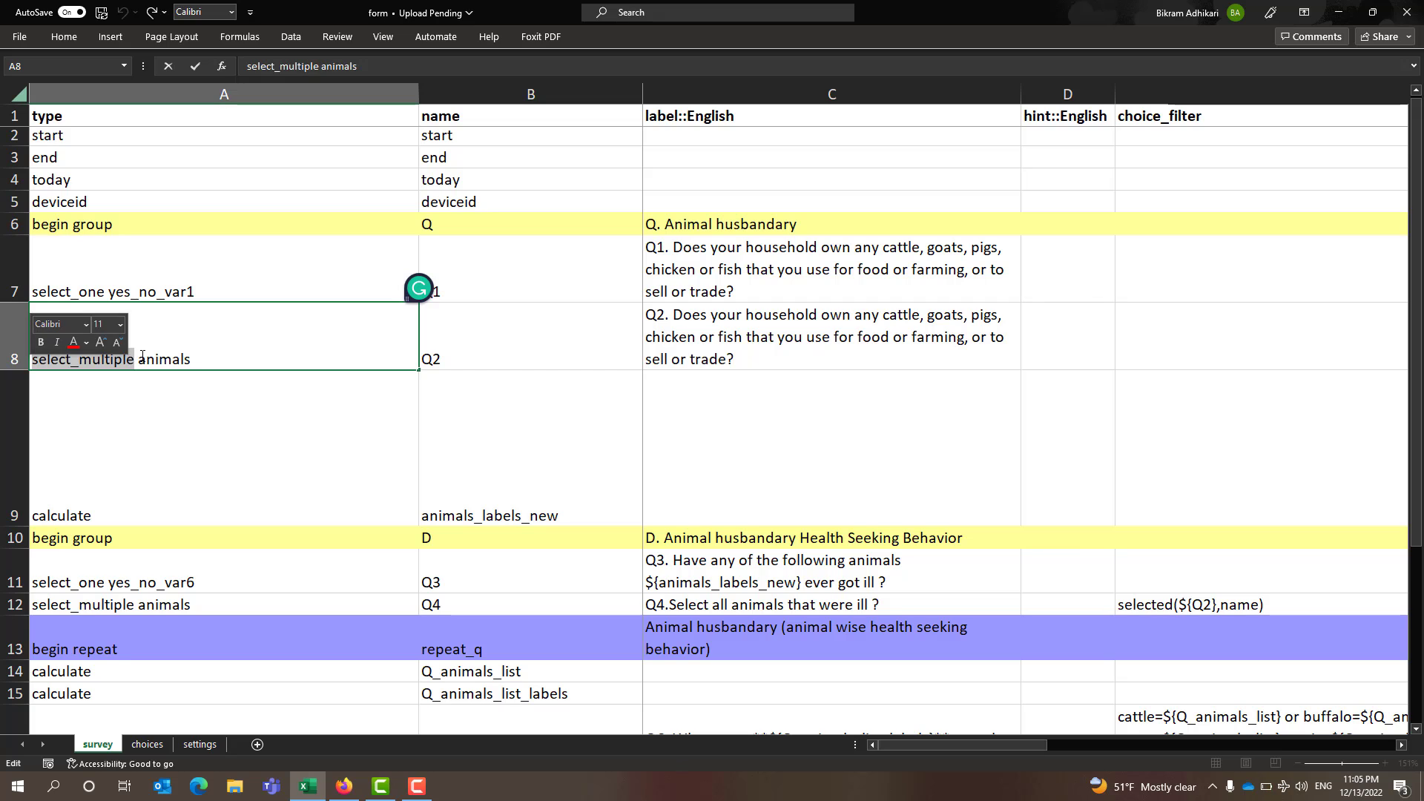
{"action": "left_click_drag", "start_coordinate": [138, 359], "coordinate": [191, 357]}
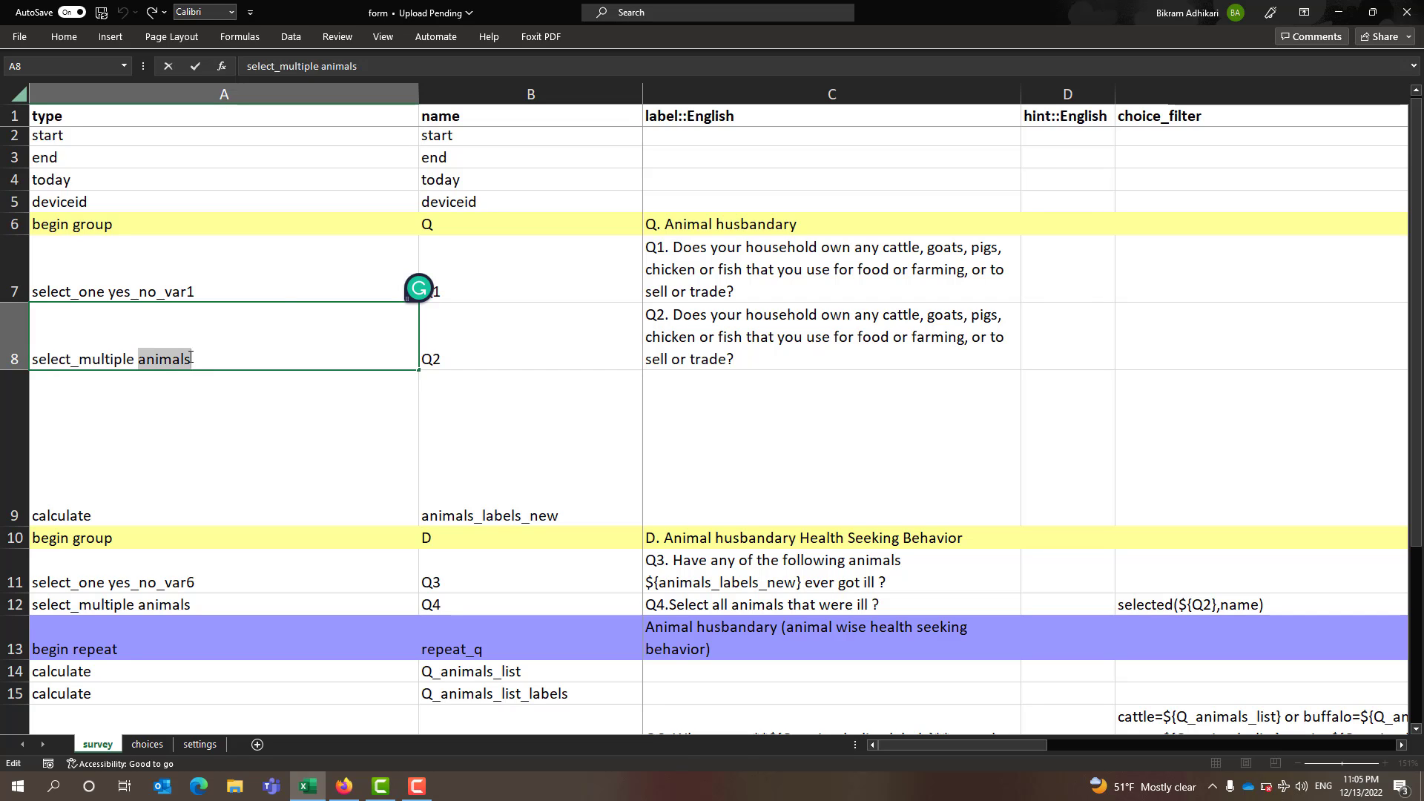
{"action": "left_click", "coordinate": [150, 745]}
{"action": "left_click_drag", "start_coordinate": [540, 191], "coordinate": [547, 315]}
{"action": "left_click", "coordinate": [97, 744]}
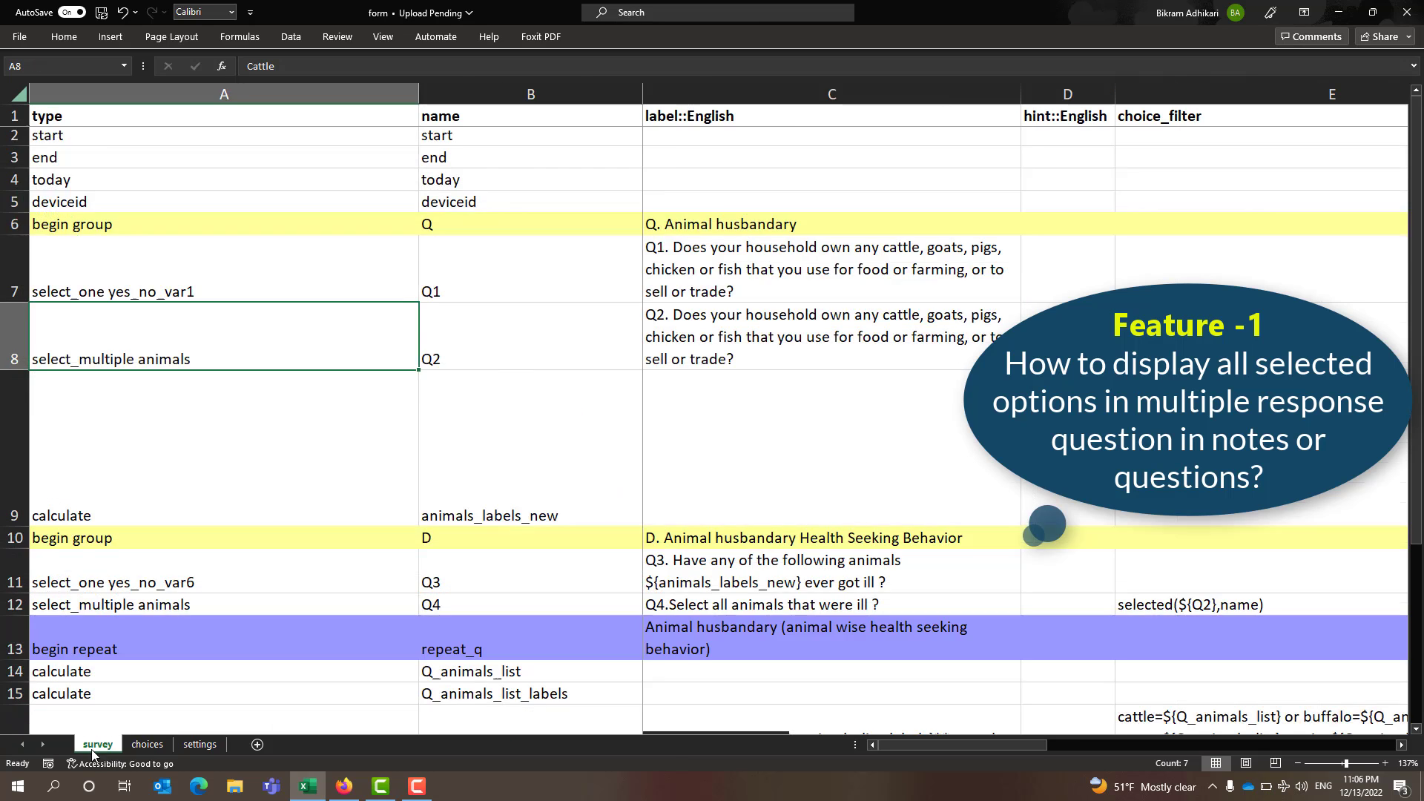
On the survey sheet, highlight Q2's row, the calculate row 9 below it, and that row's name animals_labels_new
{"action": "scroll", "coordinate": [749, 245], "scroll_direction": "down", "scroll_amount": 2}
{"action": "left_click", "coordinate": [748, 245]}
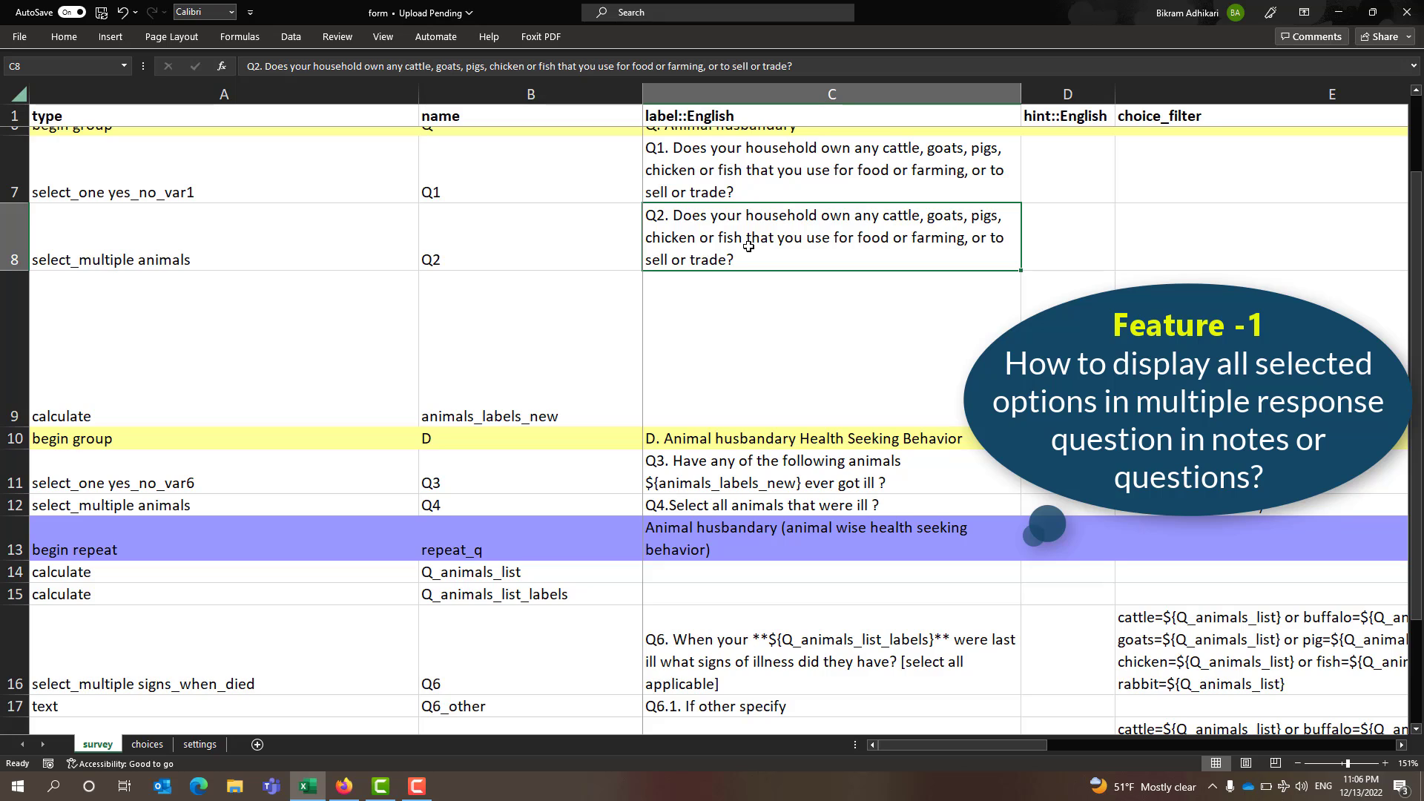
{"action": "left_click", "coordinate": [13, 248]}
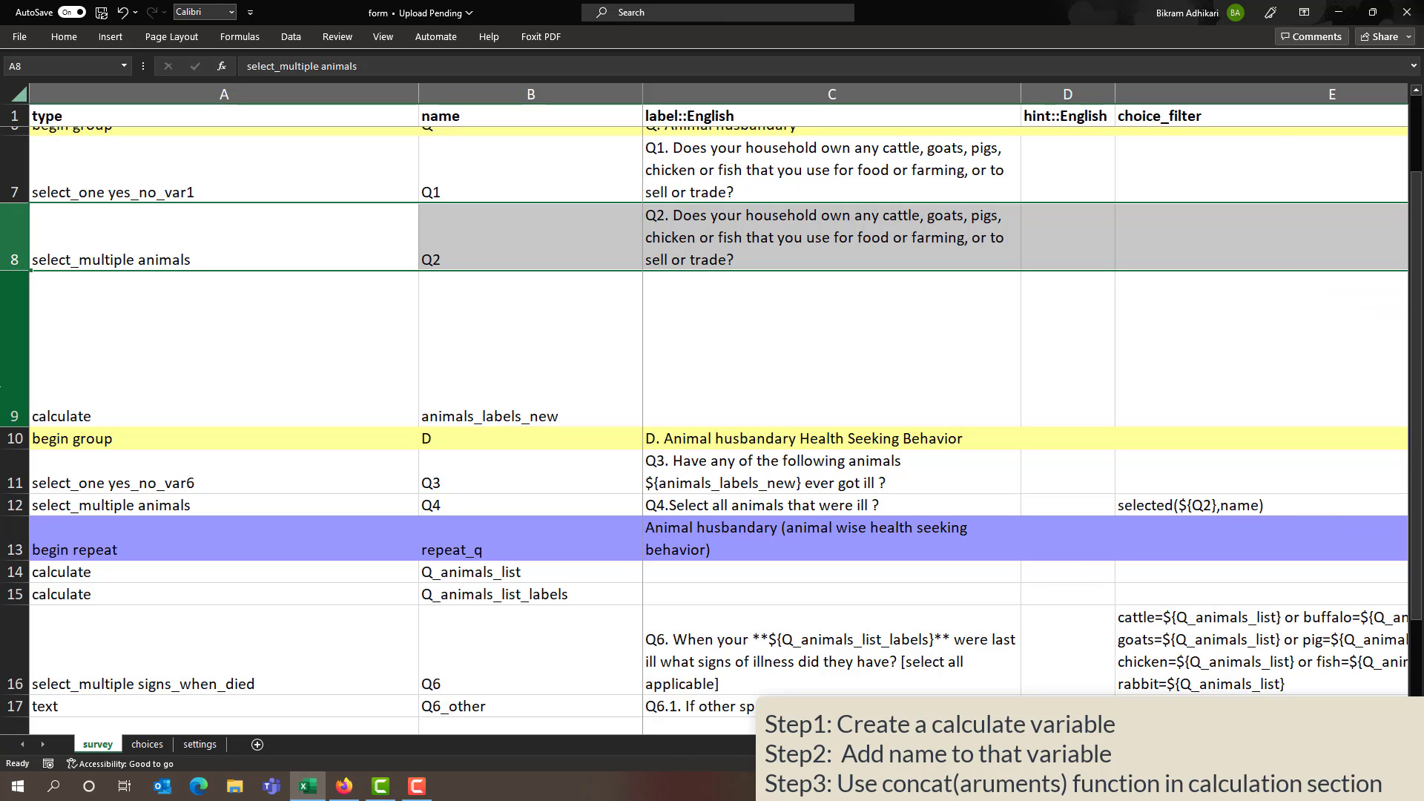
{"action": "left_click", "coordinate": [1, 385]}
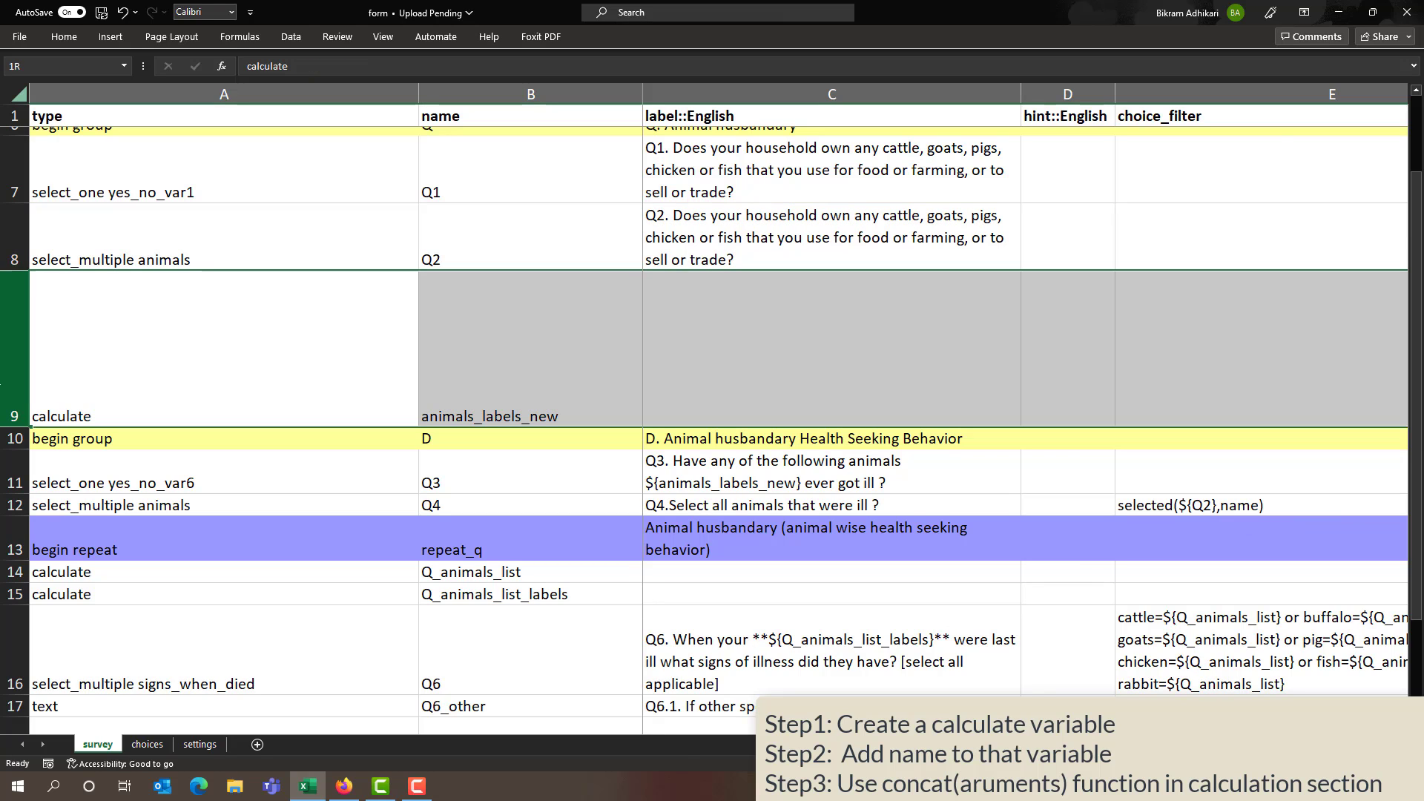
{"action": "left_click", "coordinate": [556, 394]}
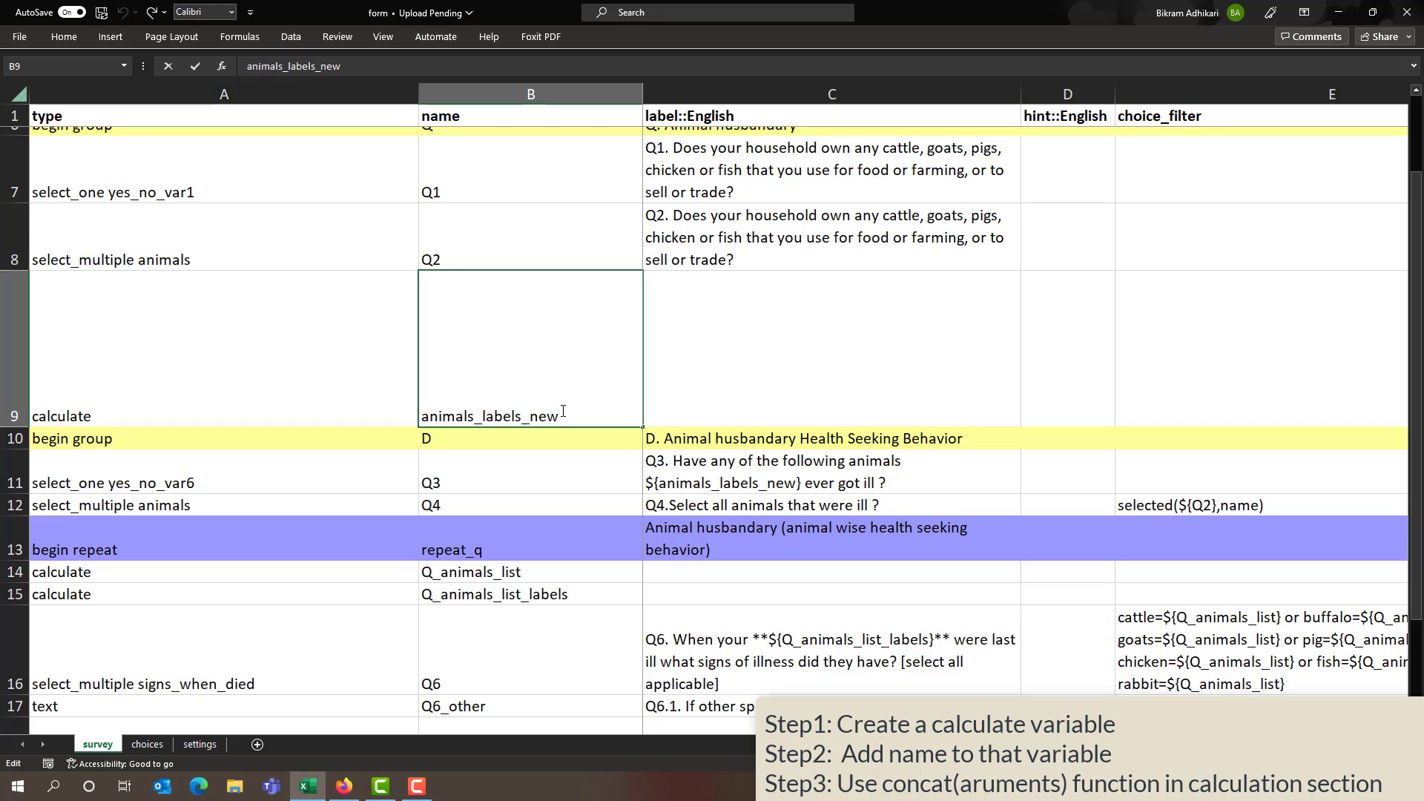
{"action": "double_click", "coordinate": [561, 411]}
{"action": "left_click_drag", "start_coordinate": [555, 416], "coordinate": [419, 415]}
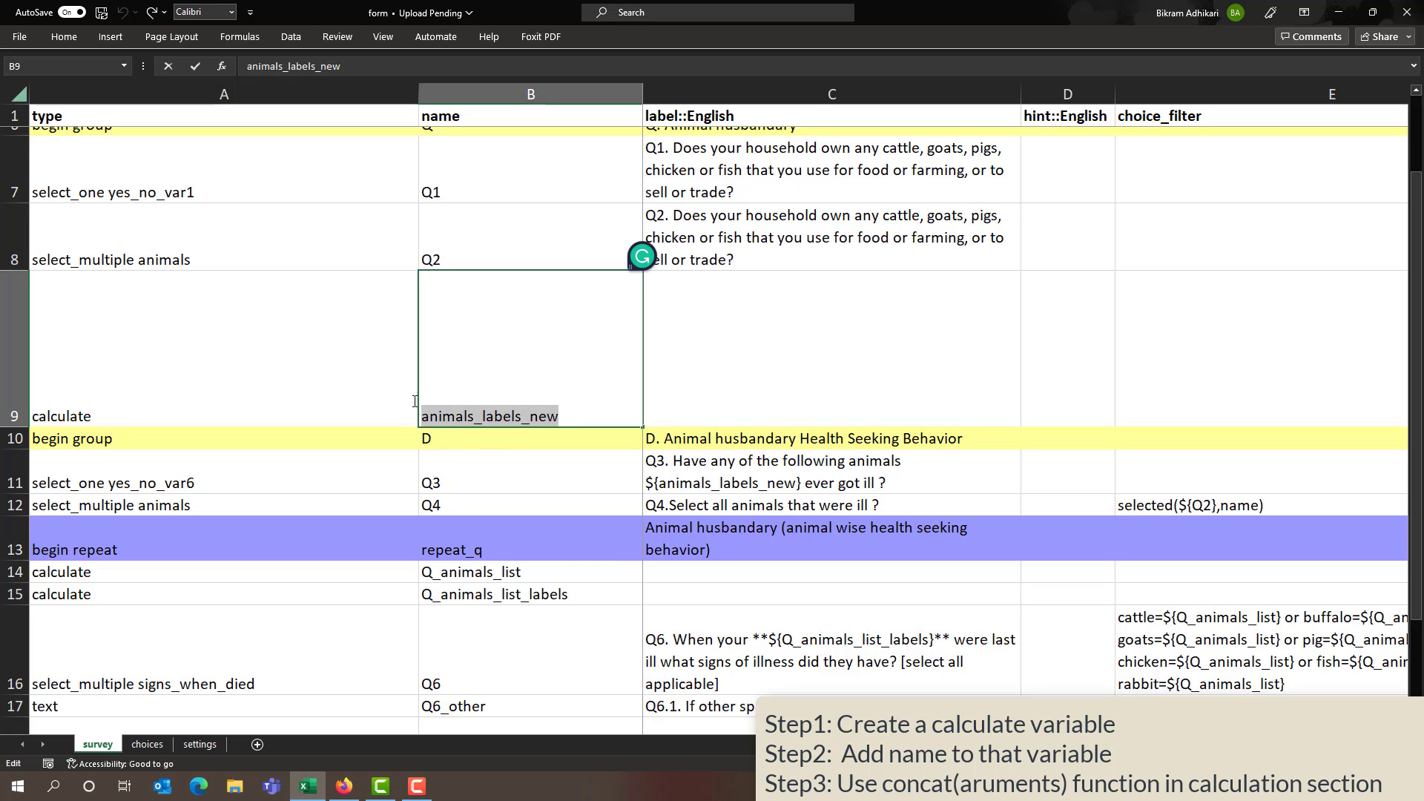
{"action": "left_click", "coordinate": [771, 372]}
Examine the calculation of animals_labels_new, highlighting the opening concat( and locating its closing parenthesis
{"action": "scroll", "coordinate": [915, 401], "scroll_direction": "right", "scroll_amount": 5}
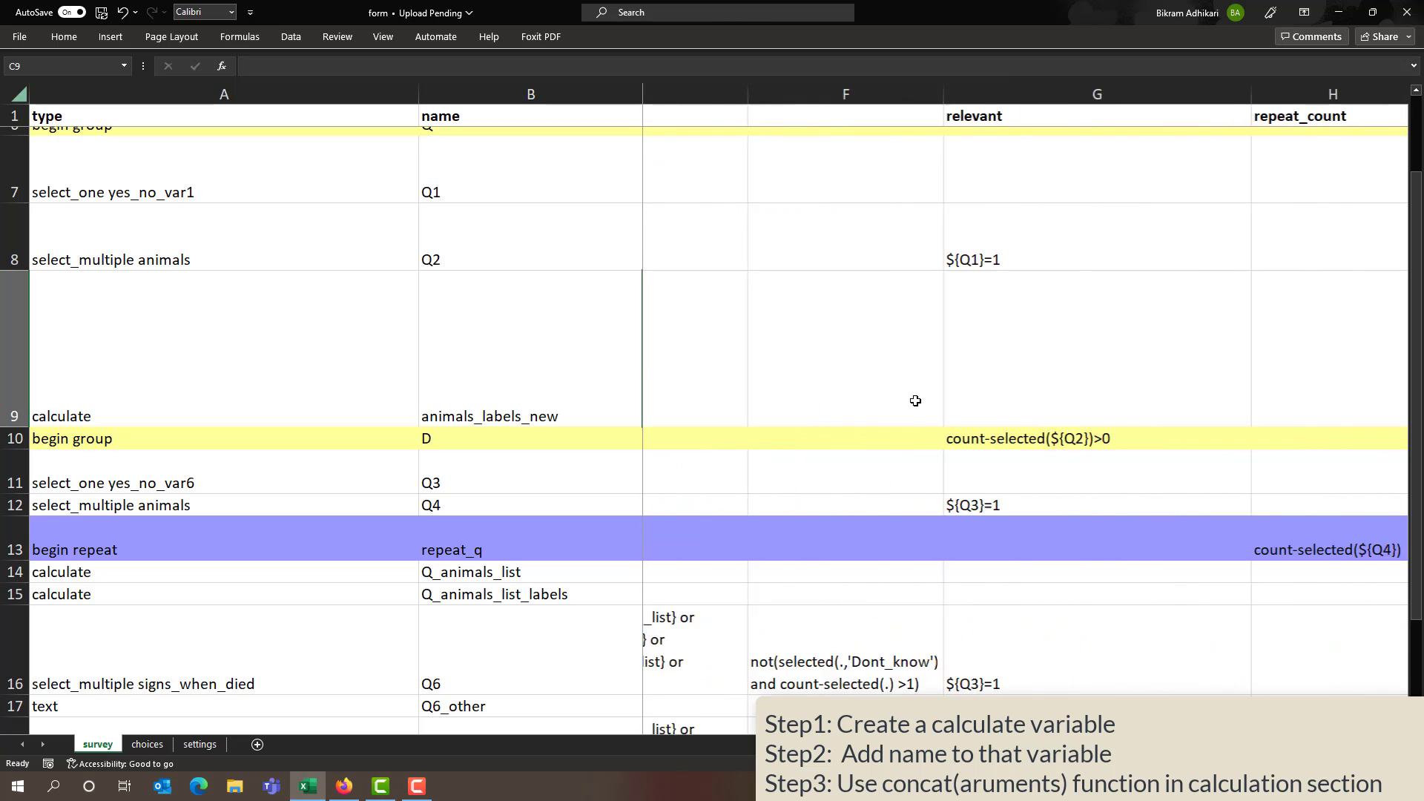
{"action": "scroll", "coordinate": [915, 400], "scroll_direction": "right", "scroll_amount": 5}
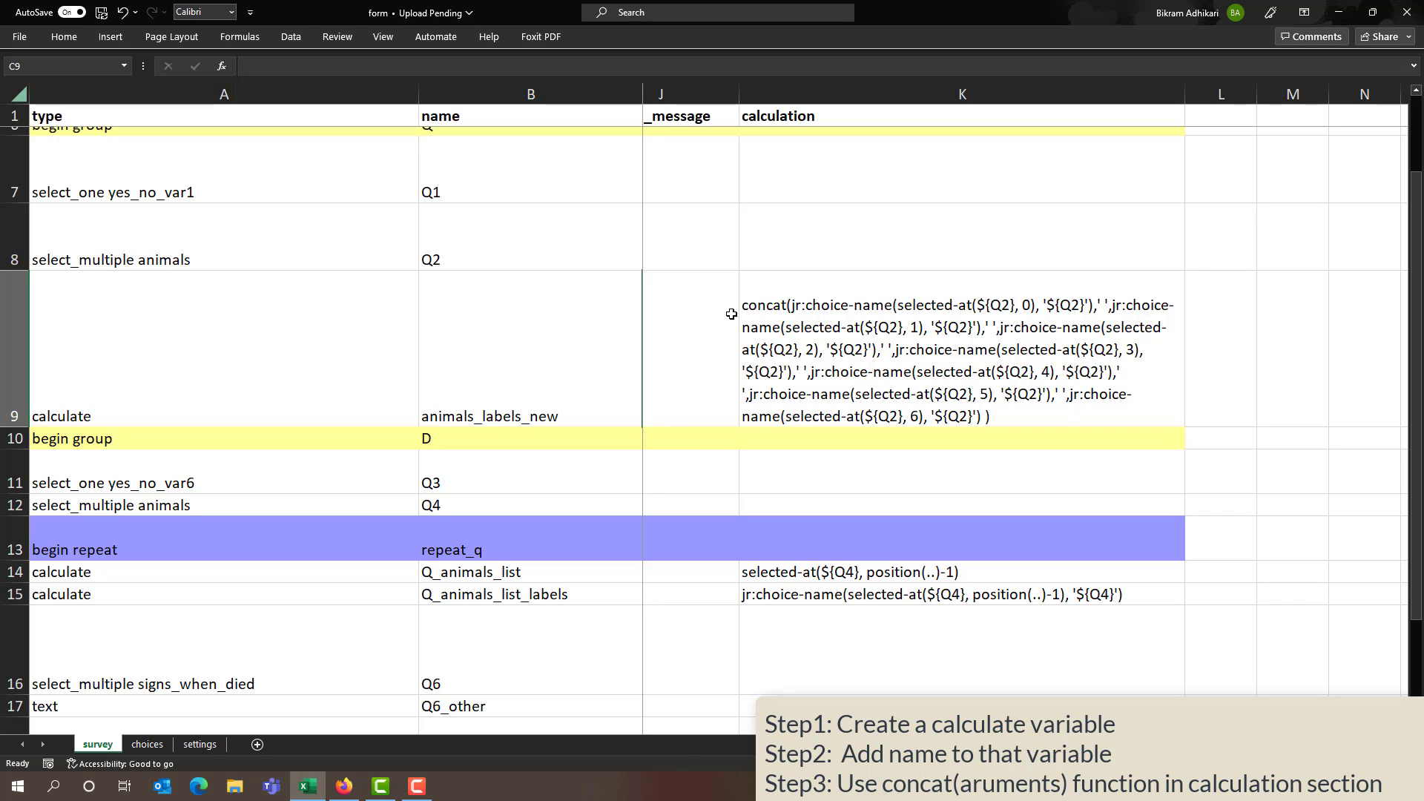
{"action": "left_click_drag", "start_coordinate": [14, 238], "coordinate": [14, 349]}
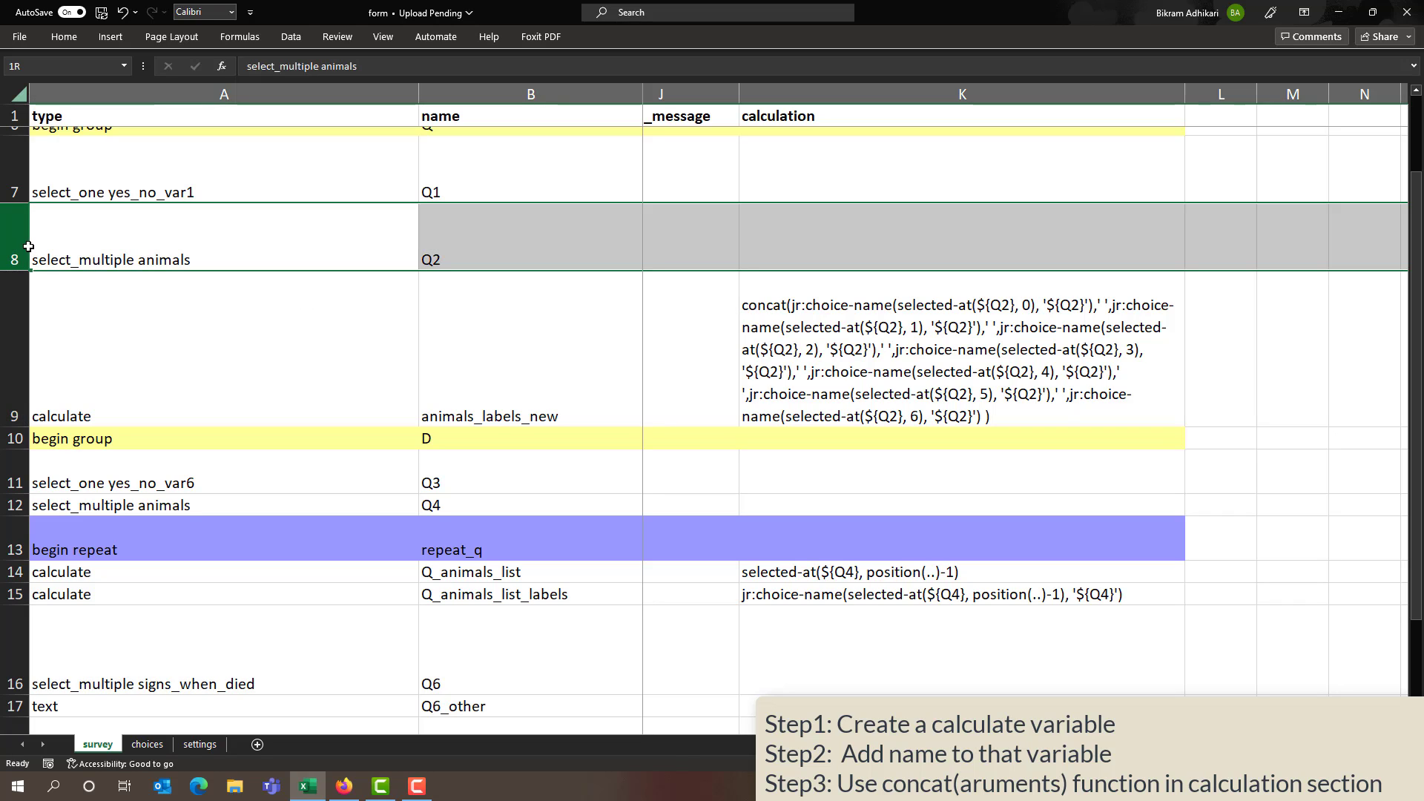
{"action": "double_click", "coordinate": [745, 304]}
{"action": "left_click_drag", "start_coordinate": [742, 304], "coordinate": [791, 305]}
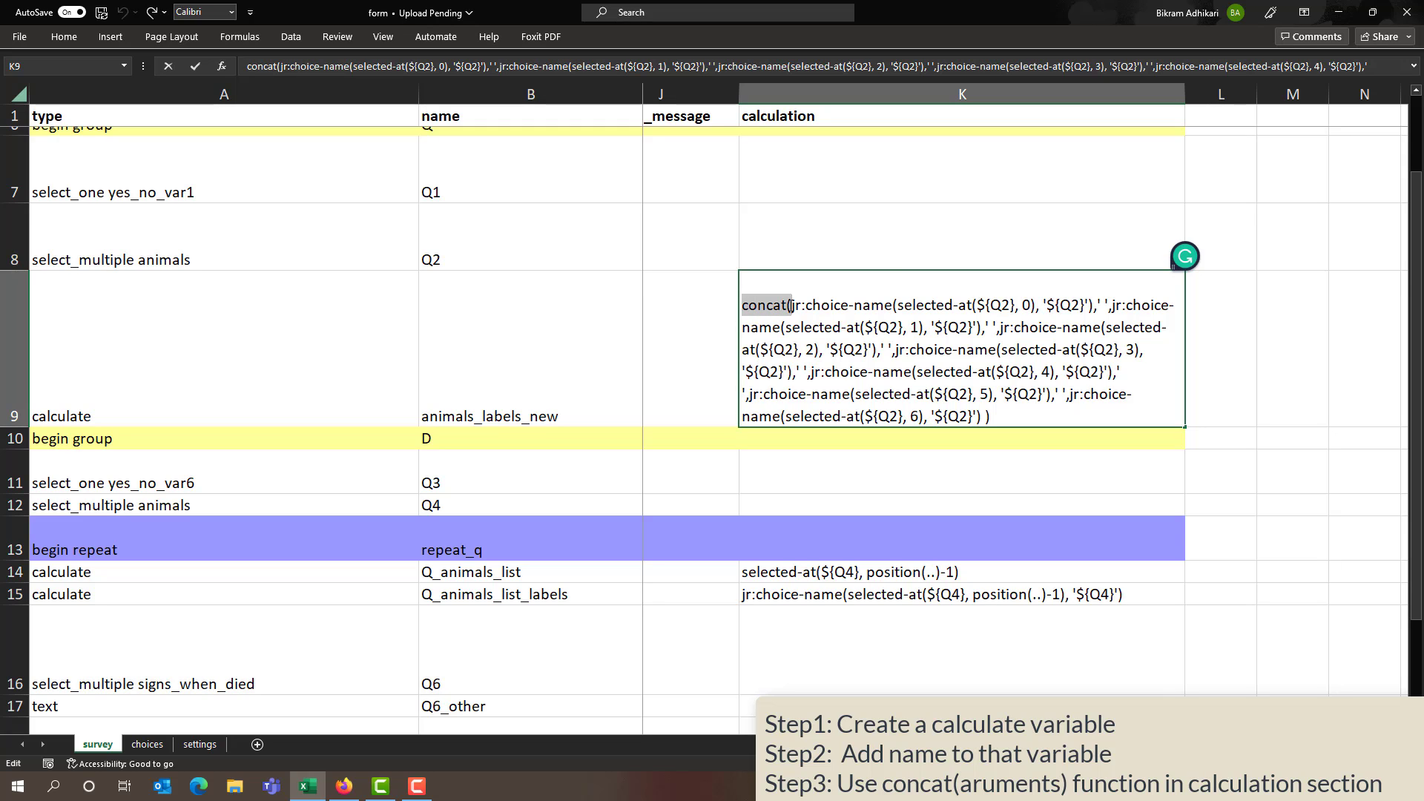
{"action": "left_click", "coordinate": [791, 304]}
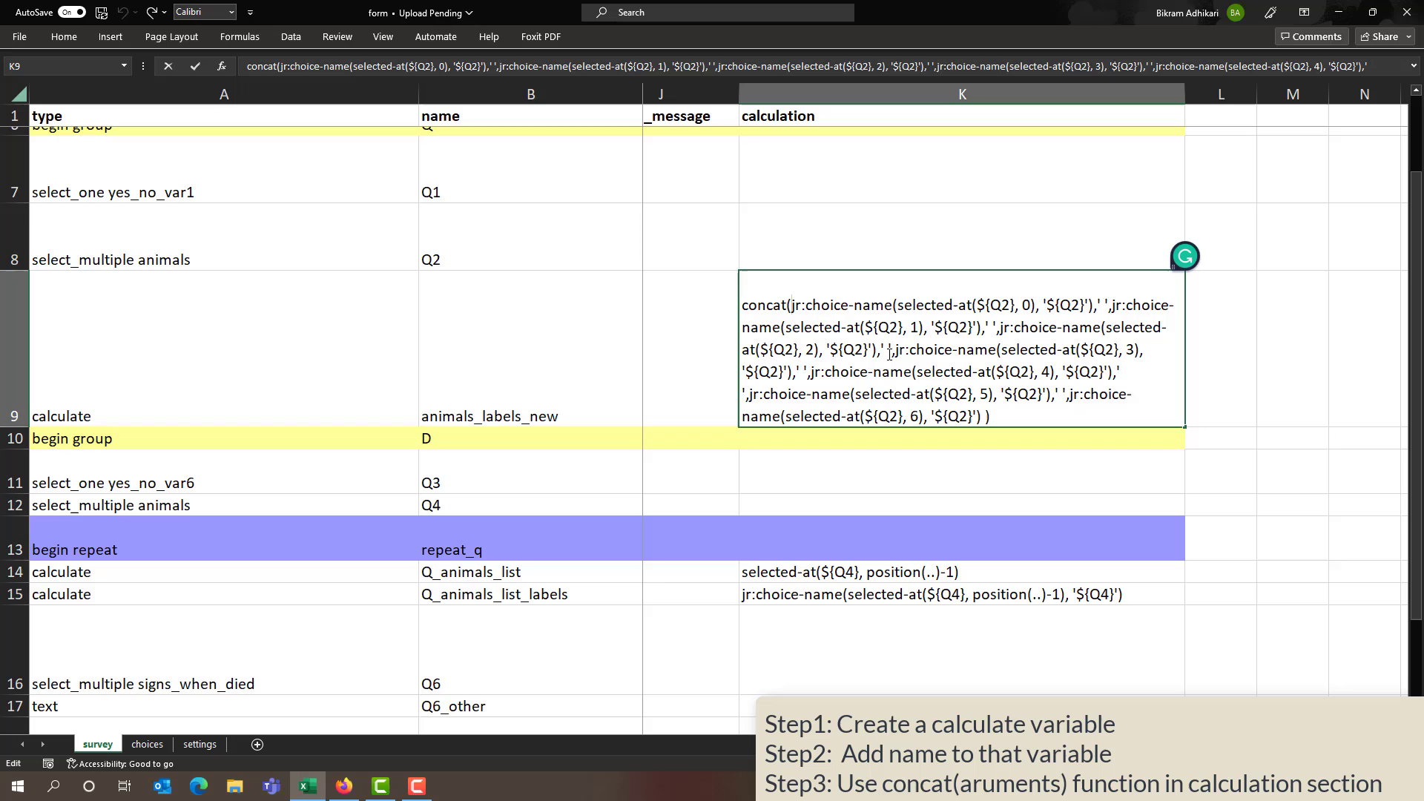
{"action": "left_click", "coordinate": [990, 417]}
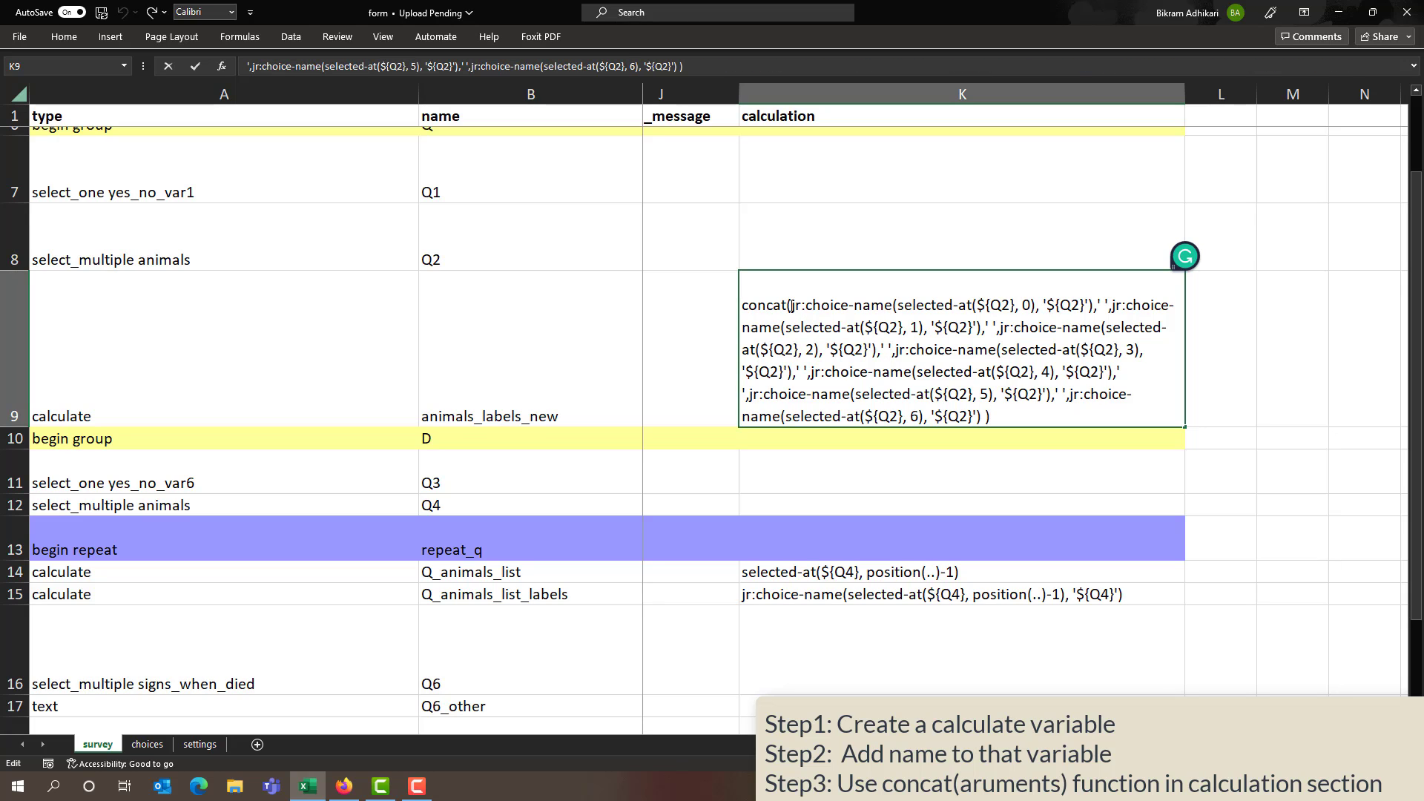
Highlight the first two quoted-space separators between the arguments of the concat formula in row 9
{"action": "left_click_drag", "start_coordinate": [791, 306], "coordinate": [1110, 300]}
{"action": "left_click", "coordinate": [1097, 299]}
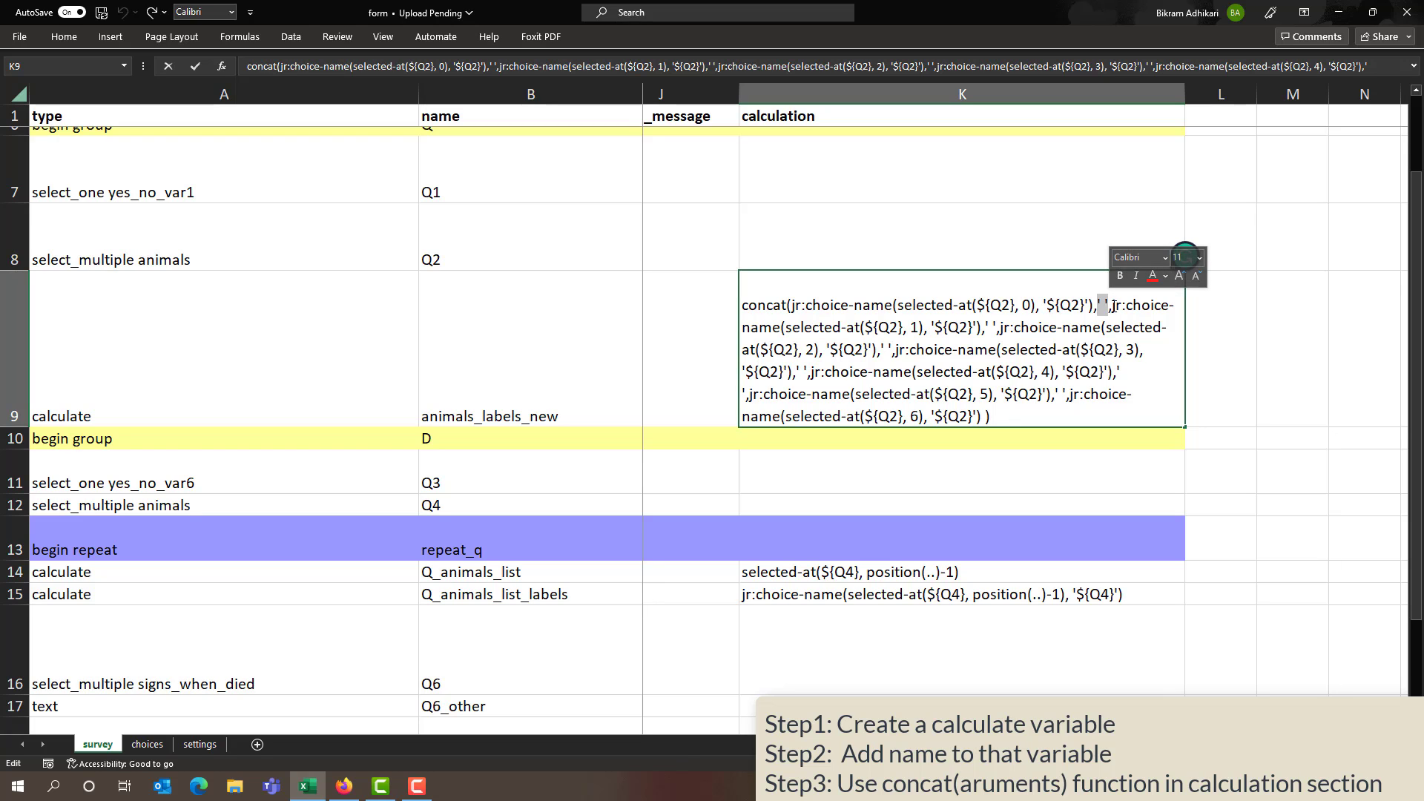
{"action": "left_click_drag", "start_coordinate": [1112, 305], "coordinate": [998, 329]}
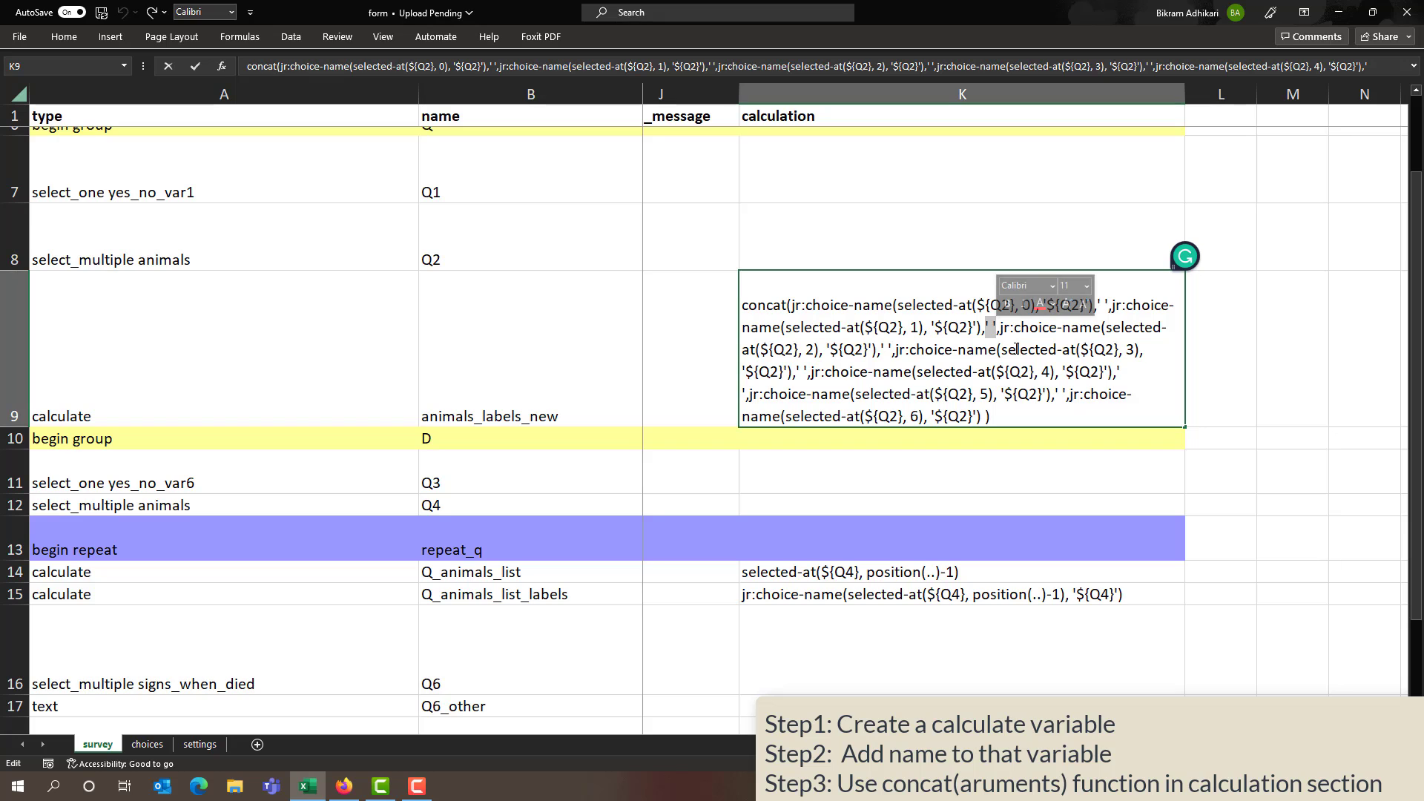
Highlight the jr:choice-name(selected-at()) arguments for Q2 at index 0 and index 2 in the concat formula
{"action": "left_click_drag", "start_coordinate": [790, 305], "coordinate": [1030, 305]}
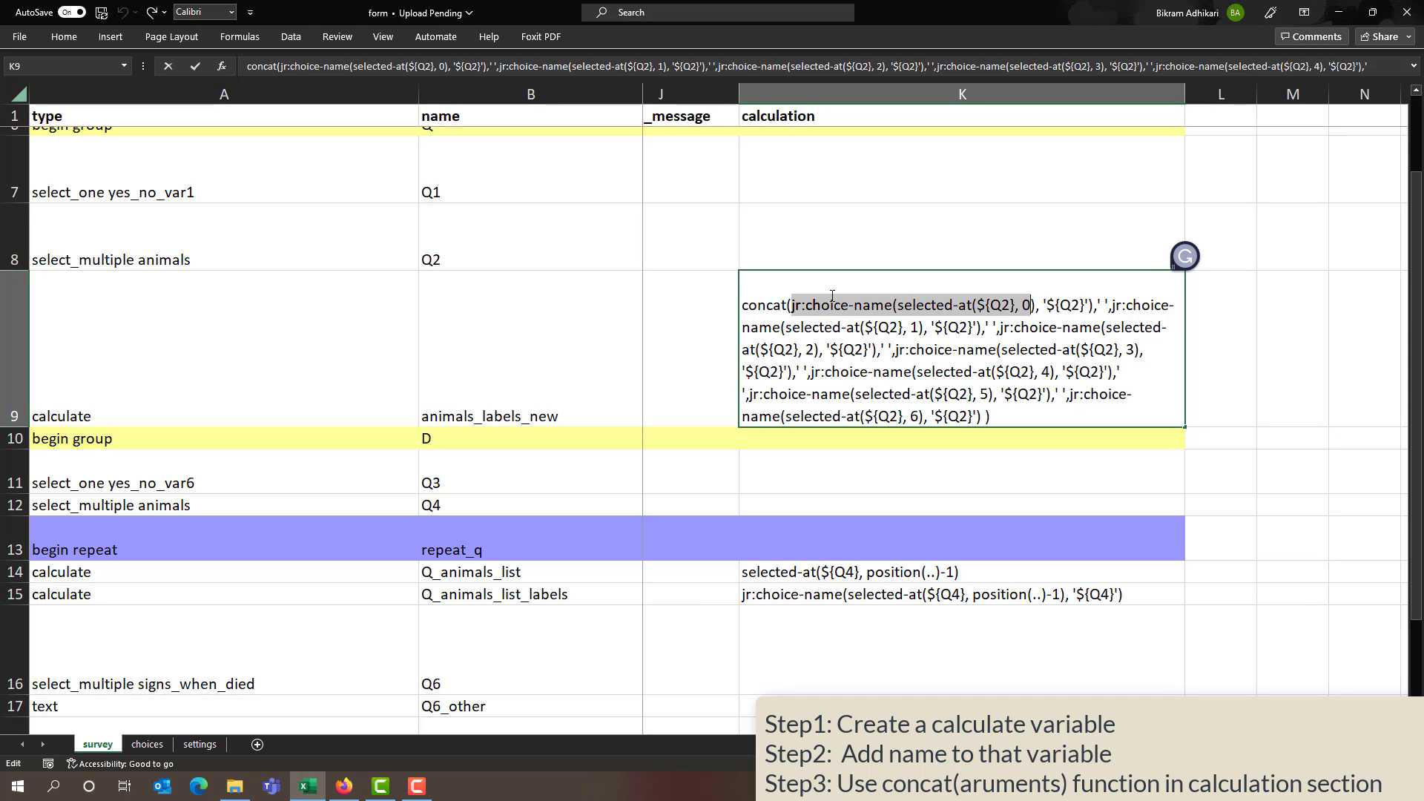
{"action": "left_click_drag", "start_coordinate": [790, 305], "coordinate": [1093, 305]}
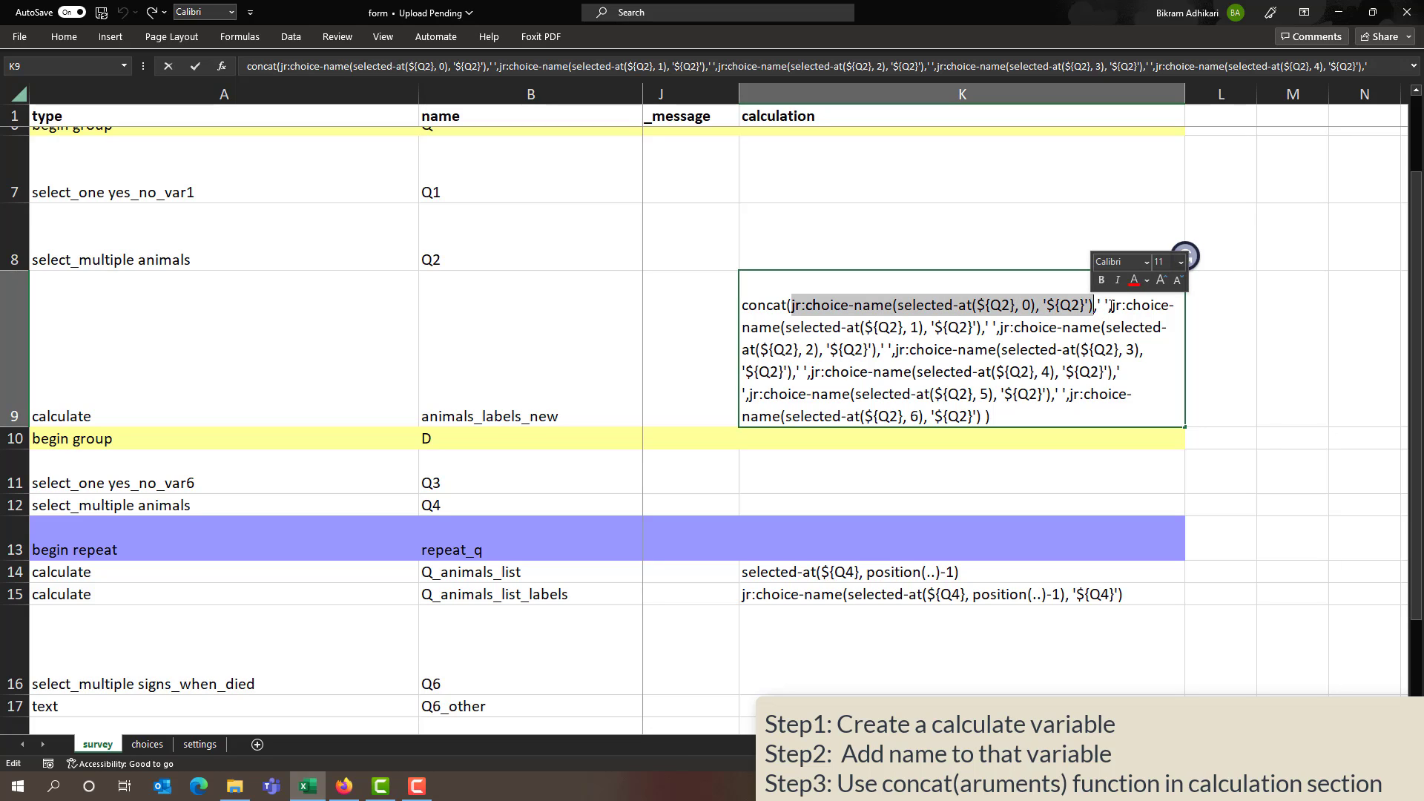
{"action": "right_click", "coordinate": [1110, 306]}
{"action": "left_click", "coordinate": [990, 336]}
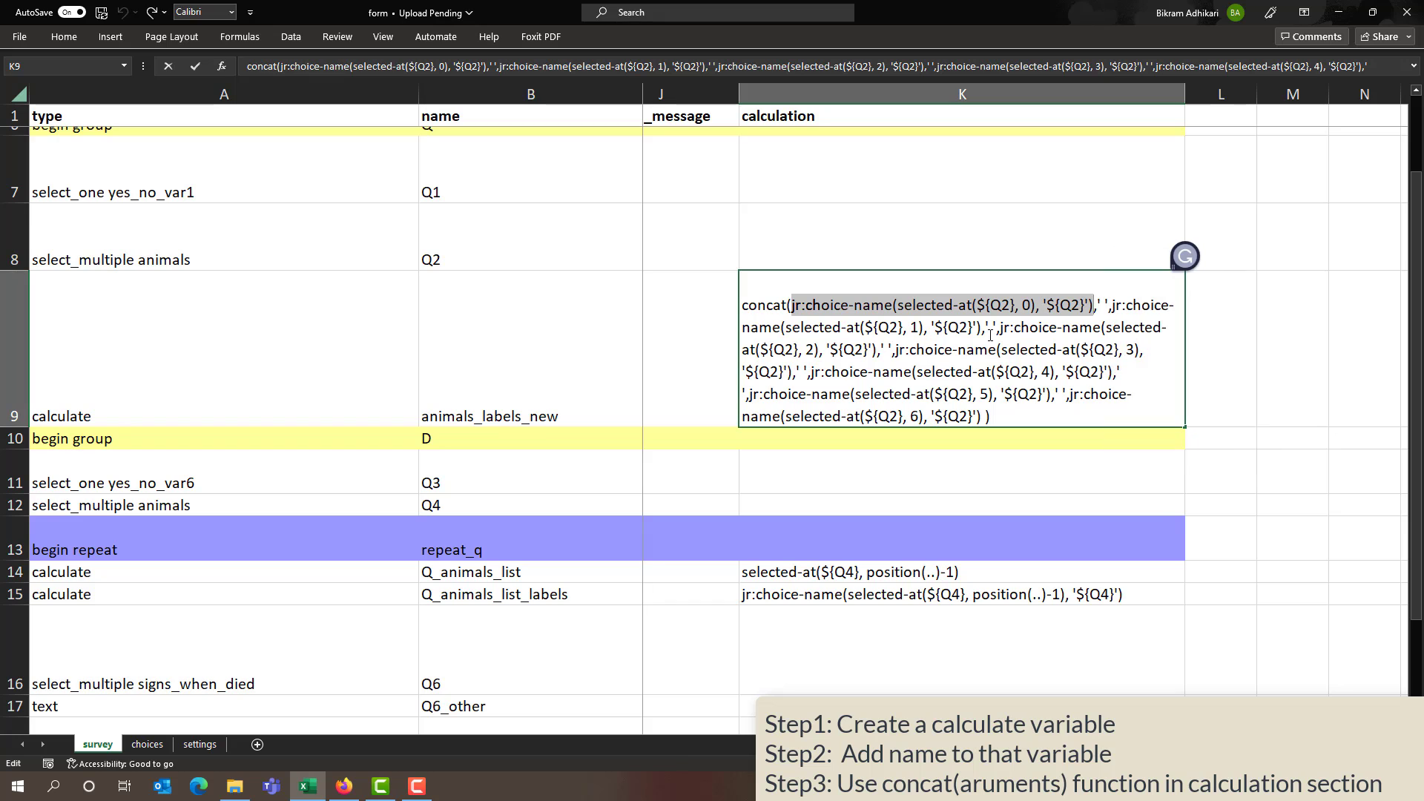
{"action": "right_click", "coordinate": [984, 328]}
{"action": "key", "text": "Escape"}
{"action": "left_click_drag", "start_coordinate": [999, 327], "coordinate": [878, 349]}
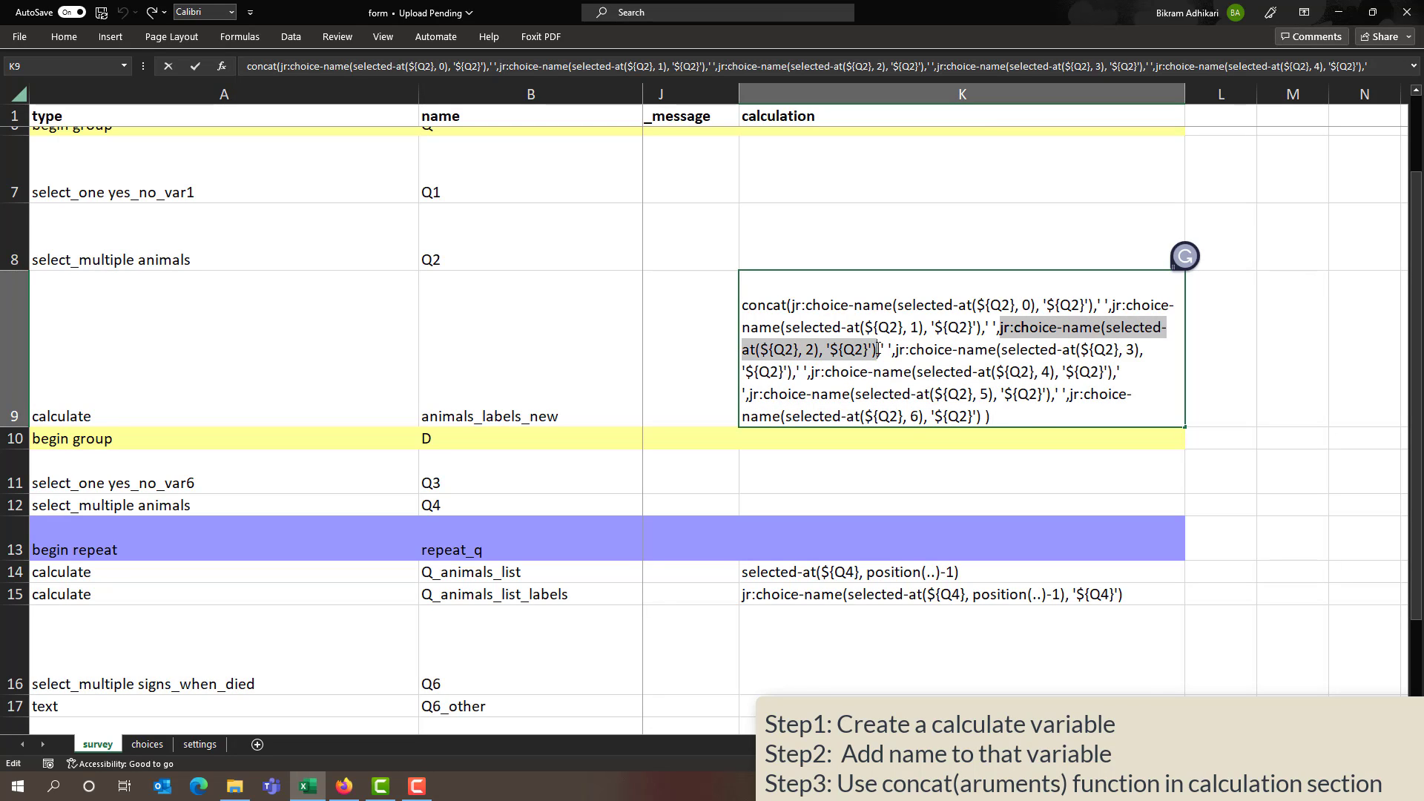
Leave the concat formula of animals_labels_new and bring Q3's English label on the survey sheet into view
{"action": "left_click", "coordinate": [917, 418]}
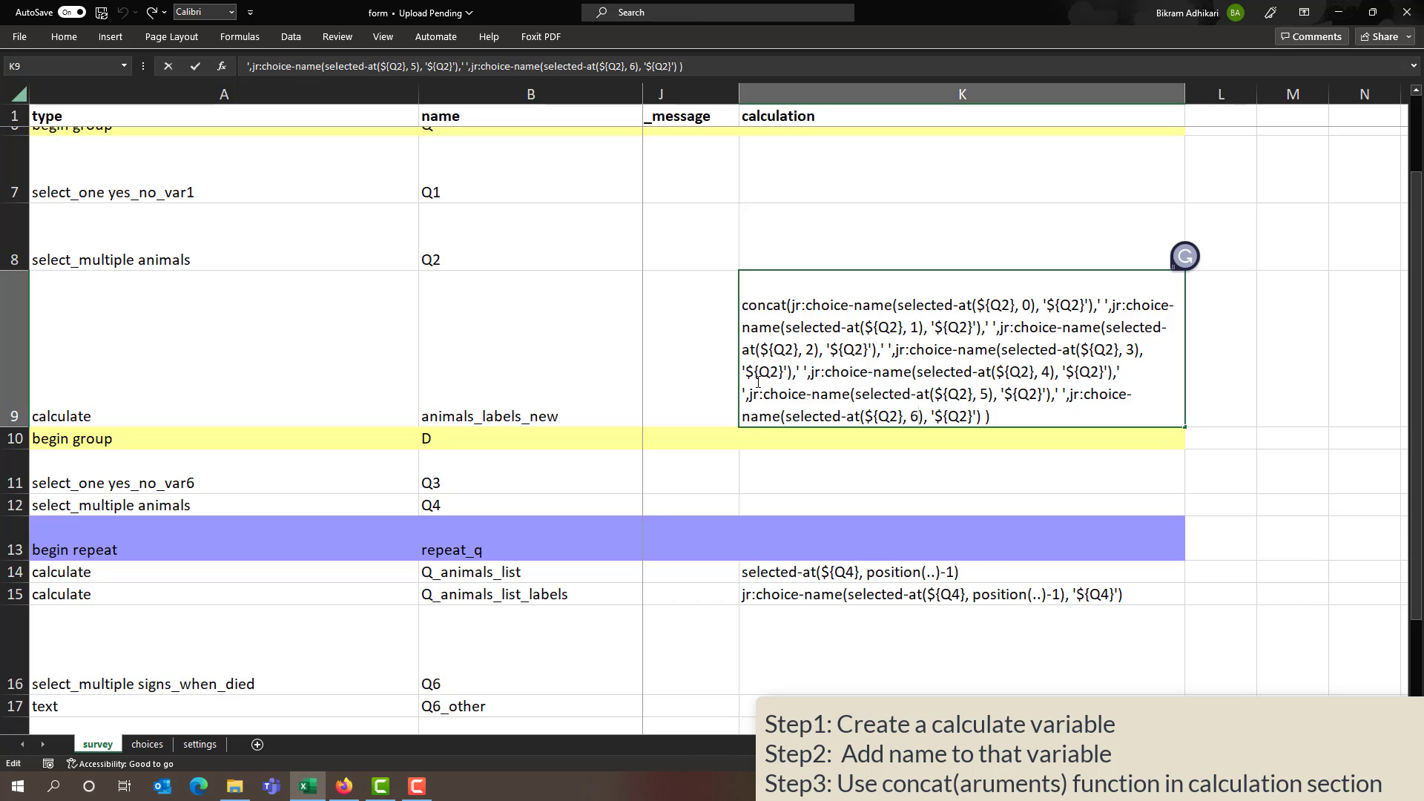
{"action": "left_click", "coordinate": [706, 387]}
{"action": "left_click", "coordinate": [727, 478]}
{"action": "scroll", "coordinate": [582, 488], "scroll_direction": "left", "scroll_amount": 6}
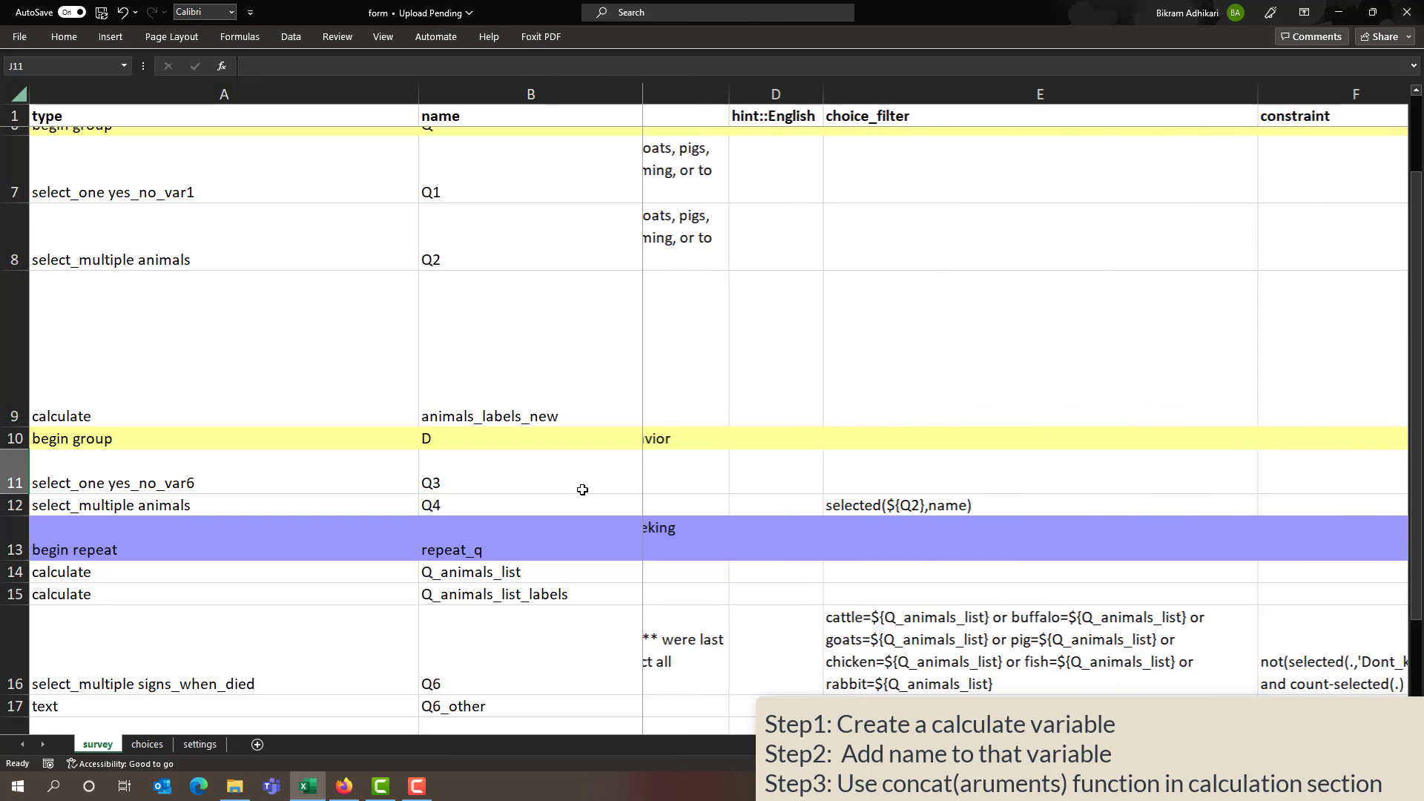
{"action": "scroll", "coordinate": [484, 485], "scroll_direction": "left", "scroll_amount": 2}
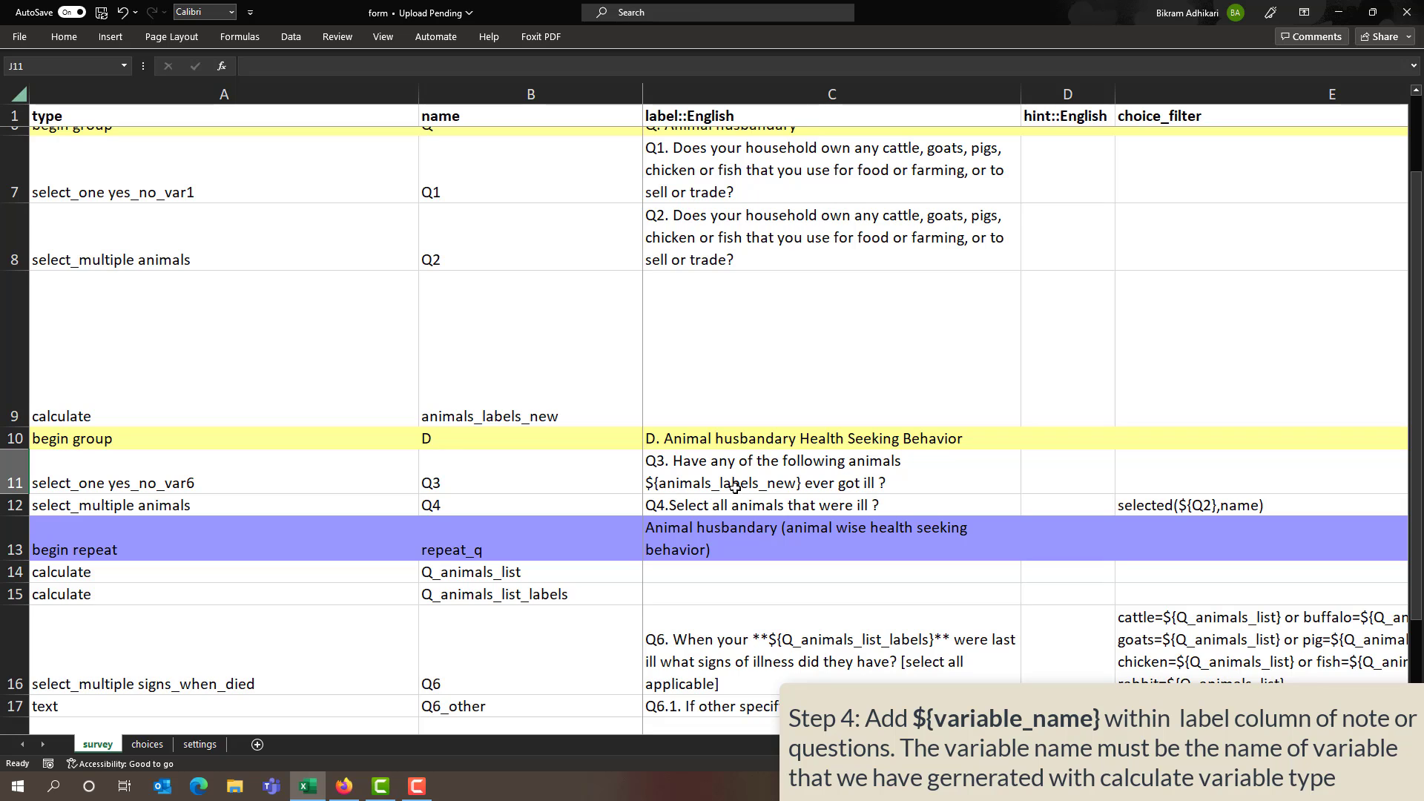
Switch to the form preview in Firefox, highlight the animal names listed in Q3's question text, and return to the Excel workbook
{"action": "left_click", "coordinate": [347, 787]}
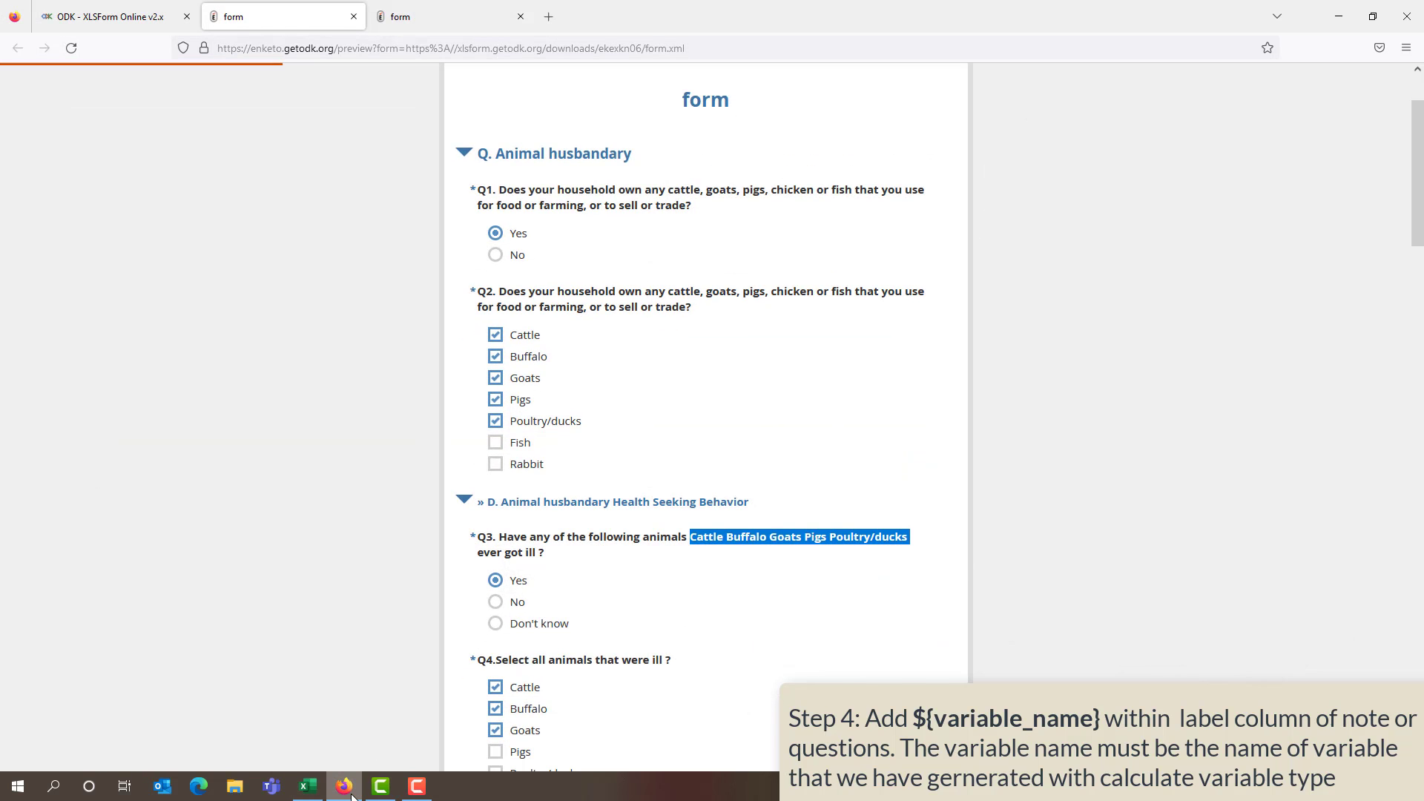
{"action": "left_click", "coordinate": [690, 539]}
{"action": "left_click_drag", "start_coordinate": [692, 539], "coordinate": [928, 550]}
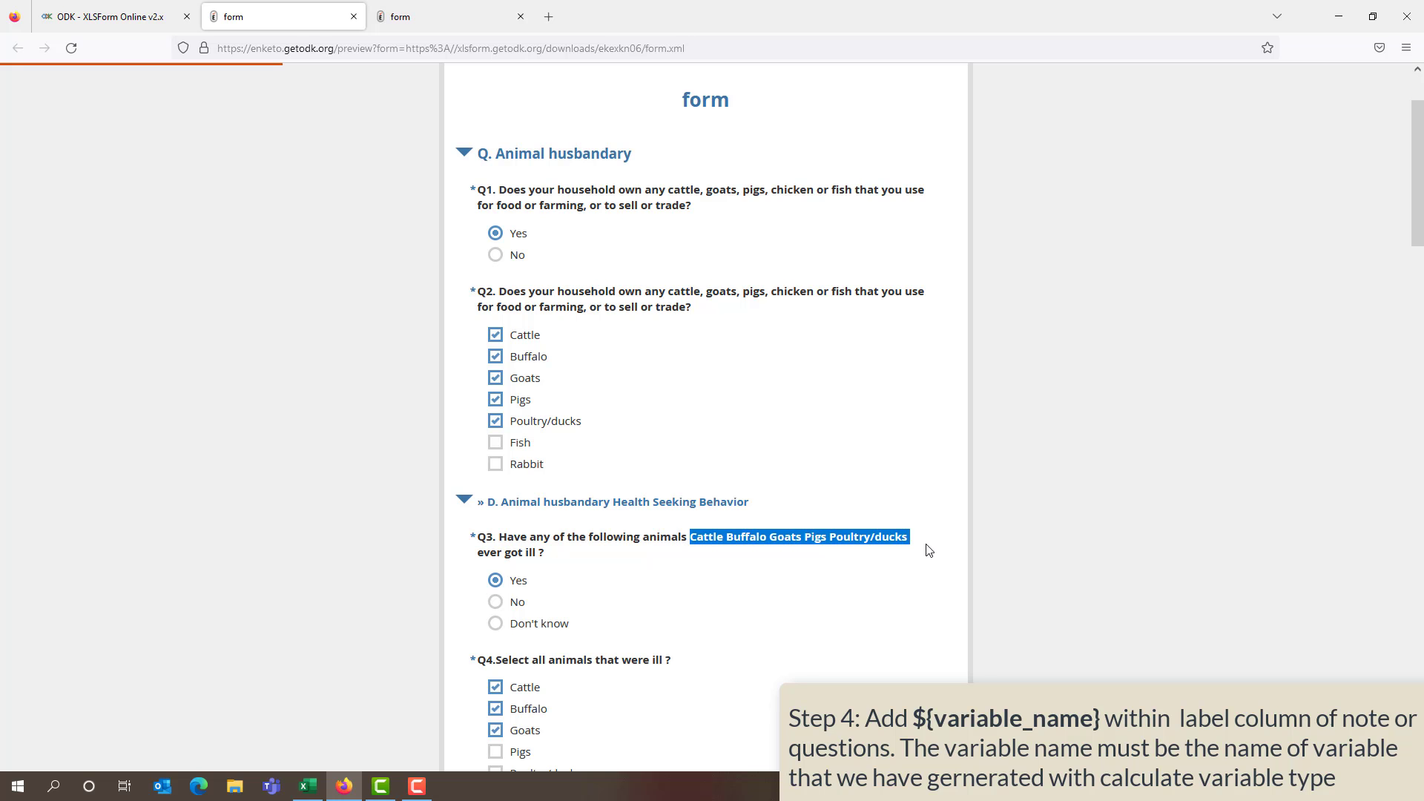
{"action": "left_click", "coordinate": [1328, 25]}
Highlight the ${animals_labels_new} reference in Q3's English label
{"action": "left_click", "coordinate": [781, 461]}
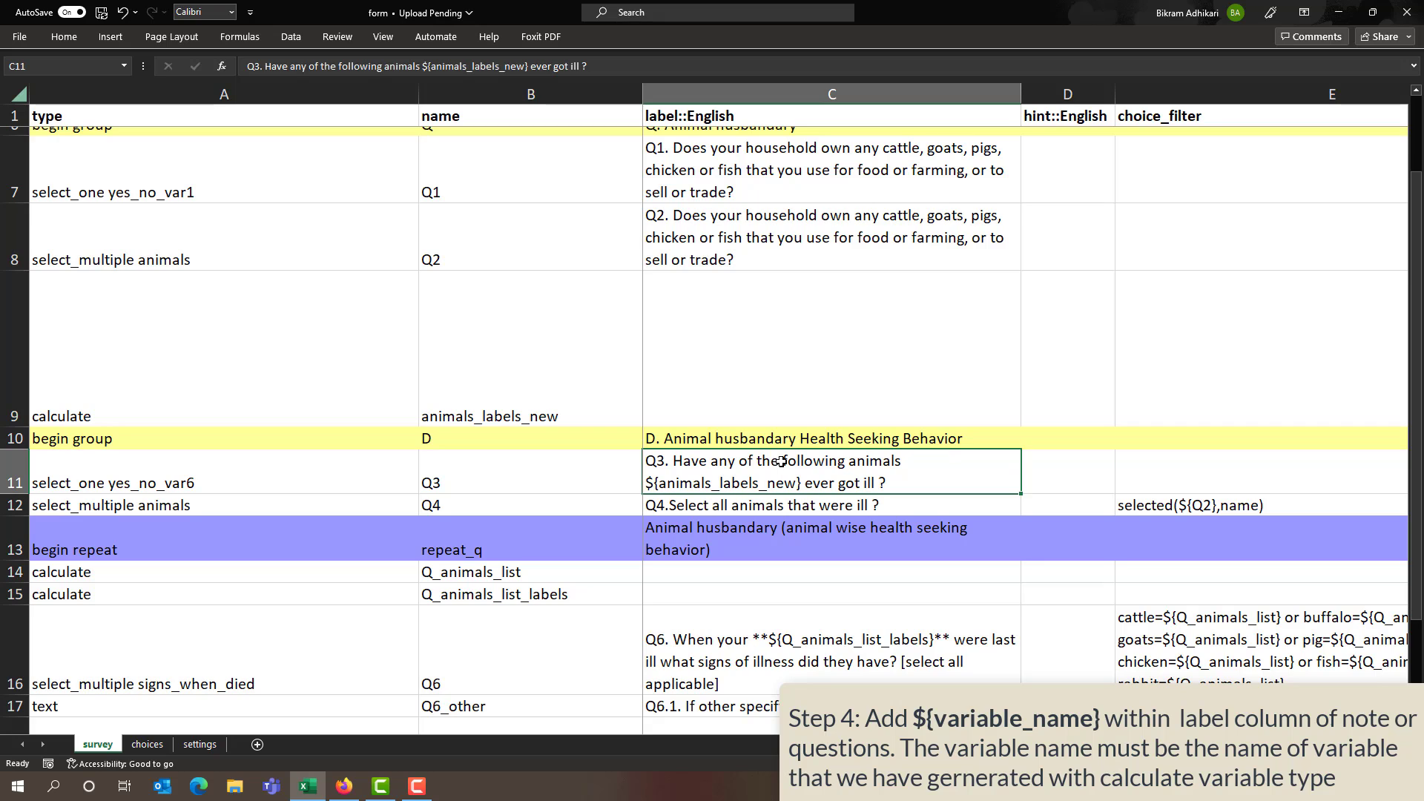
{"action": "double_click", "coordinate": [649, 483]}
{"action": "left_click_drag", "start_coordinate": [649, 483], "coordinate": [802, 483]}
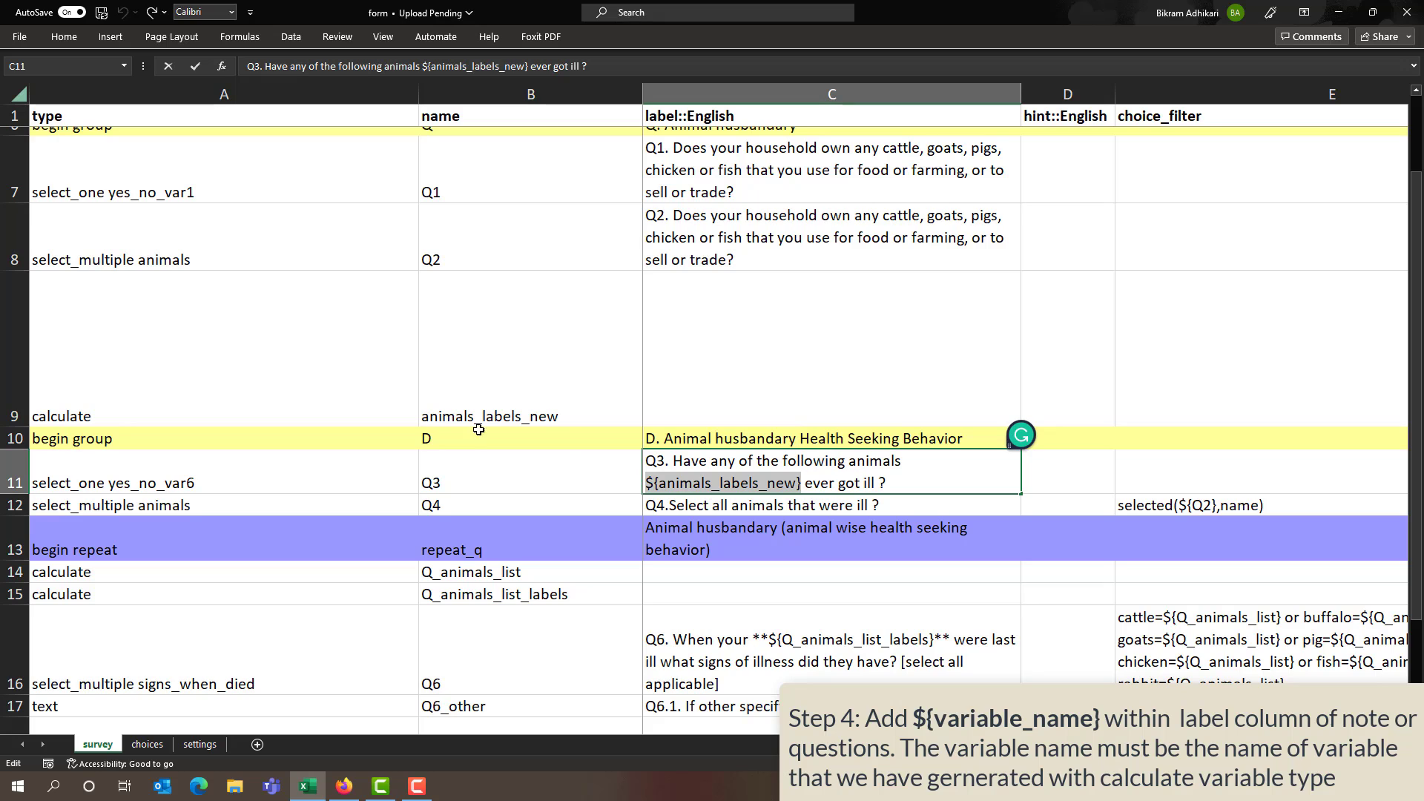
Highlight the variable name animals_labels_new in the name column of calculate row 9, then leave the cell
{"action": "double_click", "coordinate": [568, 414]}
{"action": "left_click_drag", "start_coordinate": [562, 415], "coordinate": [280, 413]}
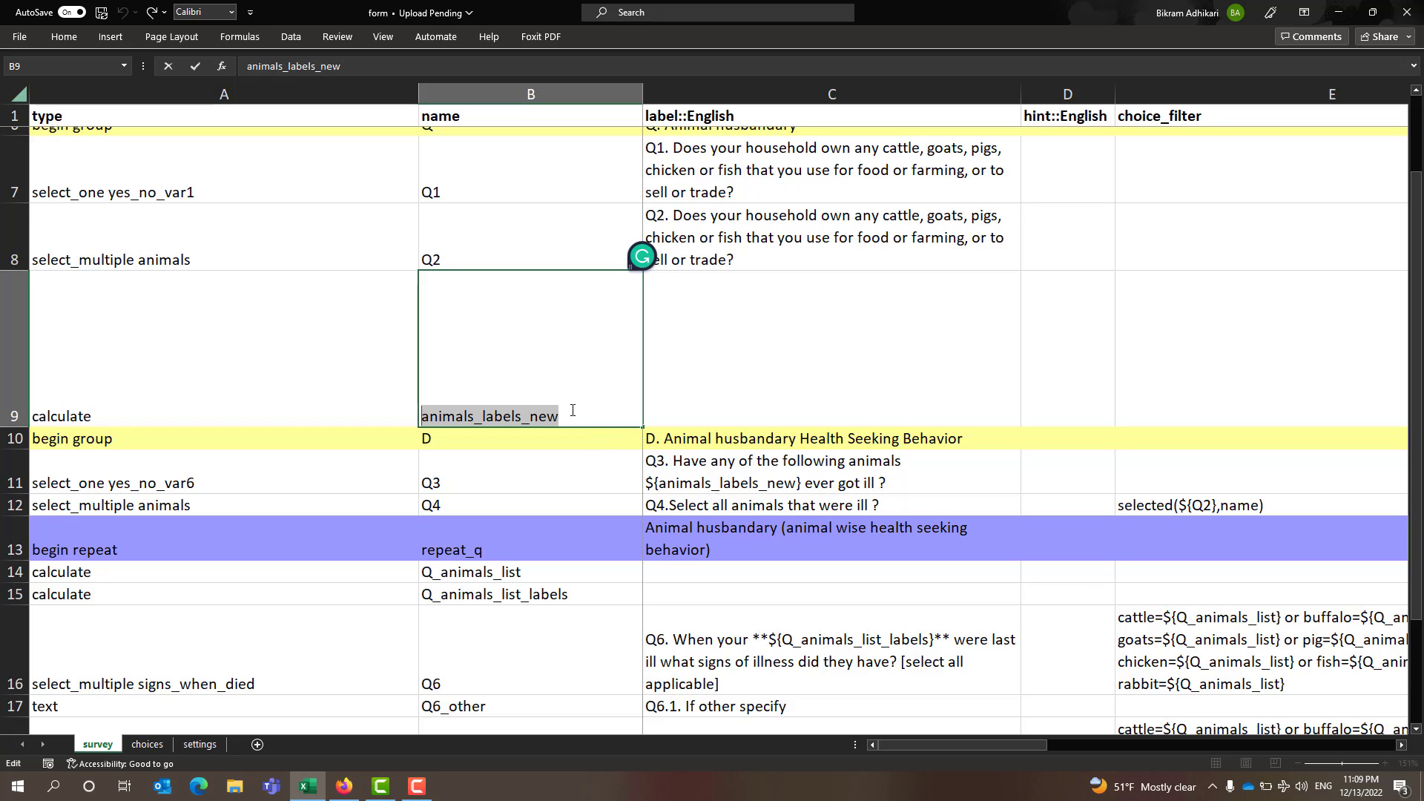
{"action": "left_click_drag", "start_coordinate": [572, 410], "coordinate": [421, 416]}
{"action": "key", "text": "Return"}
{"action": "key", "text": "Down"}
{"action": "key", "text": "Left"}
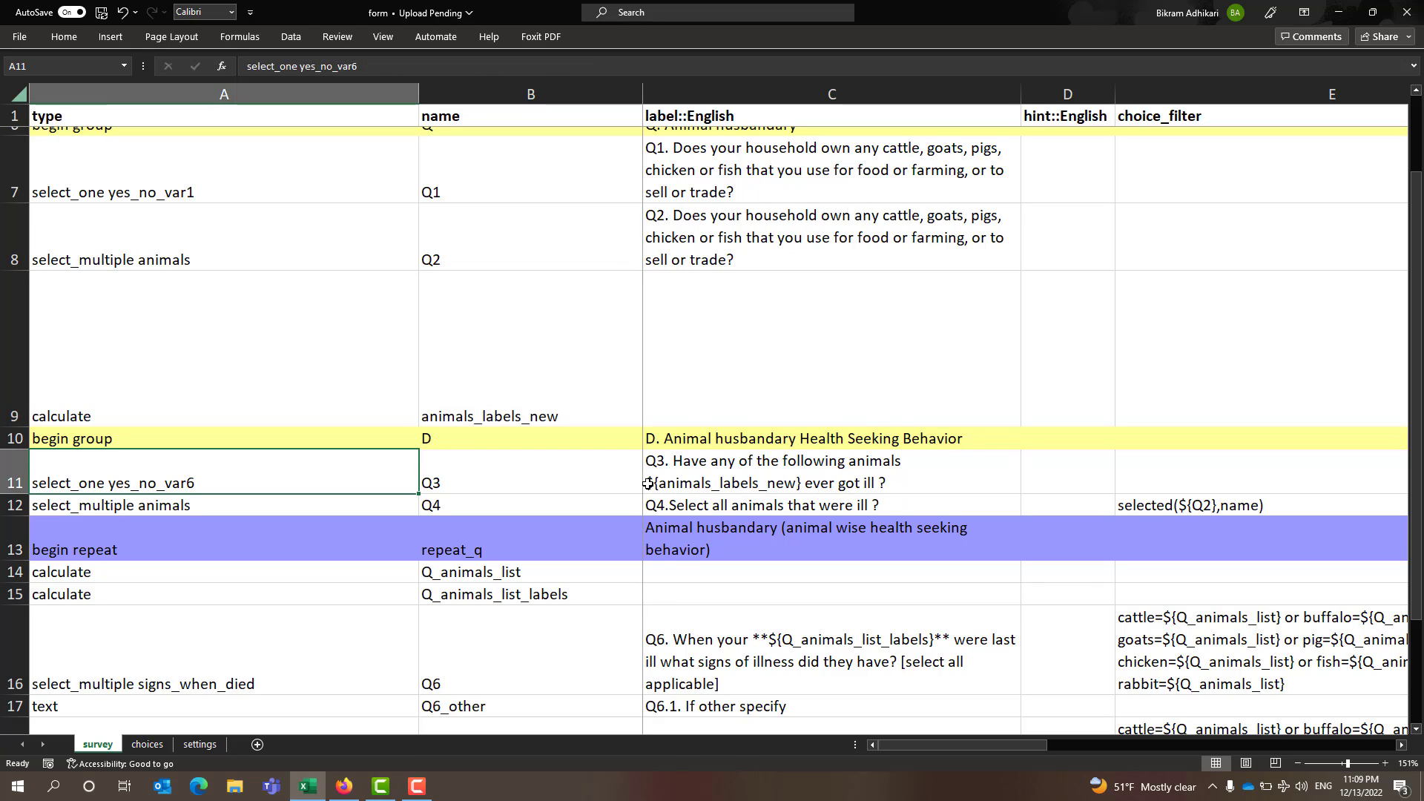
Examine the ${animals_labels_new} syntax in Q3's label, locating the opening brace and highlighting the whole reference
{"action": "double_click", "coordinate": [645, 483]}
{"action": "left_click_drag", "start_coordinate": [645, 484], "coordinate": [800, 483]}
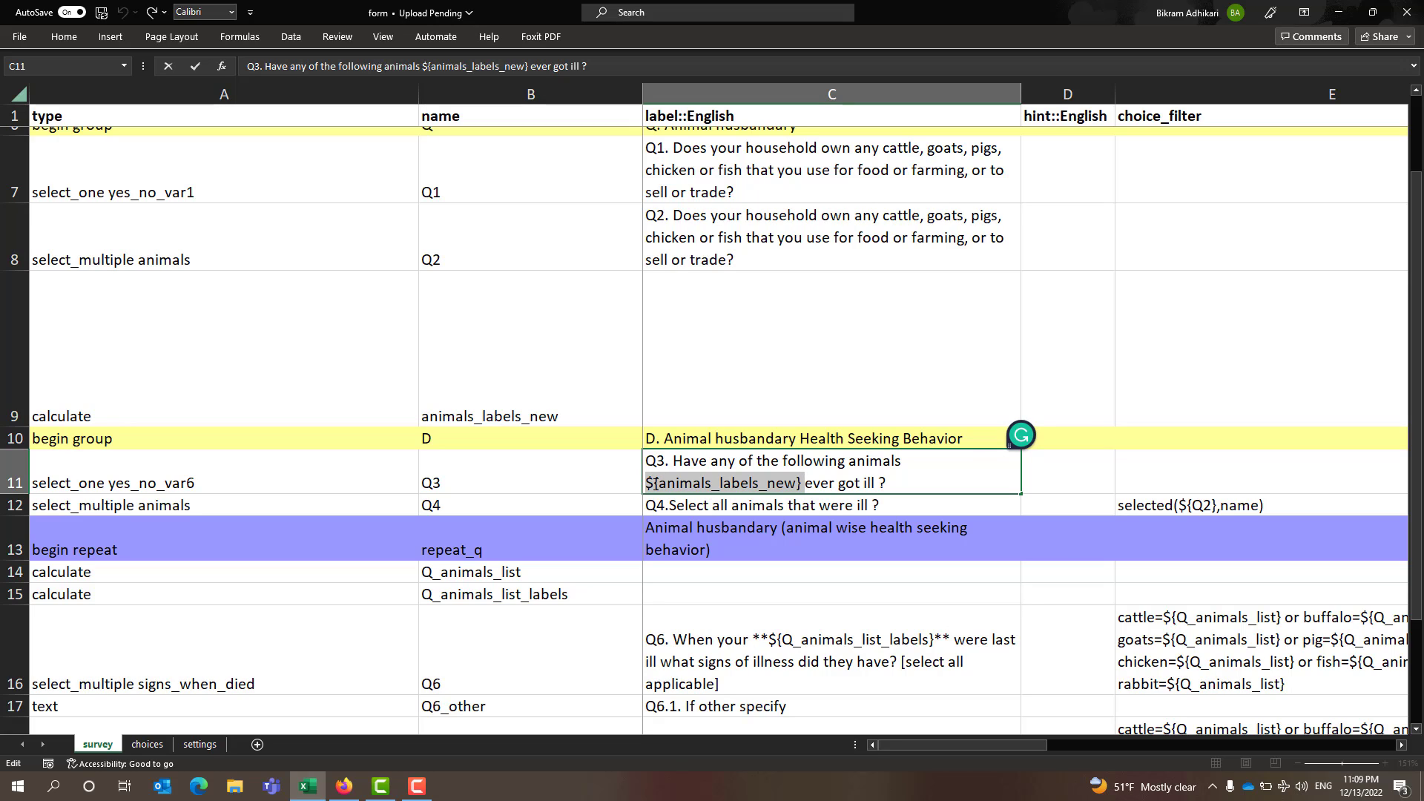
{"action": "left_click", "coordinate": [658, 484]}
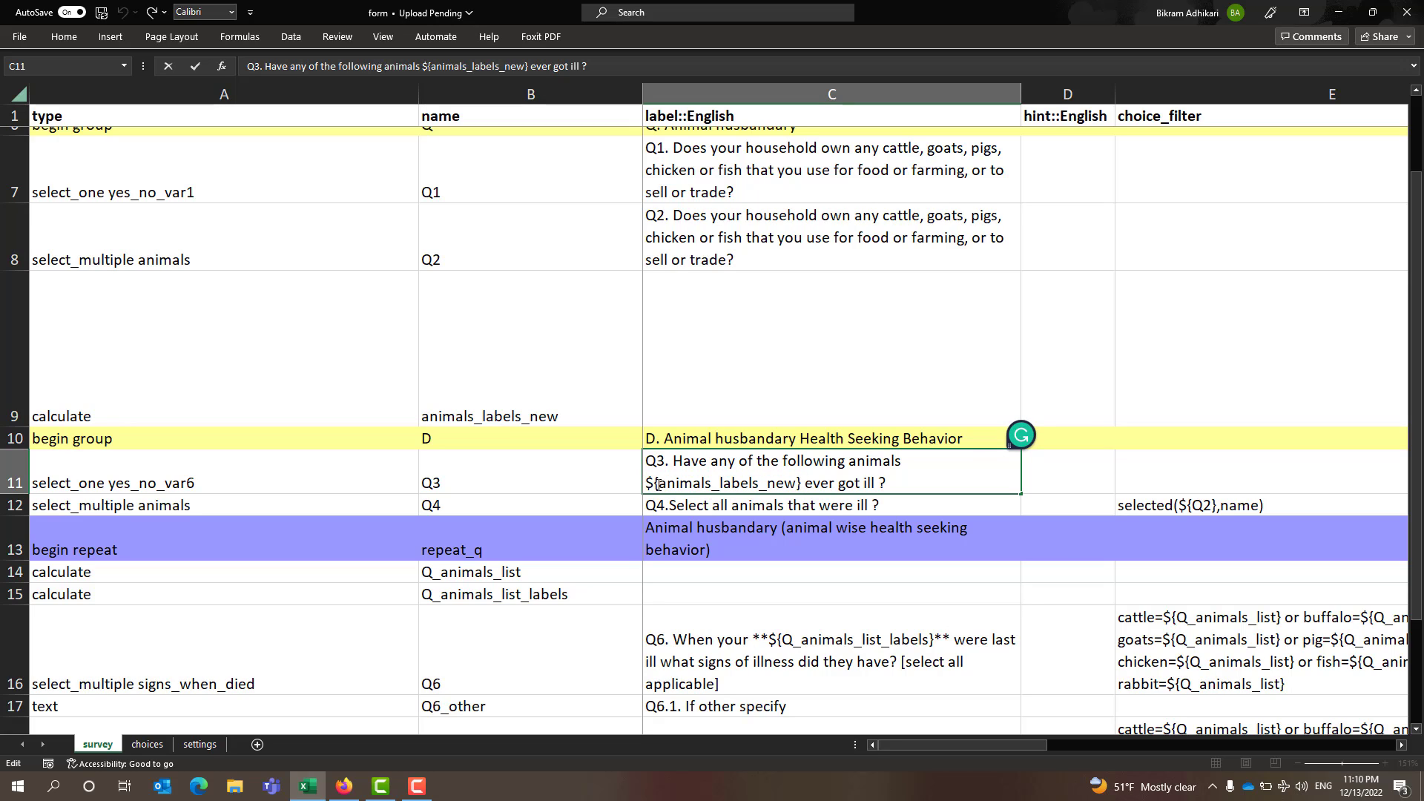
{"action": "left_click_drag", "start_coordinate": [658, 484], "coordinate": [889, 483]}
{"action": "left_click_drag", "start_coordinate": [801, 485], "coordinate": [586, 495]}
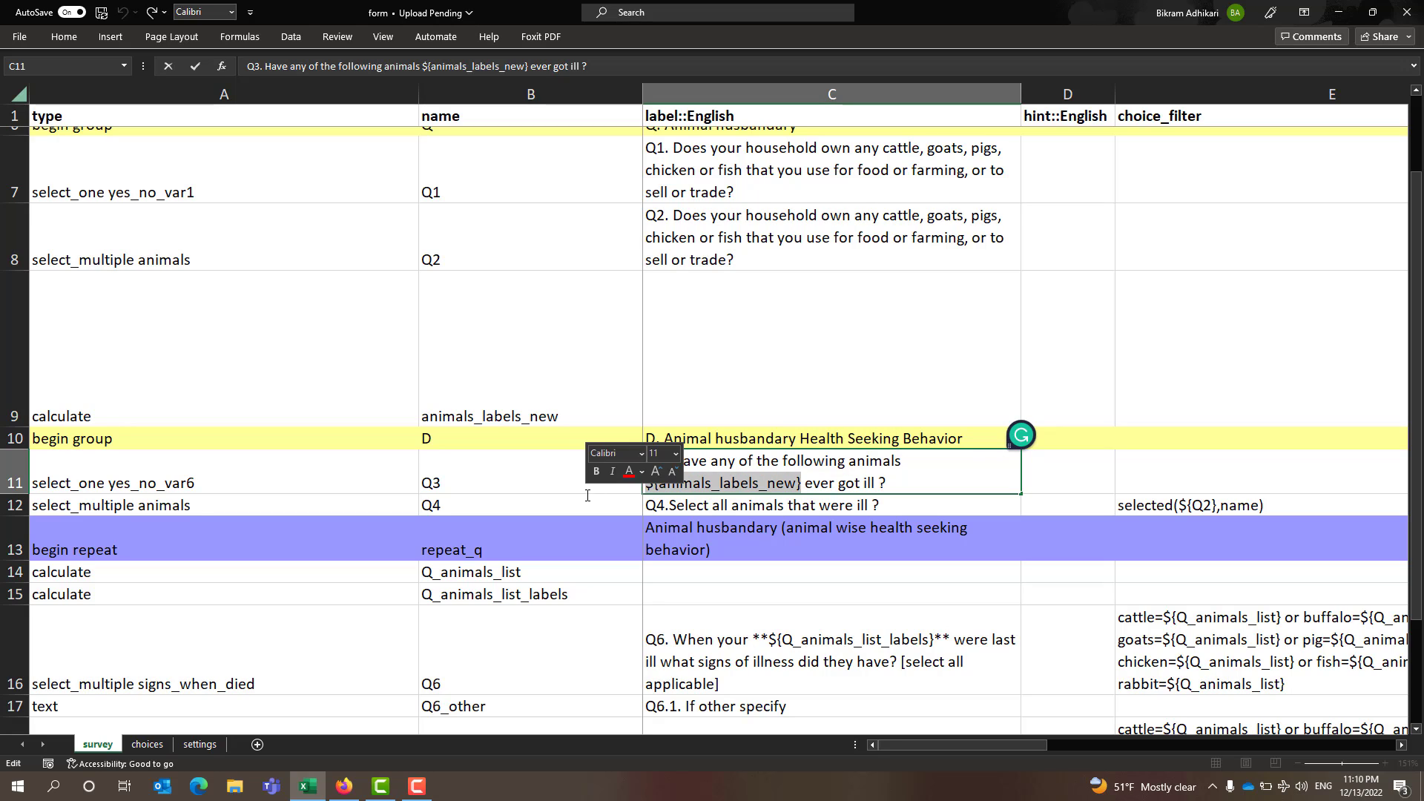
{"action": "left_click", "coordinate": [918, 486]}
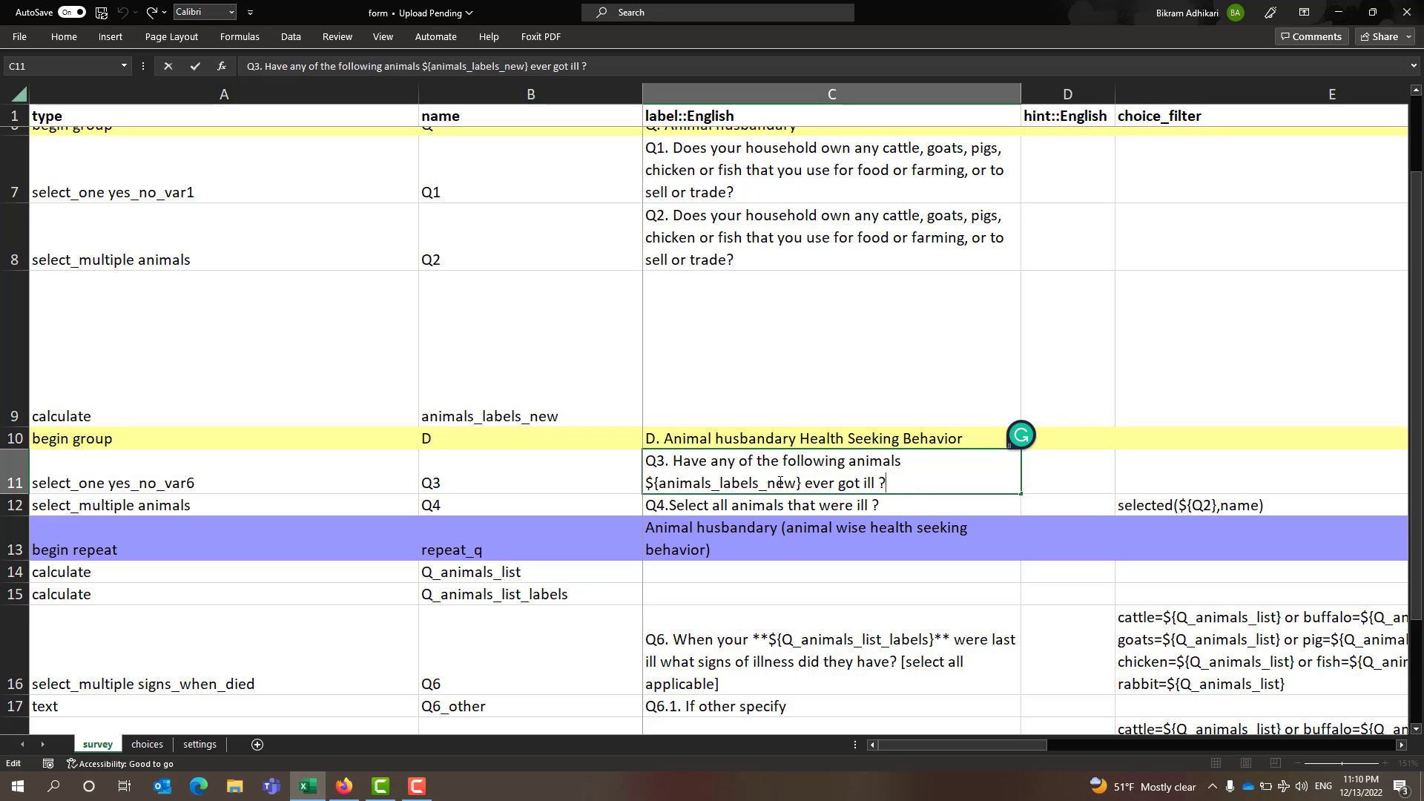
{"action": "left_click_drag", "start_coordinate": [647, 486], "coordinate": [801, 495]}
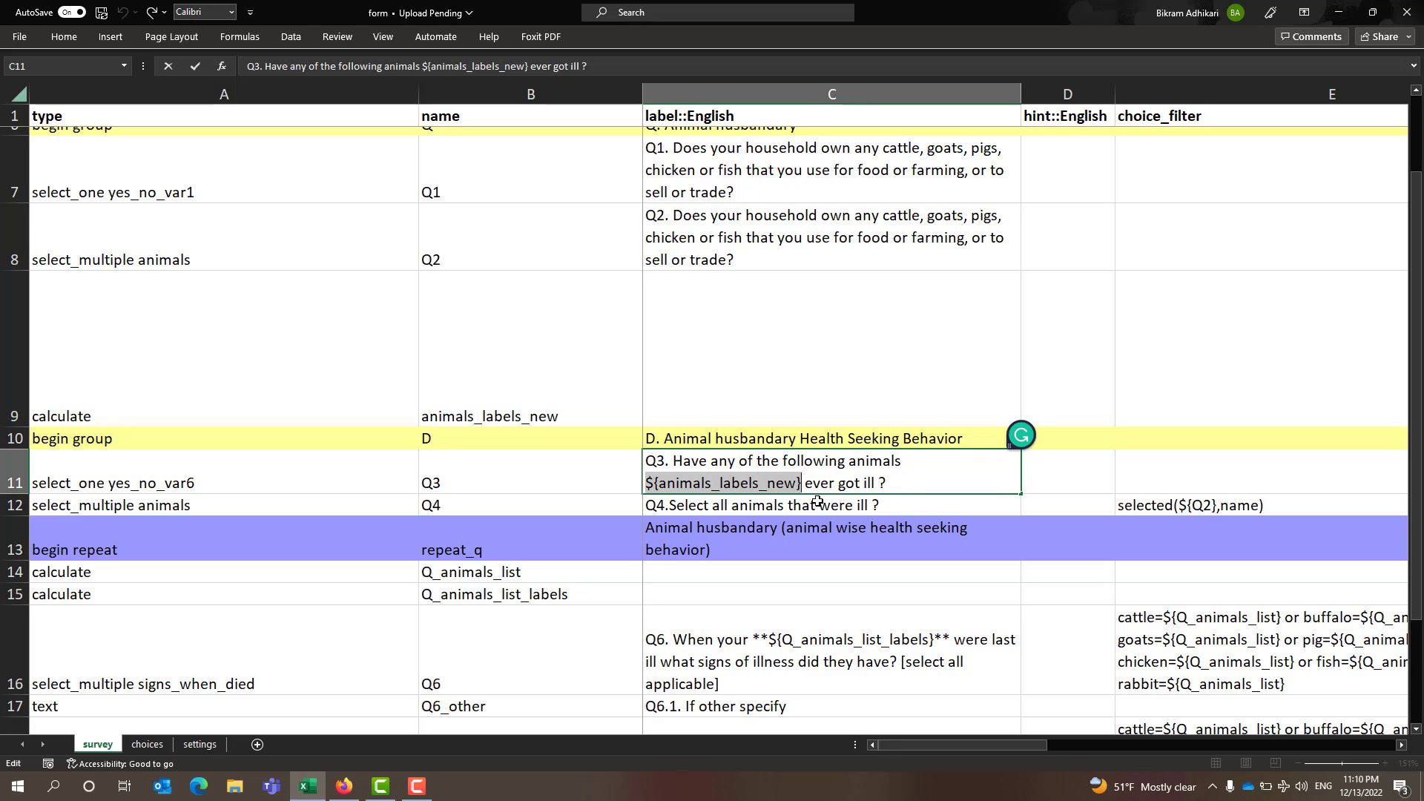
Highlight Q4's row on the survey sheet and view Q4's answer options in the Firefox form preview
{"action": "left_click", "coordinate": [797, 511]}
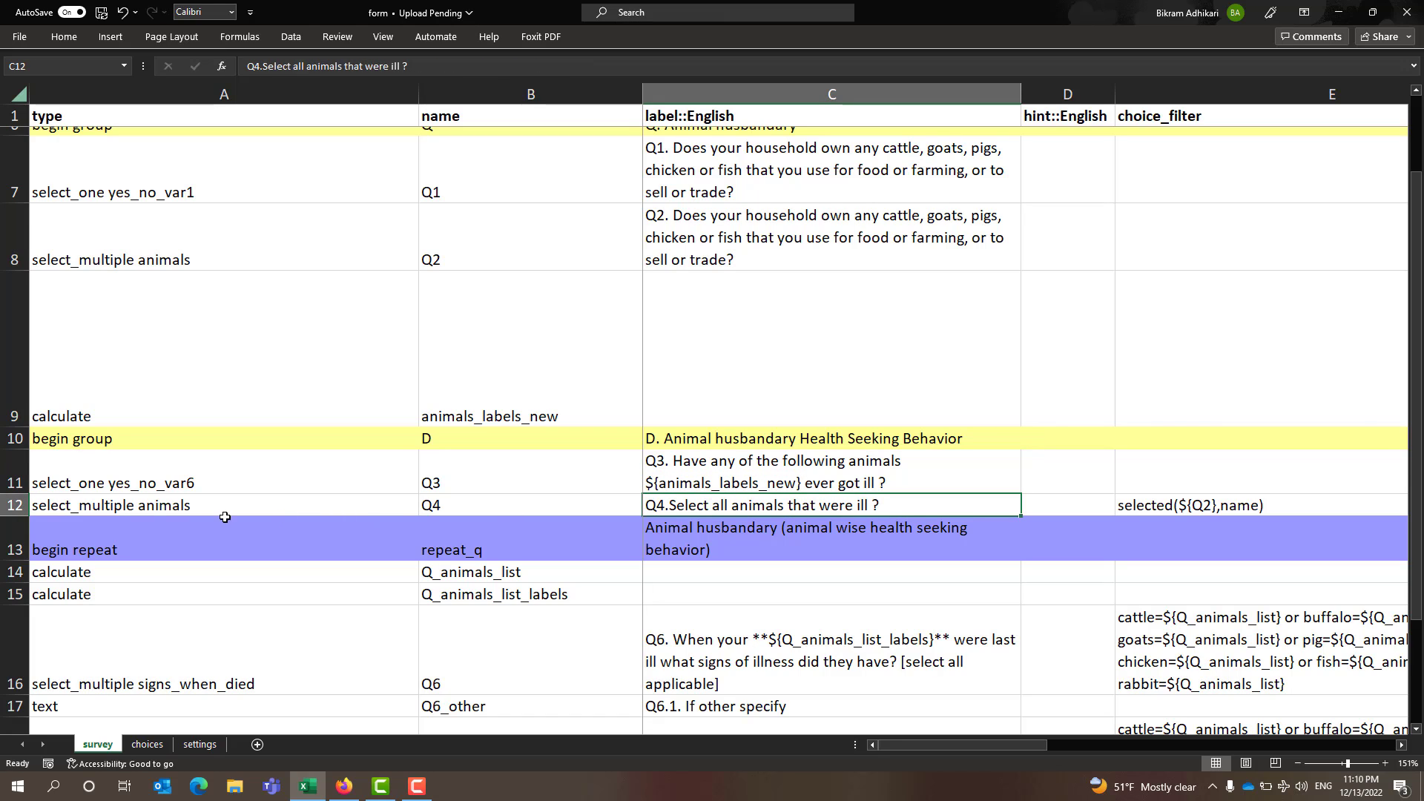
{"action": "left_click", "coordinate": [17, 503]}
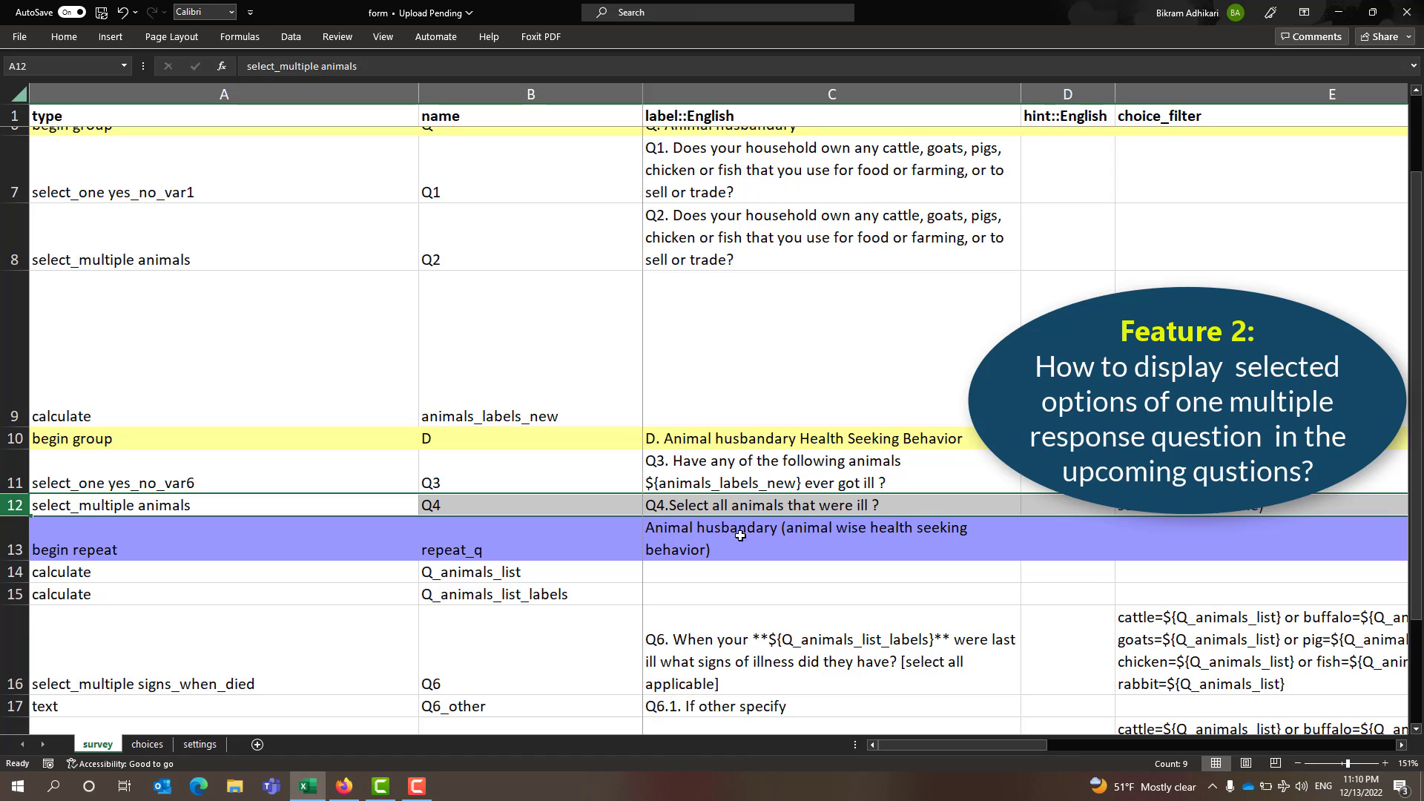
{"action": "left_click", "coordinate": [343, 786]}
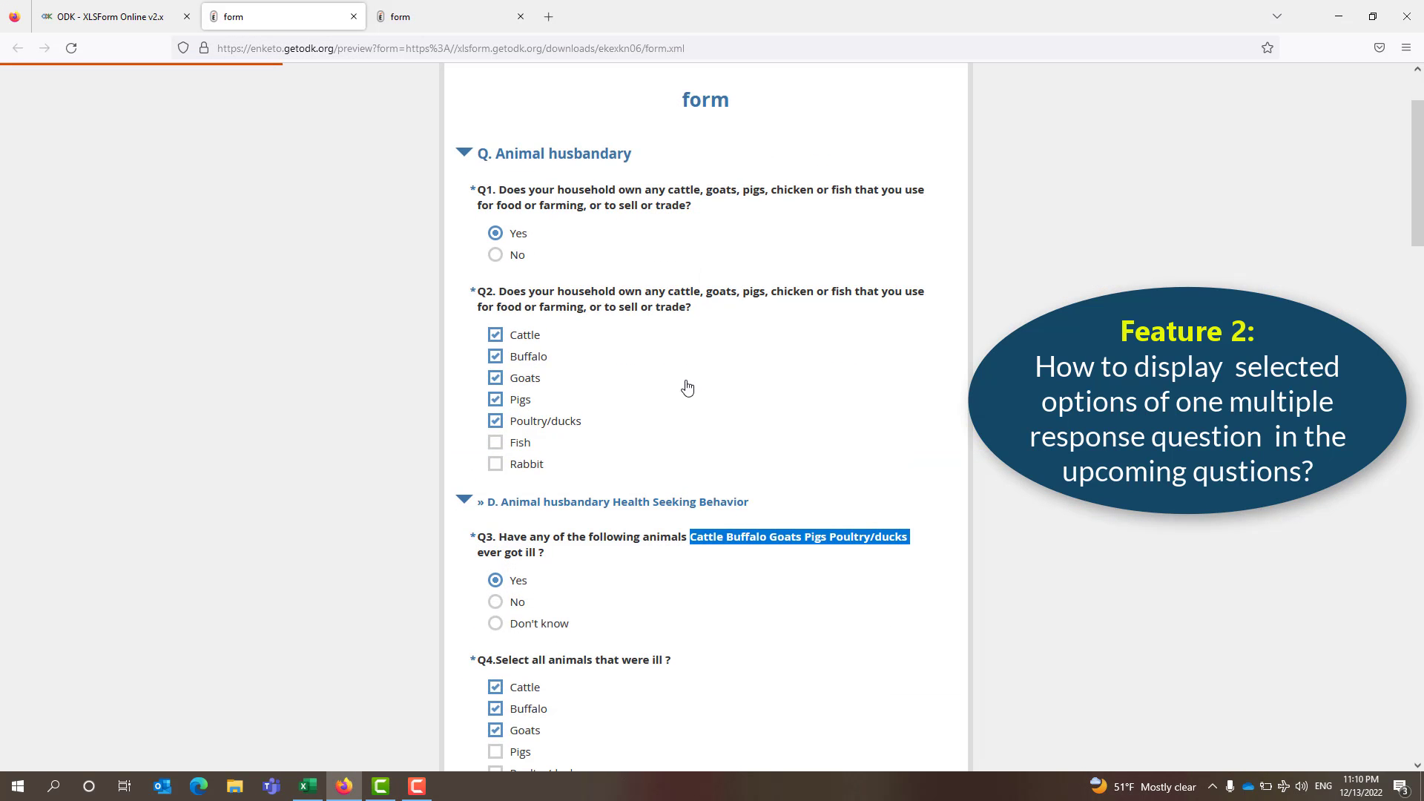
{"action": "scroll", "coordinate": [683, 388], "scroll_direction": "down", "scroll_amount": 3}
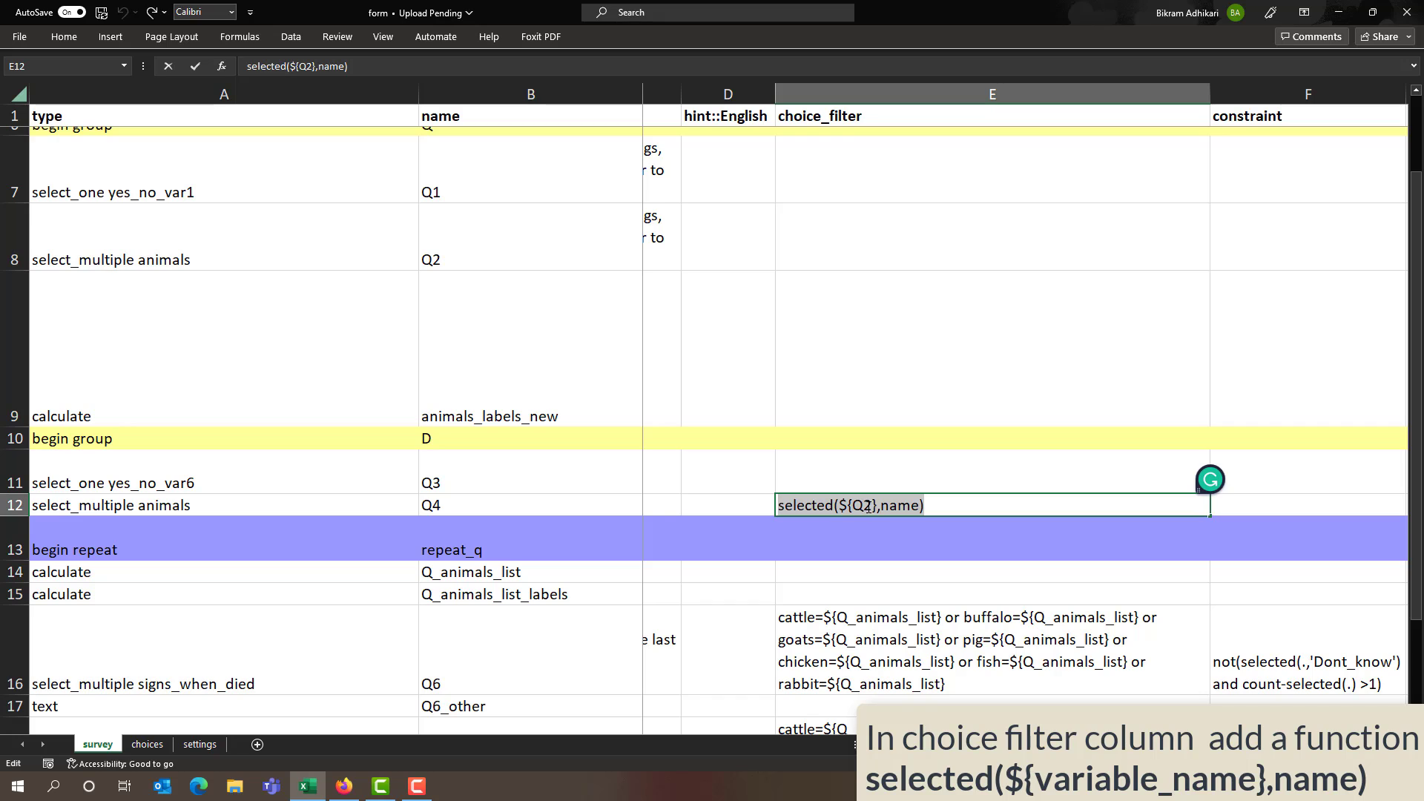
Highlight the name argument in Q4's choice filter selected(${Q2},name), then highlight the whole Q4 row
{"action": "left_click_drag", "start_coordinate": [882, 507], "coordinate": [919, 512]}
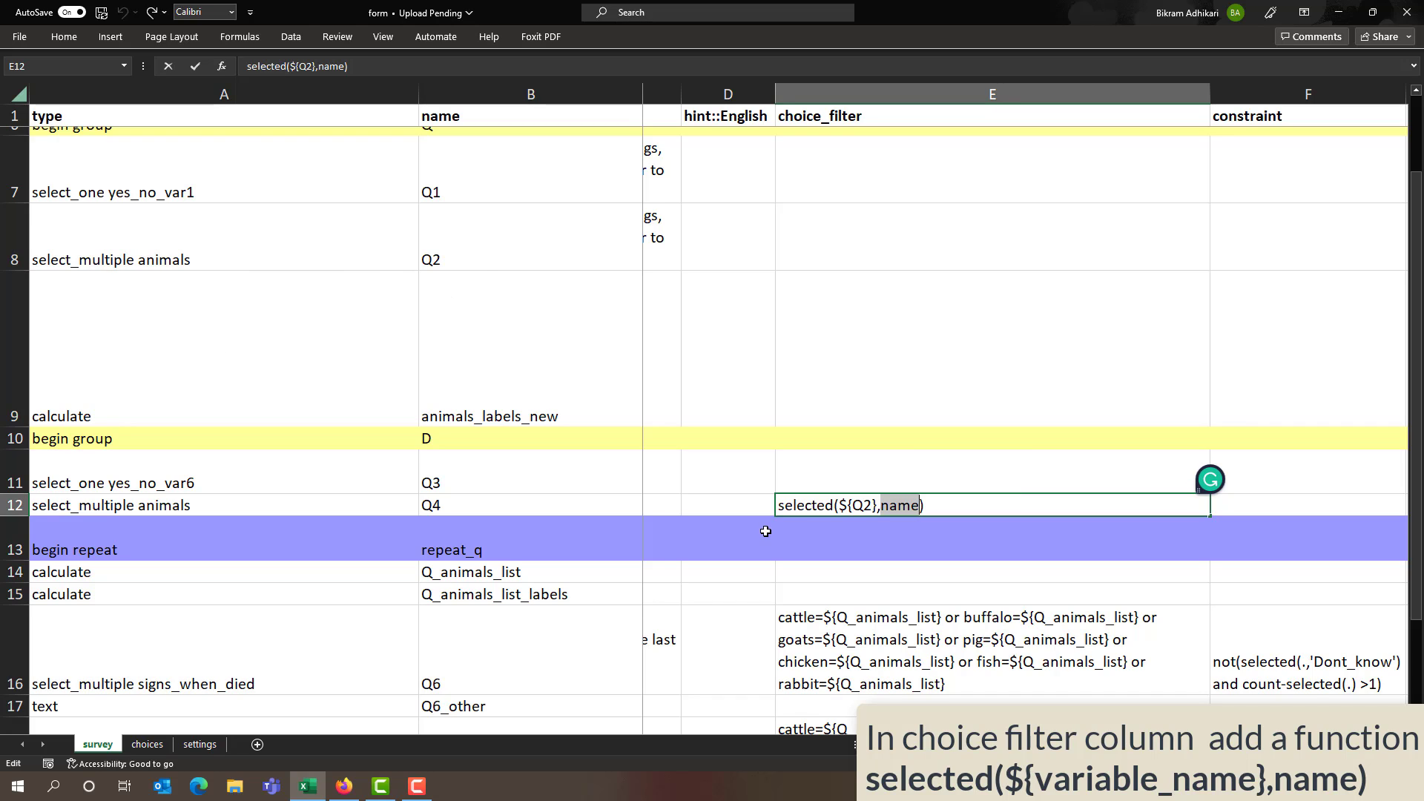
{"action": "left_click", "coordinate": [18, 505]}
{"action": "scroll", "coordinate": [912, 589], "scroll_direction": "down", "scroll_amount": 1}
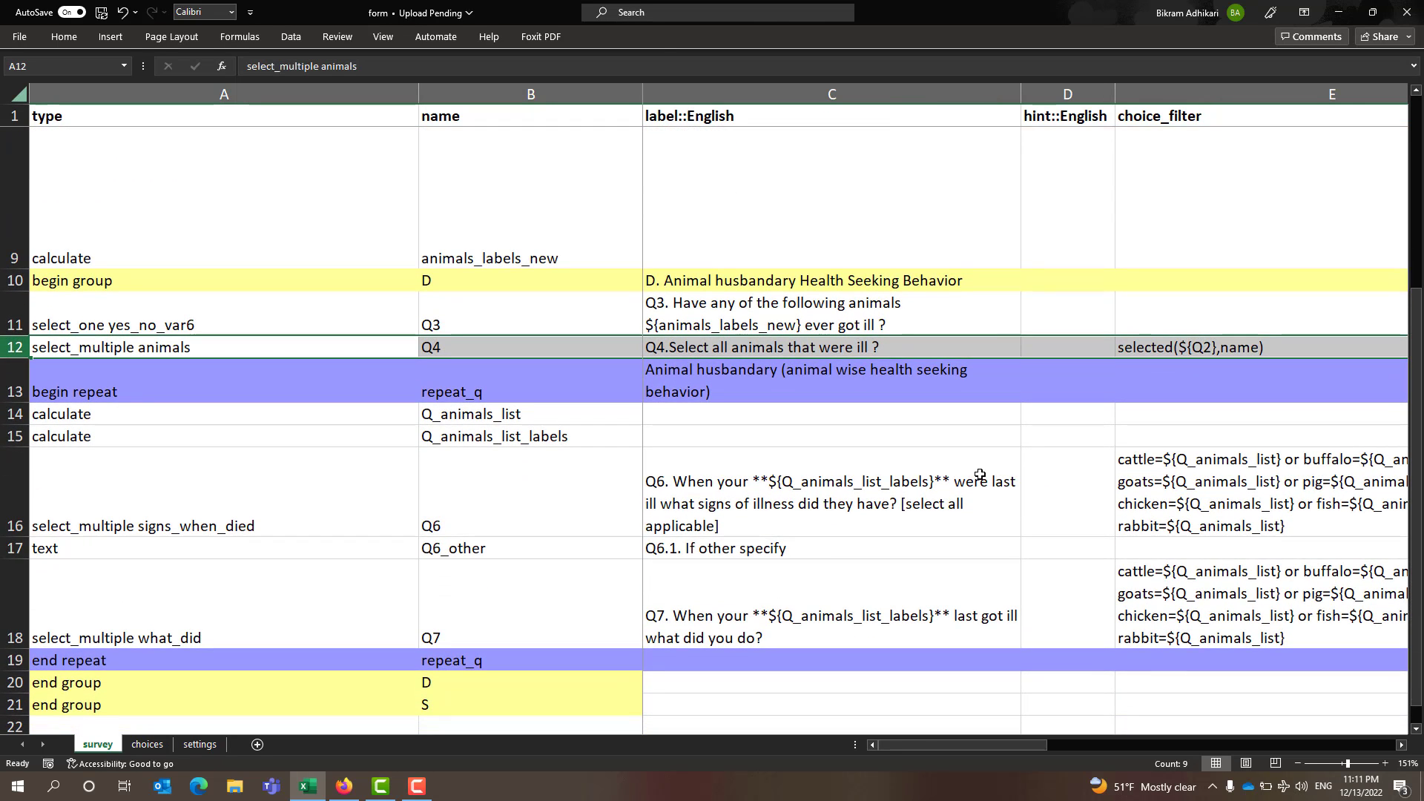
Highlight the whole repeat group on the survey sheet, from begin repeat in row 13 to end repeat in row 19
{"action": "scroll", "coordinate": [890, 415], "scroll_direction": "down", "scroll_amount": 1}
{"action": "left_click", "coordinate": [705, 311]}
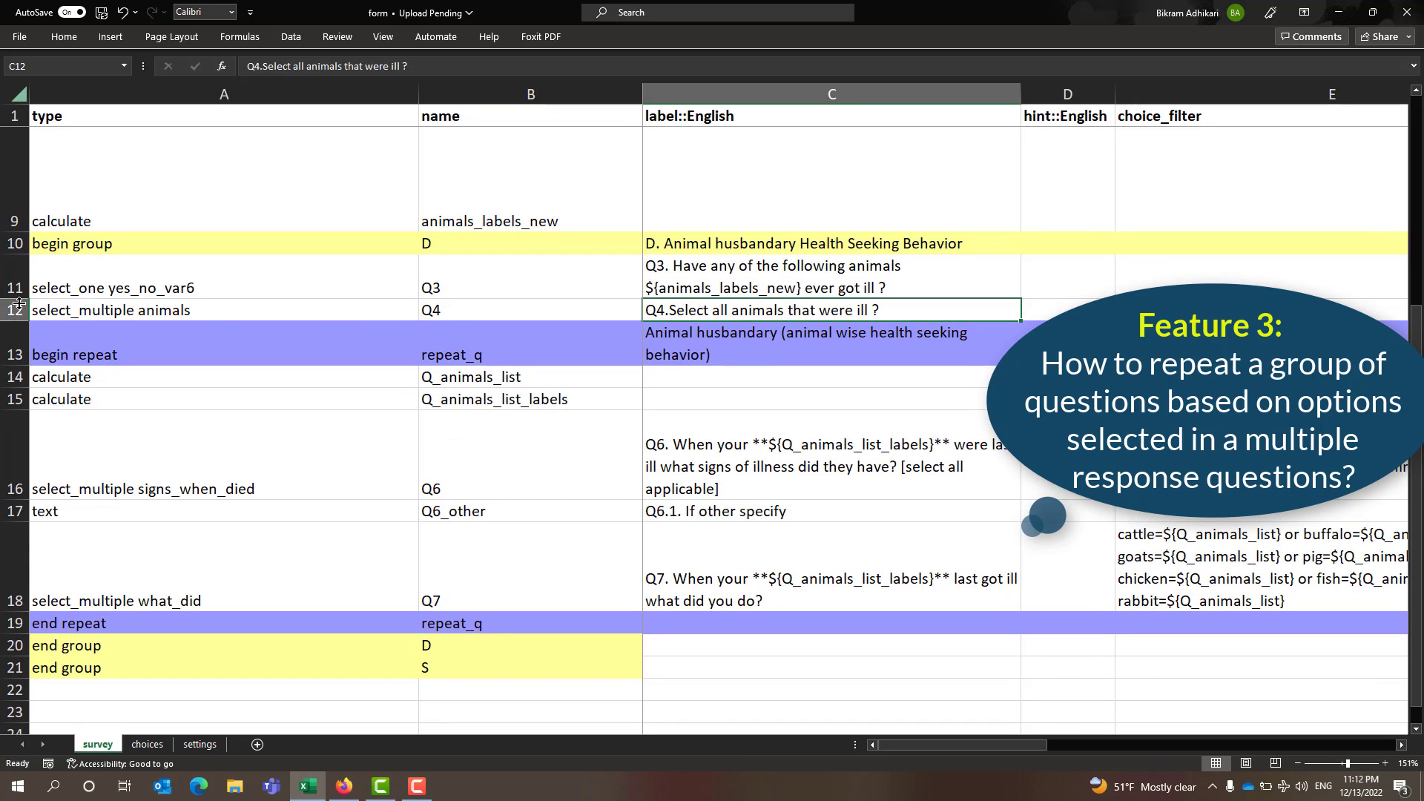
{"action": "left_click_drag", "start_coordinate": [16, 334], "coordinate": [2, 622]}
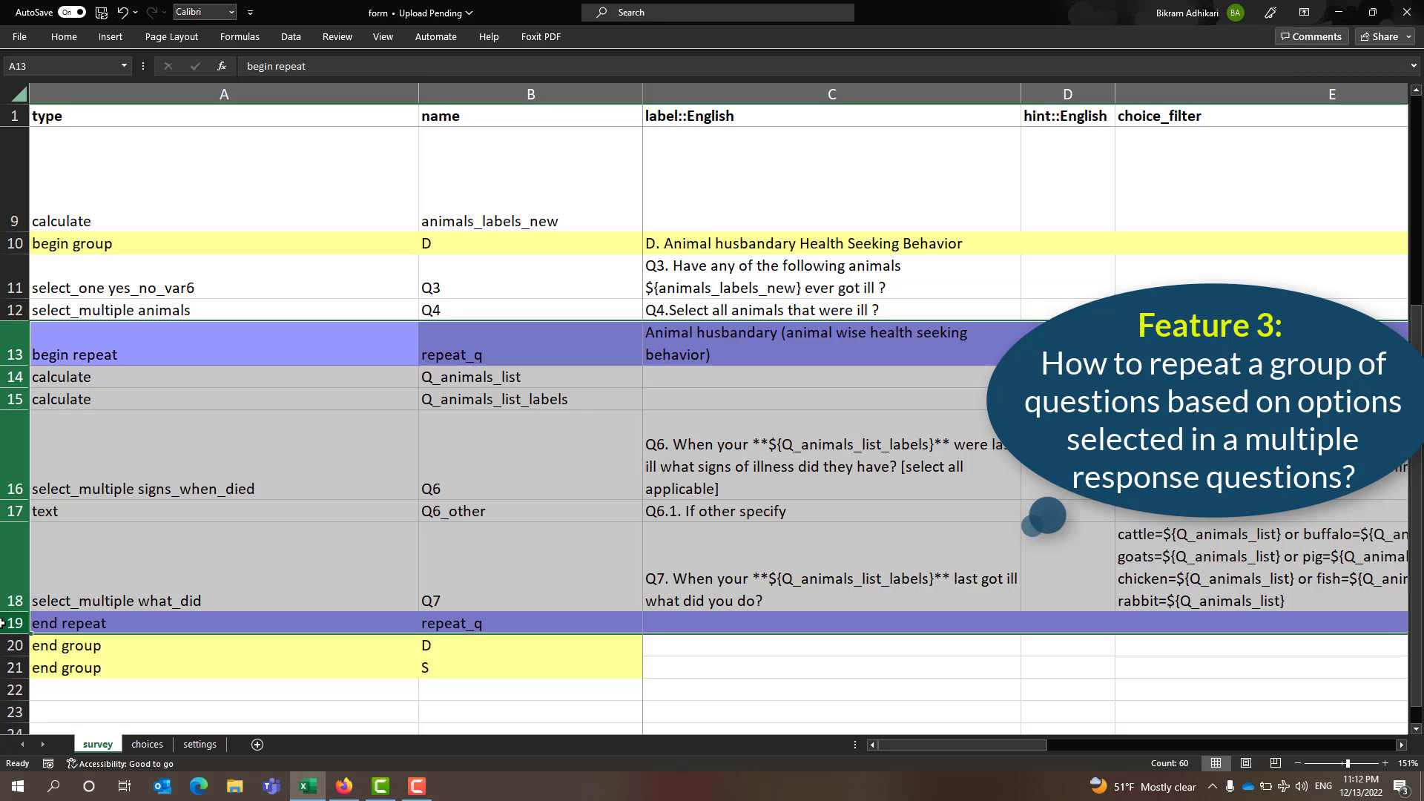
Examine how Q6 and Q7 repeat for each animal selected in Q4 in the Firefox form preview, then return to the workbook
{"action": "left_click", "coordinate": [355, 786]}
{"action": "scroll", "coordinate": [593, 489], "scroll_direction": "down", "scroll_amount": 5}
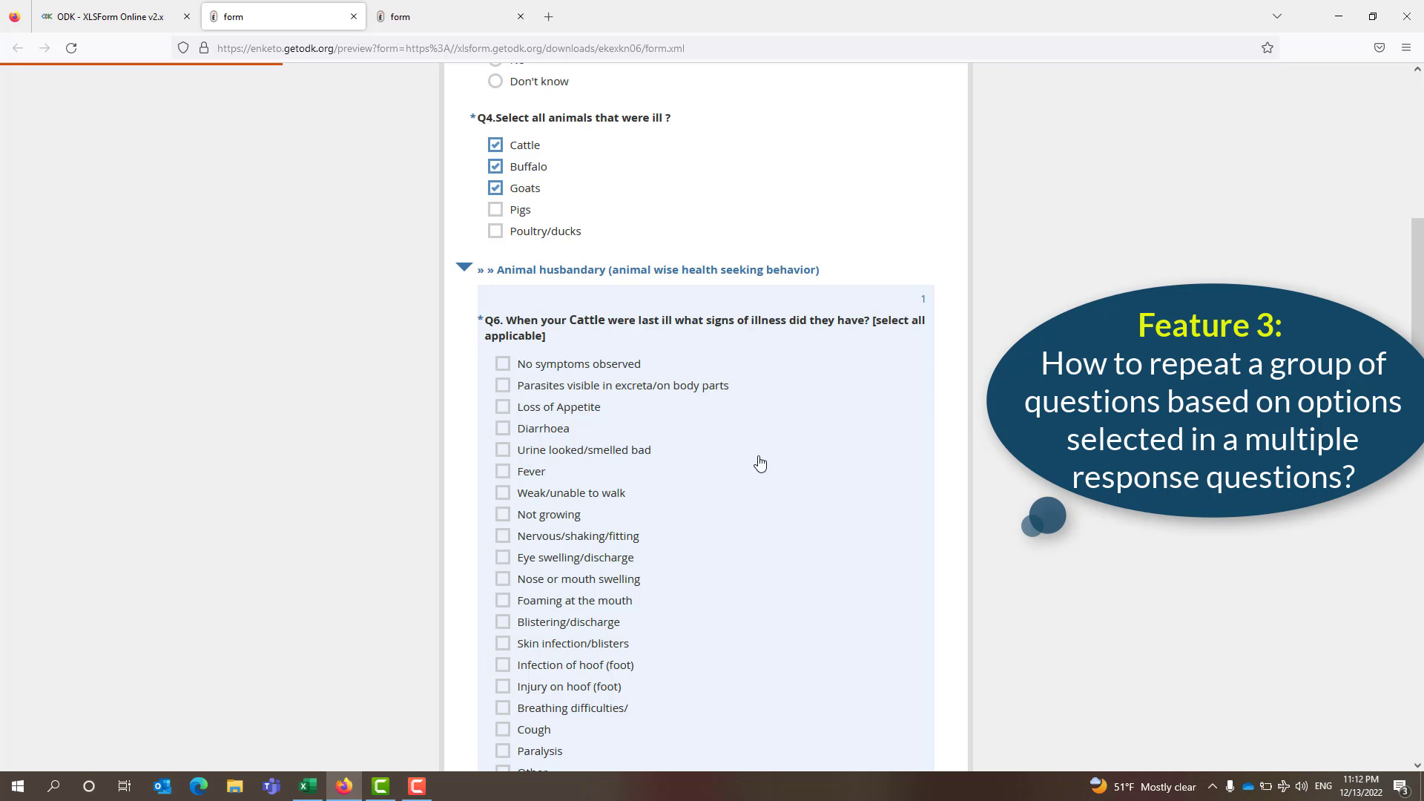
{"action": "scroll", "coordinate": [883, 590], "scroll_direction": "down", "scroll_amount": 10}
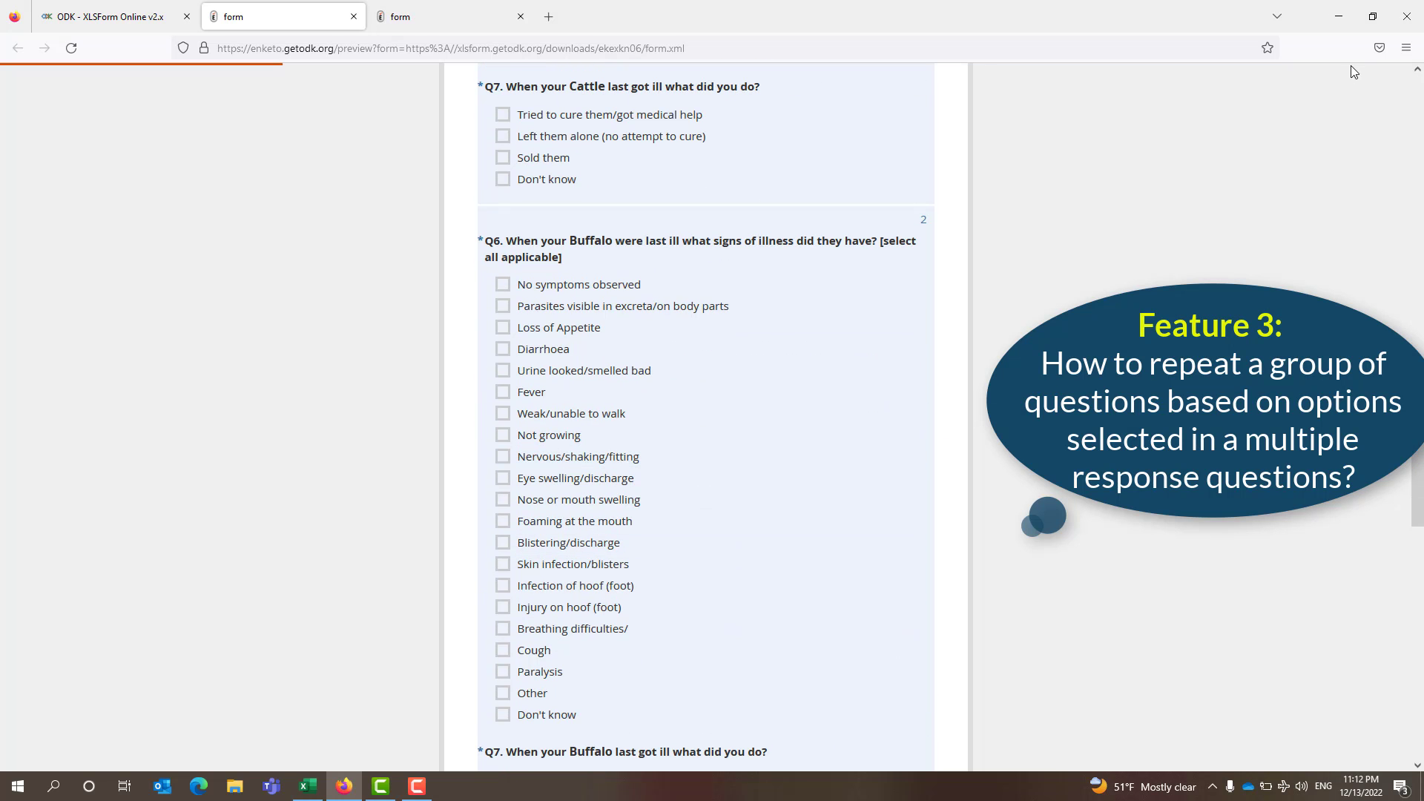
{"action": "left_click", "coordinate": [1345, 16]}
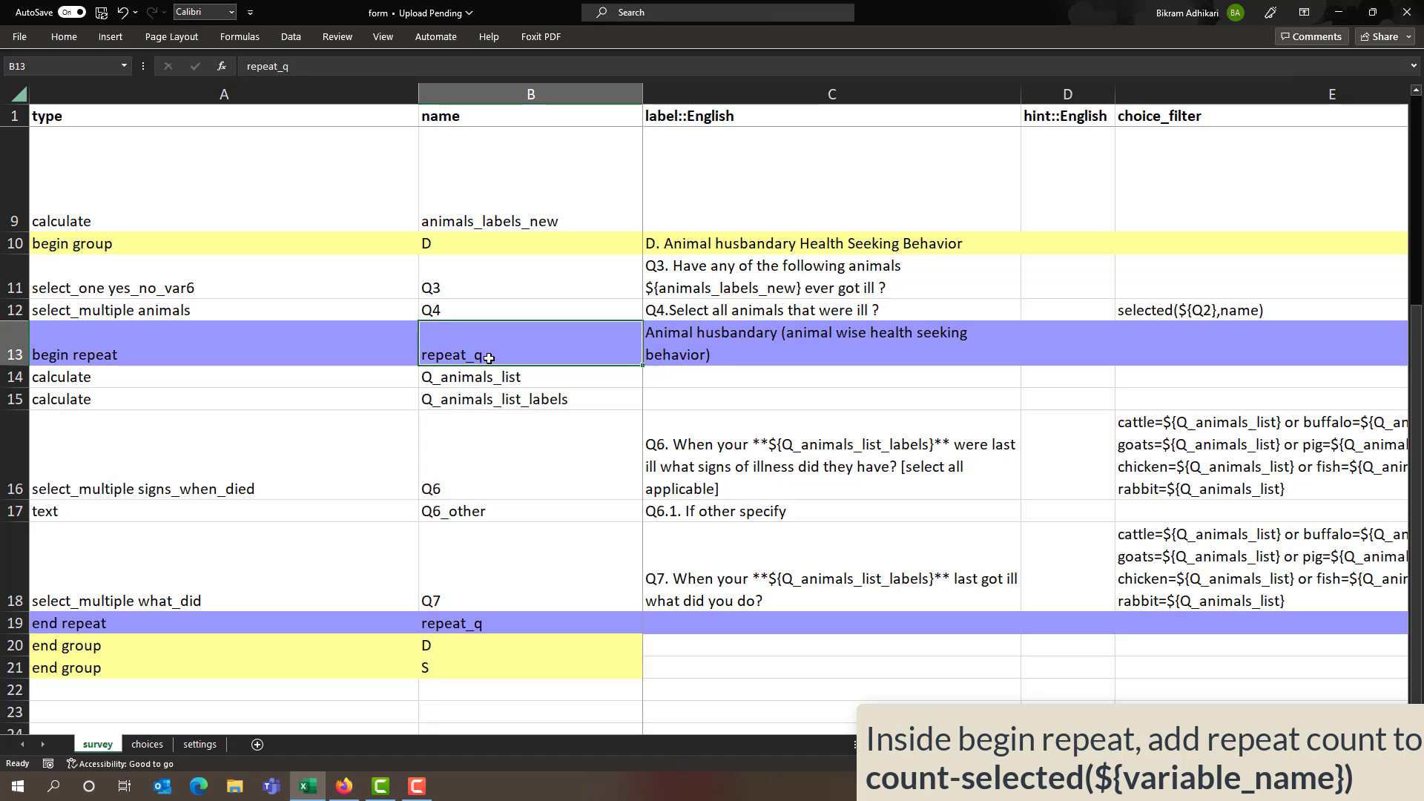
Highlight the begin repeat row 13 and locate its repeat_count entry count-selected(${Q4})
{"action": "left_click", "coordinate": [9, 344]}
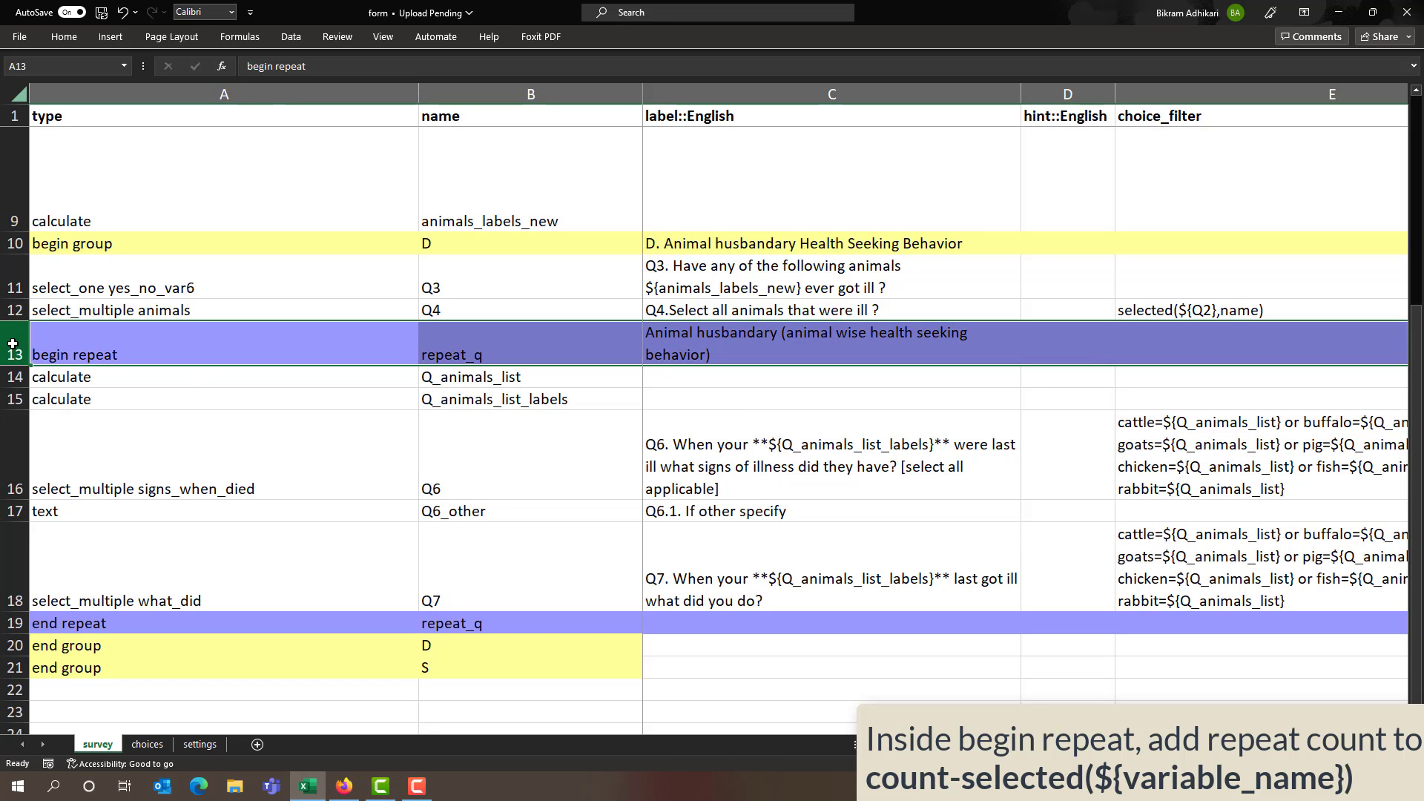
{"action": "left_click", "coordinate": [113, 355]}
{"action": "scroll", "coordinate": [868, 369], "scroll_direction": "right", "scroll_amount": 4}
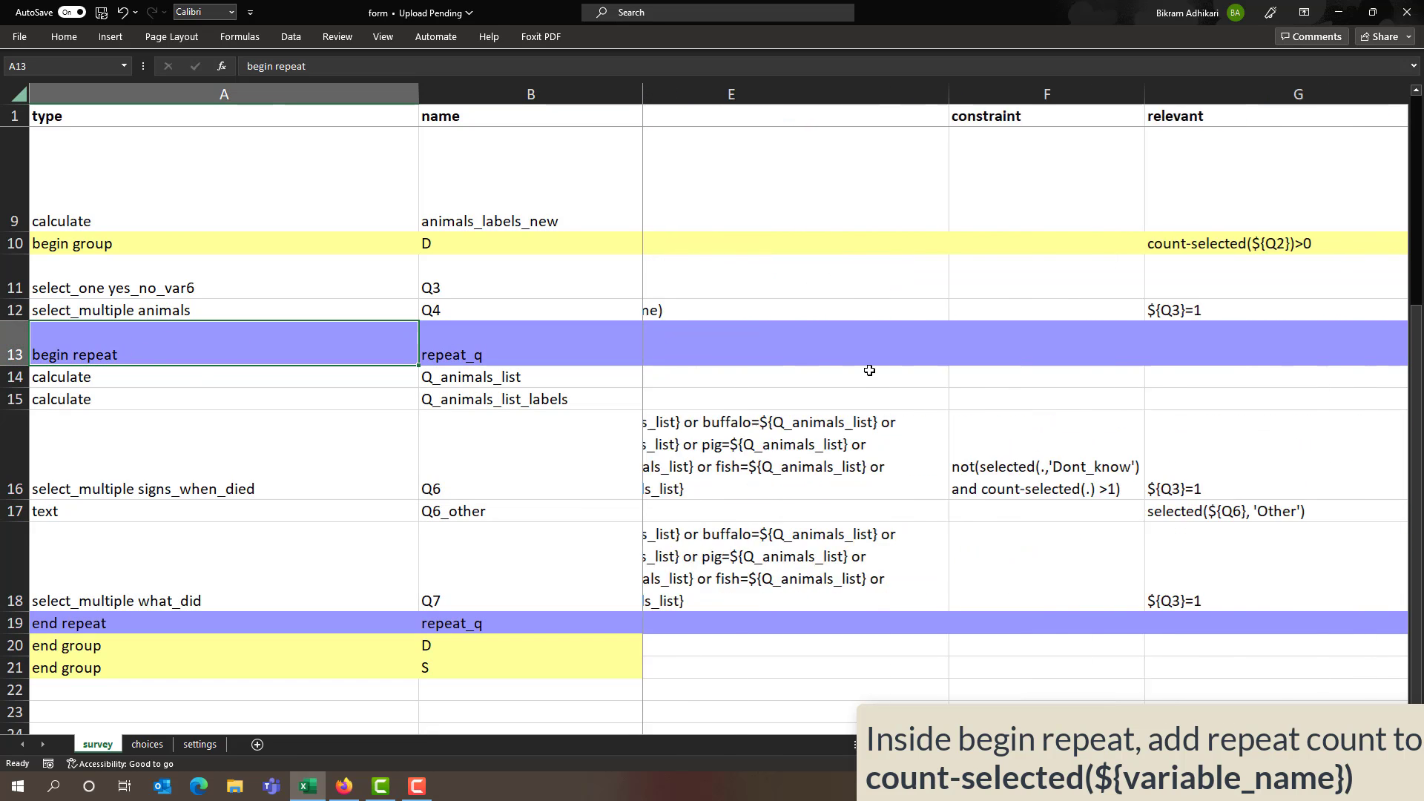
{"action": "scroll", "coordinate": [1095, 371], "scroll_direction": "right", "scroll_amount": 1}
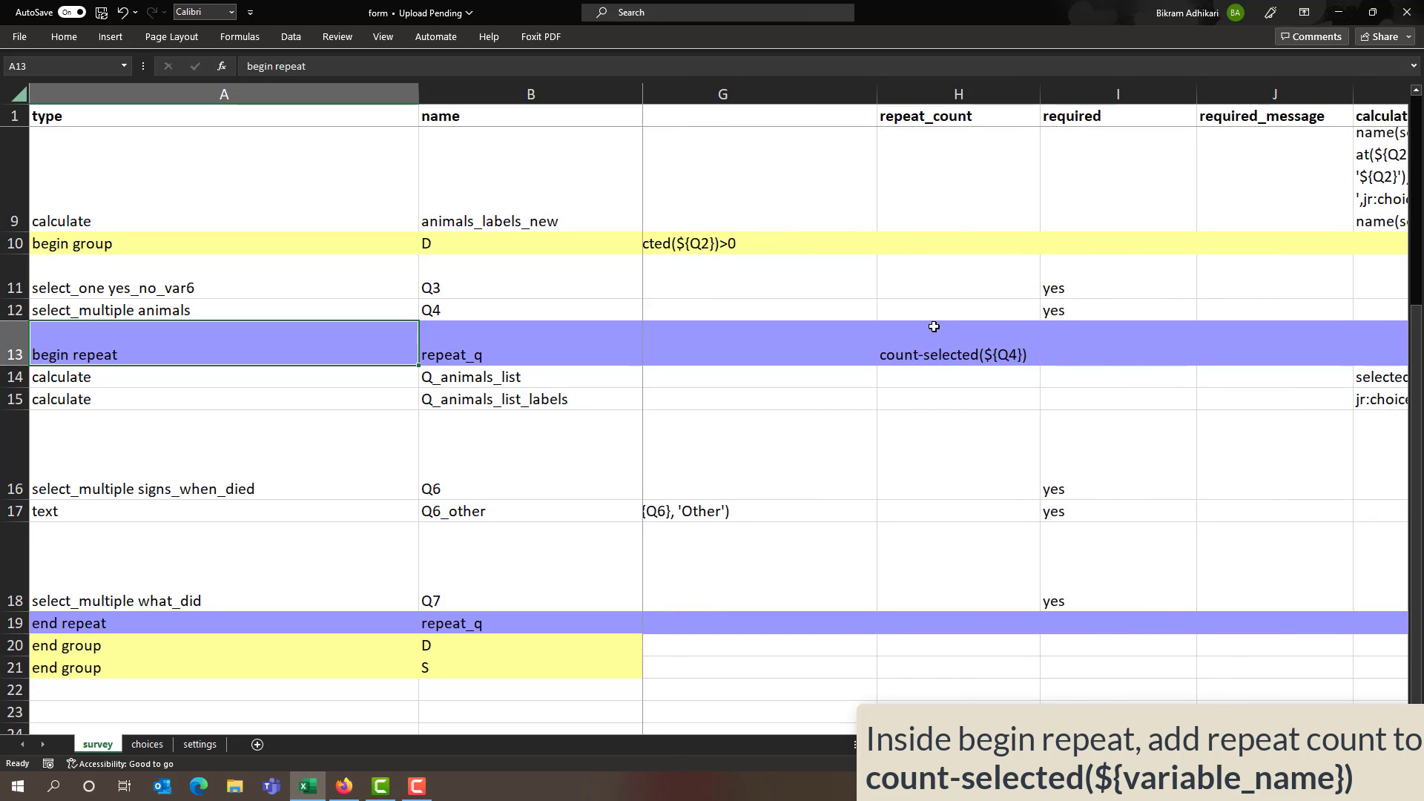
{"action": "left_click", "coordinate": [929, 347]}
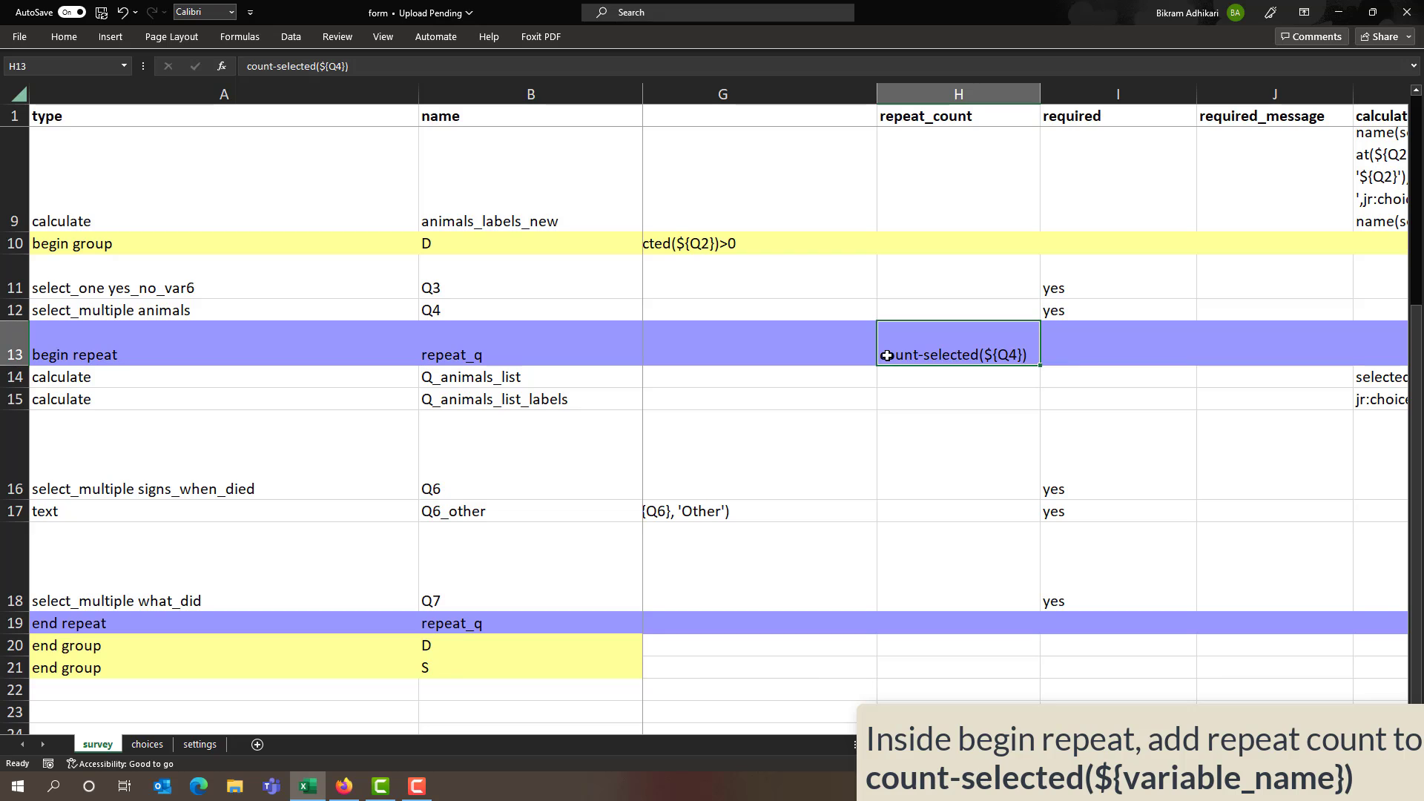
Highlight the ${Q4} argument in the repeat_count formula and the Q4 row it refers to, then reselect the repeat_count cell
{"action": "double_click", "coordinate": [1017, 357]}
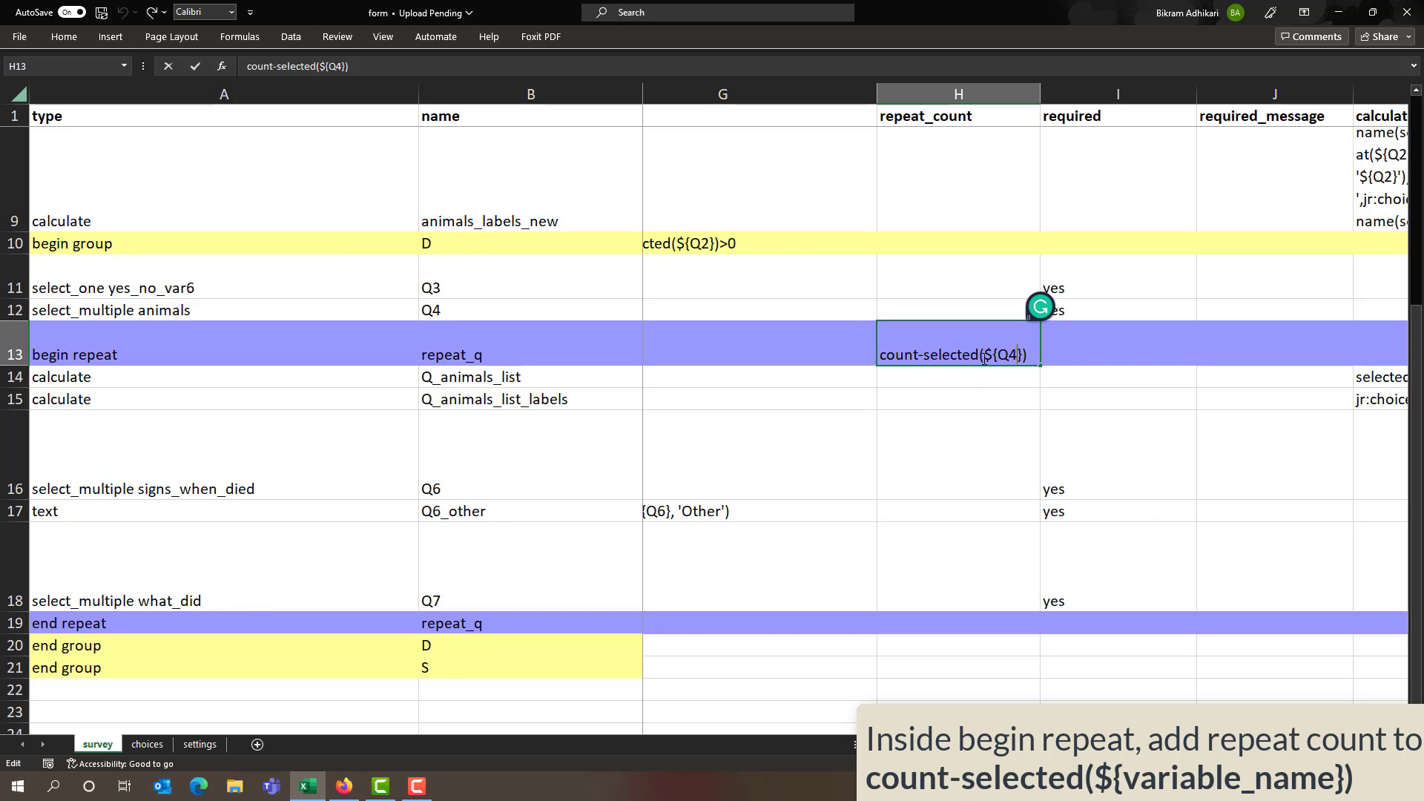
{"action": "left_click_drag", "start_coordinate": [984, 358], "coordinate": [1025, 358]}
{"action": "left_click", "coordinate": [17, 310]}
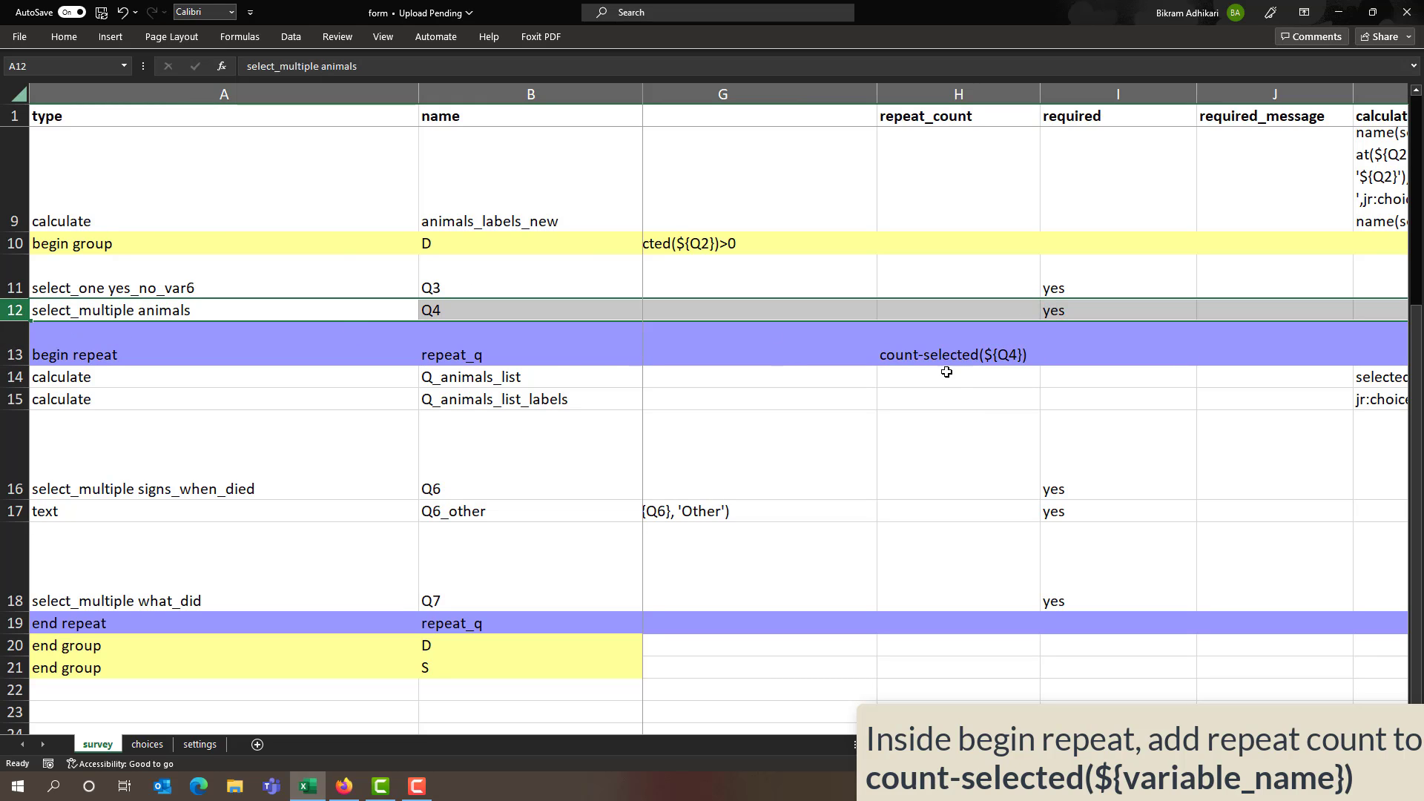
{"action": "left_click", "coordinate": [912, 349]}
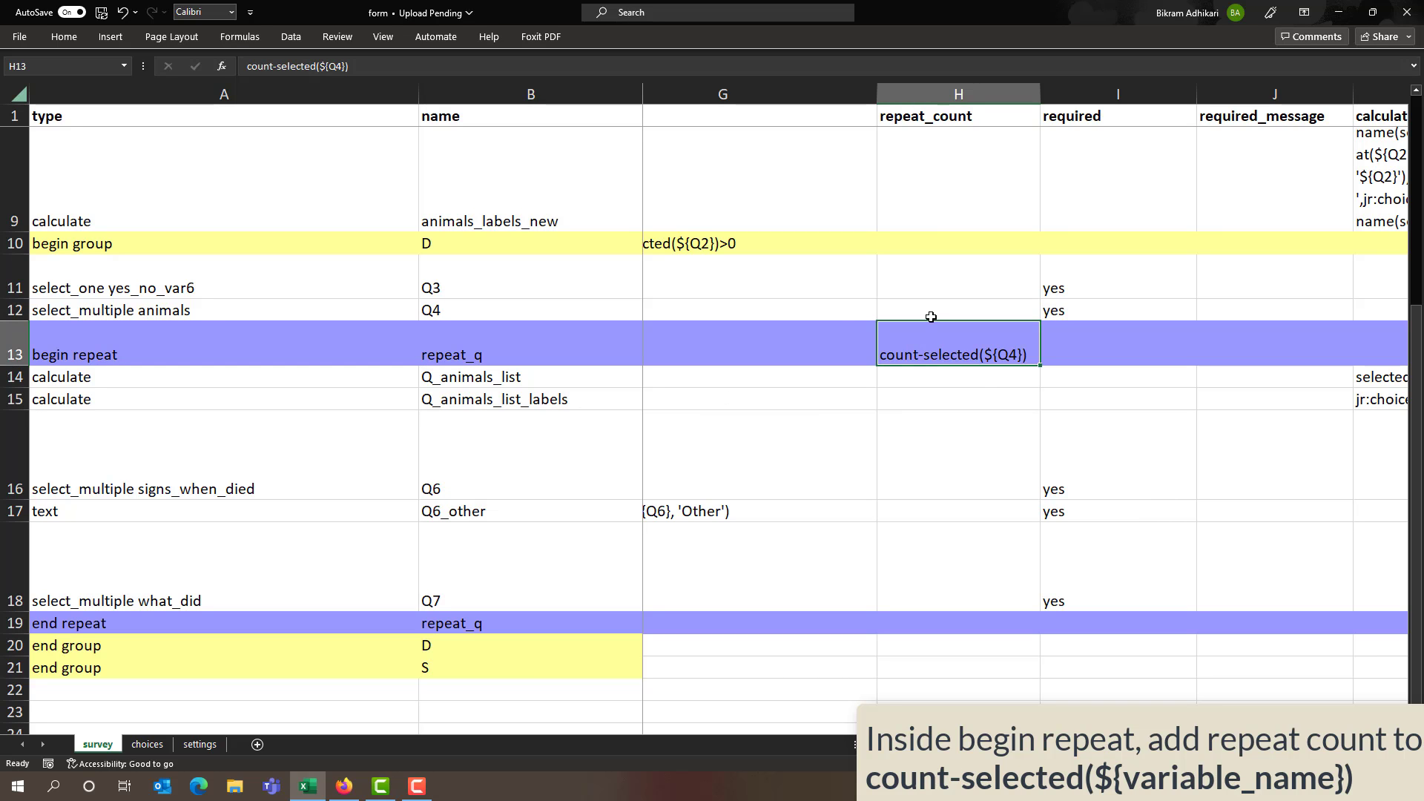
{"action": "scroll", "coordinate": [927, 454], "scroll_direction": "left", "scroll_amount": 5}
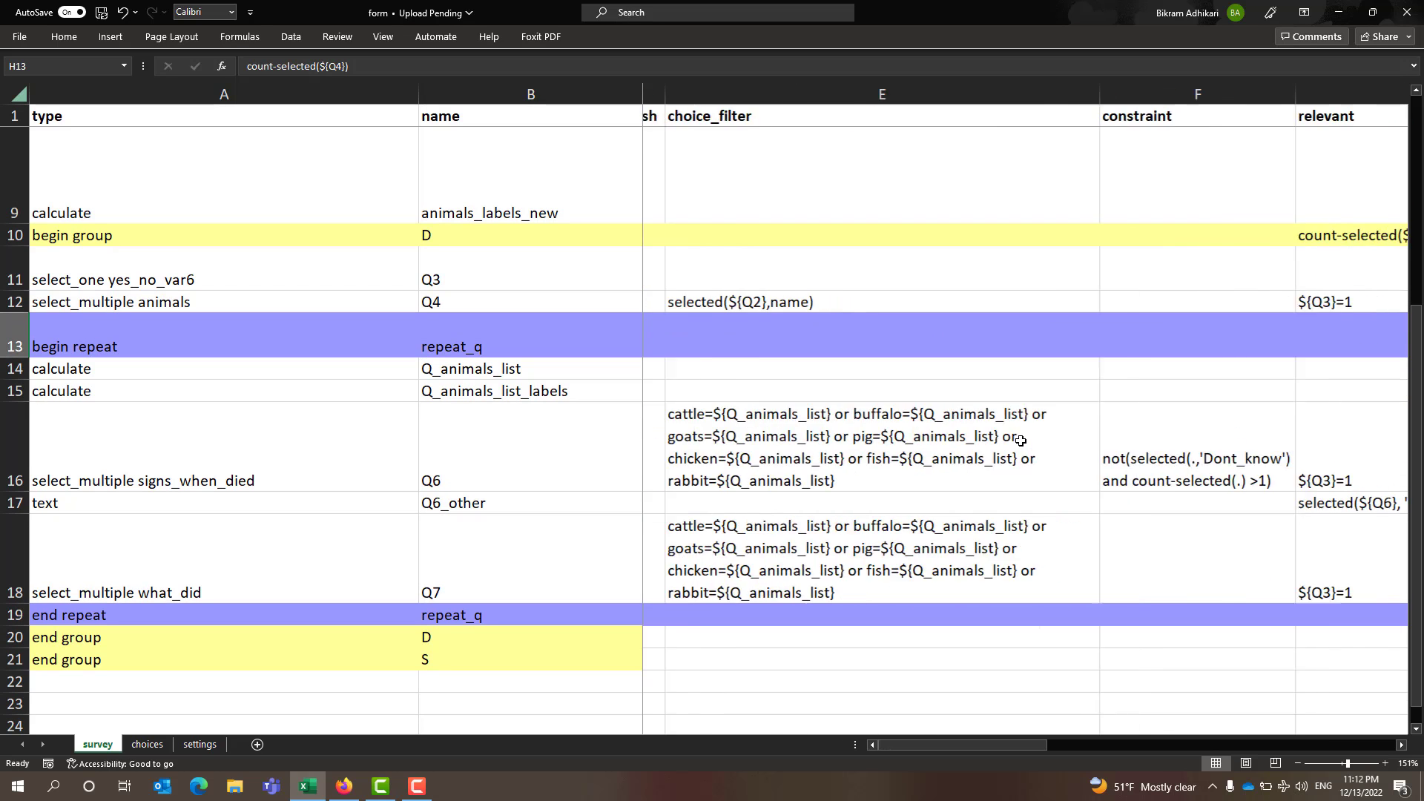
{"action": "scroll", "coordinate": [1020, 441], "scroll_direction": "right", "scroll_amount": 4}
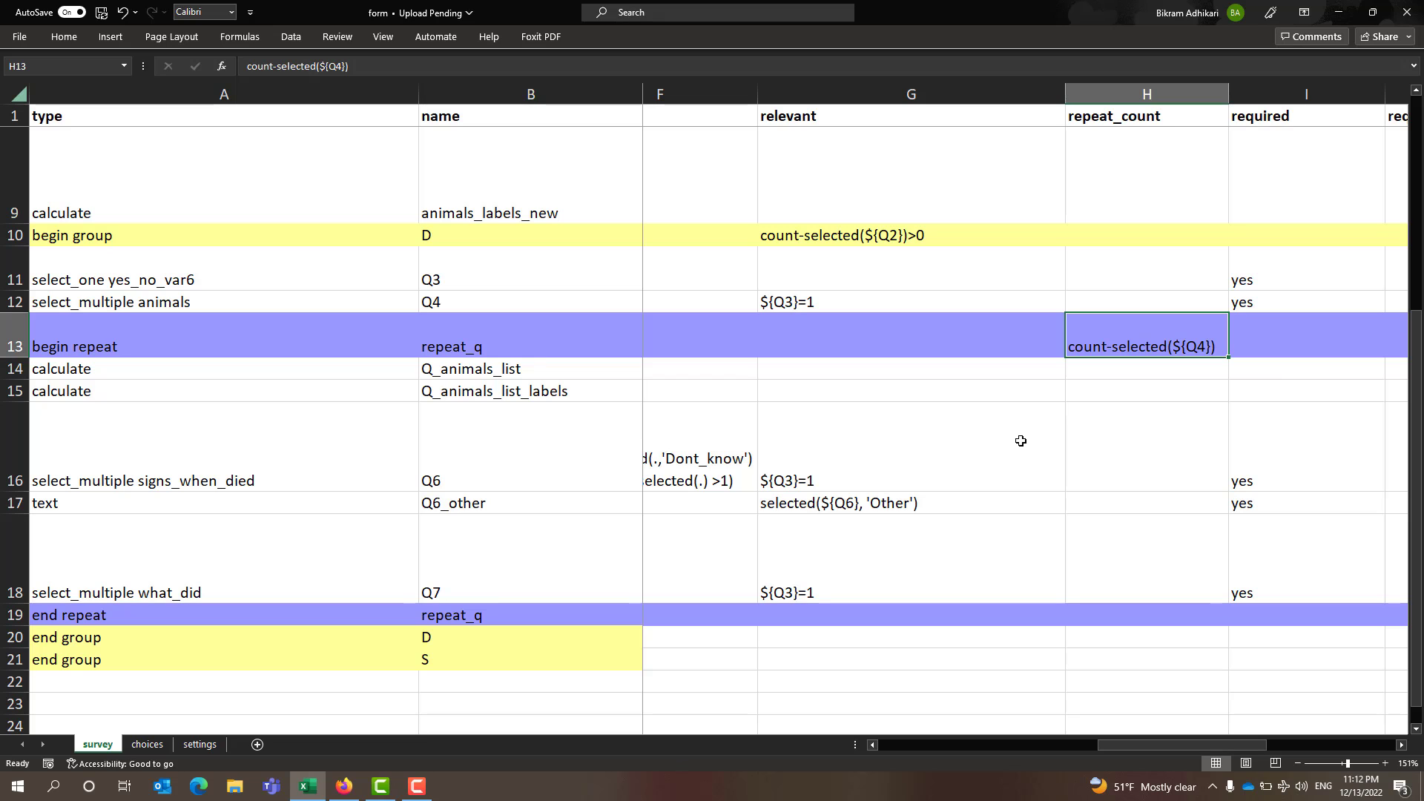
{"action": "scroll", "coordinate": [1021, 441], "scroll_direction": "left", "scroll_amount": 5}
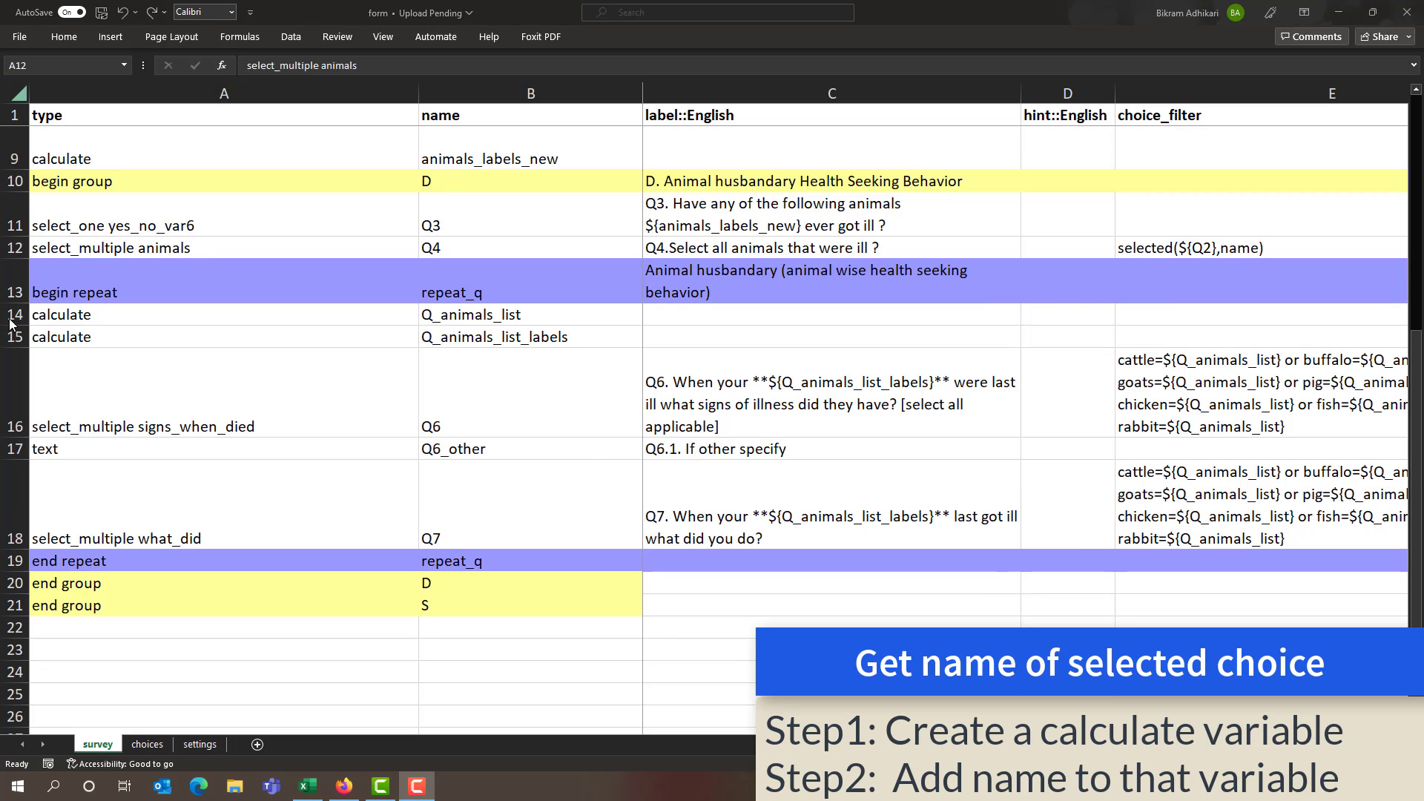
Highlight the Q_animals_list calculate row 14 and the Q4 row 12 it draws on, then the Q_animals_list_labels calculate row 15
{"action": "left_click", "coordinate": [13, 315]}
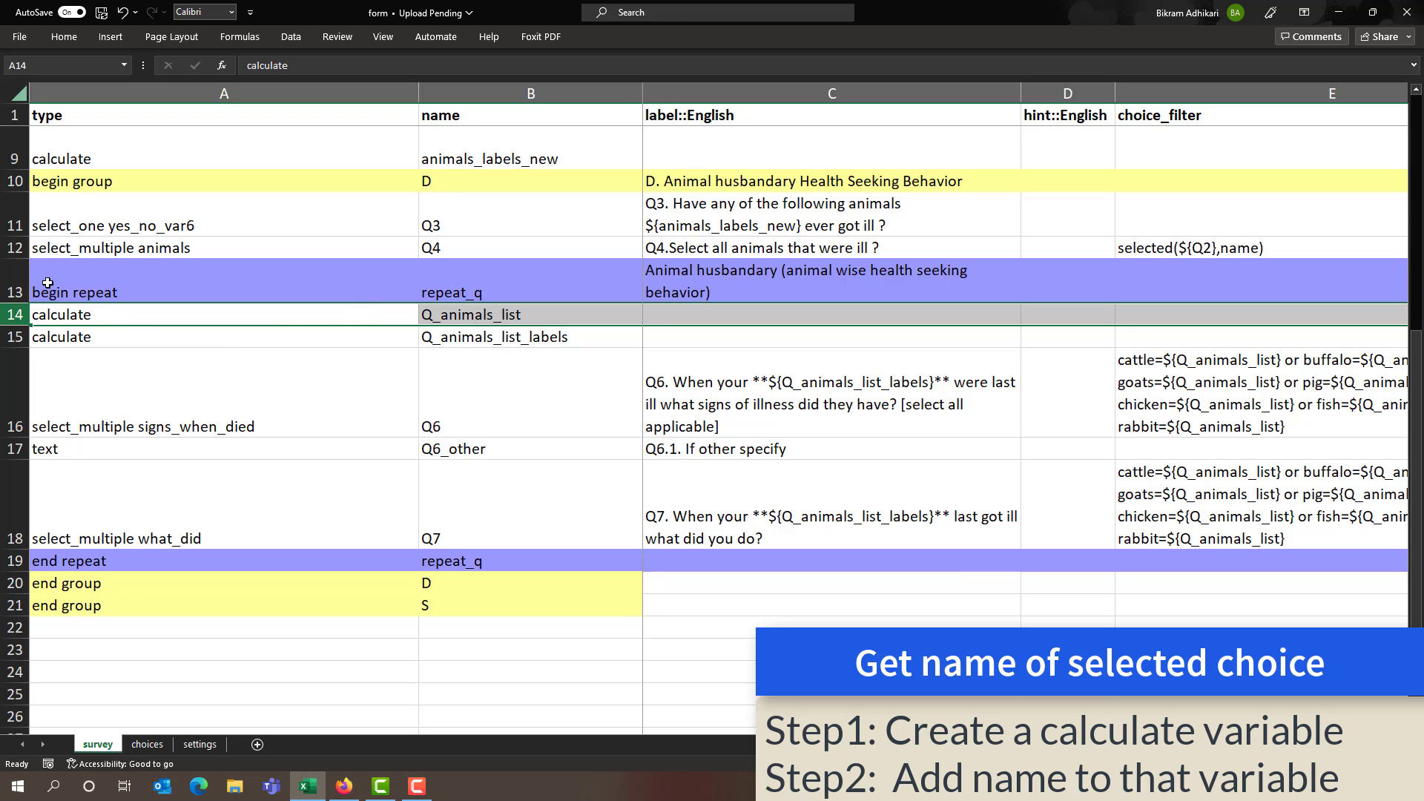
{"action": "left_click", "coordinate": [15, 248]}
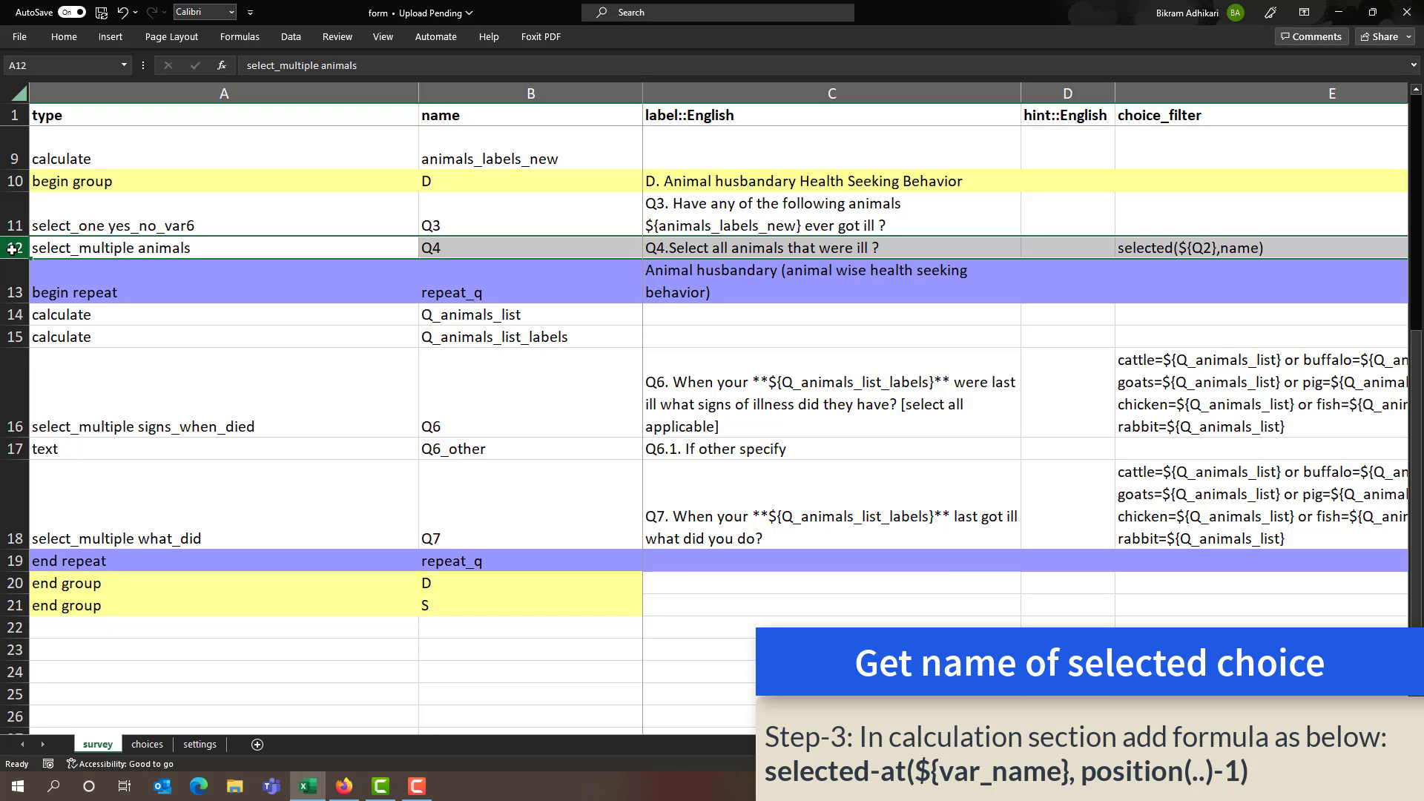
{"action": "left_click", "coordinate": [15, 317]}
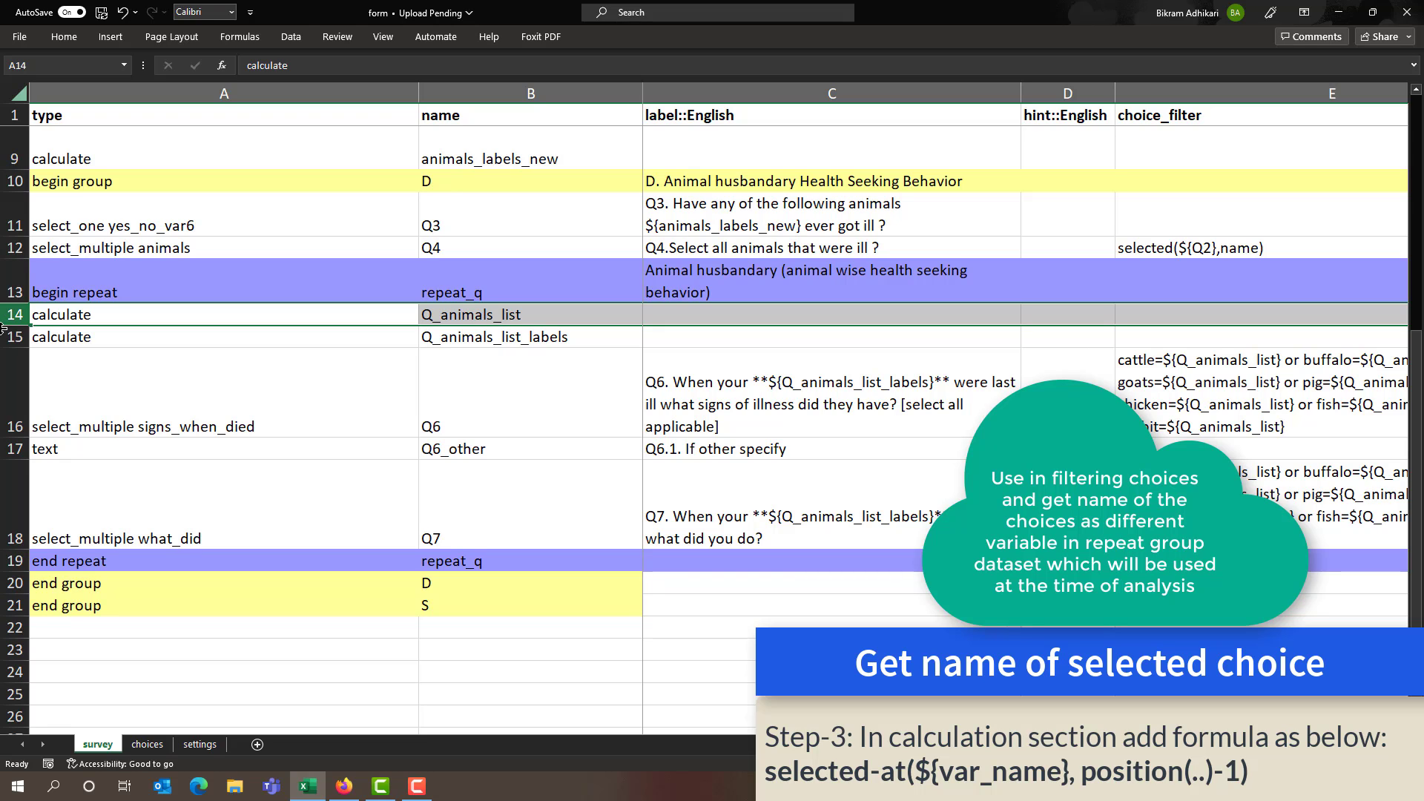
{"action": "left_click", "coordinate": [13, 337]}
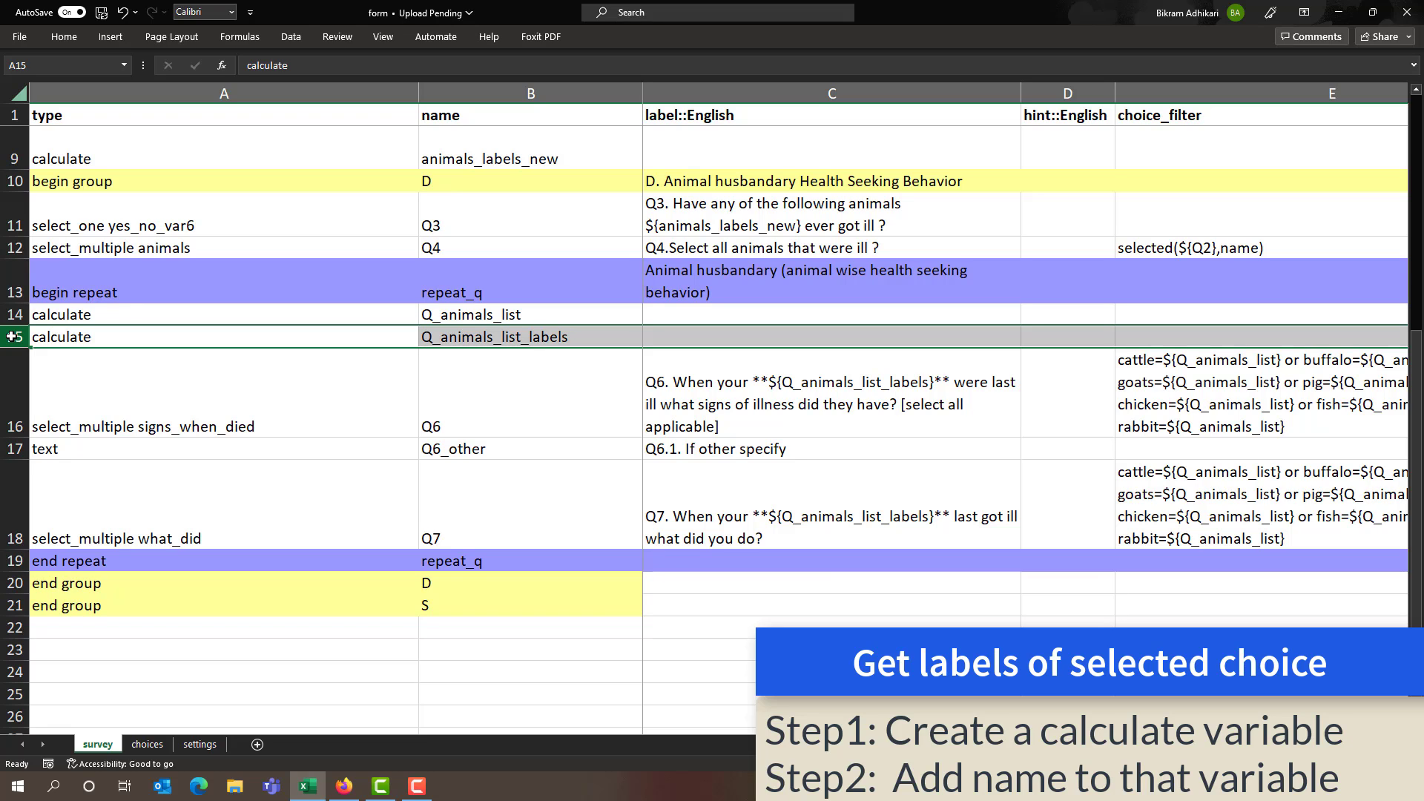
Highlight the Q_animals_list variable in row 14 and the Q6 choice_filter cell that uses it
{"action": "left_click", "coordinate": [14, 313]}
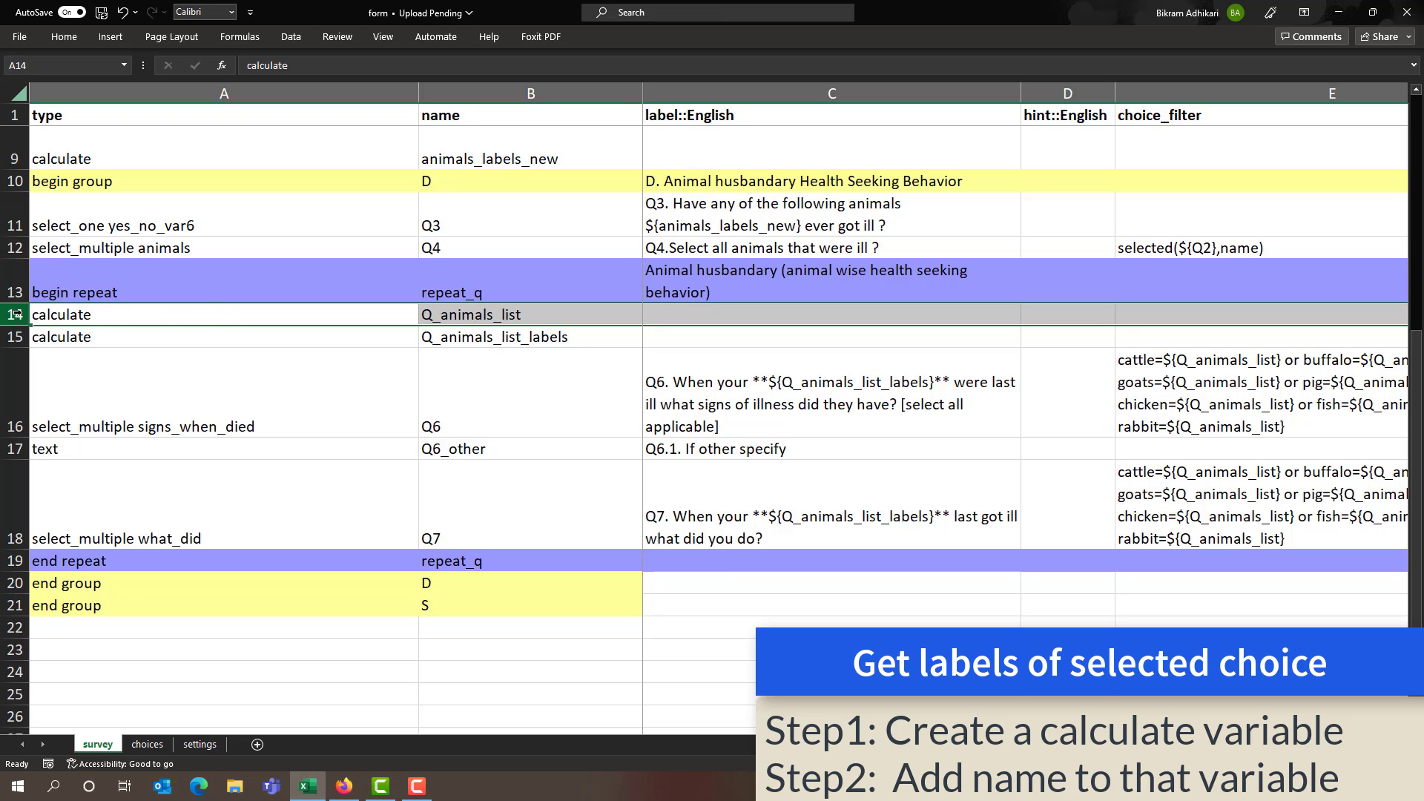
{"action": "left_click", "coordinate": [472, 312]}
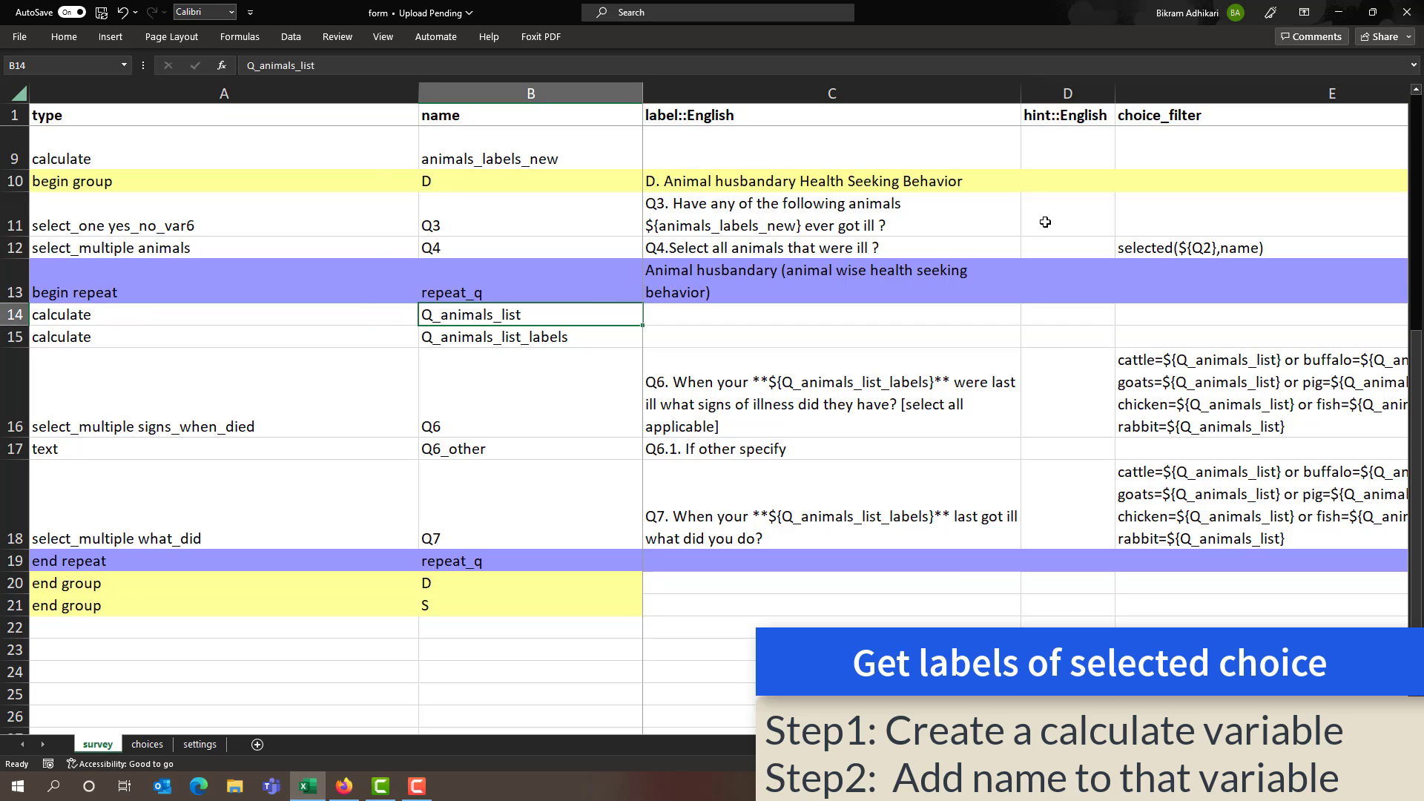
{"action": "left_click", "coordinate": [1210, 390]}
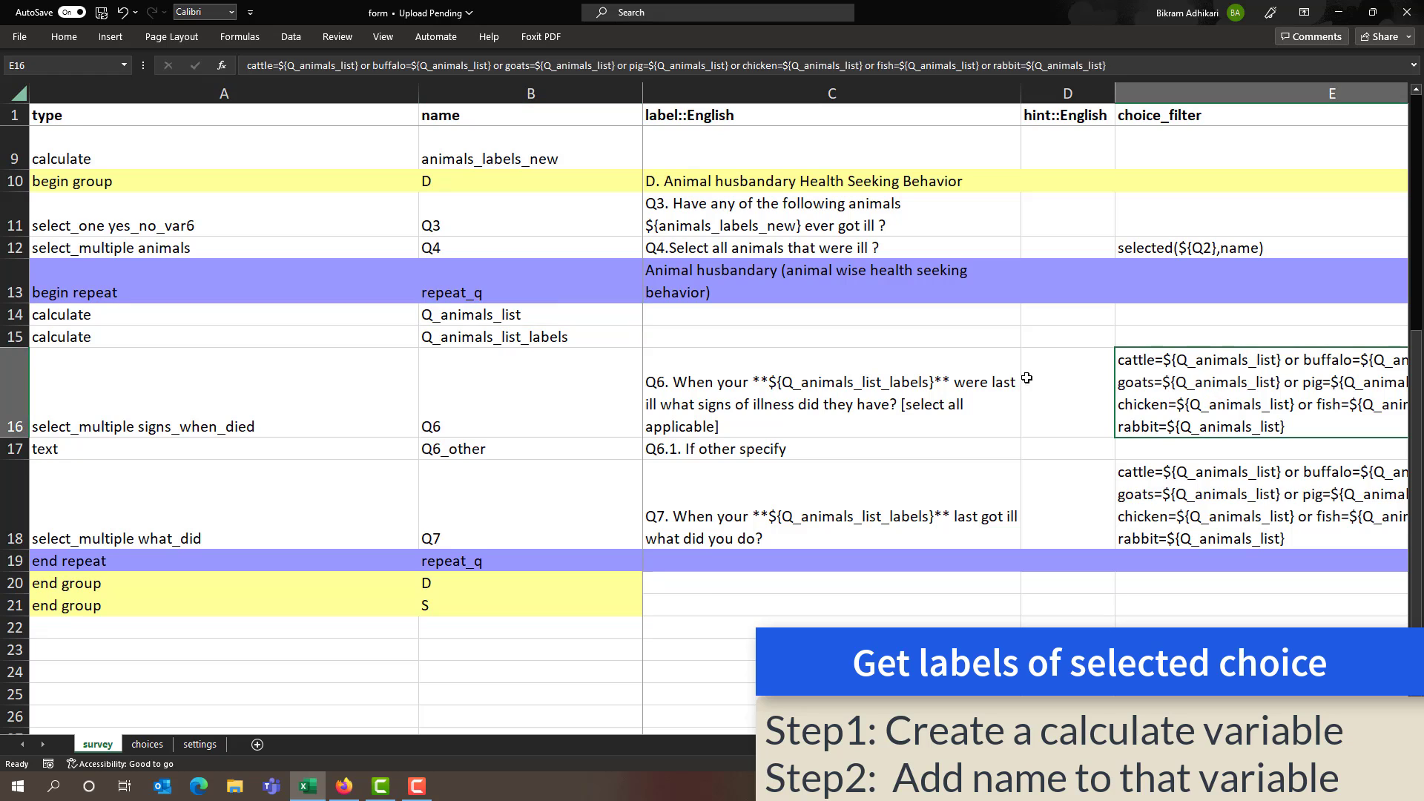
Highlight the Q_animals_list_labels row, the Q6 question label that references it, and the variable's name cell
{"action": "left_click", "coordinate": [22, 336]}
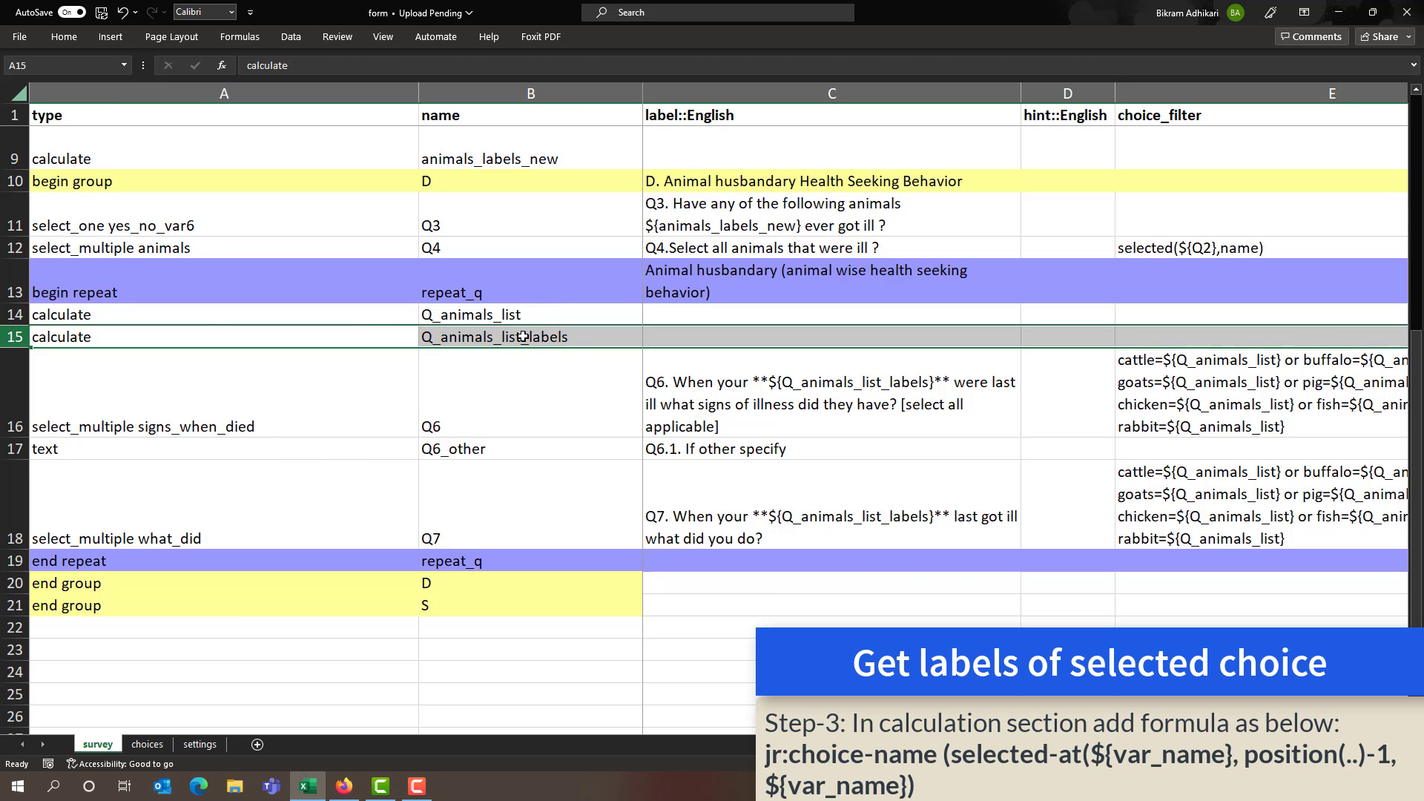
{"action": "left_click", "coordinate": [823, 391]}
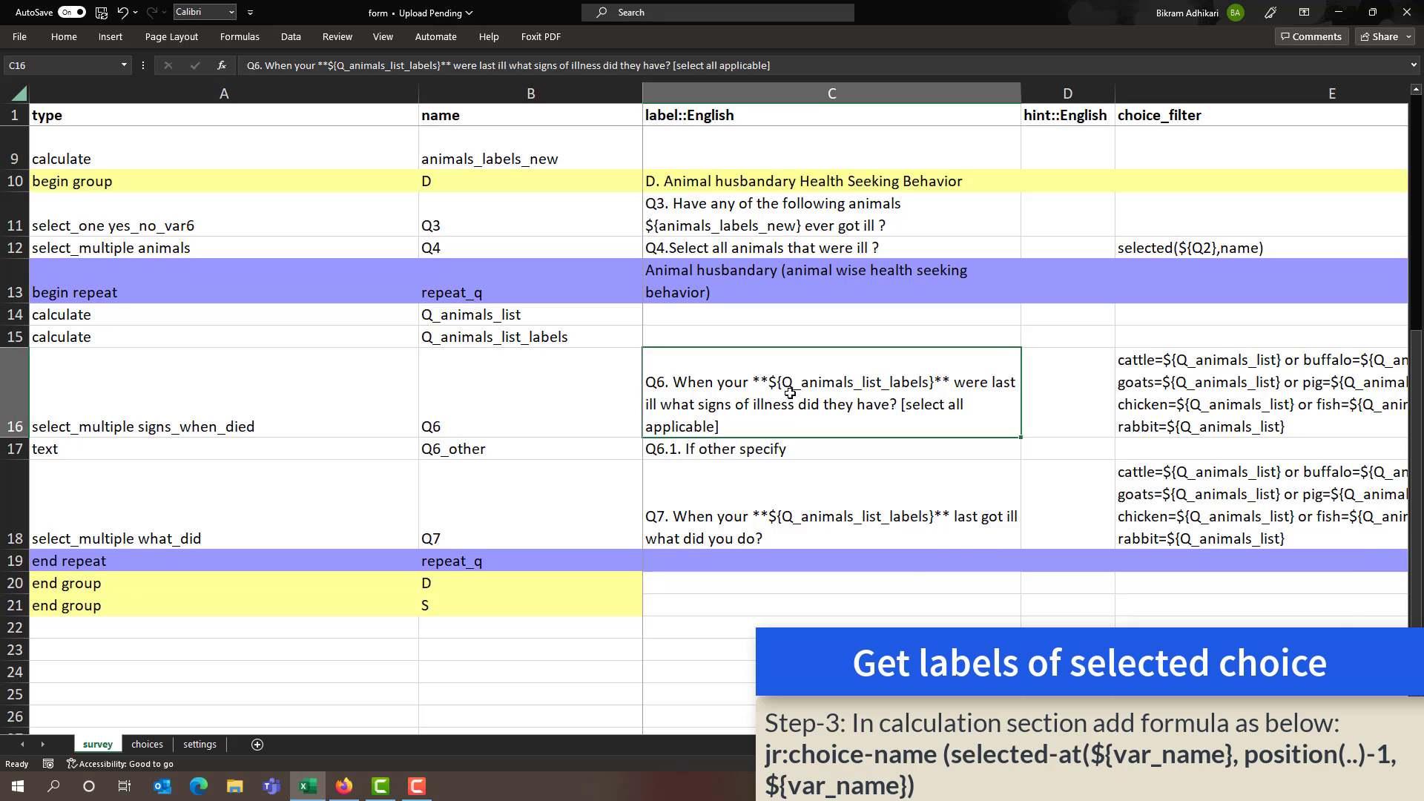
{"action": "left_click", "coordinate": [481, 341]}
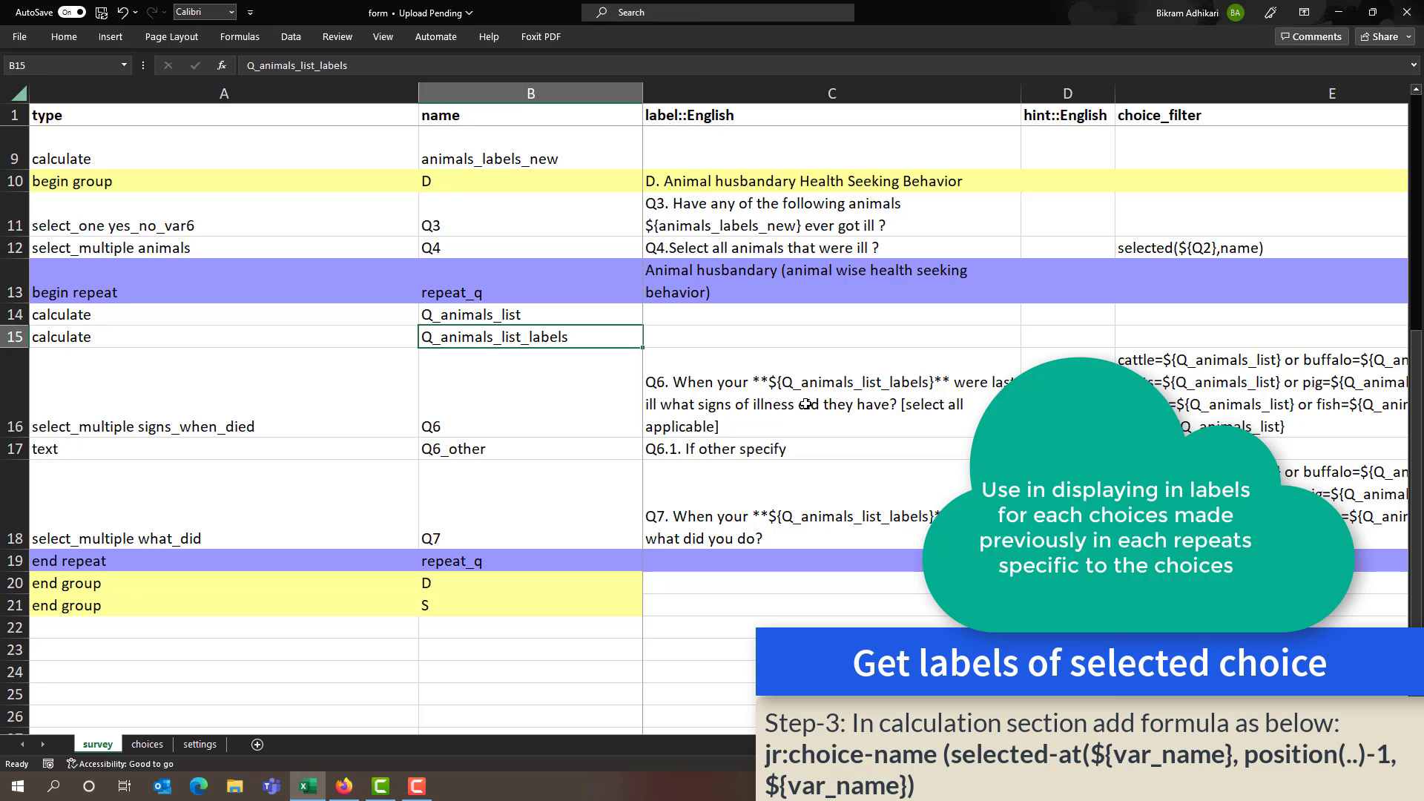
Highlight row 14 and select its calculation formula selected-at(${Q4}, position(..)-1)
{"action": "left_click", "coordinate": [15, 314]}
{"action": "scroll", "coordinate": [933, 357], "scroll_direction": "right", "scroll_amount": 5}
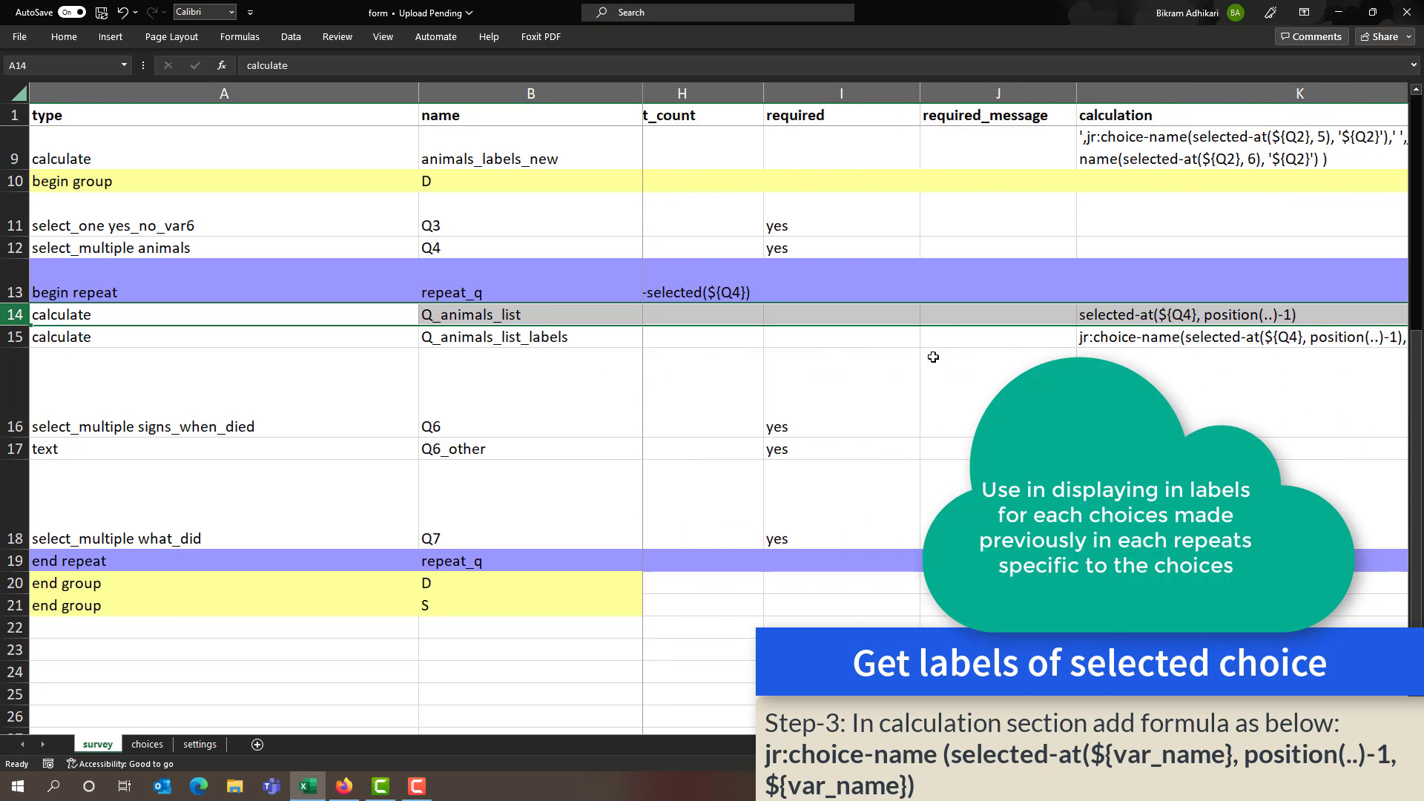
{"action": "scroll", "coordinate": [933, 357], "scroll_direction": "right", "scroll_amount": 3}
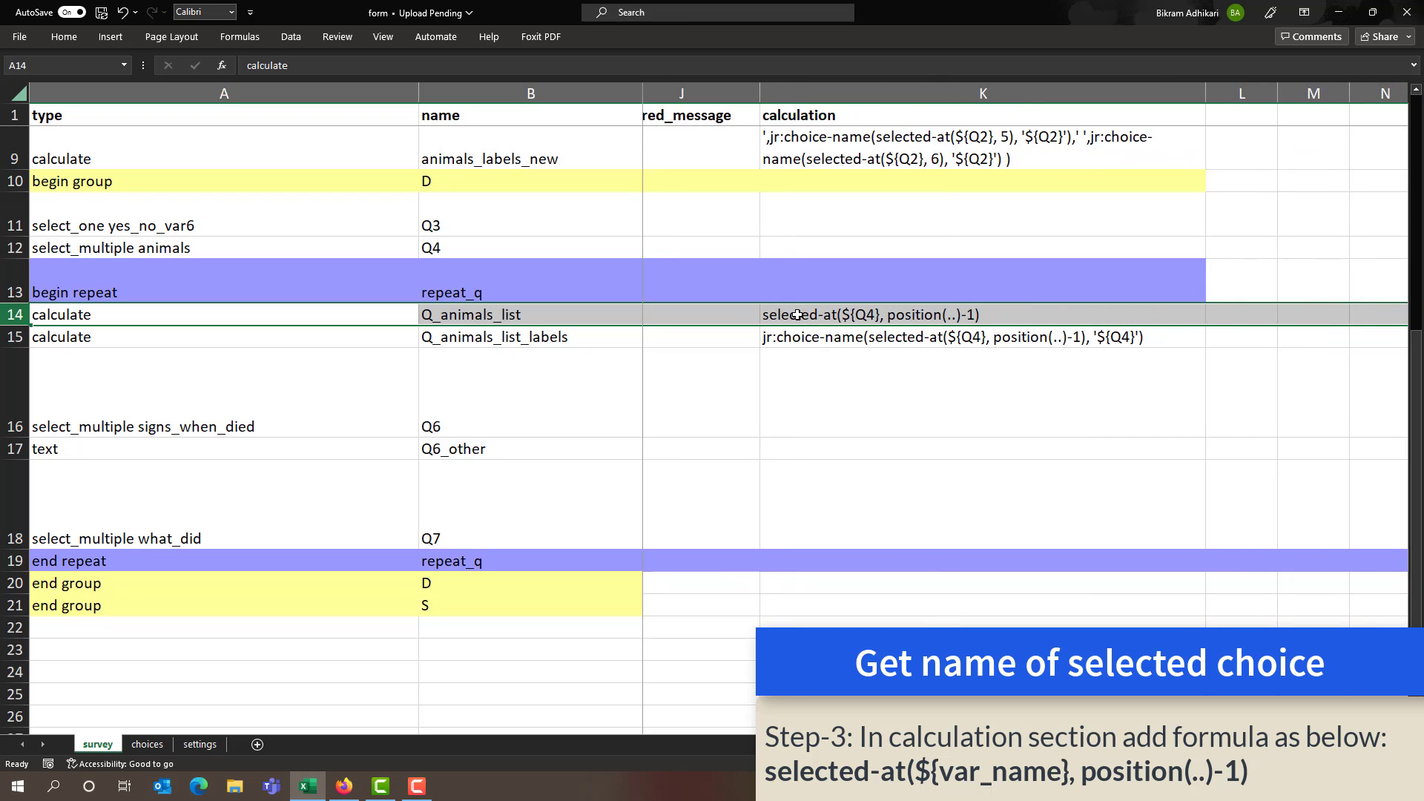
{"action": "left_click", "coordinate": [810, 316]}
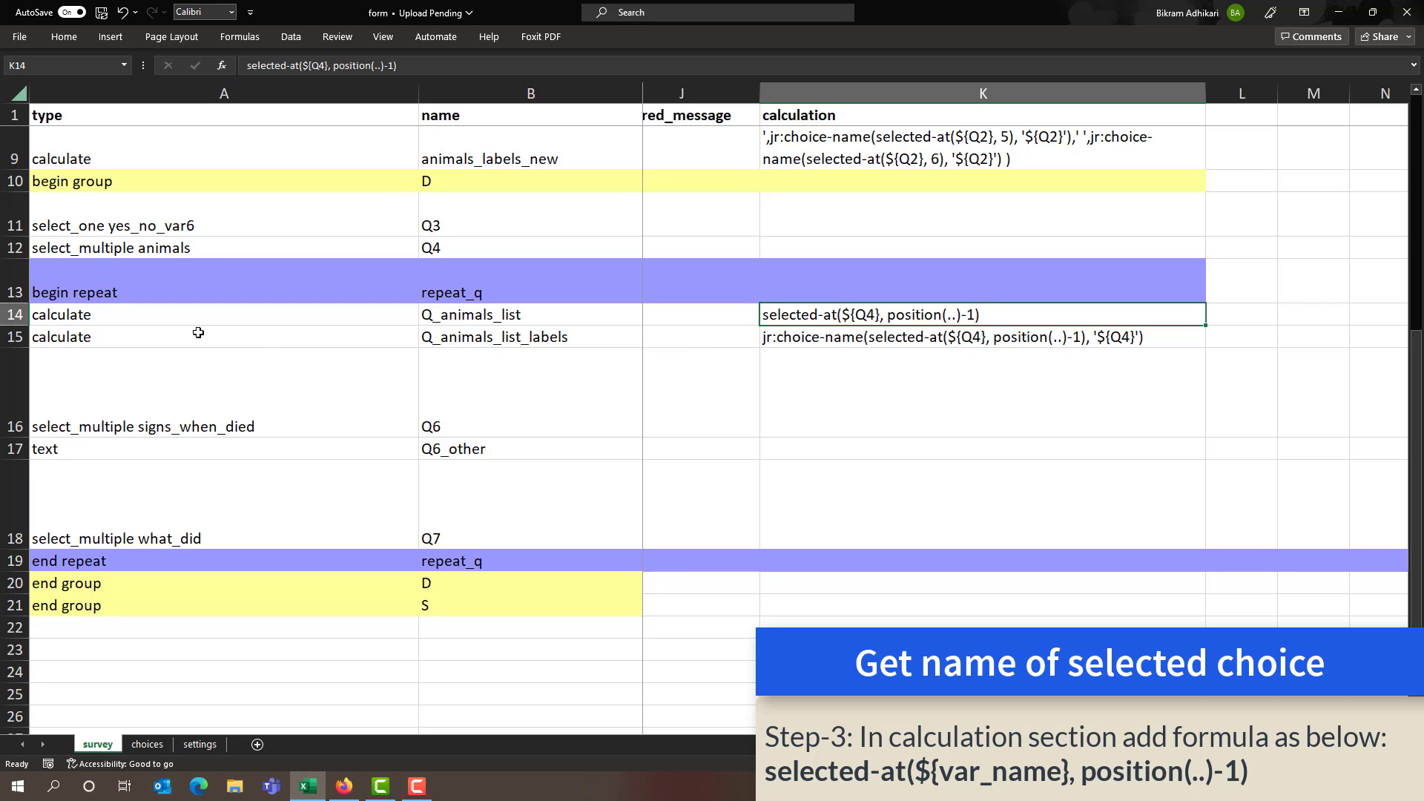
Highlight row 15 and select its calculation formula jr:choice-name(selected-at(${Q4}, position(..)-1), '${Q4}')
{"action": "left_click", "coordinate": [20, 337]}
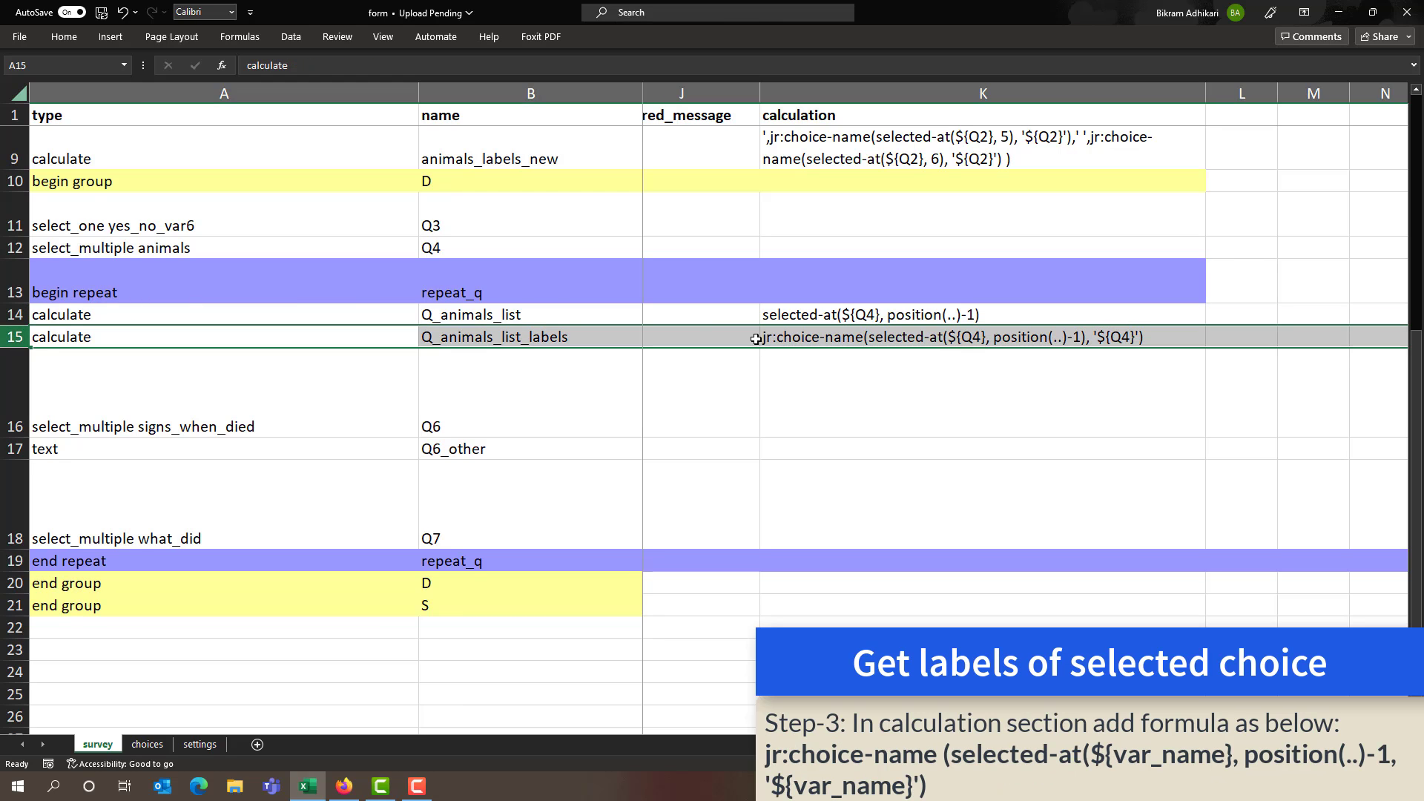
{"action": "left_click", "coordinate": [849, 340]}
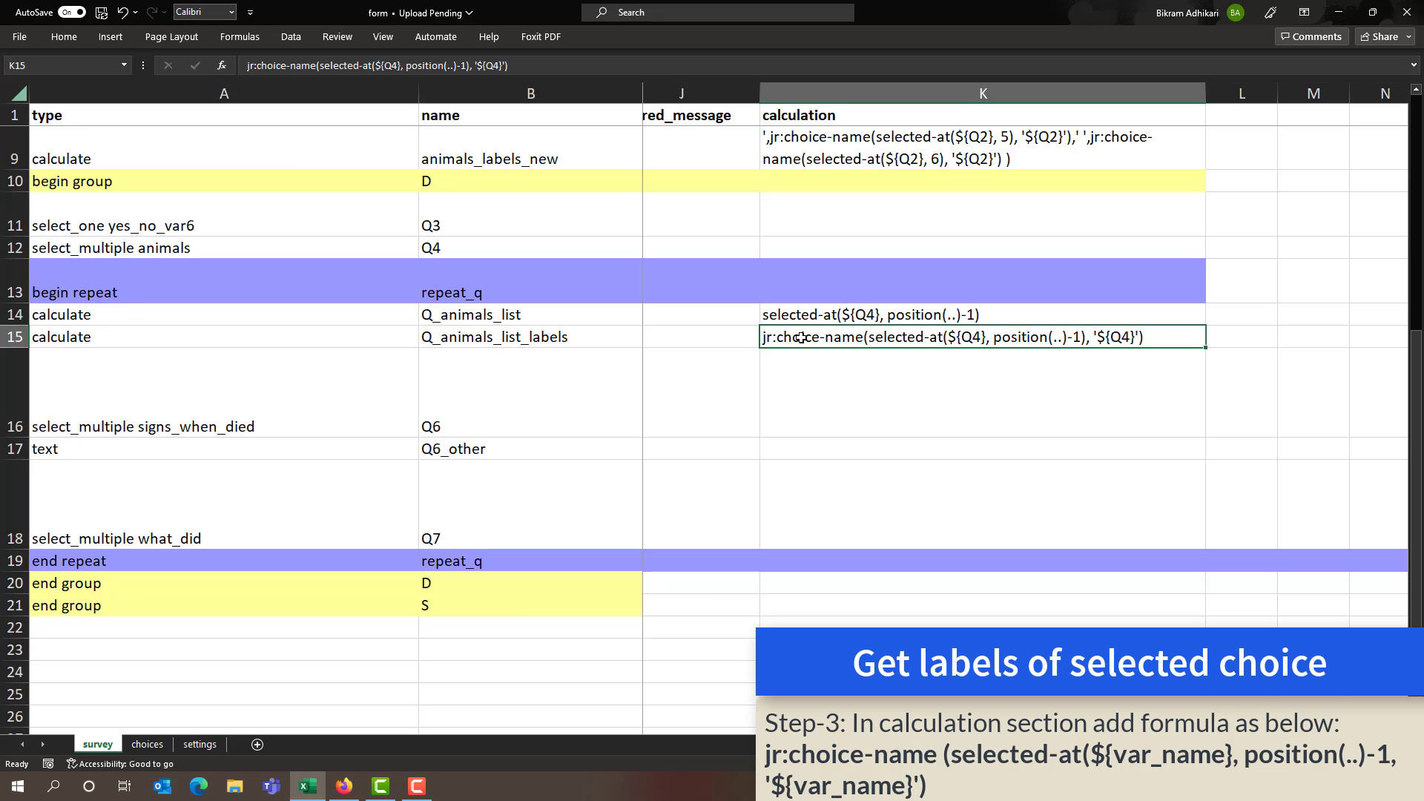
{"action": "left_click", "coordinate": [823, 382]}
{"action": "left_click", "coordinate": [808, 341]}
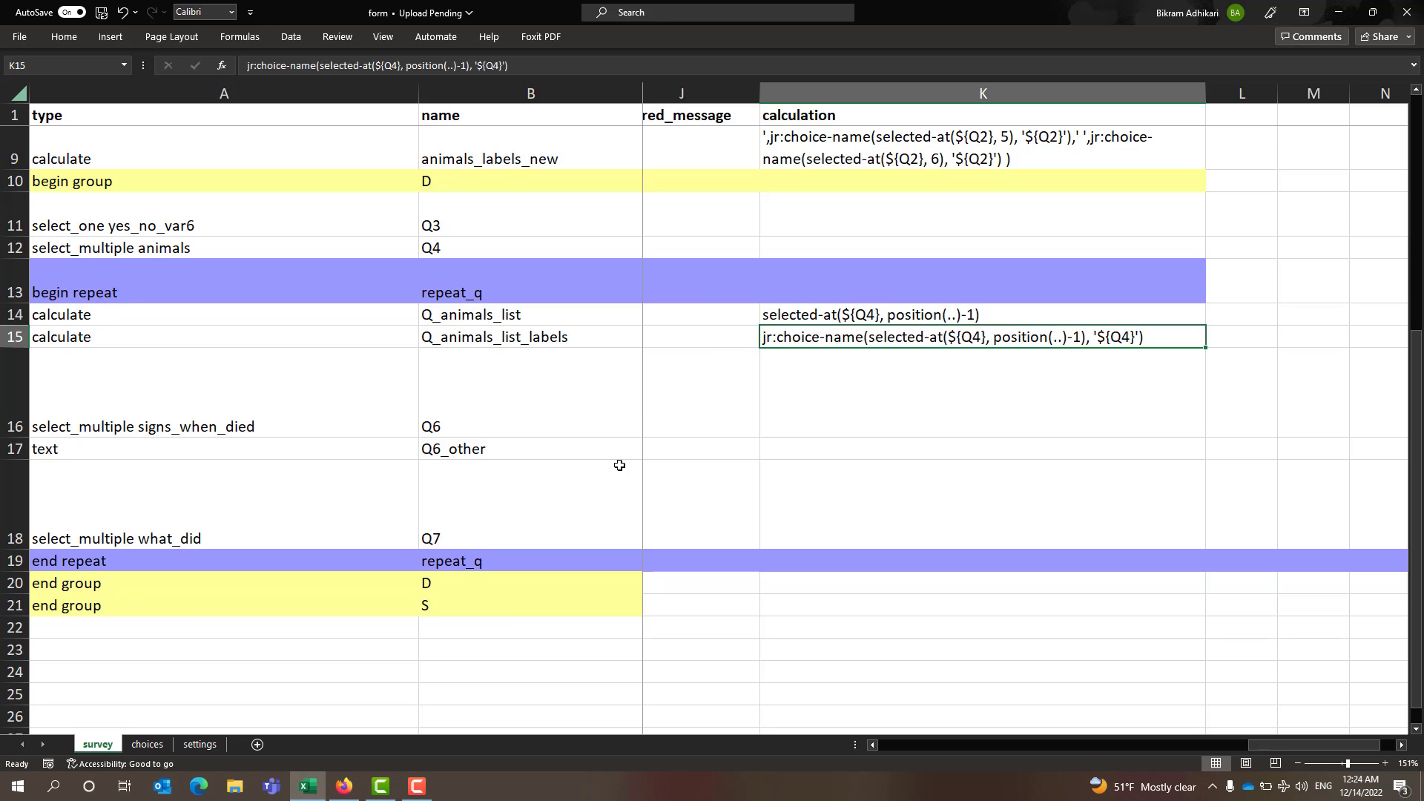
Compare the Q6 and Q7 choices offered for each selected animal in the Firefox form preview, then return to the Excel workbook
{"action": "scroll", "coordinate": [882, 458], "scroll_direction": "left", "scroll_amount": 5}
{"action": "scroll", "coordinate": [873, 457], "scroll_direction": "left", "scroll_amount": 3}
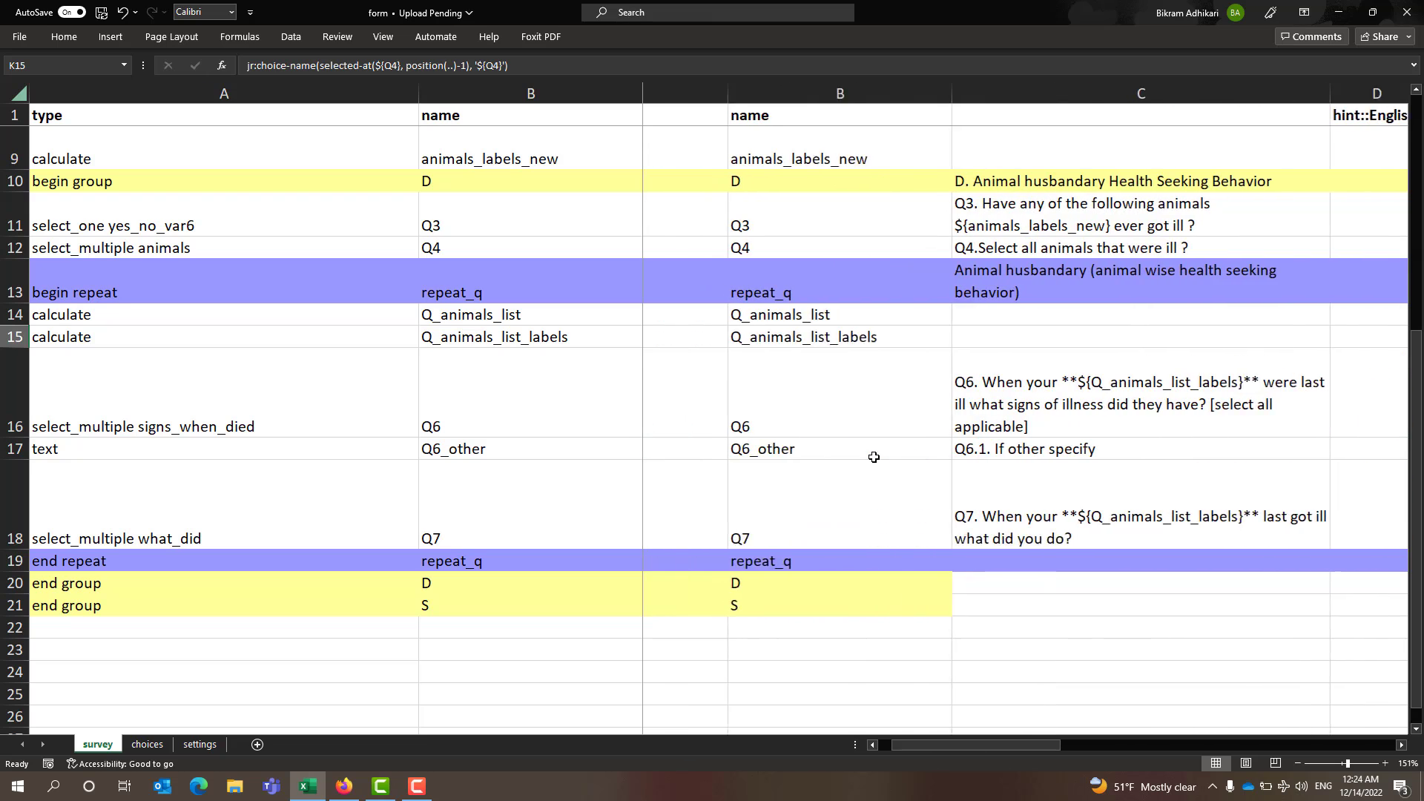
{"action": "scroll", "coordinate": [890, 445], "scroll_direction": "right", "scroll_amount": 4}
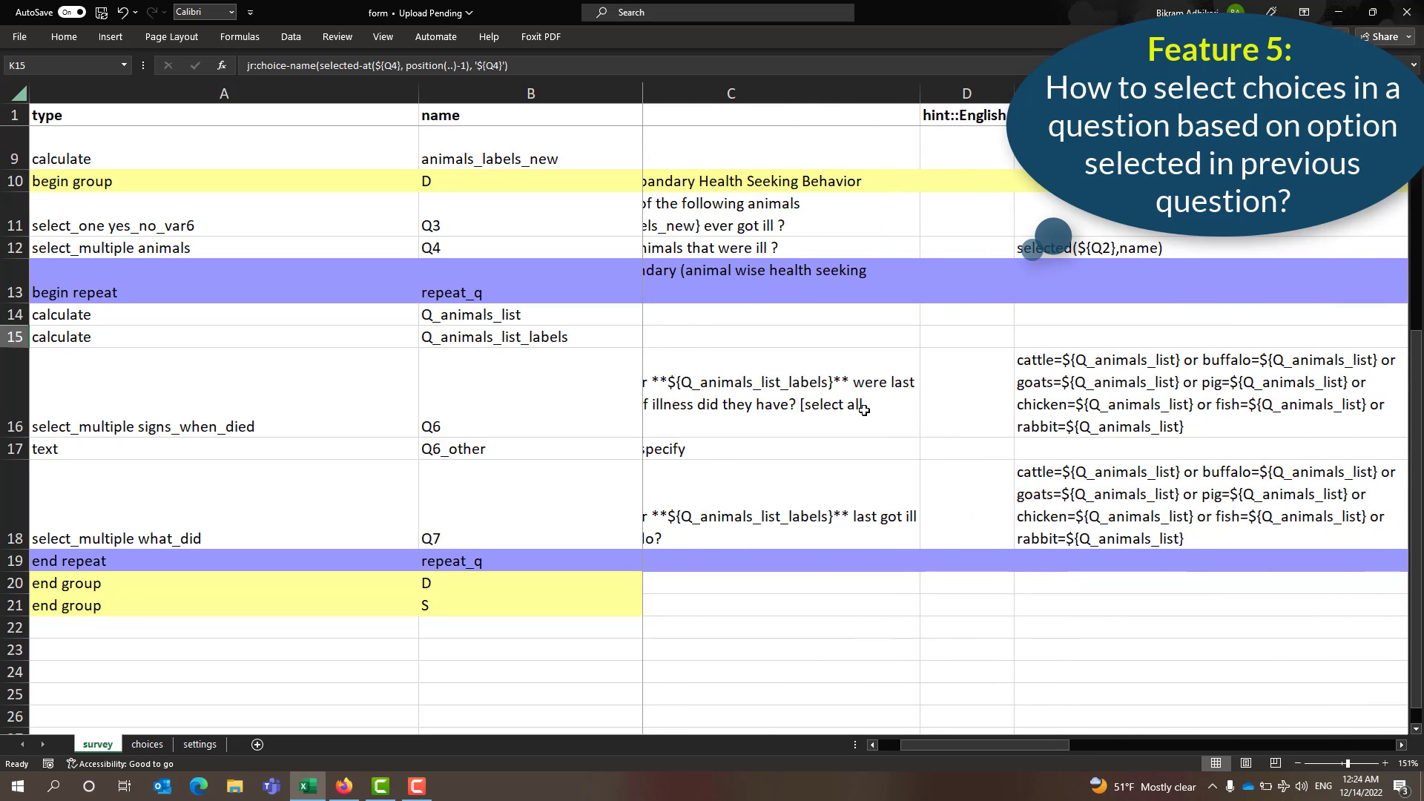
{"action": "left_click", "coordinate": [343, 785]}
{"action": "scroll", "coordinate": [564, 578], "scroll_direction": "up", "scroll_amount": 5}
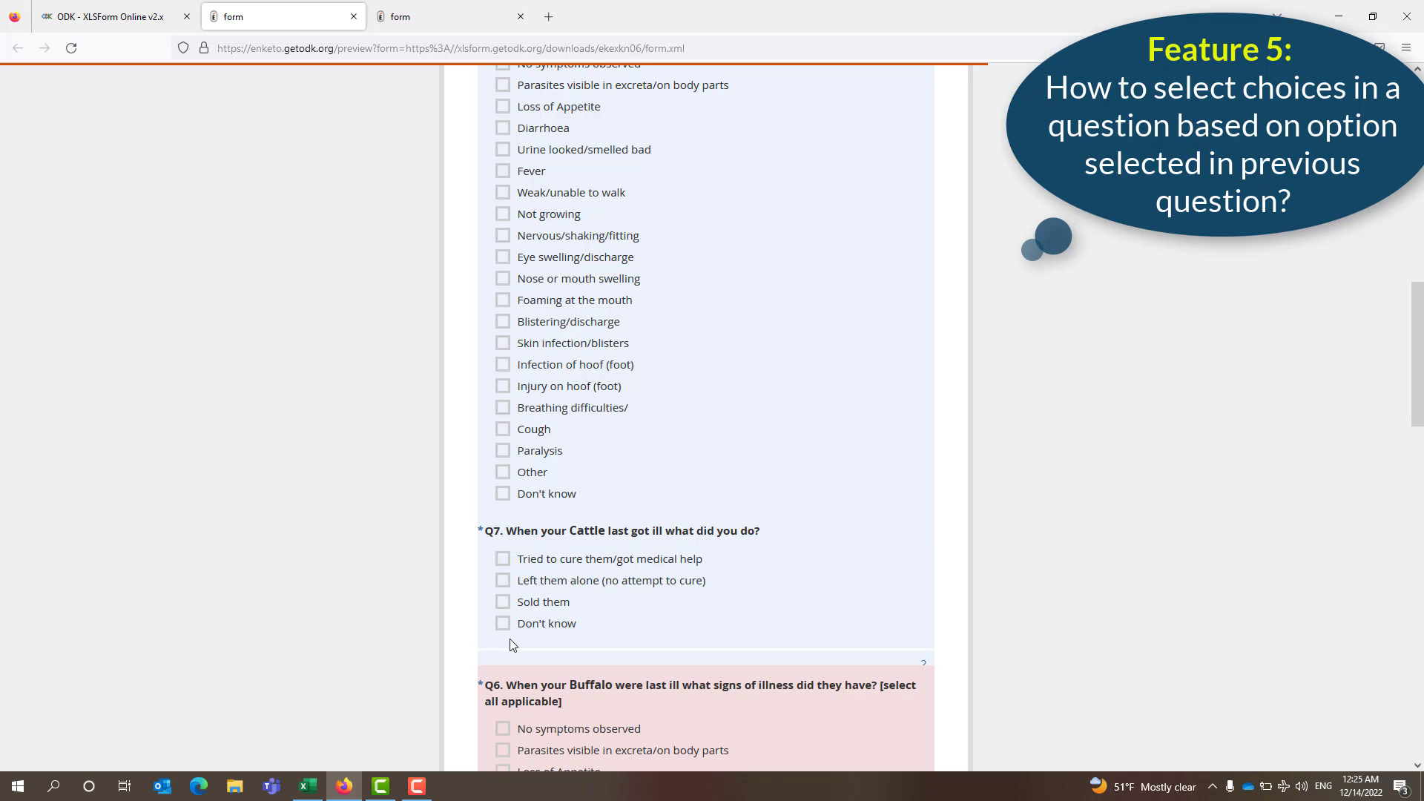
{"action": "scroll", "coordinate": [683, 581], "scroll_direction": "down", "scroll_amount": 15}
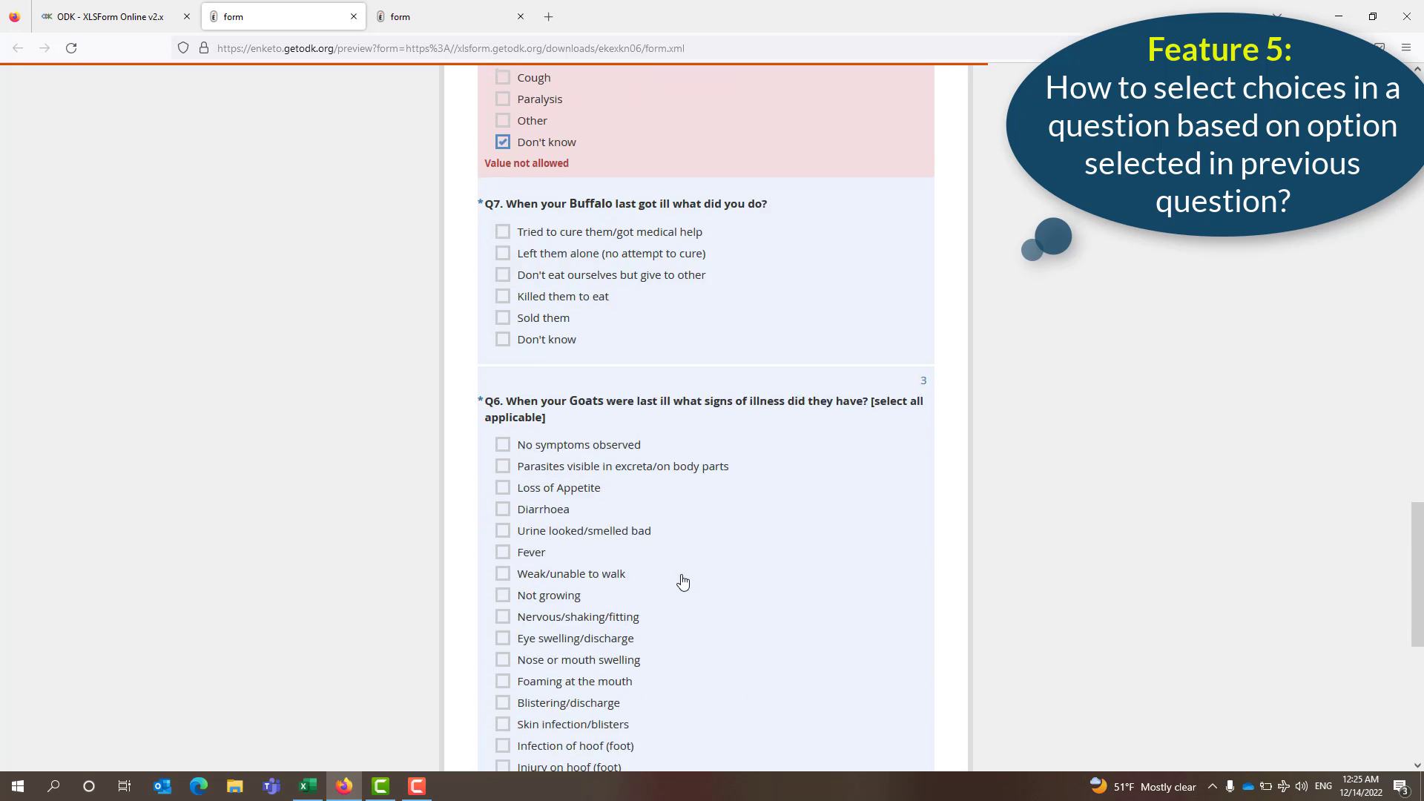
{"action": "scroll", "coordinate": [613, 326], "scroll_direction": "up", "scroll_amount": 1}
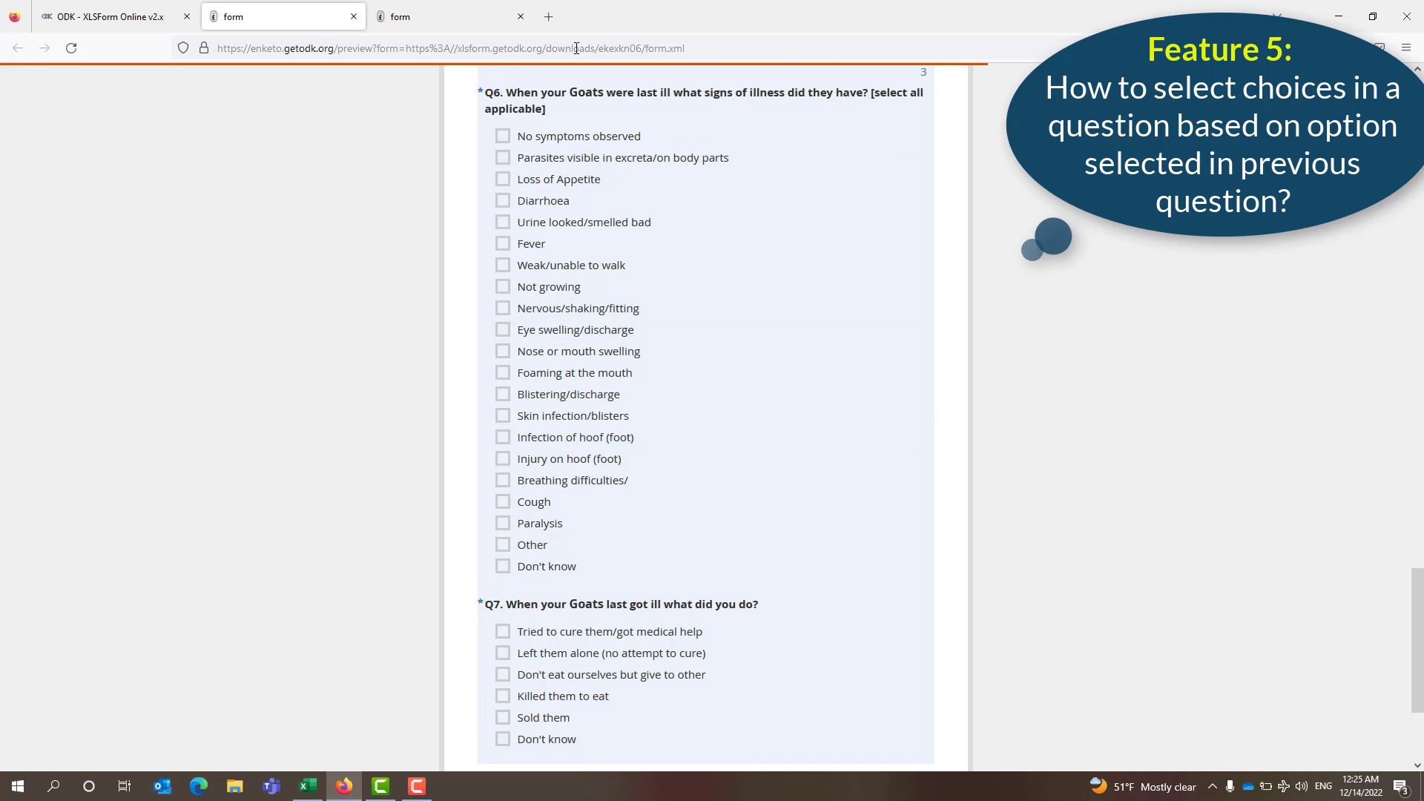
{"action": "scroll", "coordinate": [611, 373], "scroll_direction": "down", "scroll_amount": 3}
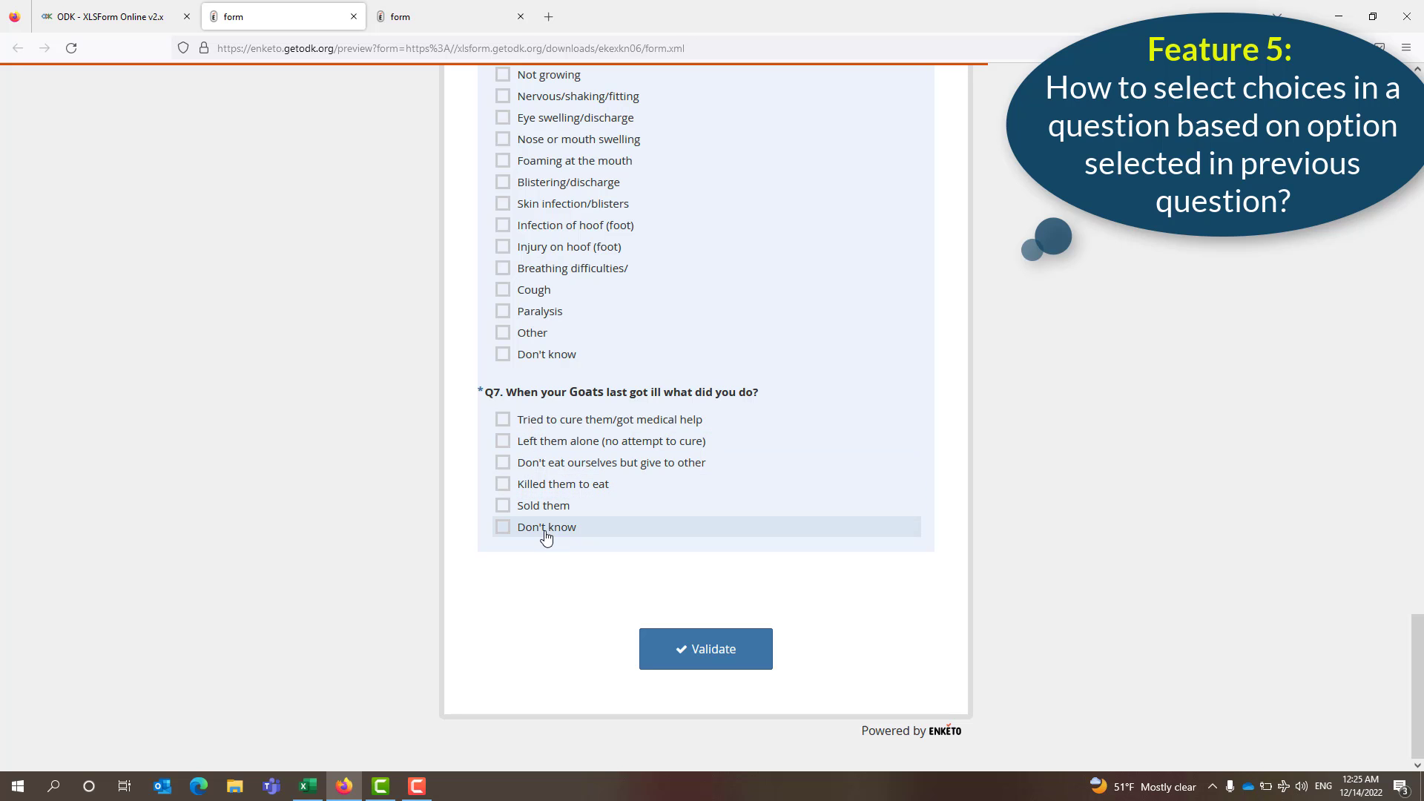
{"action": "left_click", "coordinate": [308, 786]}
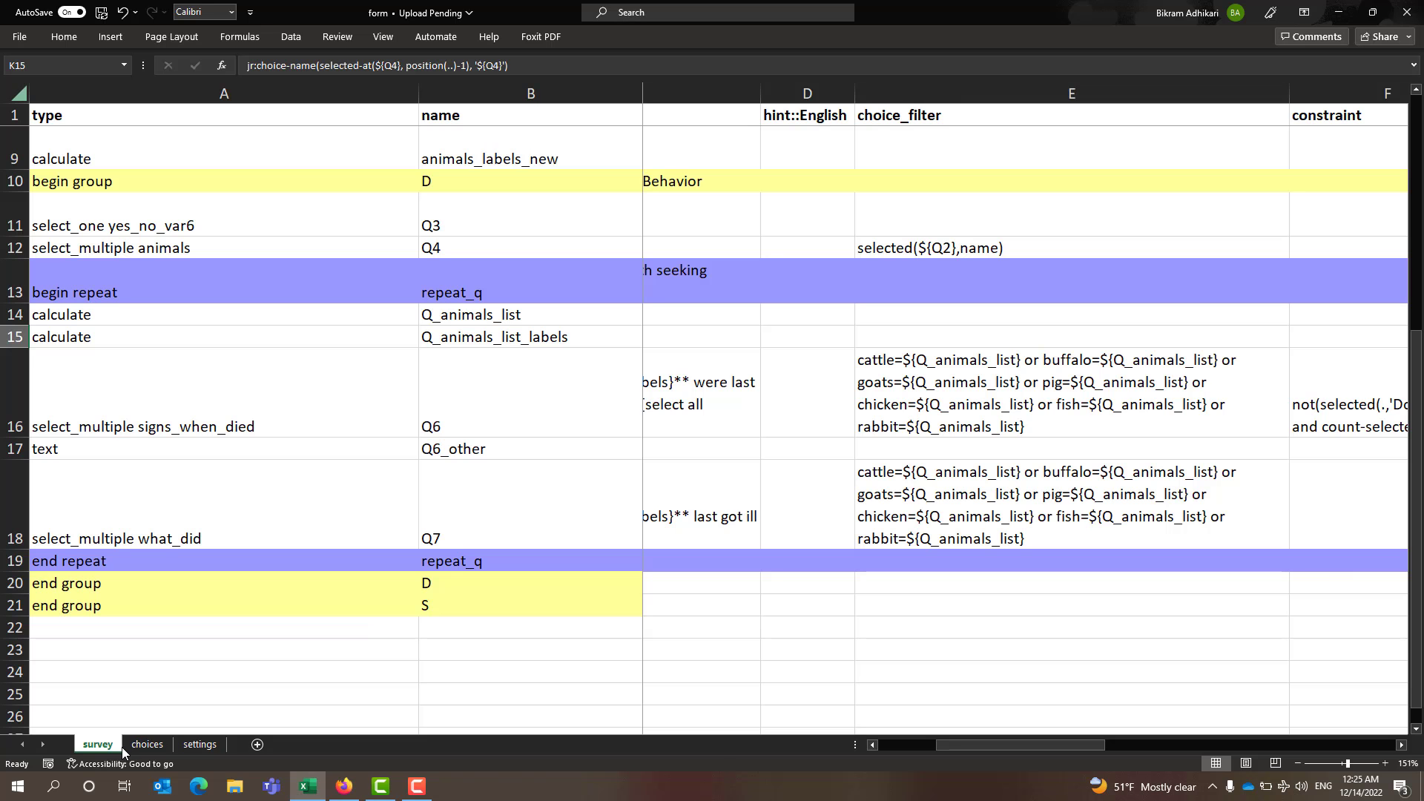
Examine the animals, signs_when_died, what_treatment and what_did lists and their per-animal columns on the choices sheet
{"action": "left_click", "coordinate": [146, 744]}
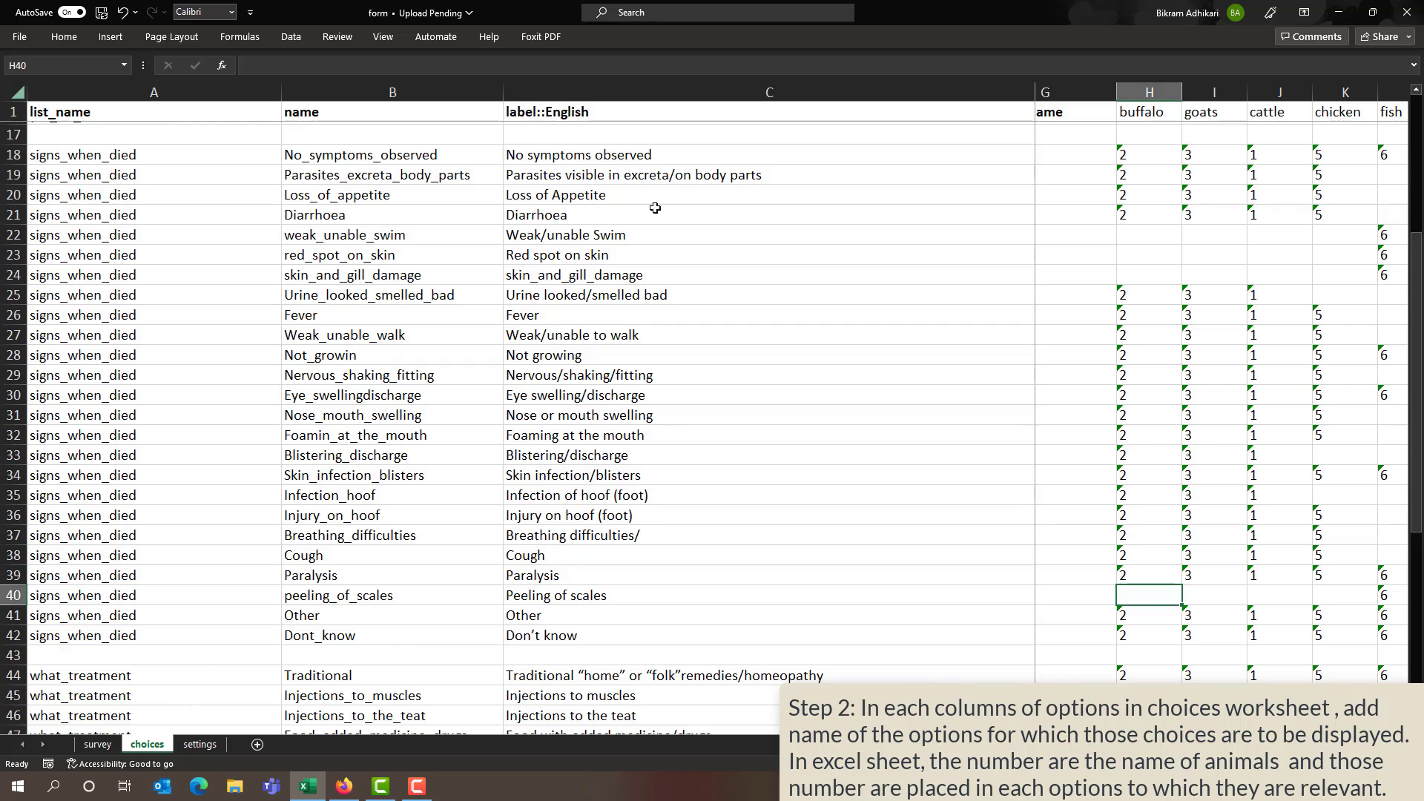
{"action": "scroll", "coordinate": [651, 210], "scroll_direction": "up", "scroll_amount": 1}
{"action": "scroll", "coordinate": [294, 385], "scroll_direction": "down", "scroll_amount": 7}
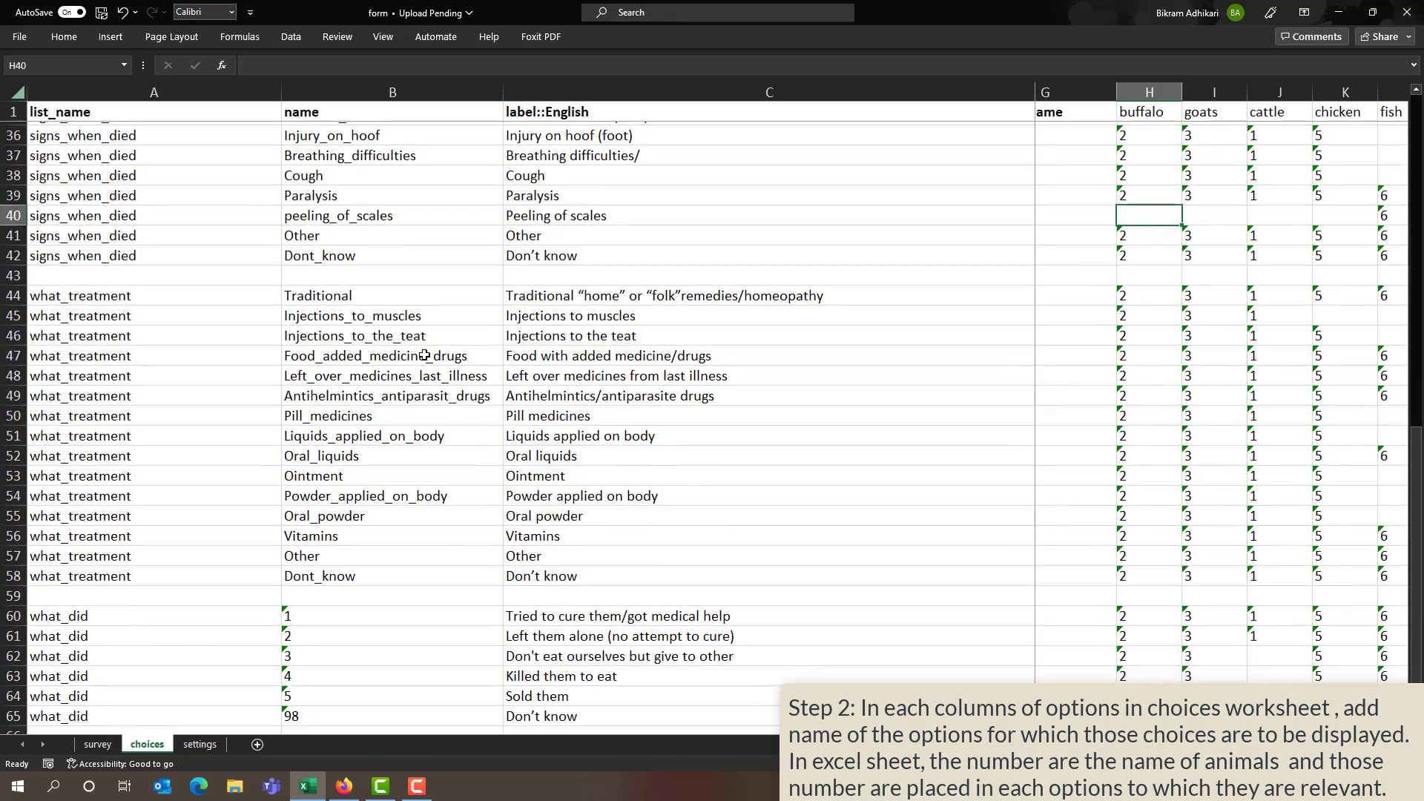
{"action": "scroll", "coordinate": [423, 357], "scroll_direction": "down", "scroll_amount": 9}
{"action": "scroll", "coordinate": [424, 355], "scroll_direction": "up", "scroll_amount": 8}
{"action": "scroll", "coordinate": [424, 356], "scroll_direction": "up", "scroll_amount": 1}
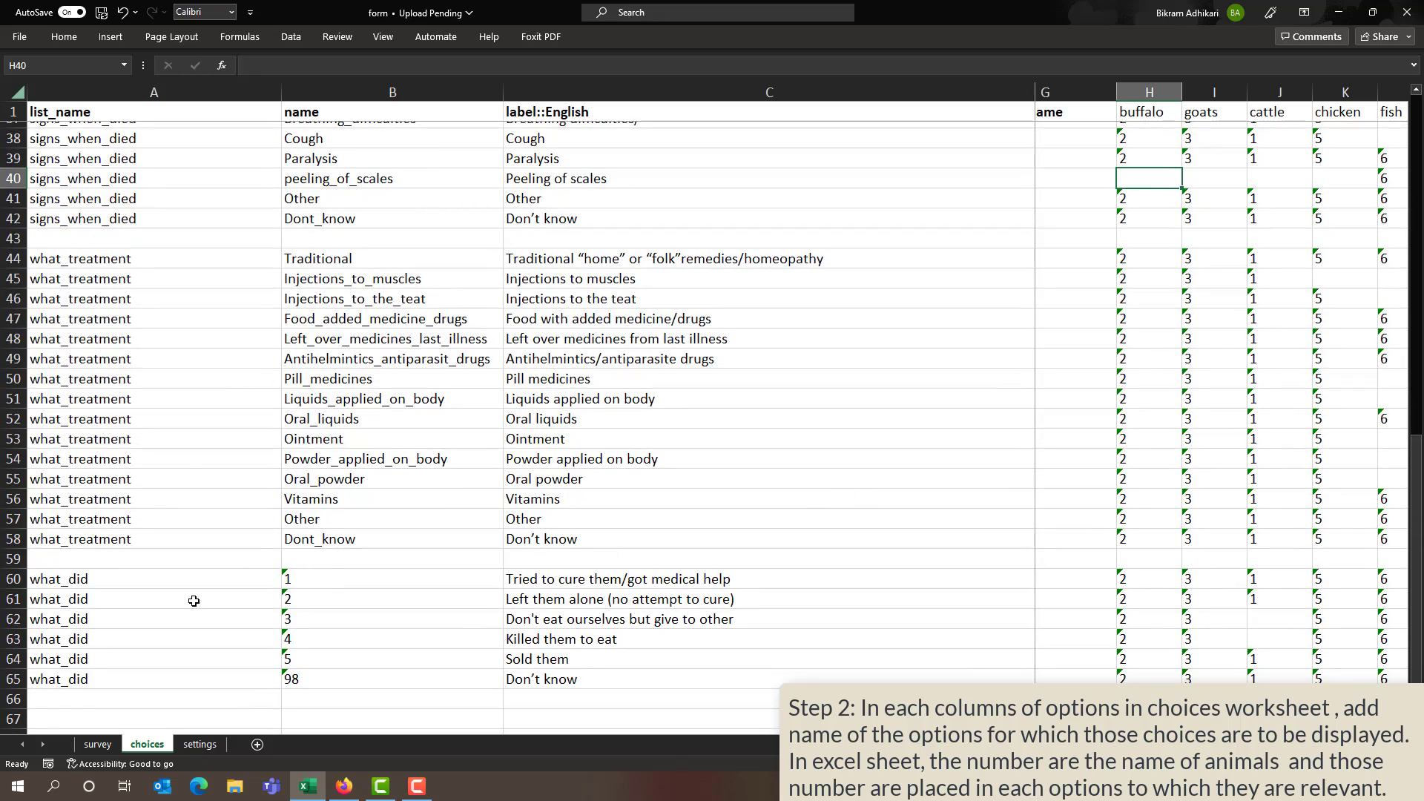
{"action": "scroll", "coordinate": [639, 429], "scroll_direction": "up", "scroll_amount": 7}
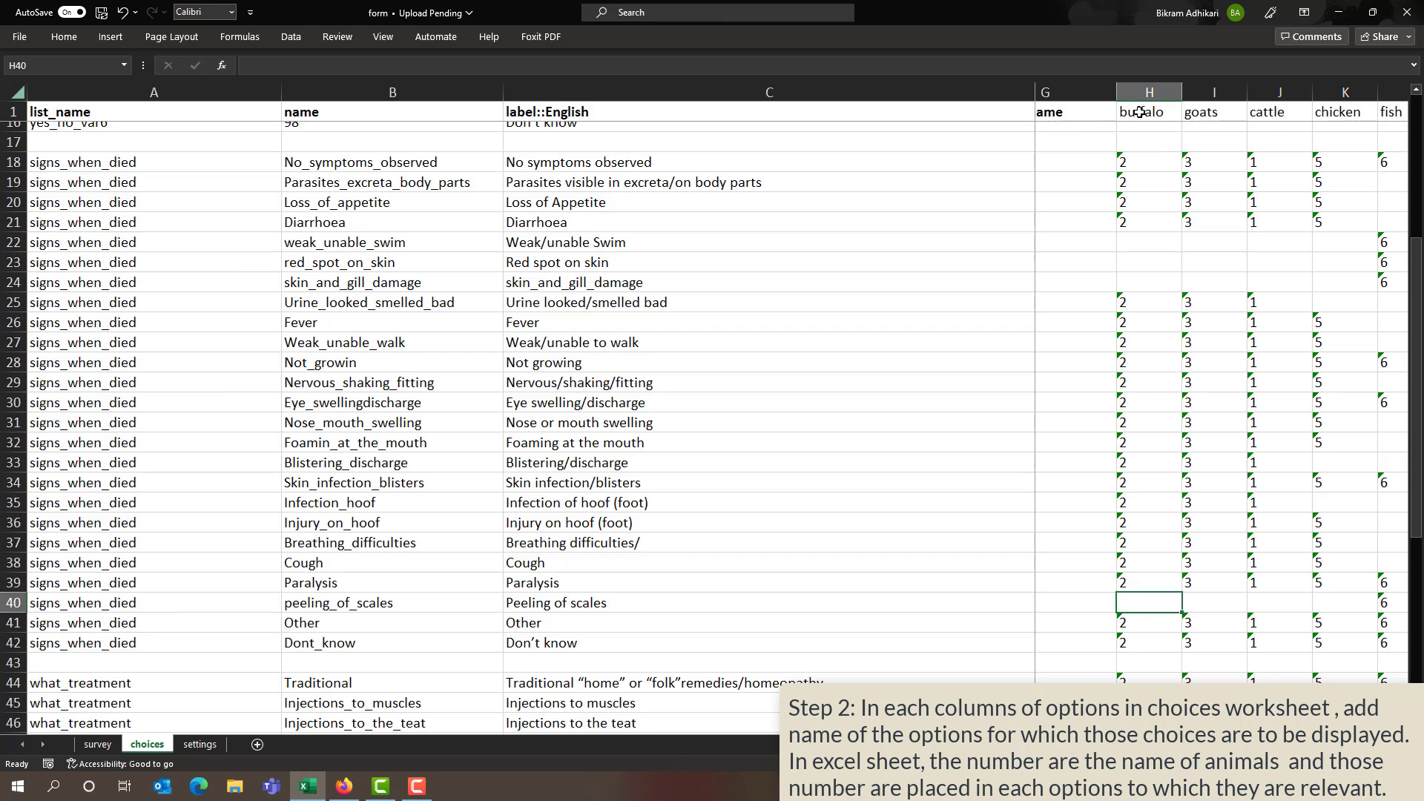
{"action": "scroll", "coordinate": [638, 273], "scroll_direction": "up", "scroll_amount": 5}
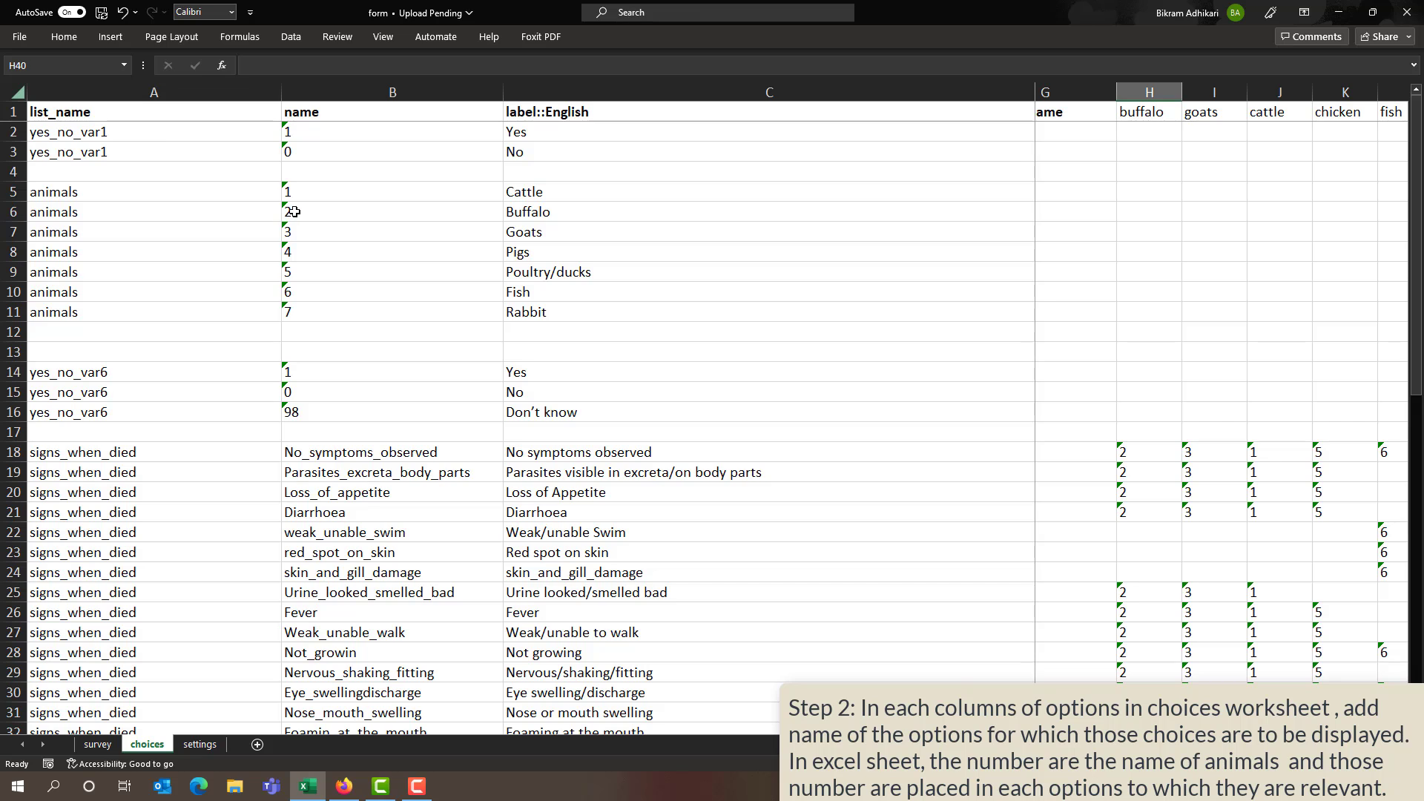
Highlight Buffalo's name value 2 in the animals list and the matching buffalo column entries in rows 18–21 and 25–39
{"action": "left_click", "coordinate": [293, 212]}
{"action": "scroll", "coordinate": [1242, 436], "scroll_direction": "down", "scroll_amount": 2}
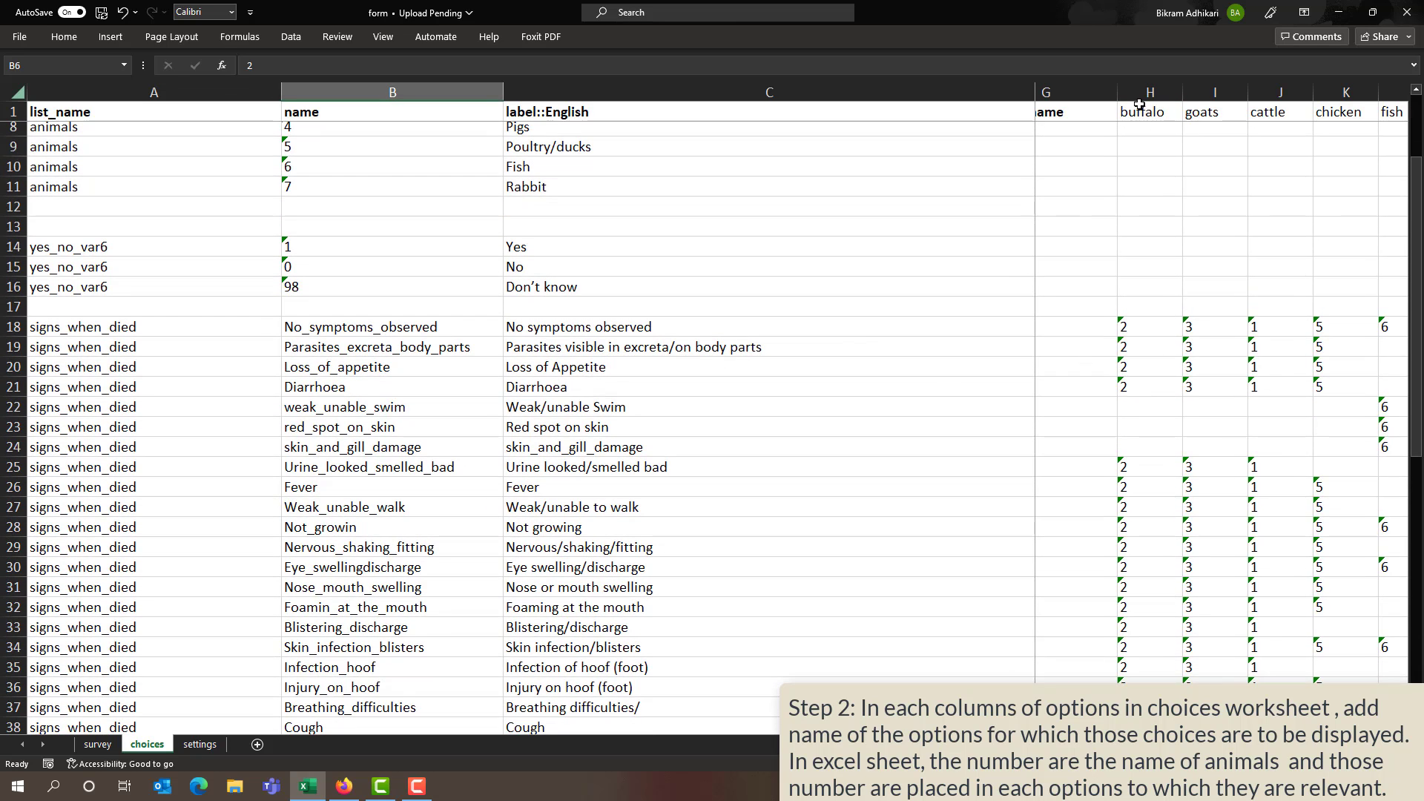
{"action": "scroll", "coordinate": [1083, 456], "scroll_direction": "down", "scroll_amount": 1}
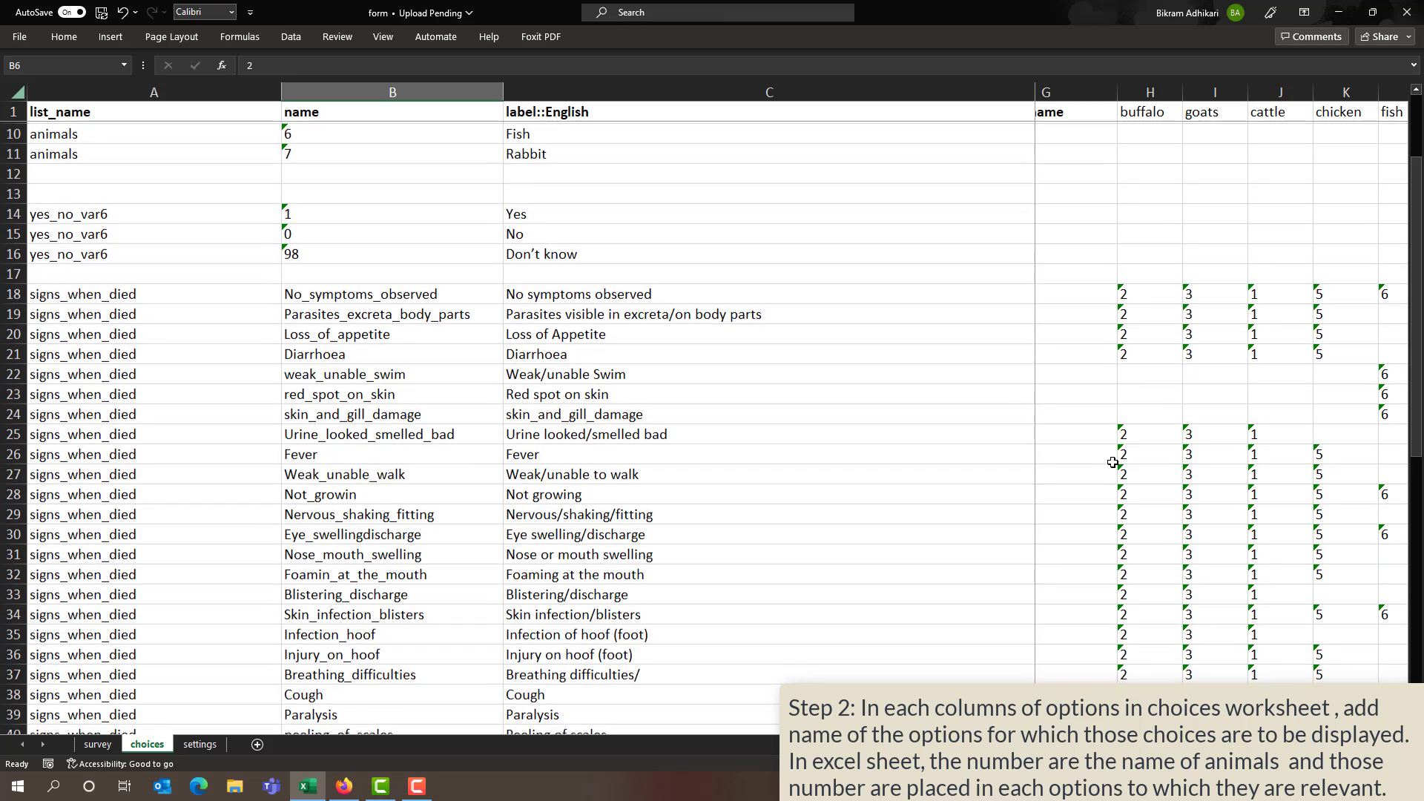
{"action": "scroll", "coordinate": [1097, 420], "scroll_direction": "down", "scroll_amount": 2}
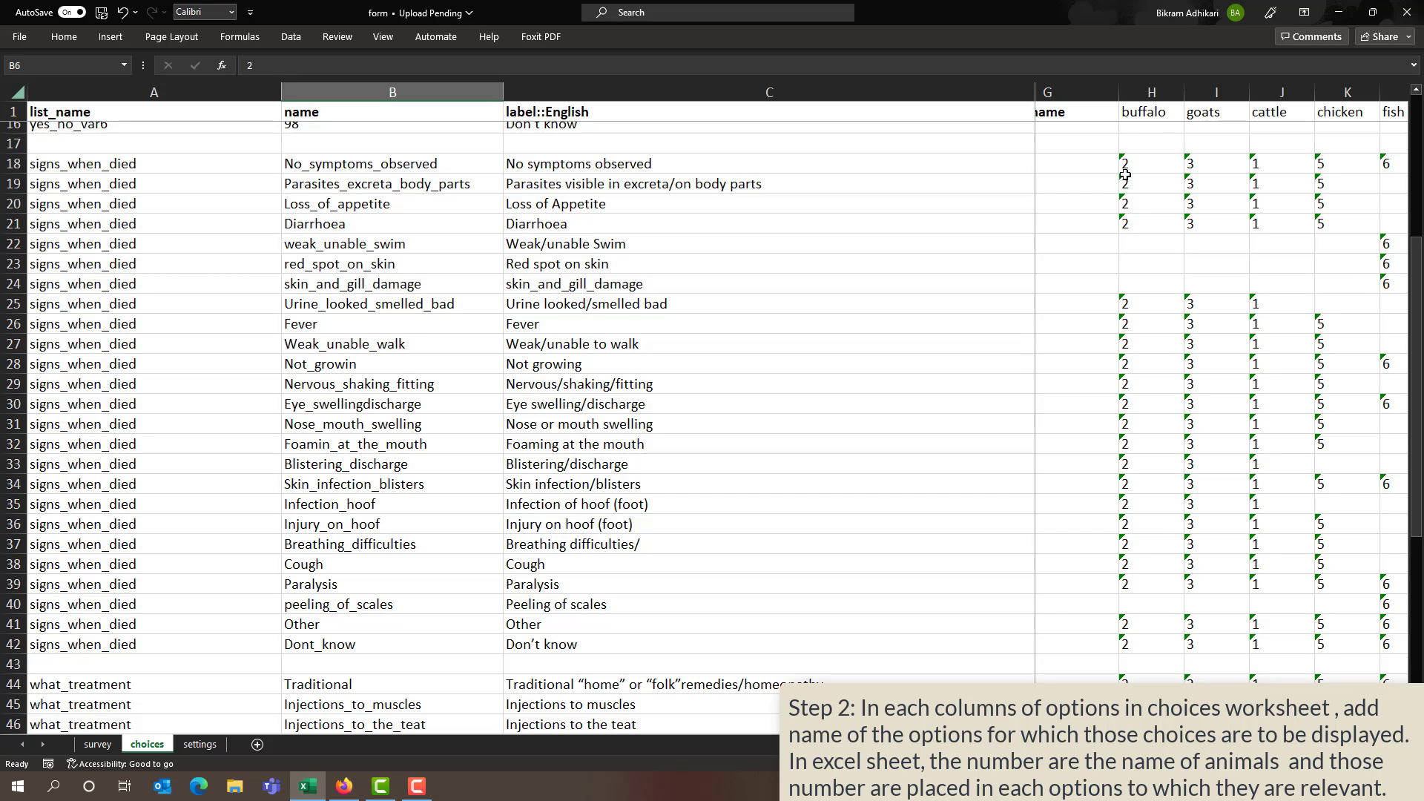
{"action": "left_click_drag", "start_coordinate": [1142, 163], "coordinate": [1147, 226]}
{"action": "scroll", "coordinate": [994, 370], "scroll_direction": "down", "scroll_amount": 1}
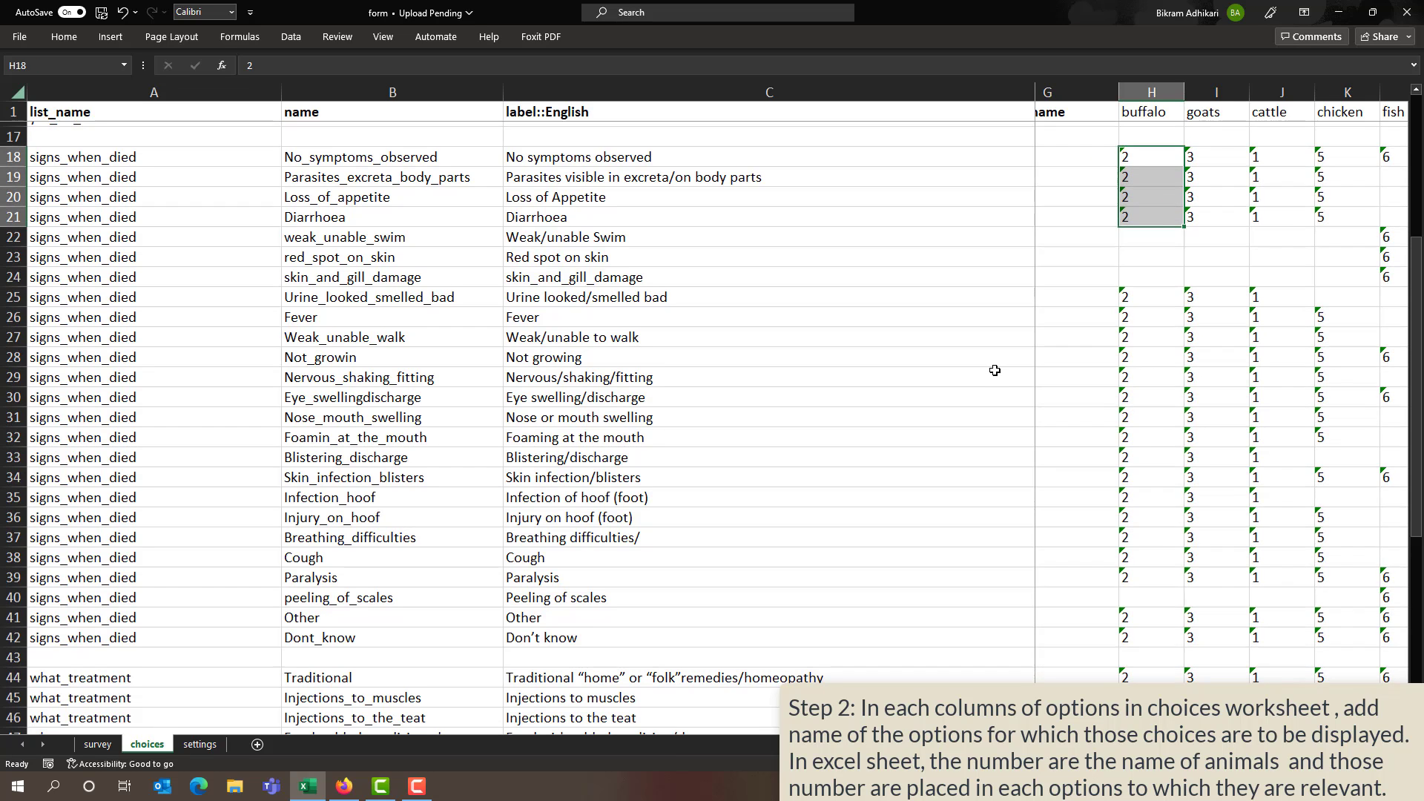
{"action": "key", "text": "ctrl+v"}
{"action": "left_click_drag", "start_coordinate": [1144, 302], "coordinate": [1170, 574]}
{"action": "key", "text": "ctrl+v"}
{"action": "key", "text": "Escape"}
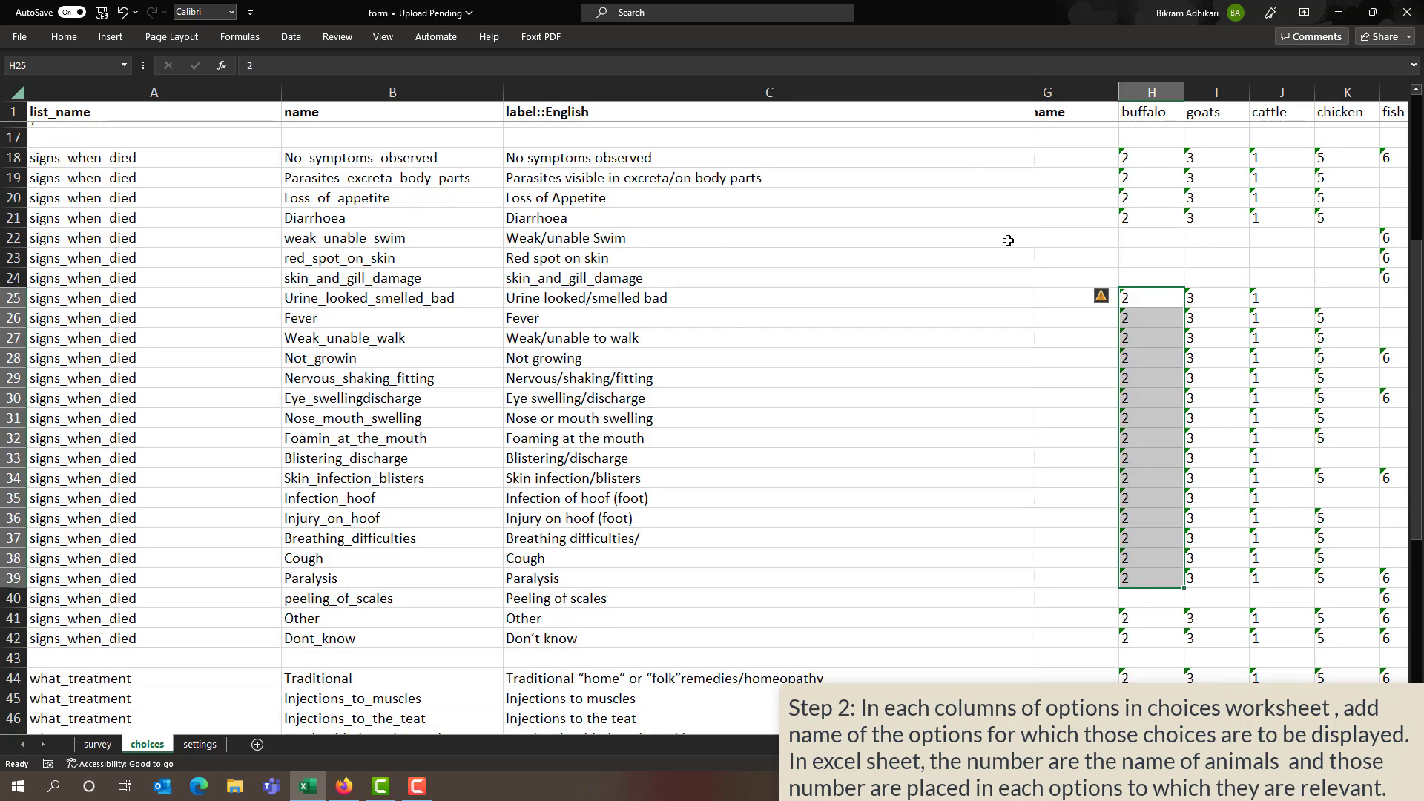
Highlight the goats column entries with value 3 in rows 18–21 and 25–37 of the signs_when_died list
{"action": "left_click_drag", "start_coordinate": [1200, 154], "coordinate": [1216, 215]}
{"action": "key", "text": "ctrl+v"}
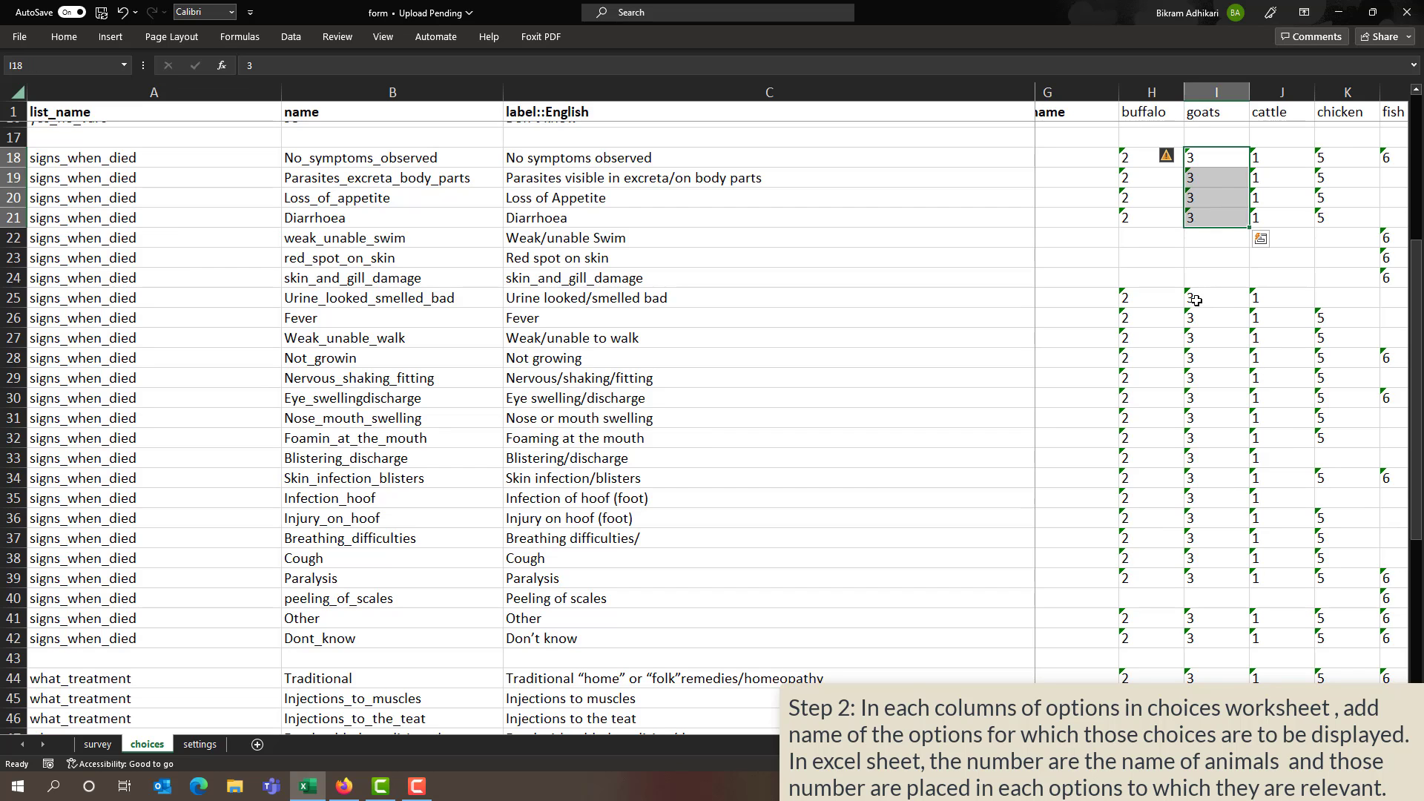
{"action": "left_click_drag", "start_coordinate": [1196, 301], "coordinate": [1208, 541]}
{"action": "key", "text": "ctrl+v"}
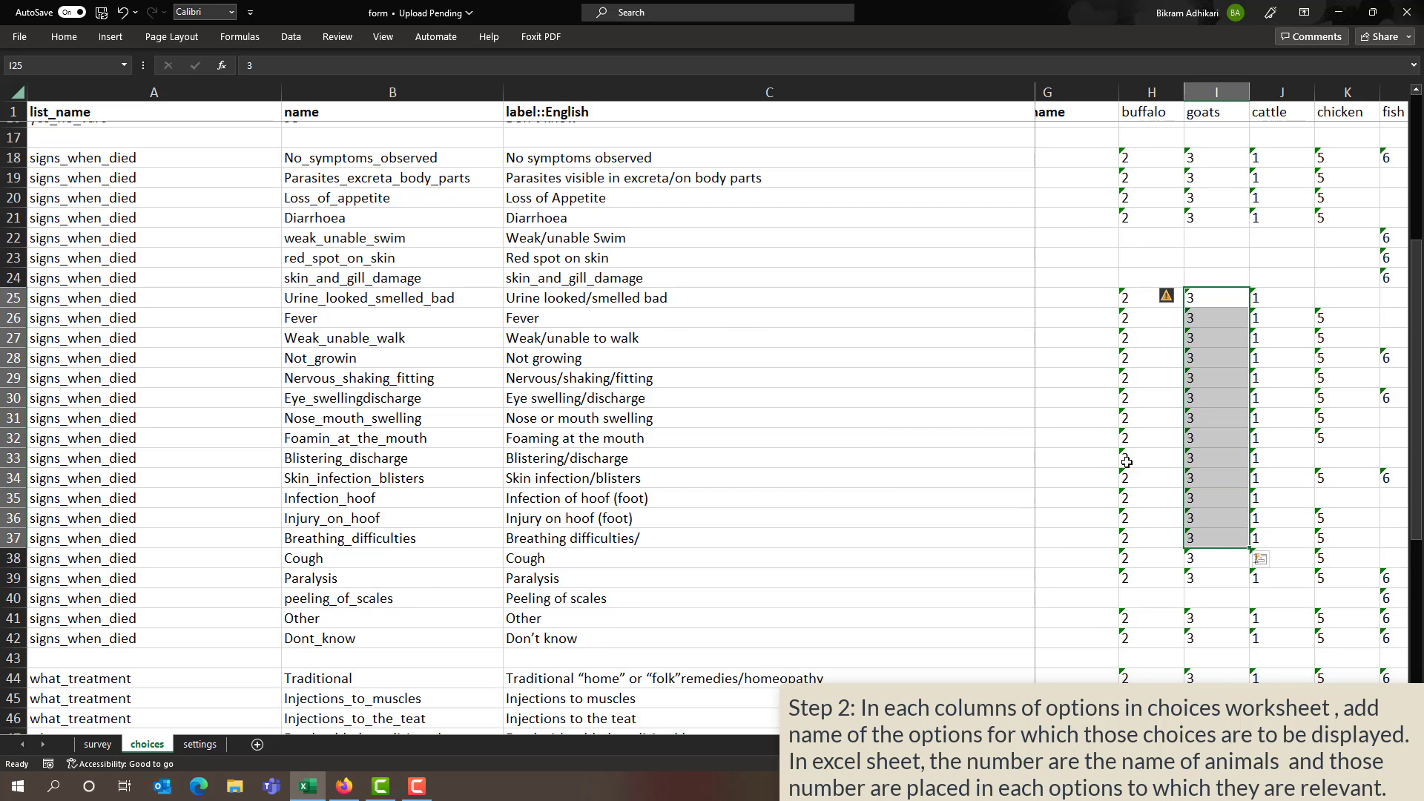
Highlight the name values 1 to 7 of the animals list on the choices sheet
{"action": "scroll", "coordinate": [693, 349], "scroll_direction": "up", "scroll_amount": 5}
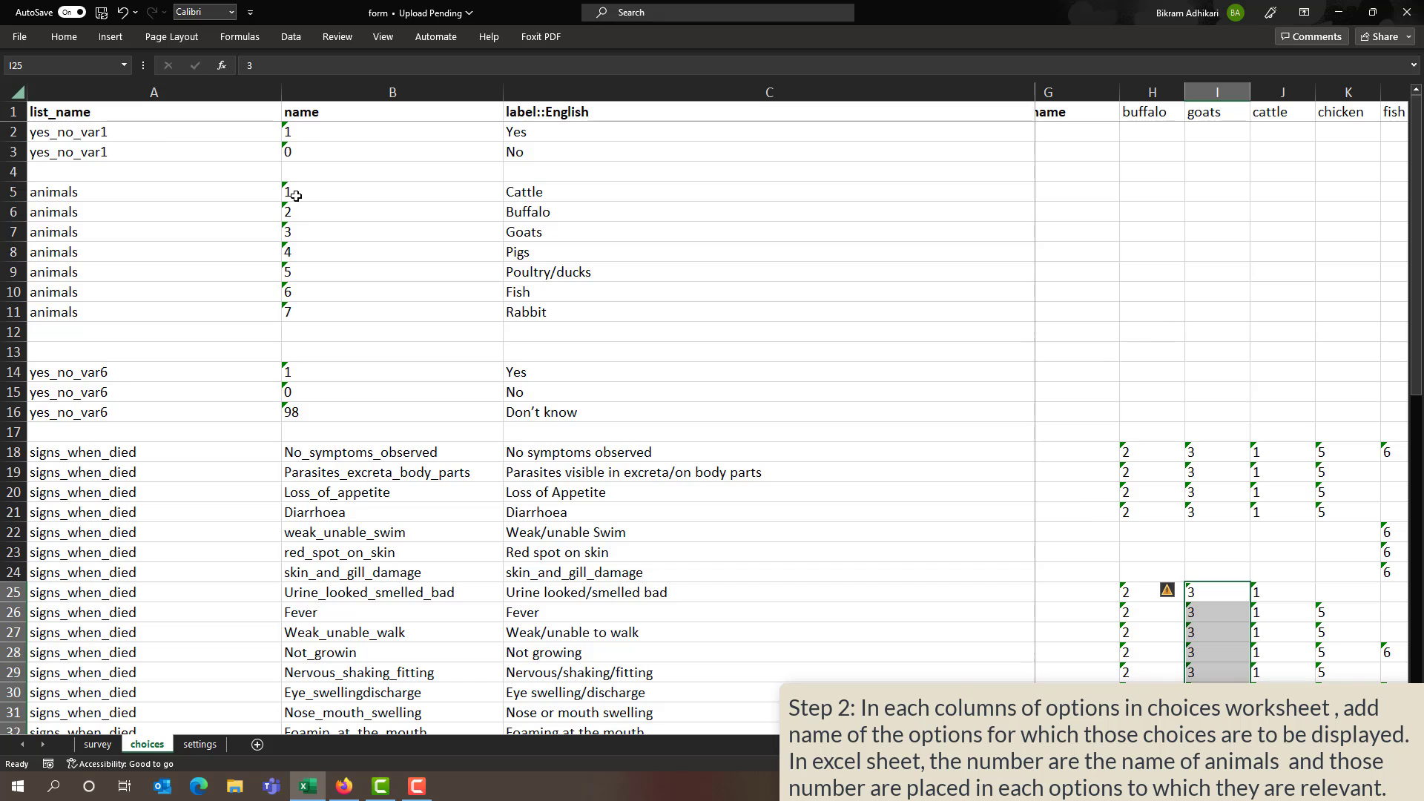
{"action": "left_click_drag", "start_coordinate": [296, 195], "coordinate": [299, 311]}
{"action": "scroll", "coordinate": [995, 531], "scroll_direction": "down", "scroll_amount": 3}
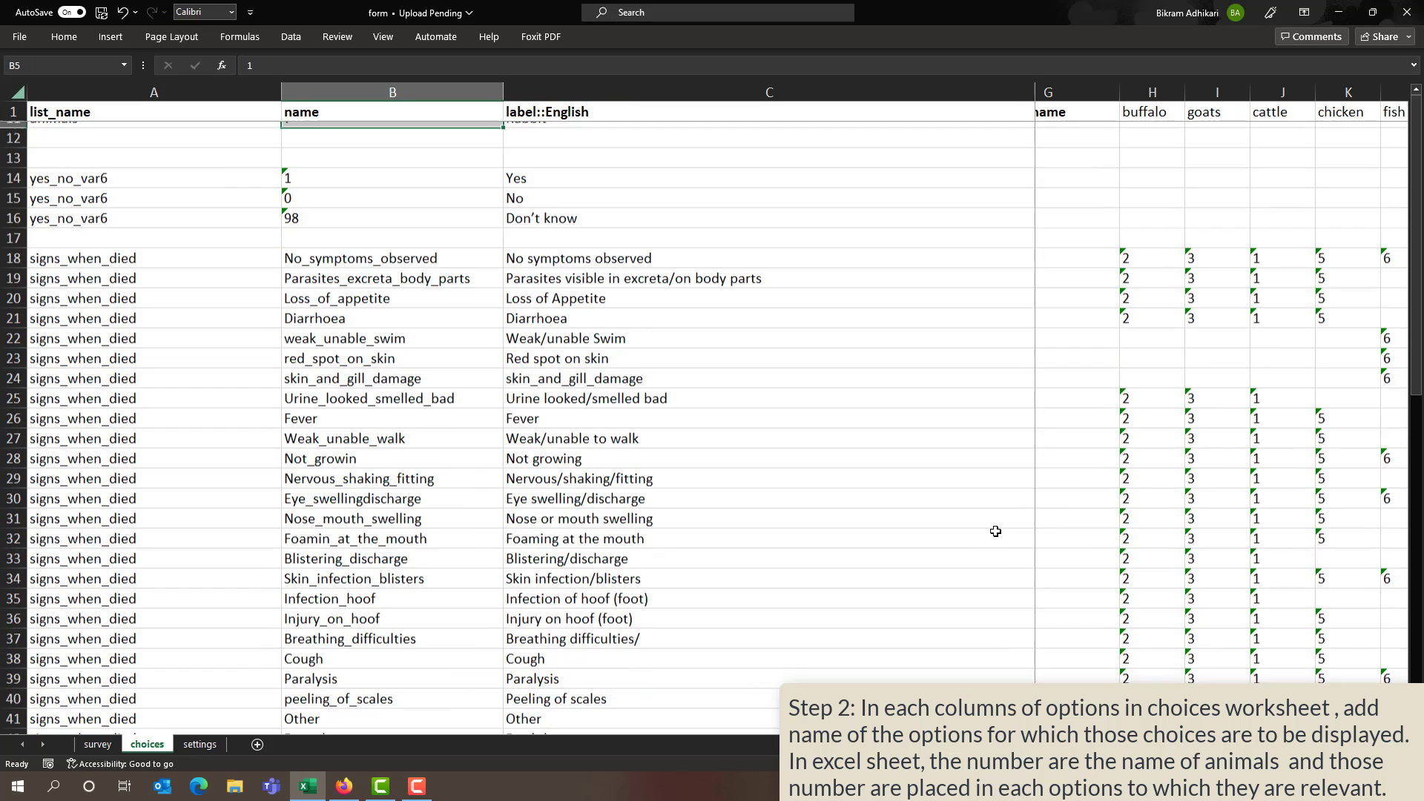
Examine the fish column entries with value 6 across the signs_when_died, what_treatment and what_did lists, highlighting rows 18 and 22
{"action": "scroll", "coordinate": [1331, 449], "scroll_direction": "right", "scroll_amount": 2}
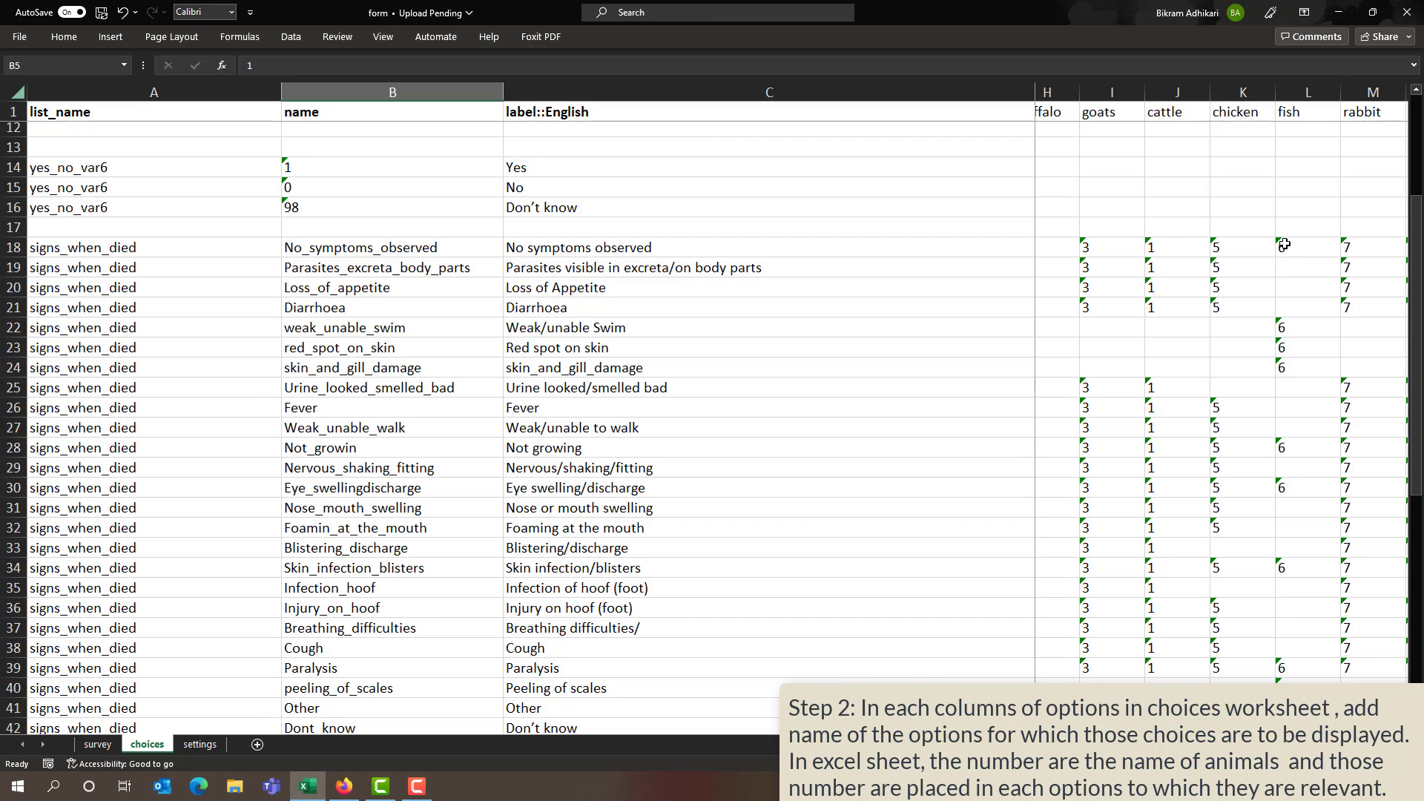
{"action": "left_click", "coordinate": [1284, 244]}
{"action": "left_click", "coordinate": [1294, 329]}
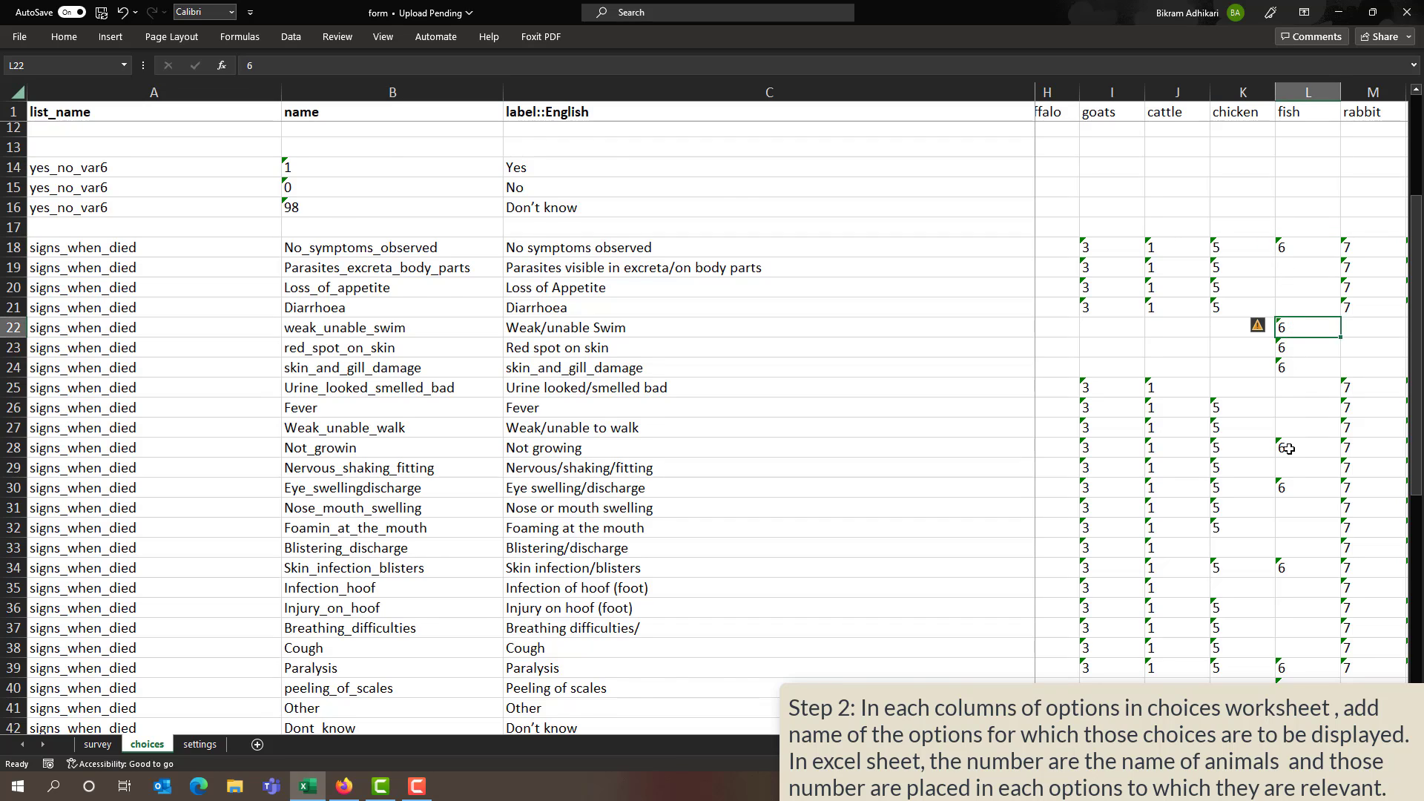
{"action": "scroll", "coordinate": [1288, 448], "scroll_direction": "down", "scroll_amount": 2}
{"action": "scroll", "coordinate": [1288, 448], "scroll_direction": "up", "scroll_amount": 2}
{"action": "scroll", "coordinate": [1288, 448], "scroll_direction": "down", "scroll_amount": 8}
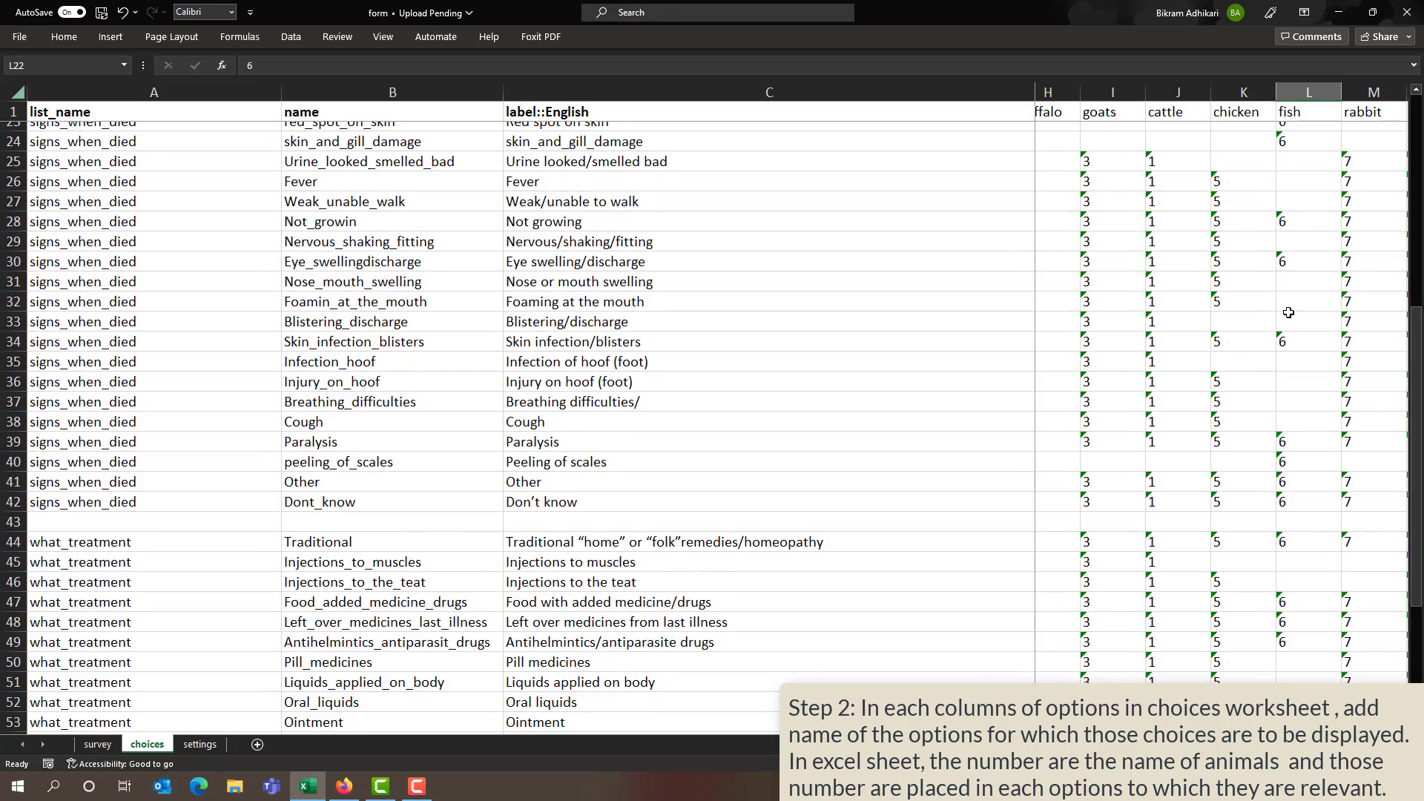
{"action": "scroll", "coordinate": [1275, 466], "scroll_direction": "down", "scroll_amount": 2}
{"action": "scroll", "coordinate": [1274, 456], "scroll_direction": "up", "scroll_amount": 11}
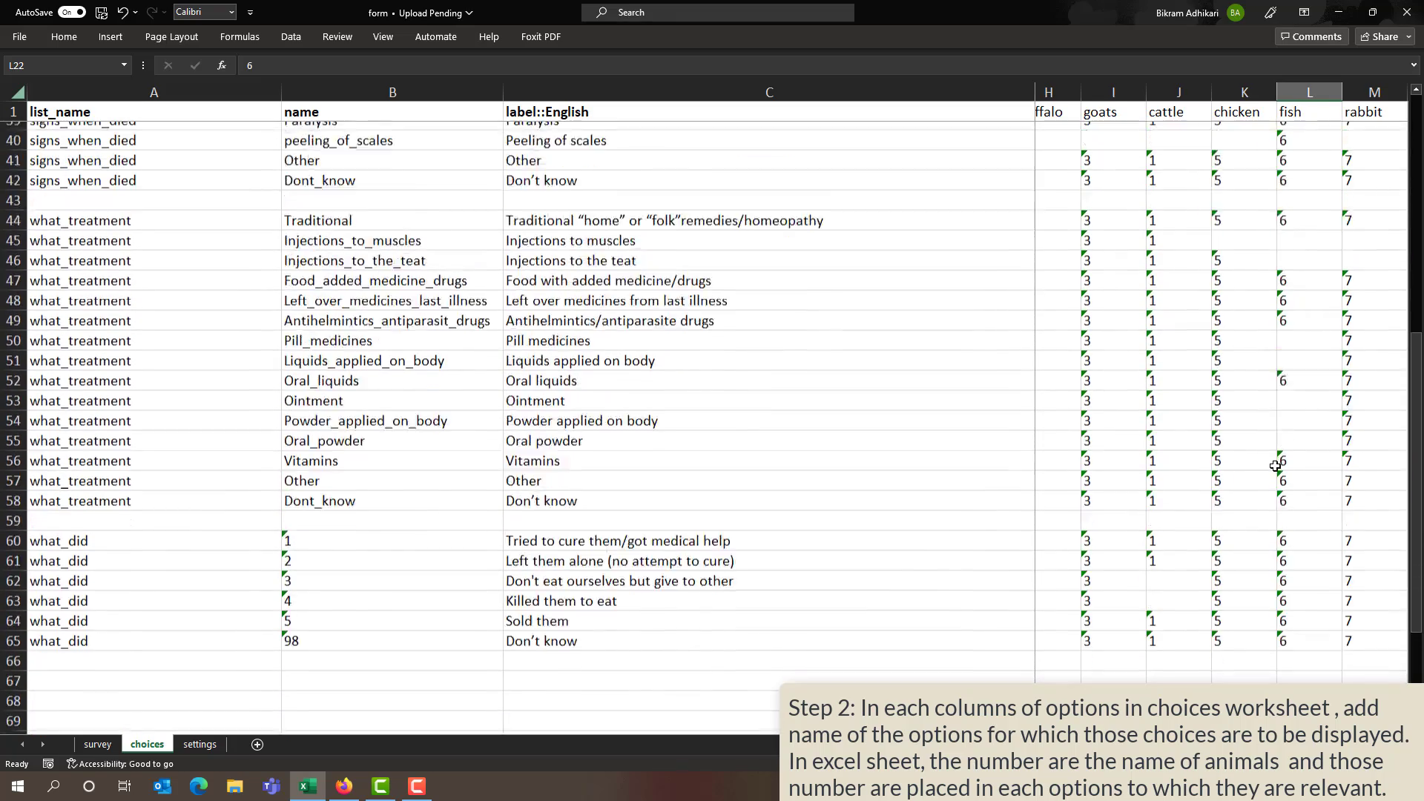
Review the rabbit and pig columns, then highlight all per-animal columns starting from buffalo on the choices sheet
{"action": "scroll", "coordinate": [1354, 419], "scroll_direction": "right", "scroll_amount": 2}
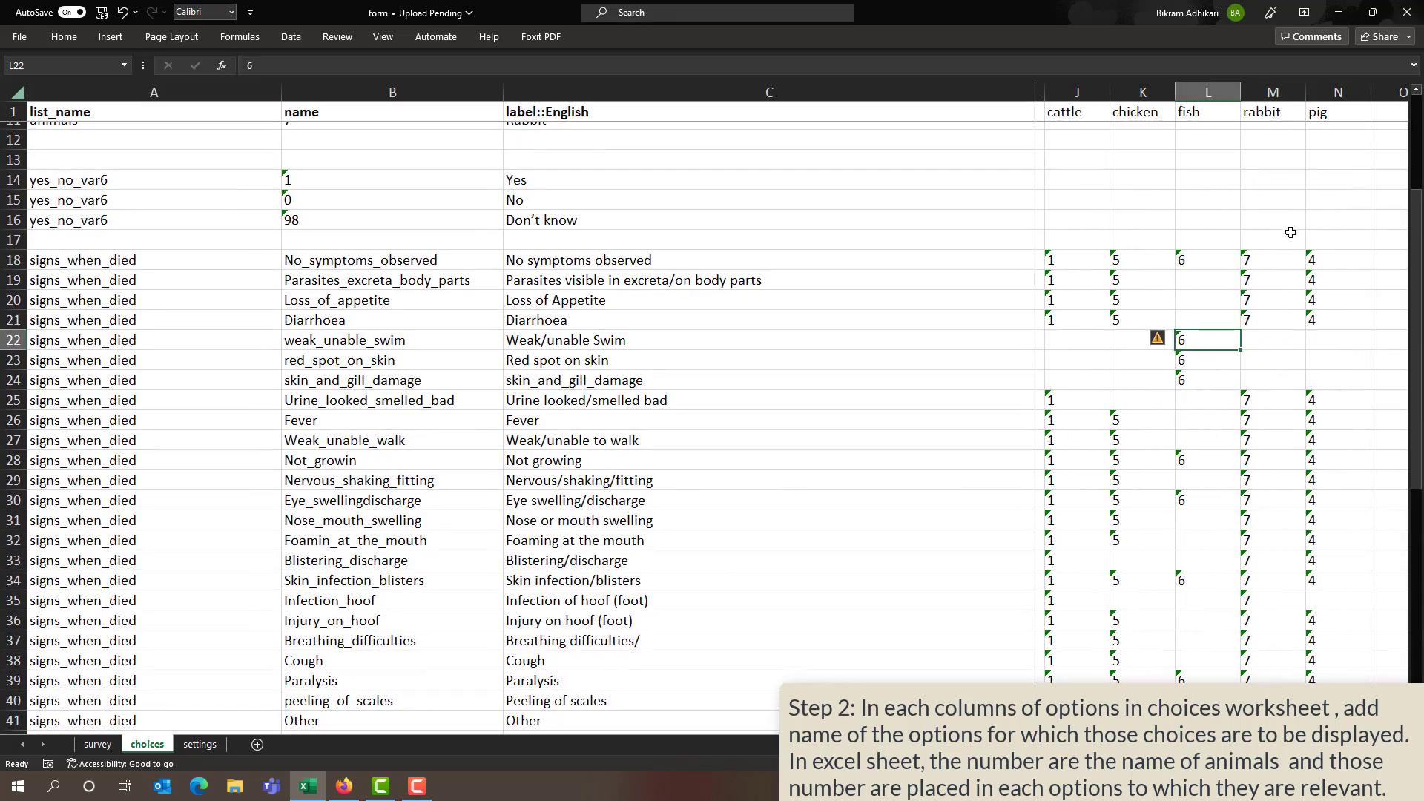
{"action": "scroll", "coordinate": [1209, 472], "scroll_direction": "left", "scroll_amount": 3}
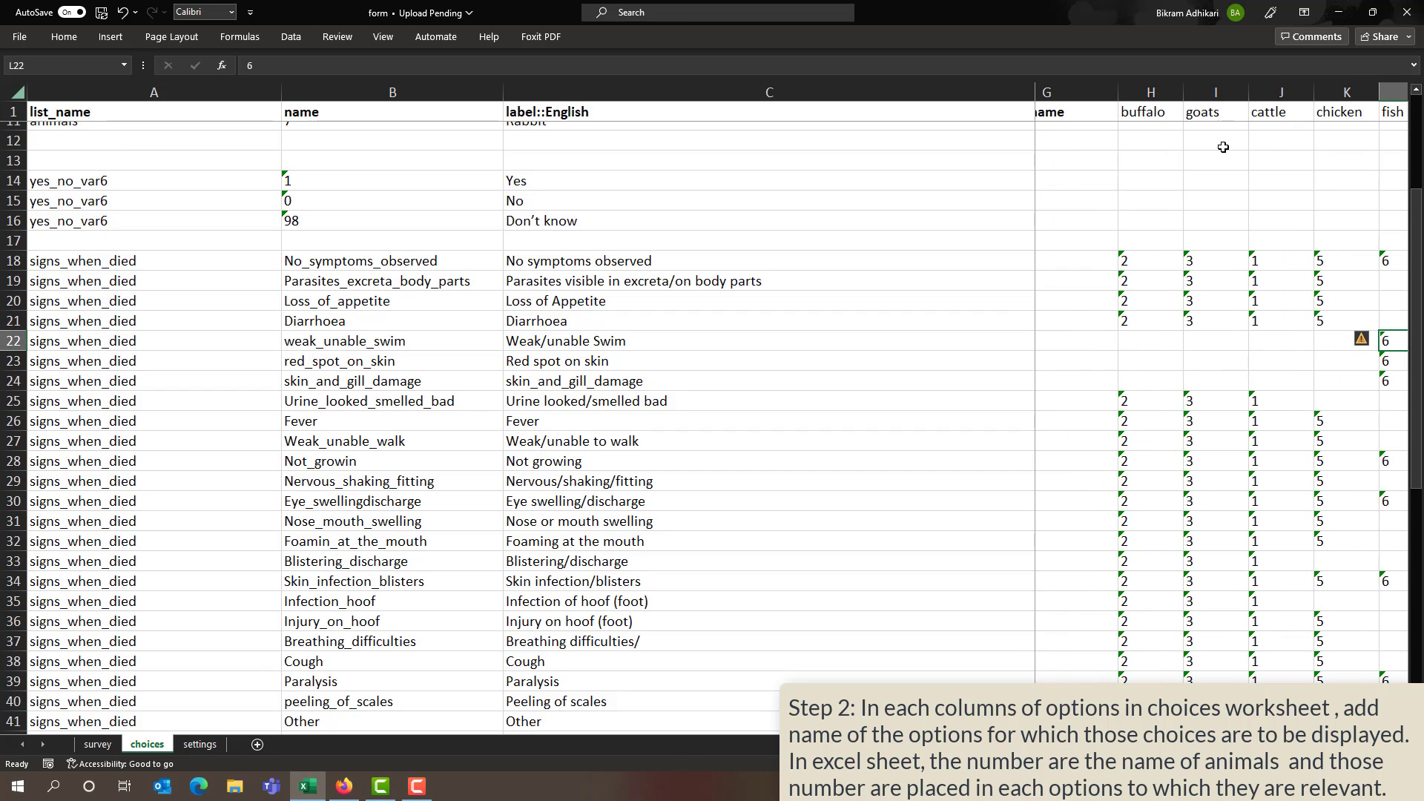
{"action": "left_click_drag", "start_coordinate": [1151, 92], "coordinate": [1313, 144]}
{"action": "scroll", "coordinate": [1208, 340], "scroll_direction": "left", "scroll_amount": 3}
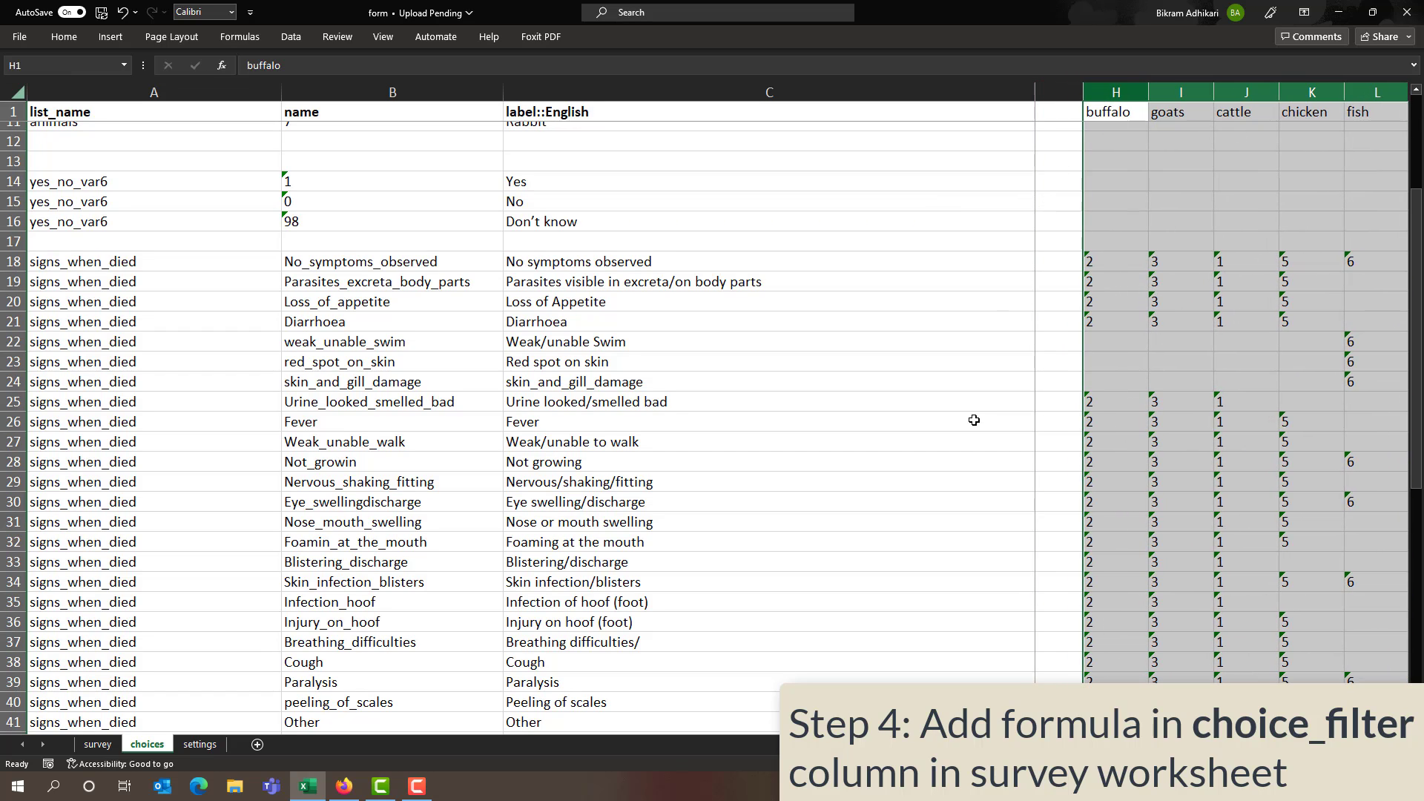
Highlight the word cattle at the start of Q6's choice_filter formula on the survey sheet
{"action": "left_click", "coordinate": [98, 745]}
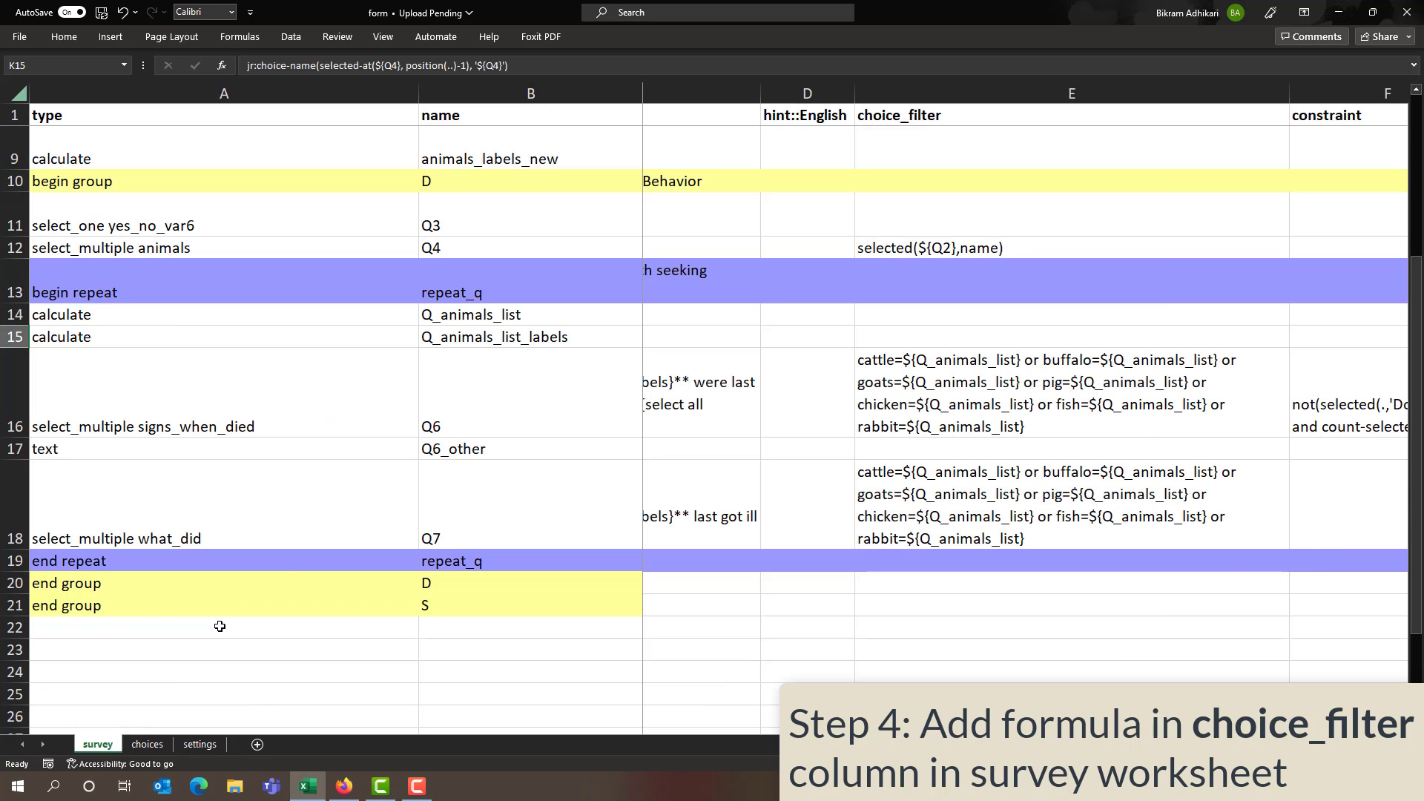
{"action": "left_click", "coordinate": [917, 423]}
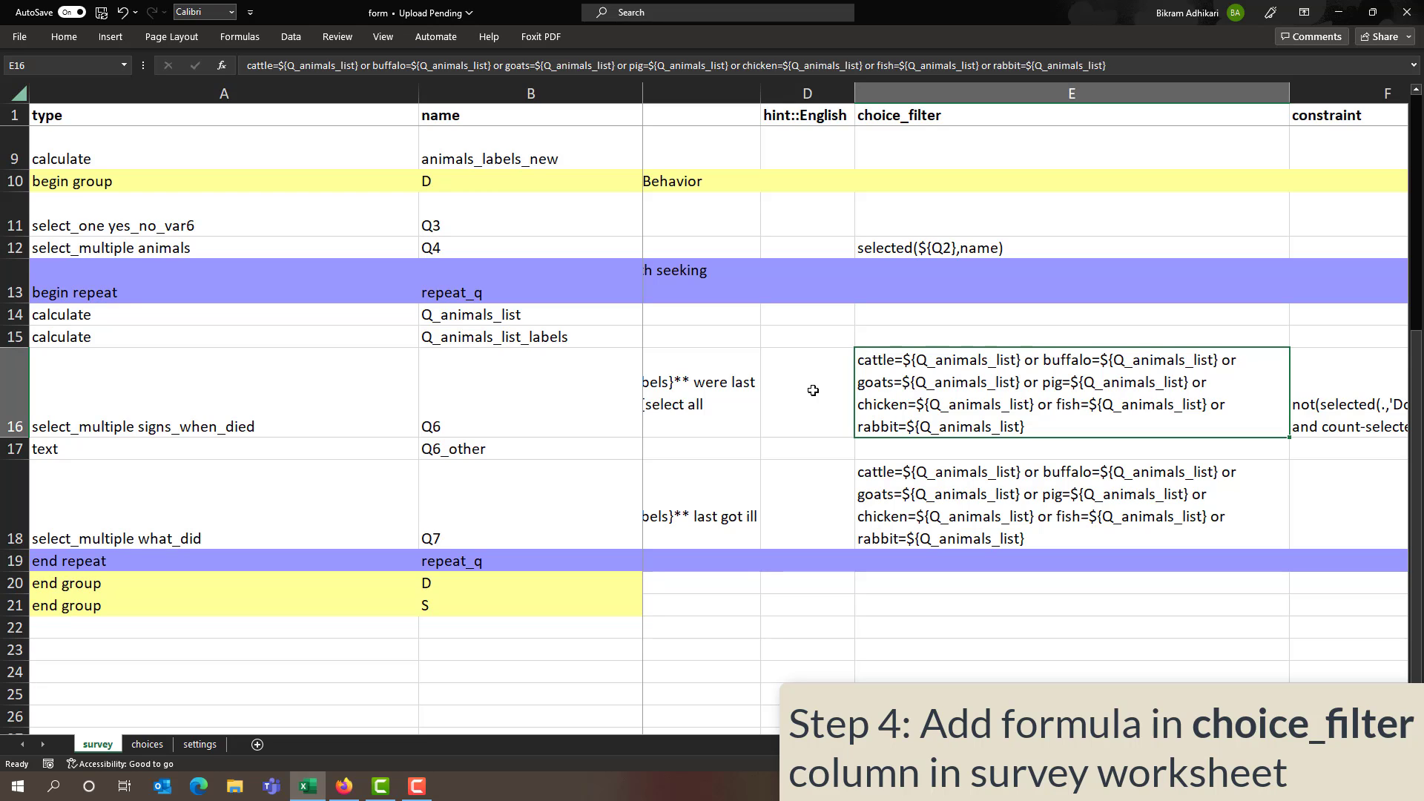
{"action": "double_click", "coordinate": [895, 360]}
{"action": "left_click_drag", "start_coordinate": [895, 359], "coordinate": [825, 368]}
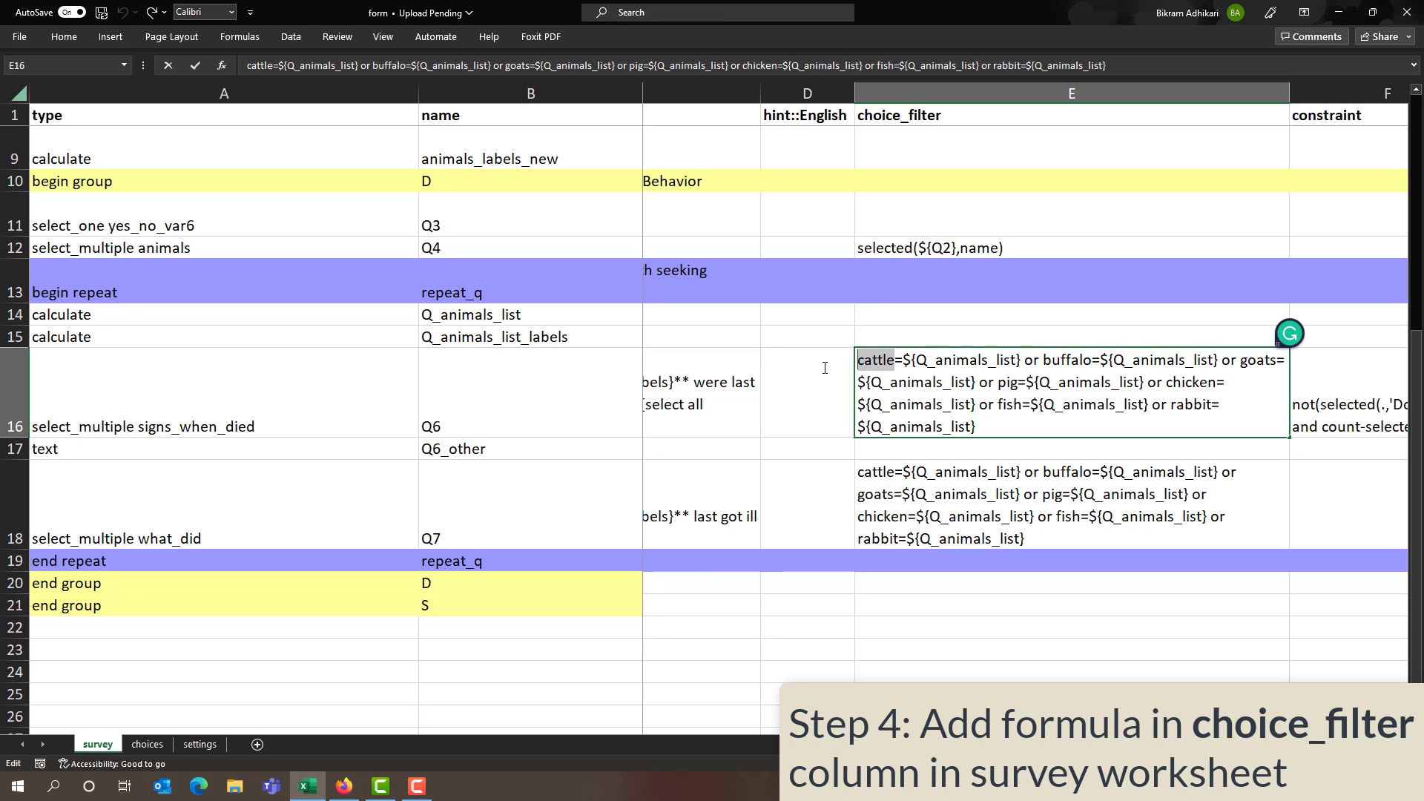
Compare the formula's animal names with the per-animal column headers on the choices sheet, then return to the survey sheet
{"action": "left_click", "coordinate": [147, 743]}
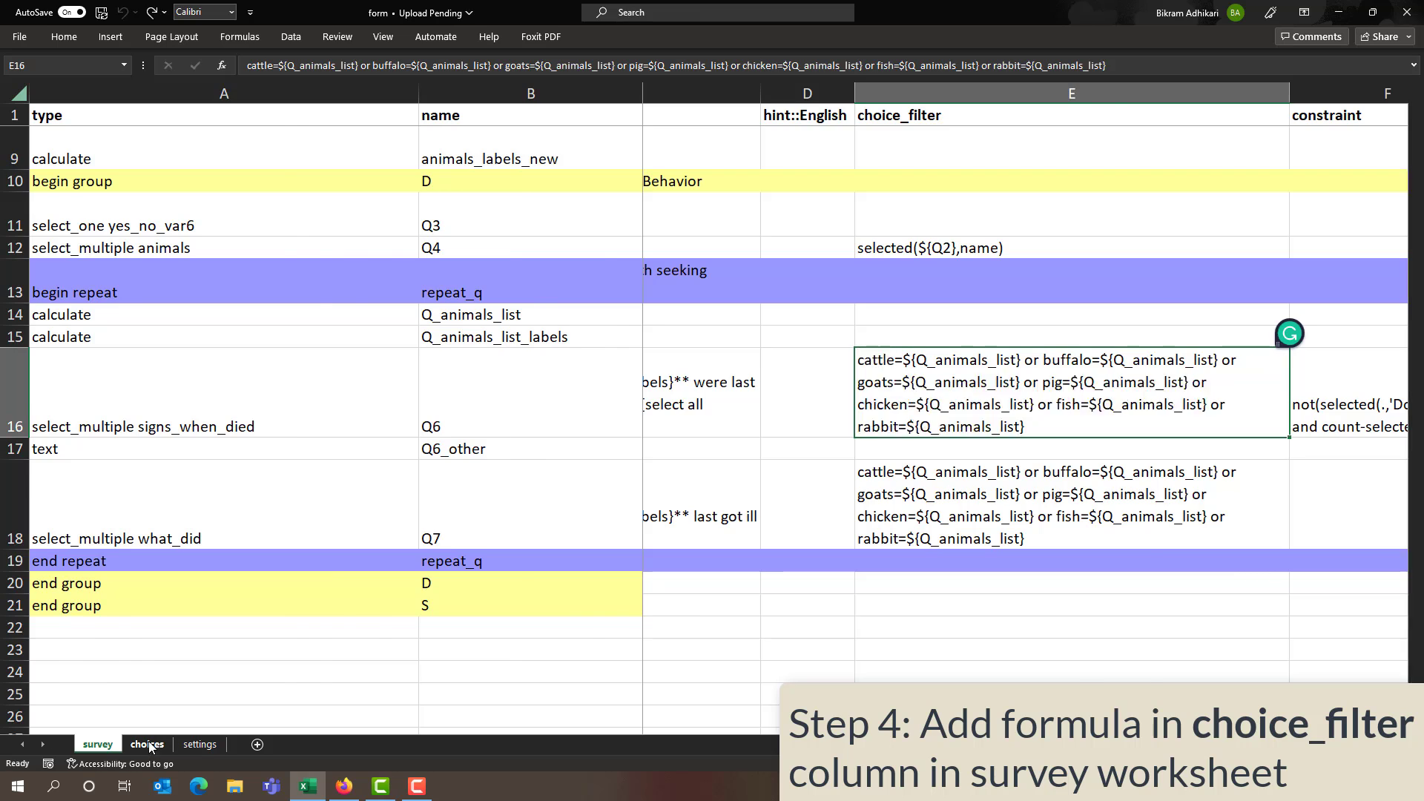
{"action": "scroll", "coordinate": [1273, 150], "scroll_direction": "right", "scroll_amount": 1}
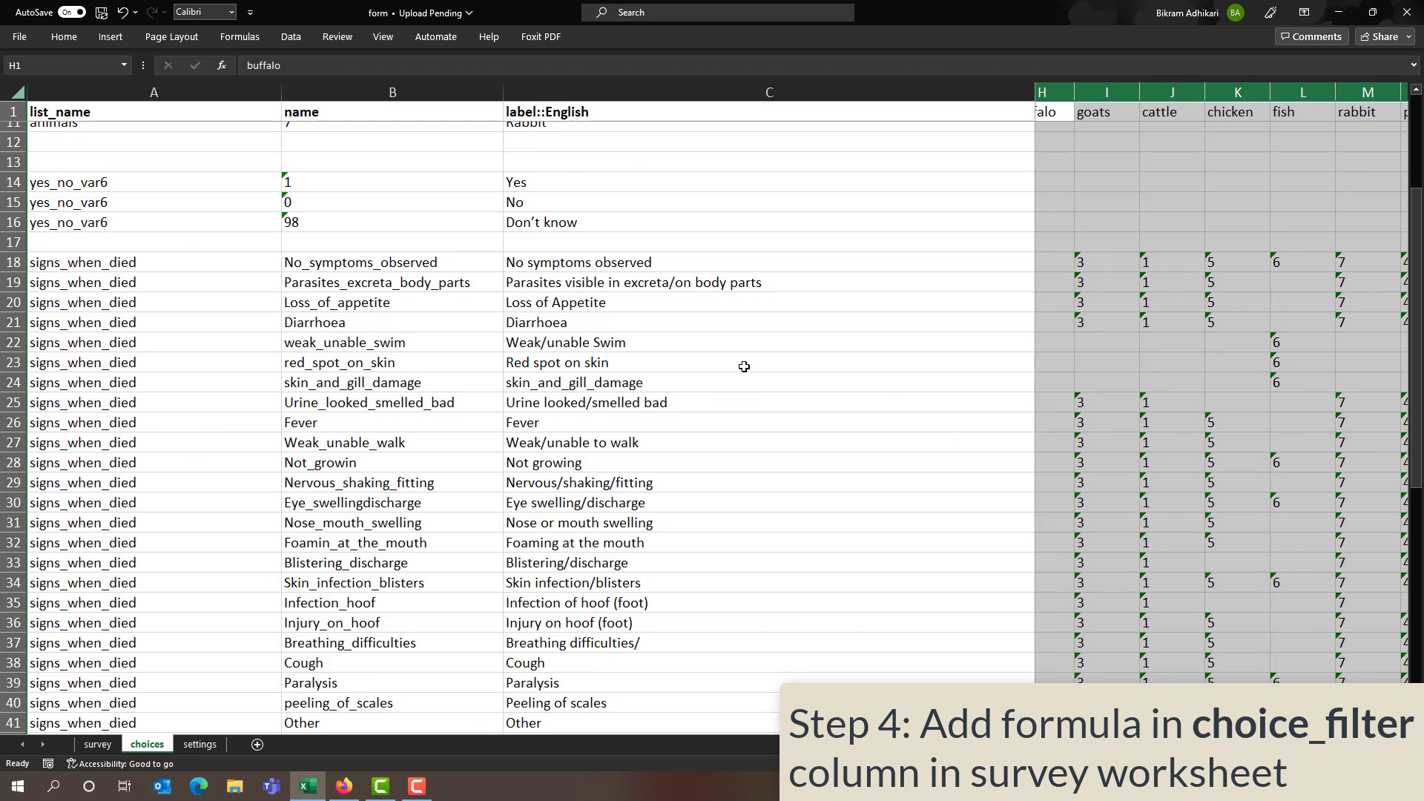
{"action": "left_click", "coordinate": [109, 745]}
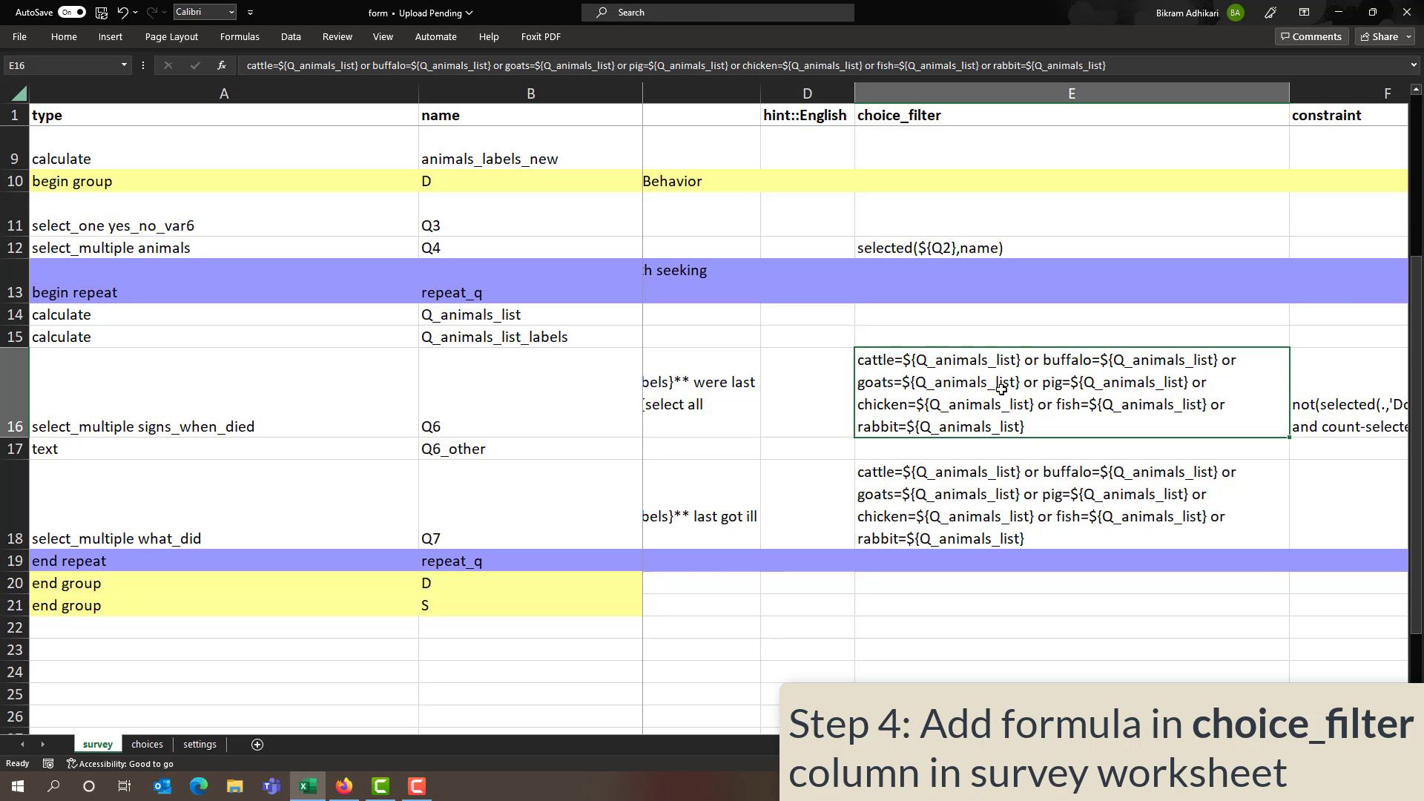
Inspect the choice_filter formulas of Q6 and Q7 on the survey sheet without changing them
{"action": "double_click", "coordinate": [859, 361]}
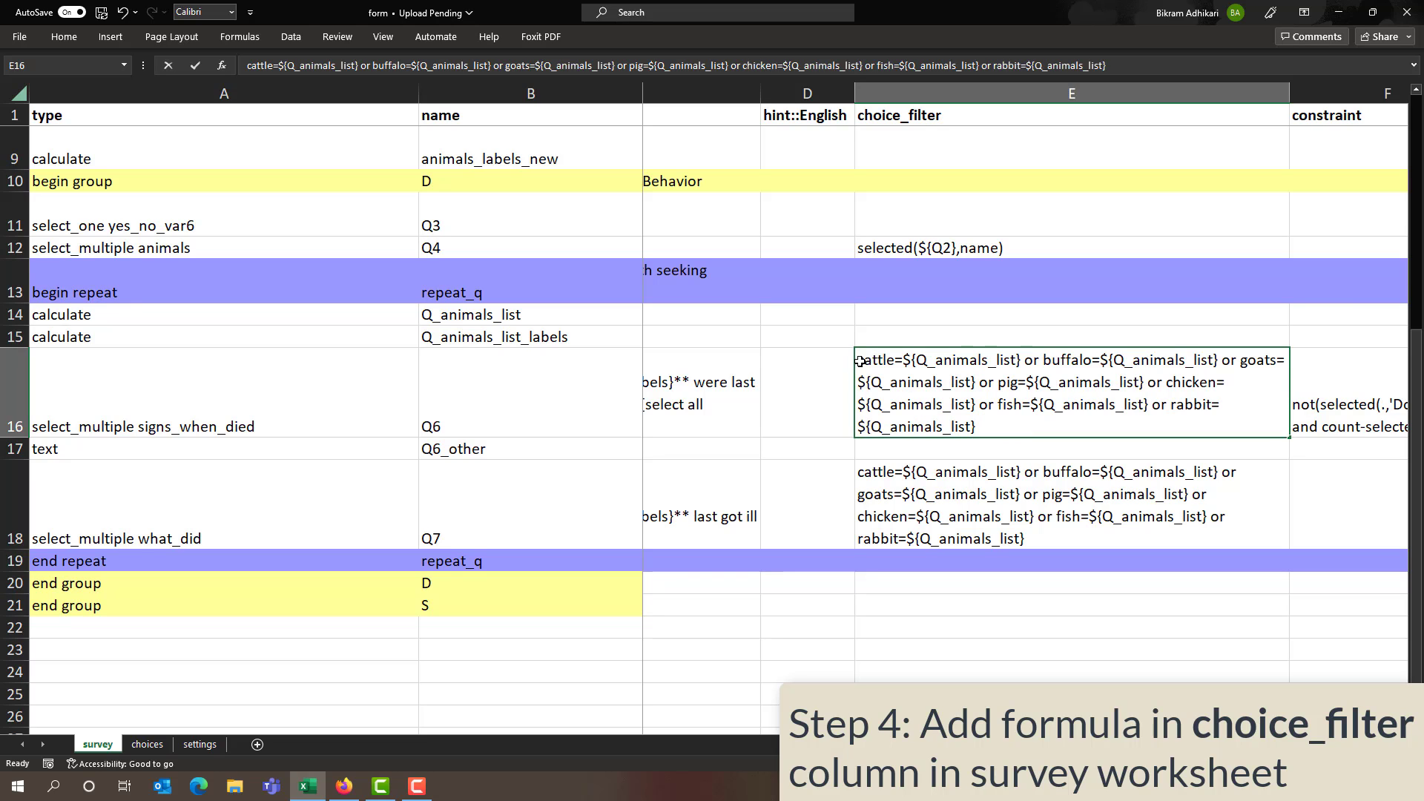
{"action": "left_click", "coordinate": [964, 504]}
{"action": "left_click", "coordinate": [964, 436]}
{"action": "left_click", "coordinate": [963, 474]}
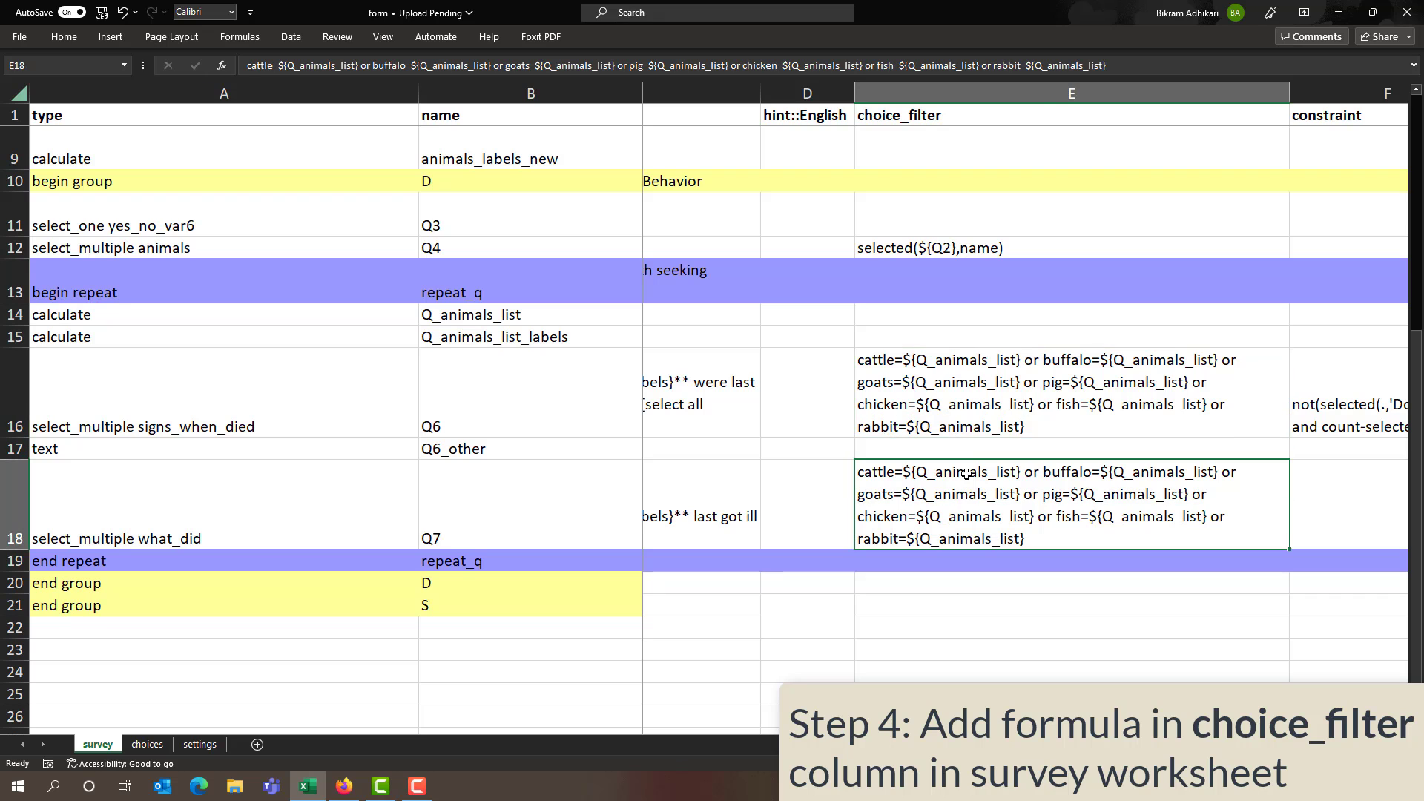
{"action": "scroll", "coordinate": [922, 467], "scroll_direction": "right", "scroll_amount": 3}
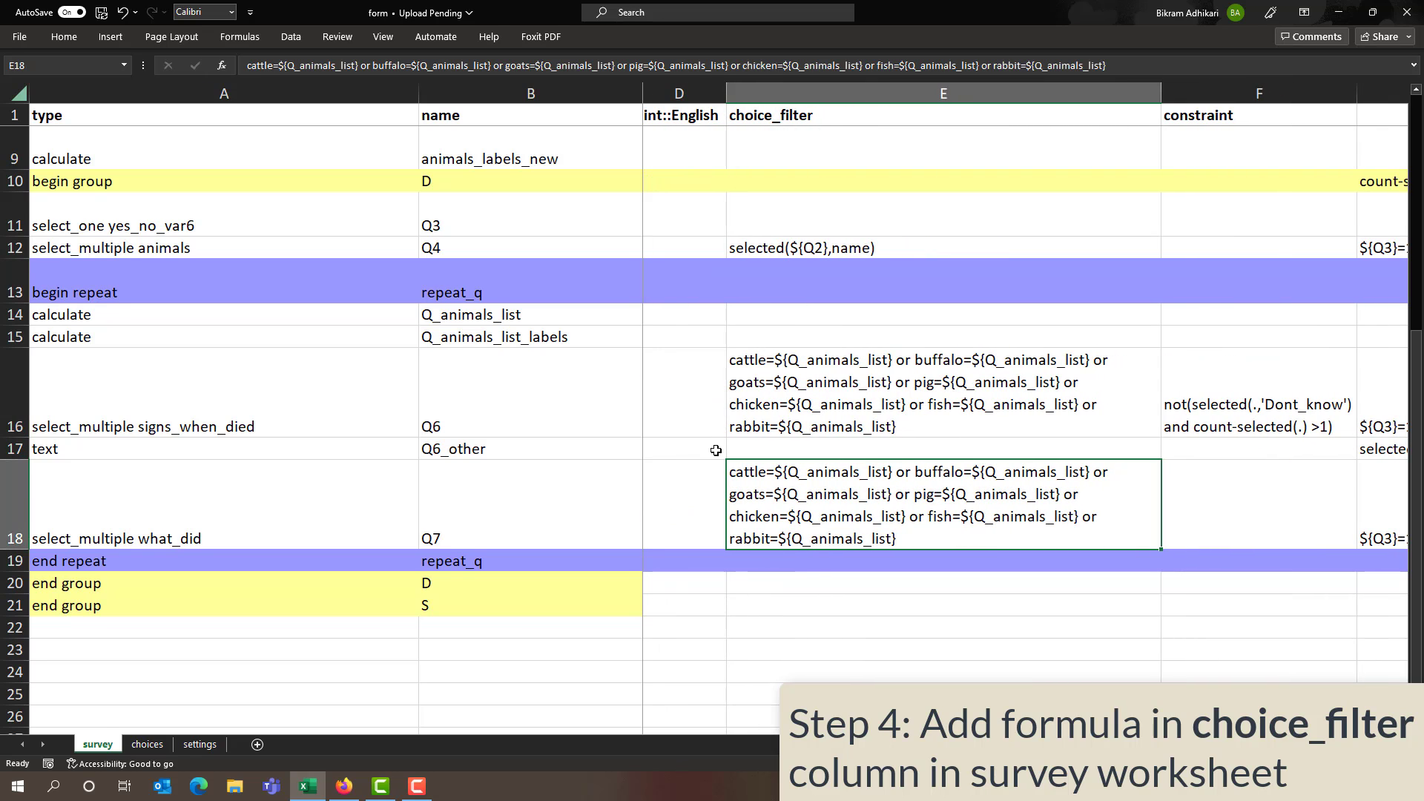
Switch to the Firefox form preview and select both Don't know and Eye swelling/discharge in the Goats Q6 question
{"action": "scroll", "coordinate": [552, 428], "scroll_direction": "up", "scroll_amount": 1}
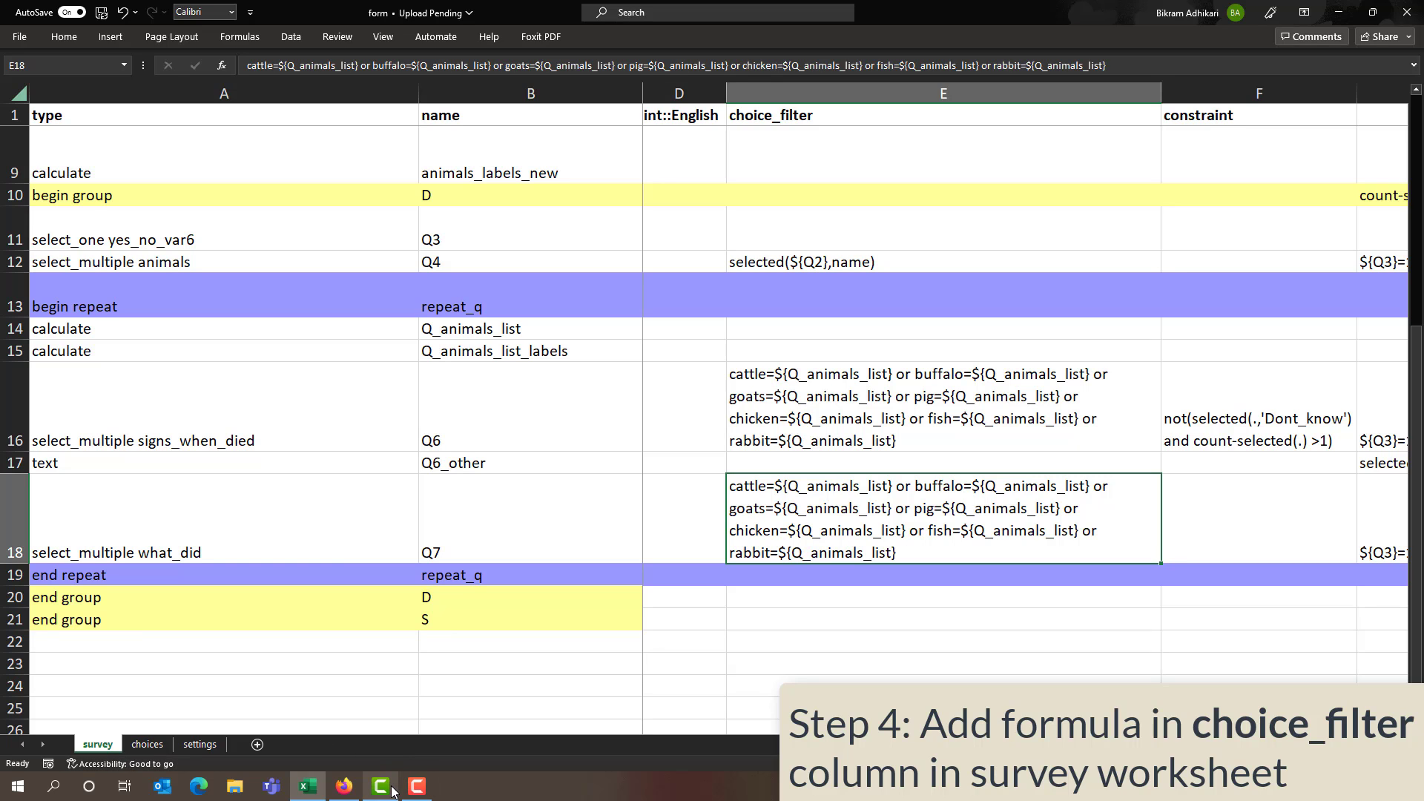
{"action": "left_click", "coordinate": [344, 786]}
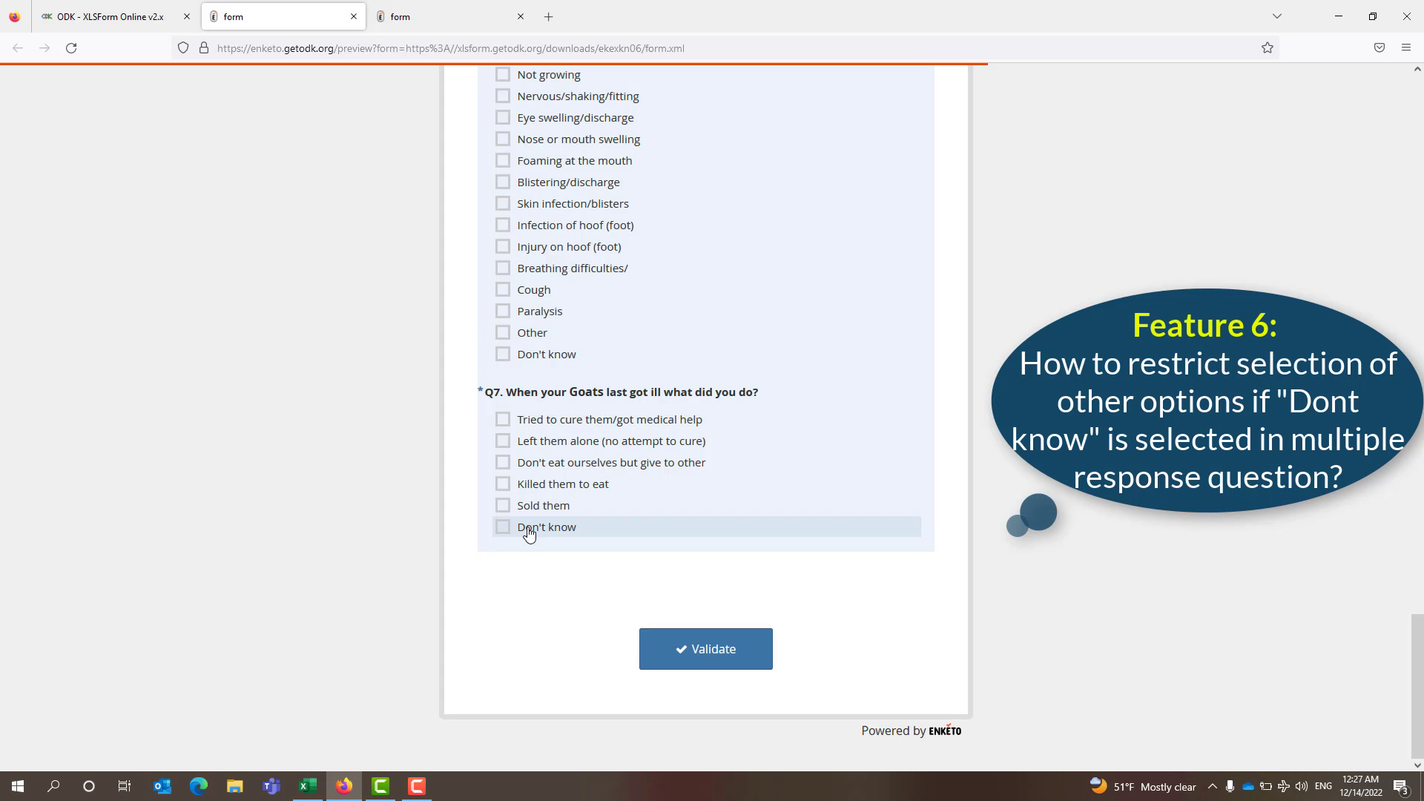
{"action": "scroll", "coordinate": [528, 532], "scroll_direction": "up", "scroll_amount": 3}
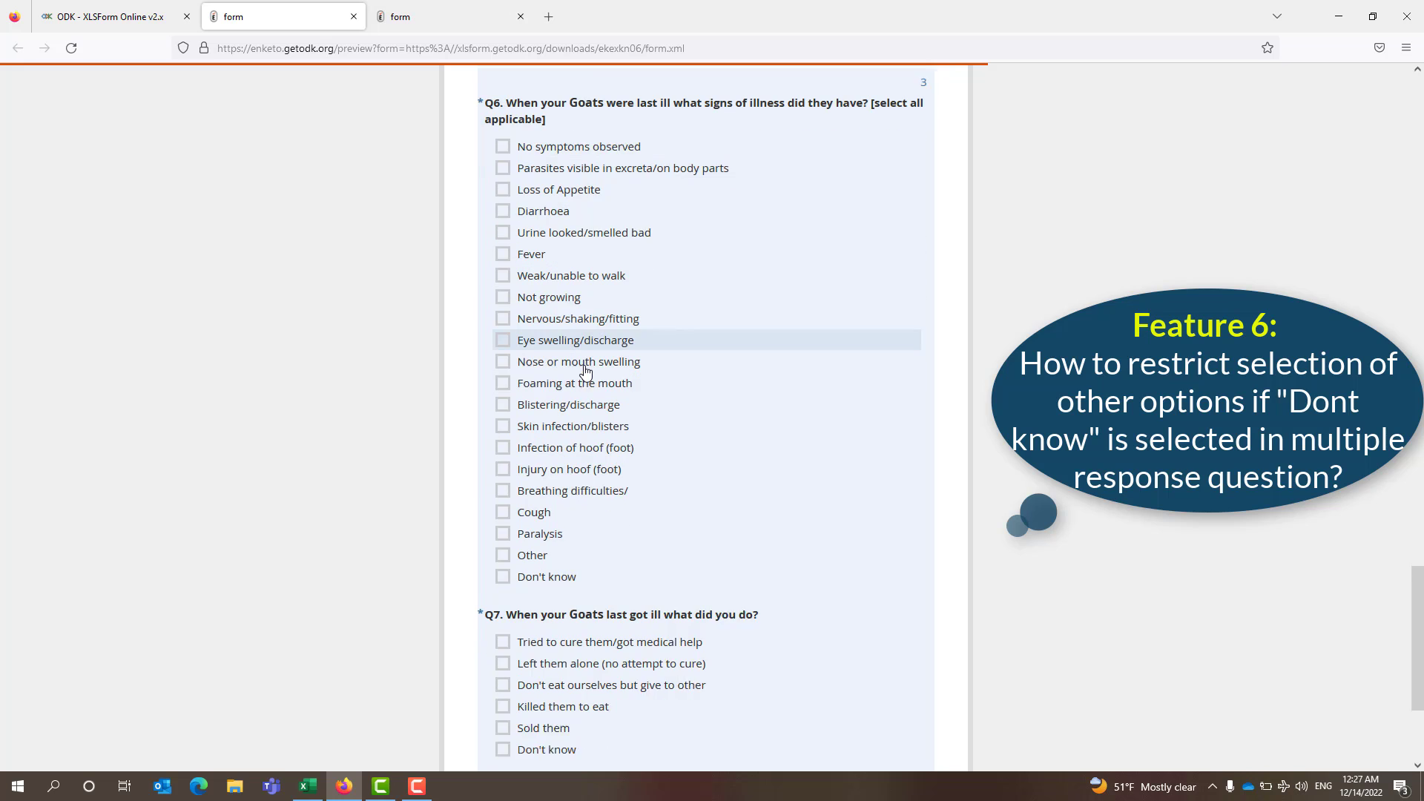
{"action": "scroll", "coordinate": [586, 370], "scroll_direction": "down", "scroll_amount": 1}
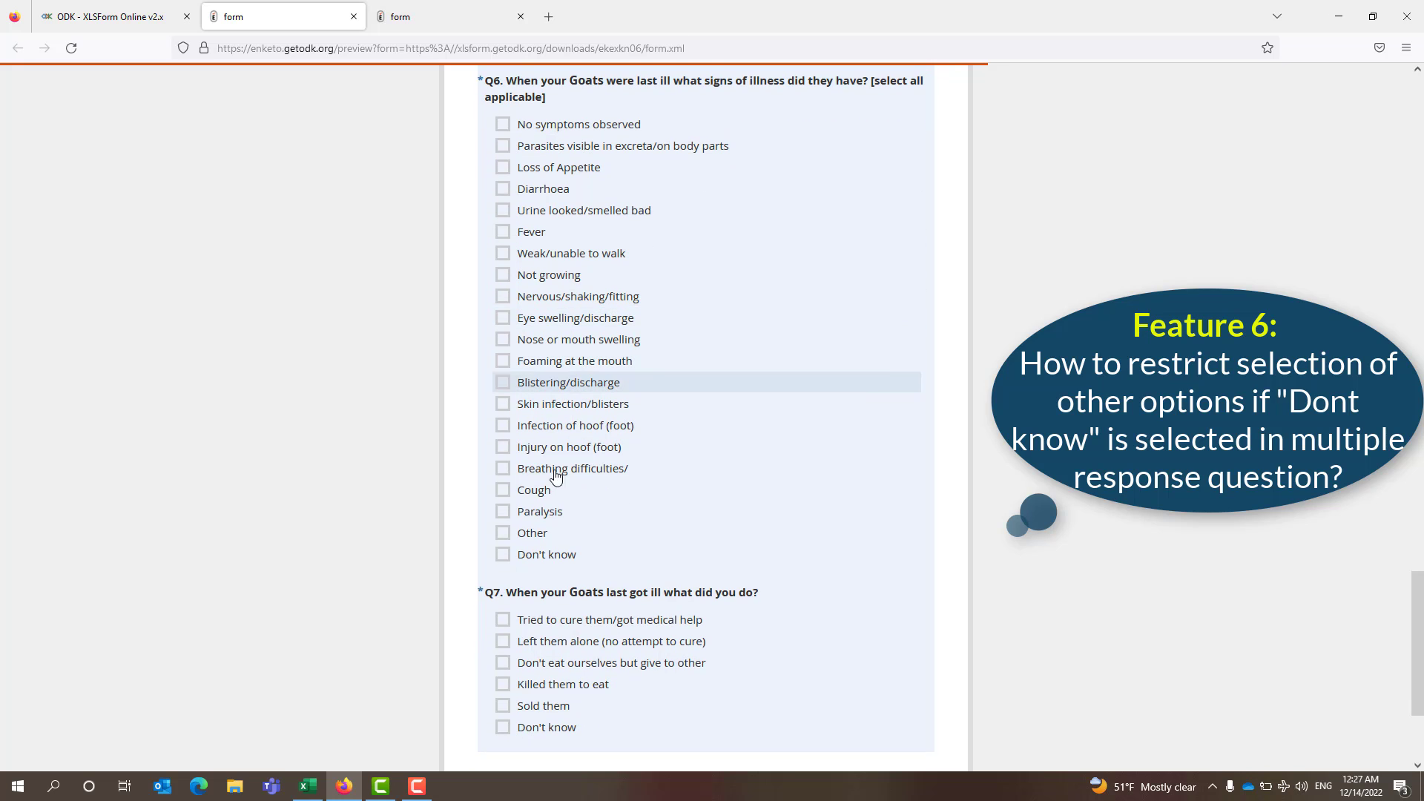
{"action": "left_click", "coordinate": [501, 555]}
{"action": "left_click", "coordinate": [503, 317]}
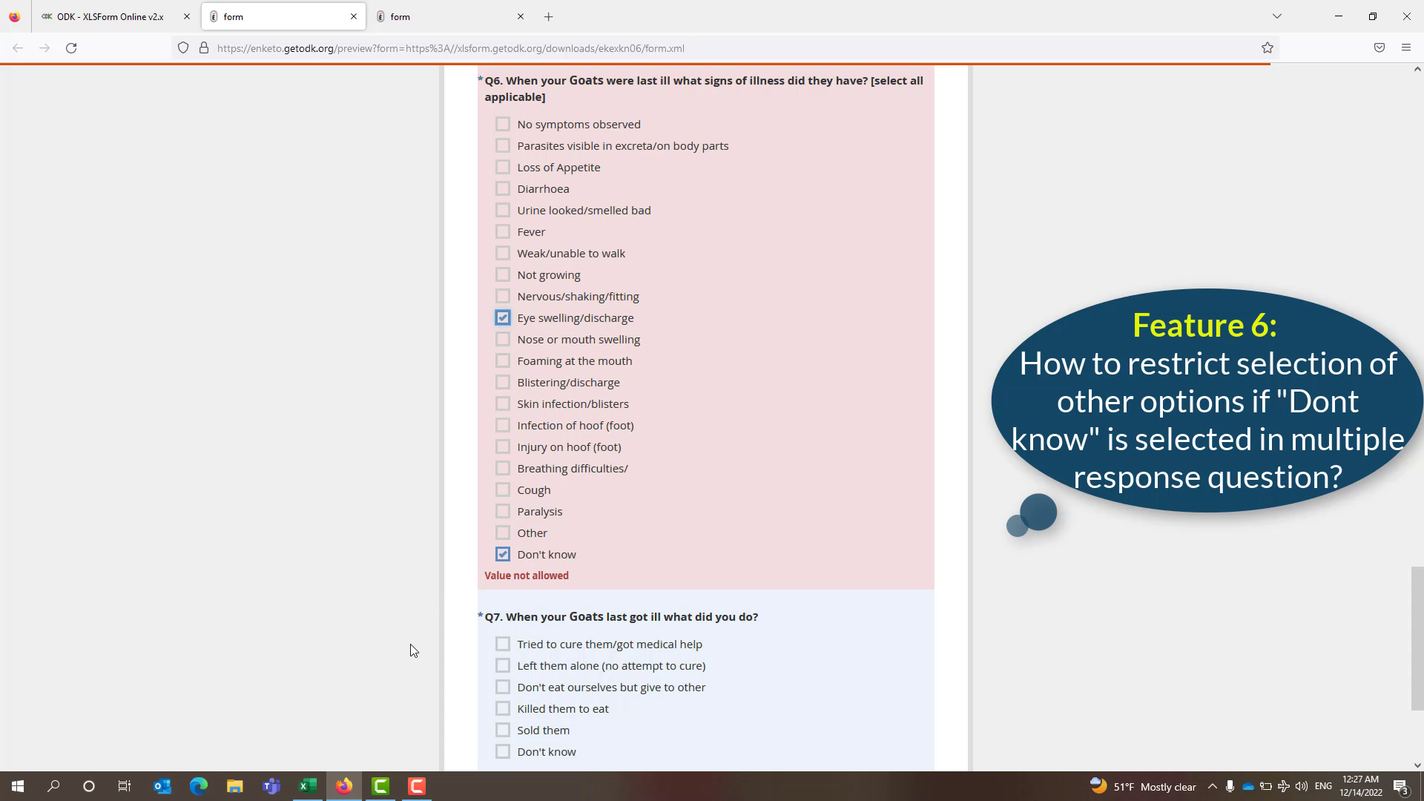
Return to the Excel workbook and inspect Q6's constraint formula and its relevant condition on the survey sheet
{"action": "left_click", "coordinate": [309, 786]}
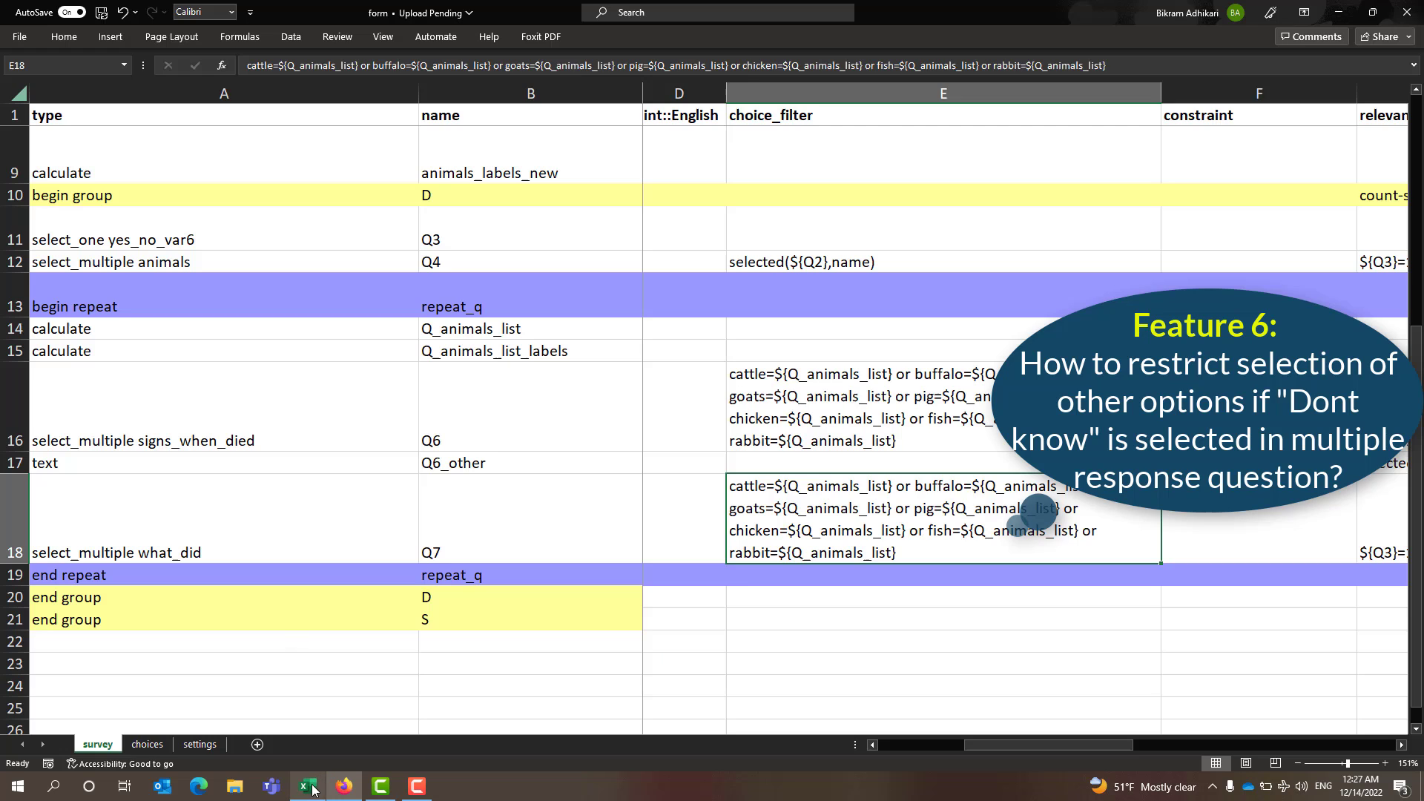
{"action": "left_click", "coordinate": [859, 420]}
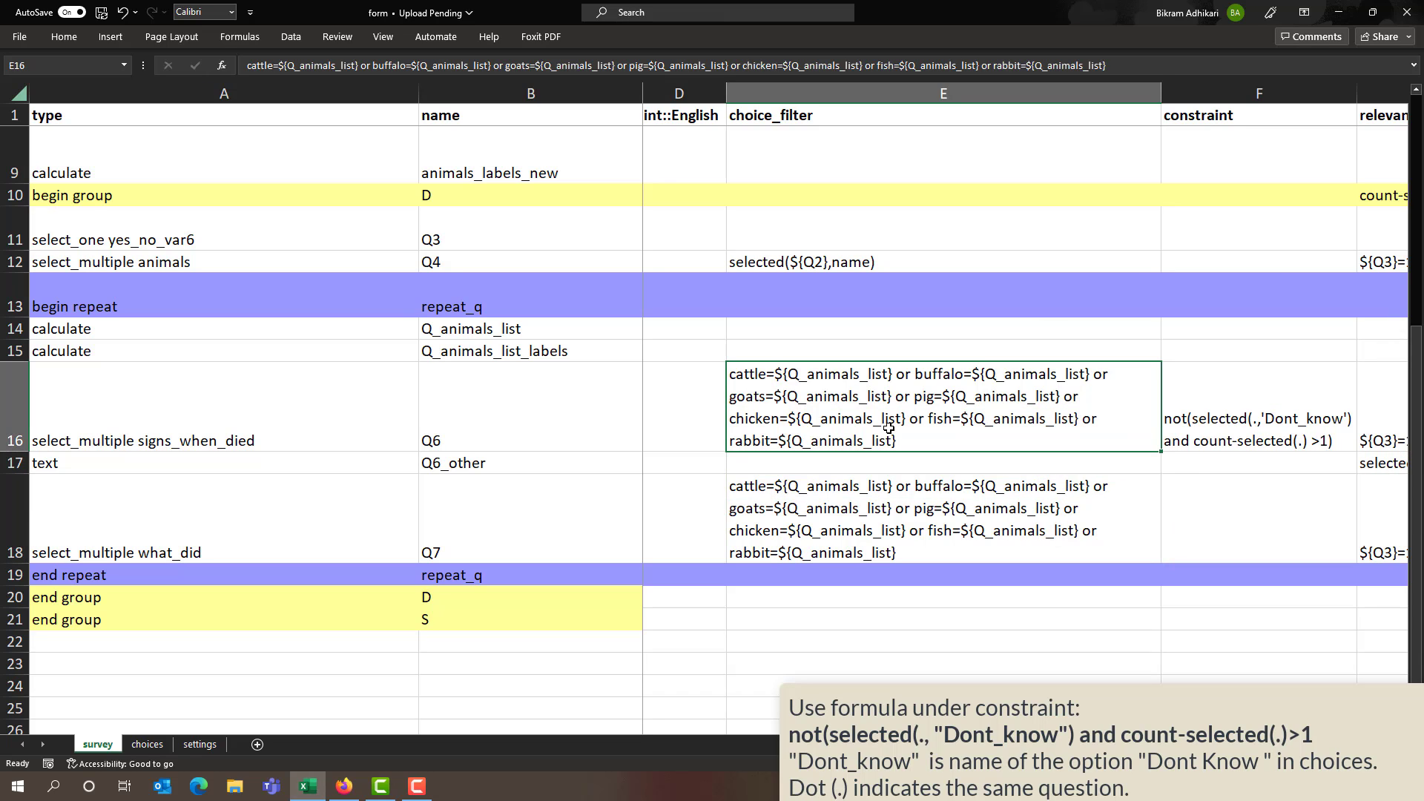
{"action": "scroll", "coordinate": [1187, 463], "scroll_direction": "right", "scroll_amount": 3}
{"action": "left_click", "coordinate": [1032, 393]}
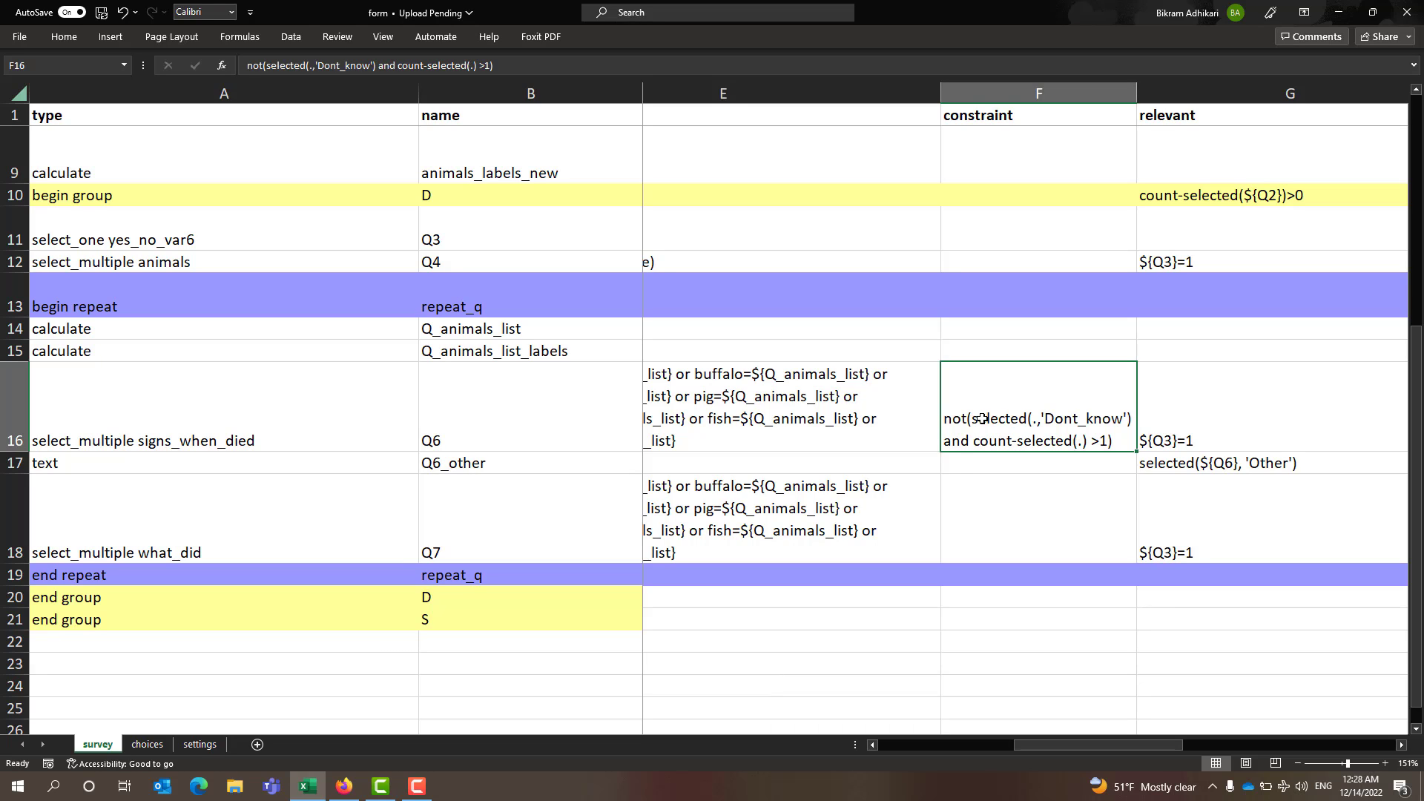
{"action": "left_click", "coordinate": [1196, 427]}
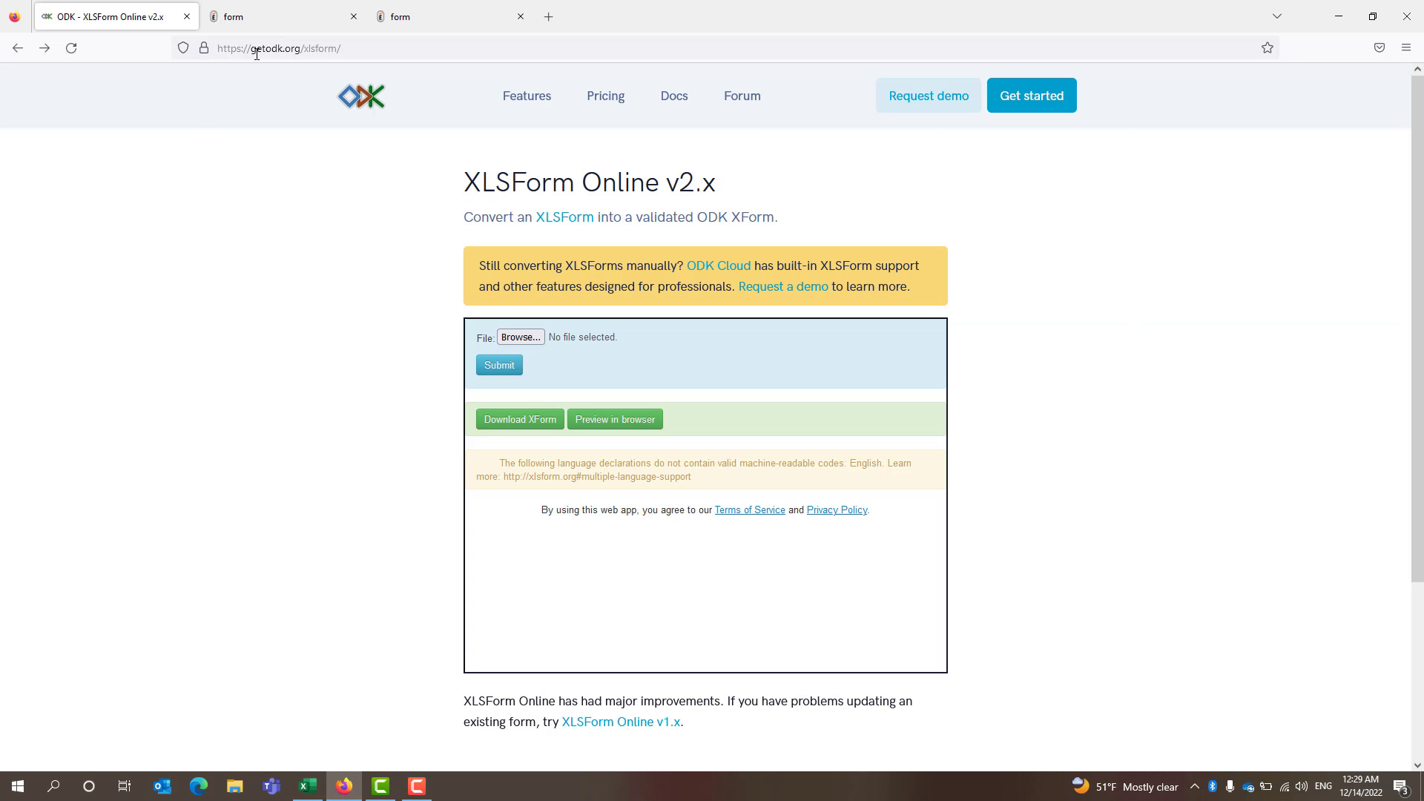
{"action": "left_click", "coordinate": [373, 52]}
{"action": "left_click", "coordinate": [354, 44]}
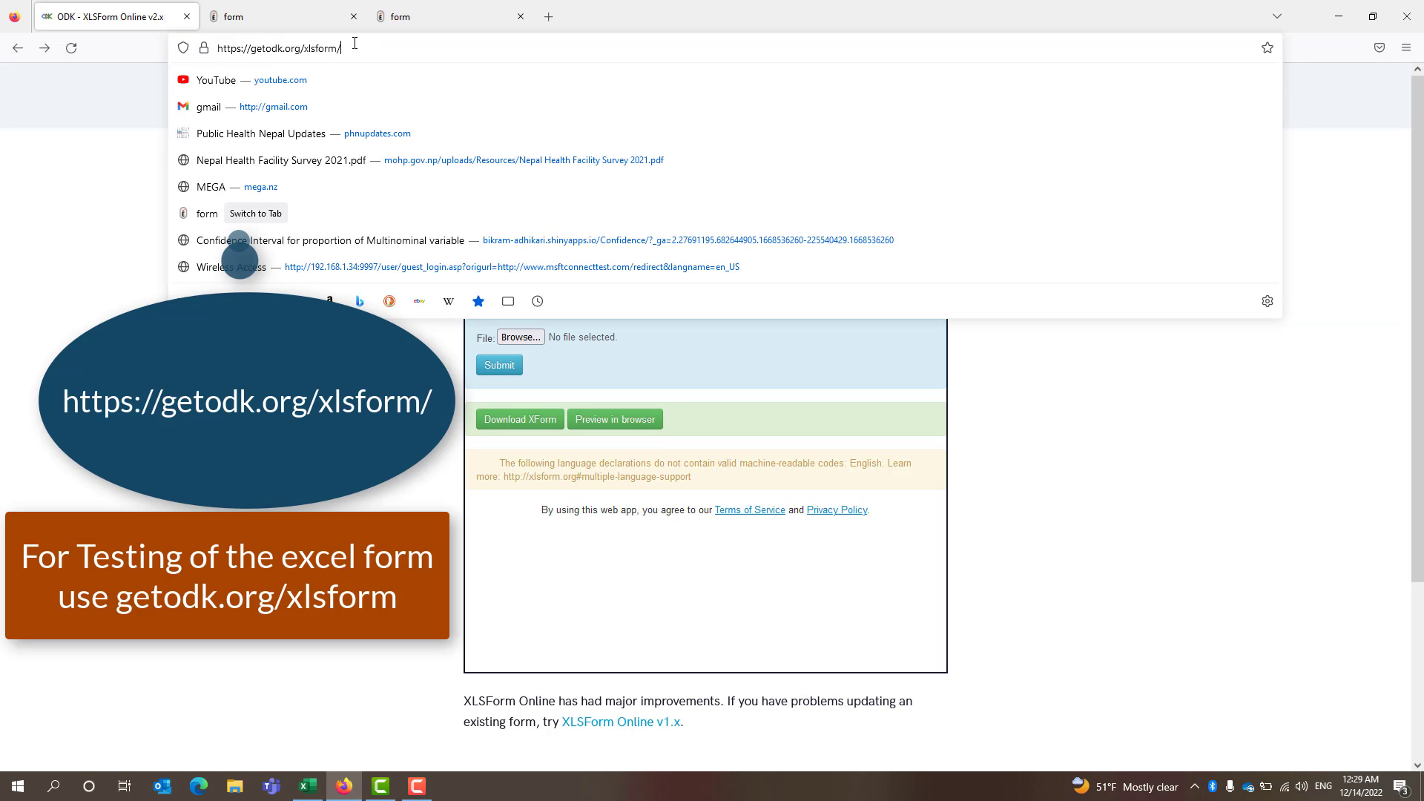
{"action": "key", "text": "Return"}
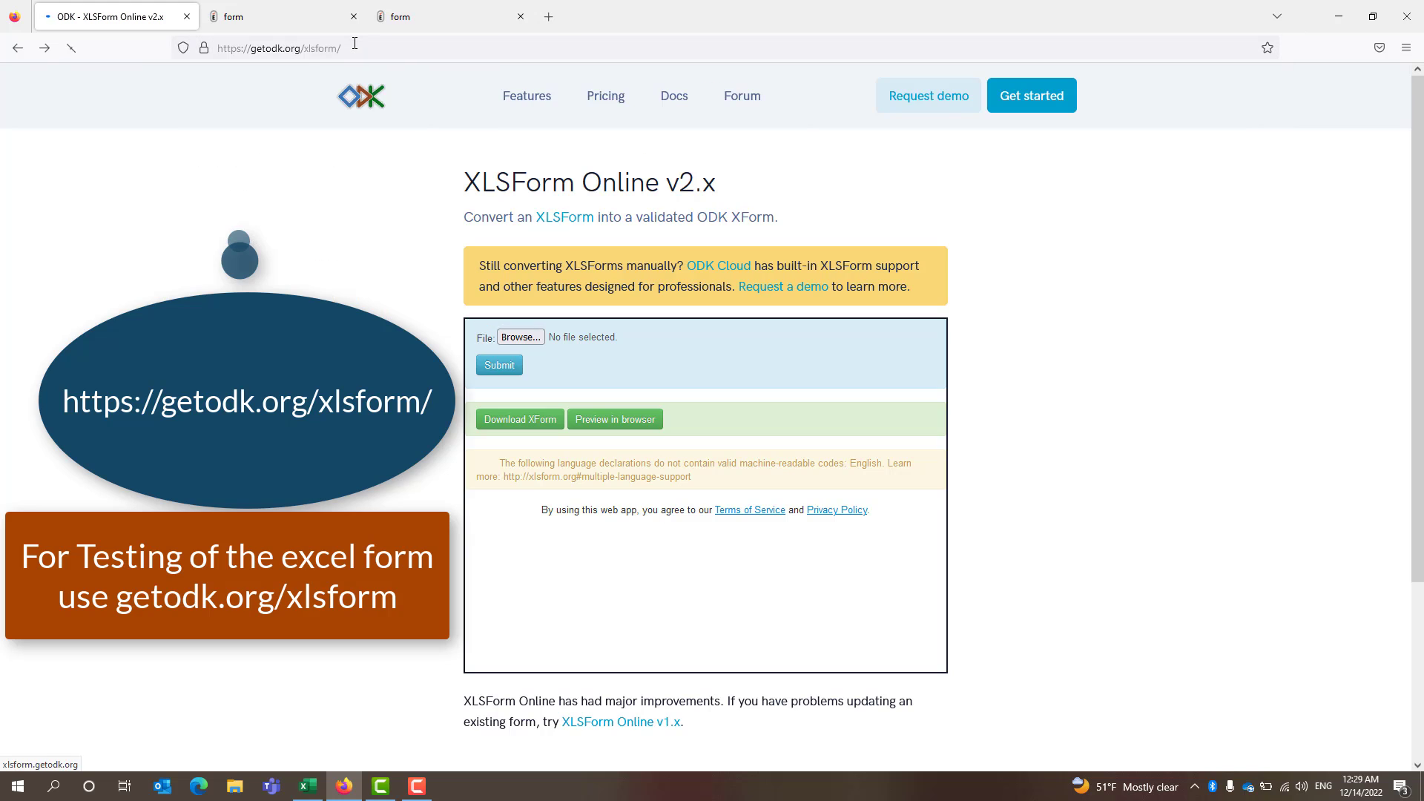
Try to choose the form workbook from the Documents folder for upload, and dismiss the resulting message
{"action": "left_click", "coordinate": [523, 335]}
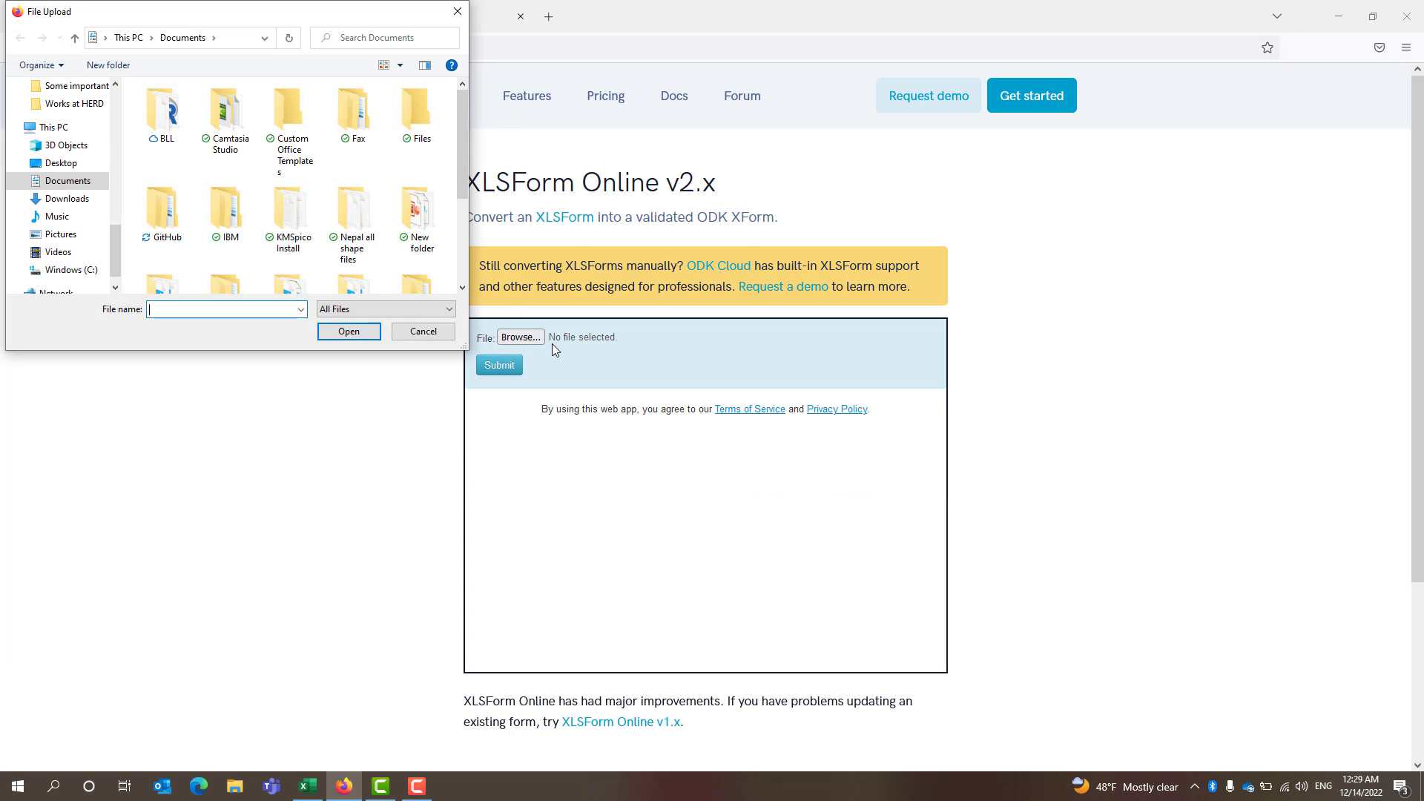
{"action": "scroll", "coordinate": [355, 230], "scroll_direction": "down", "scroll_amount": 2}
{"action": "left_click", "coordinate": [226, 263]}
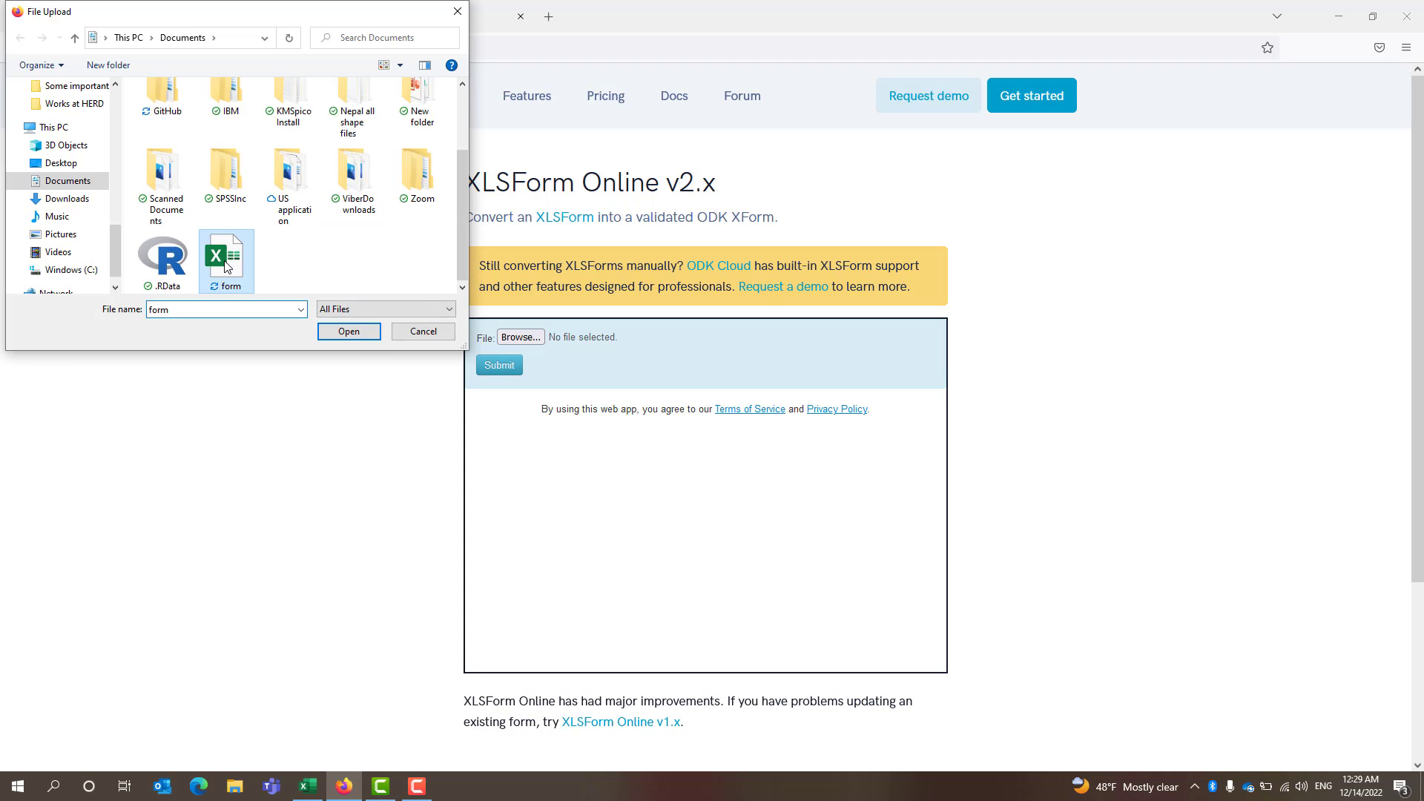
{"action": "left_click", "coordinate": [349, 332]}
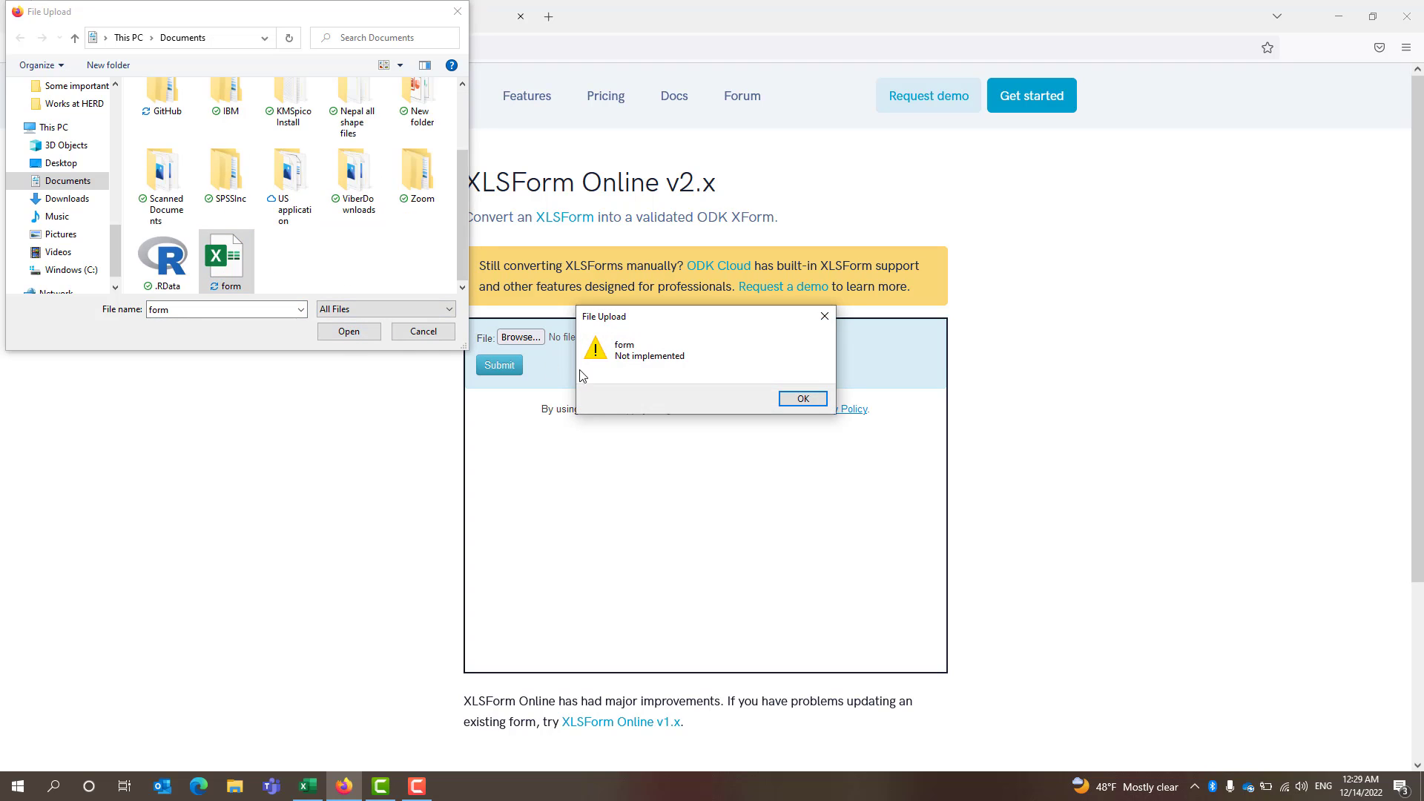
{"action": "left_click", "coordinate": [802, 399]}
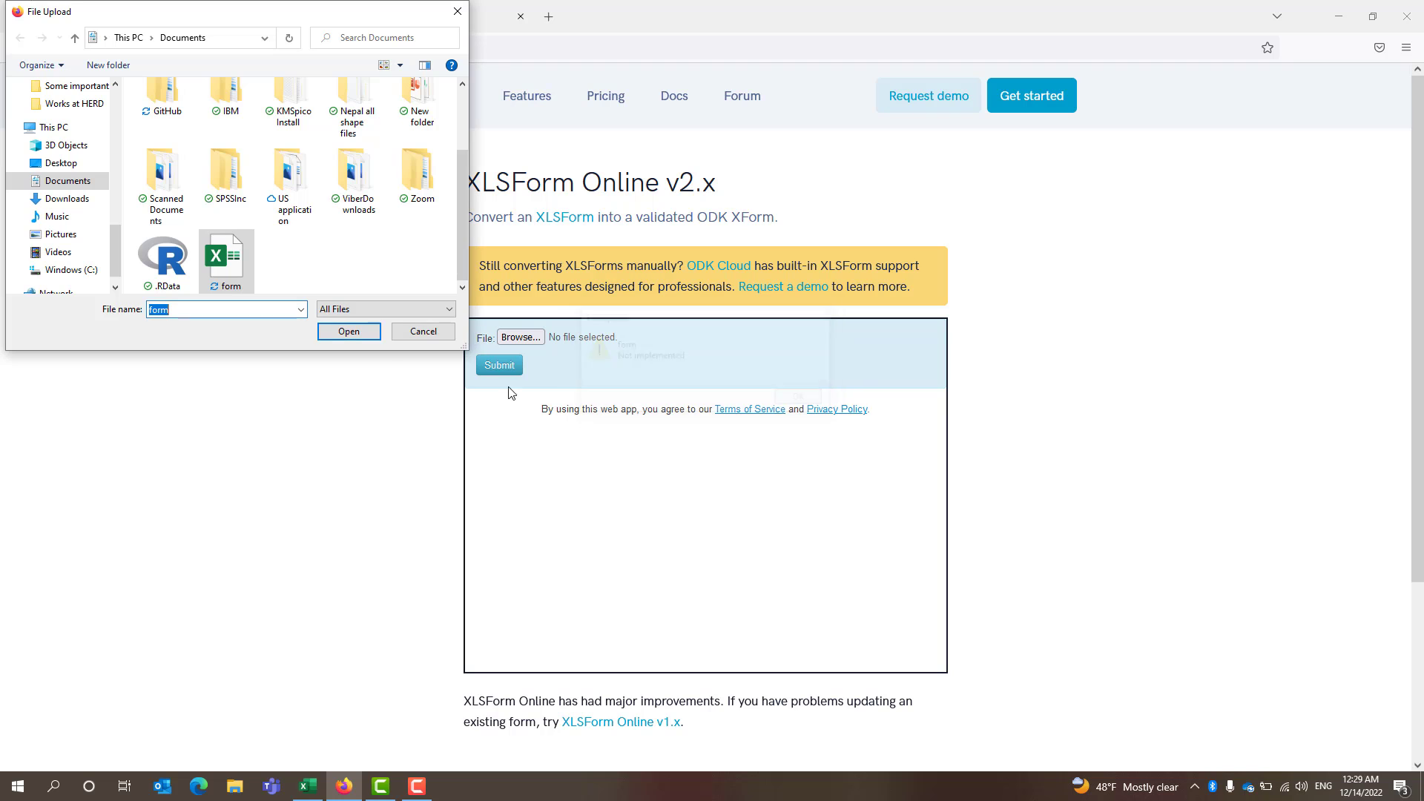
Switch to Excel and close the form workbook
{"action": "left_click", "coordinate": [307, 787]}
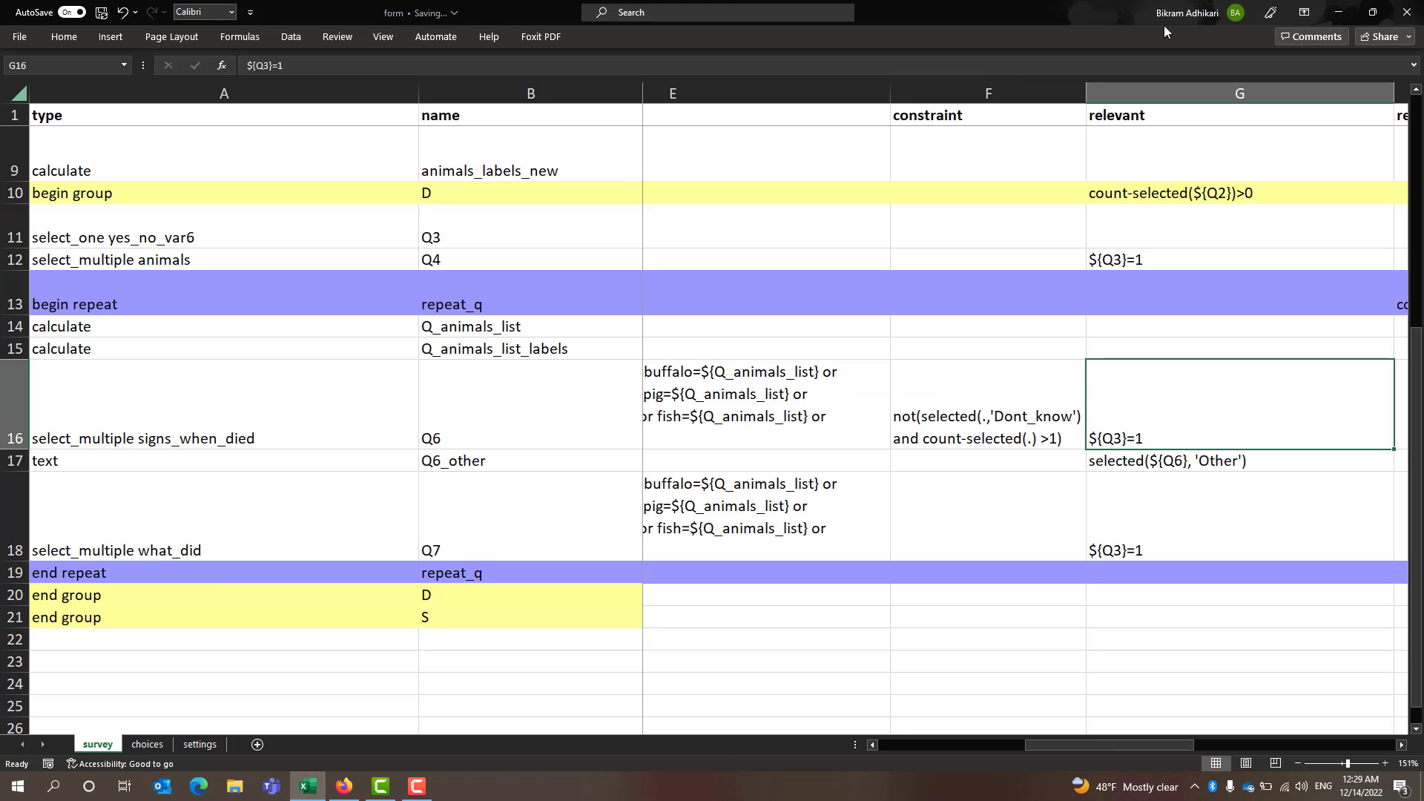
{"action": "left_click", "coordinate": [1409, 11]}
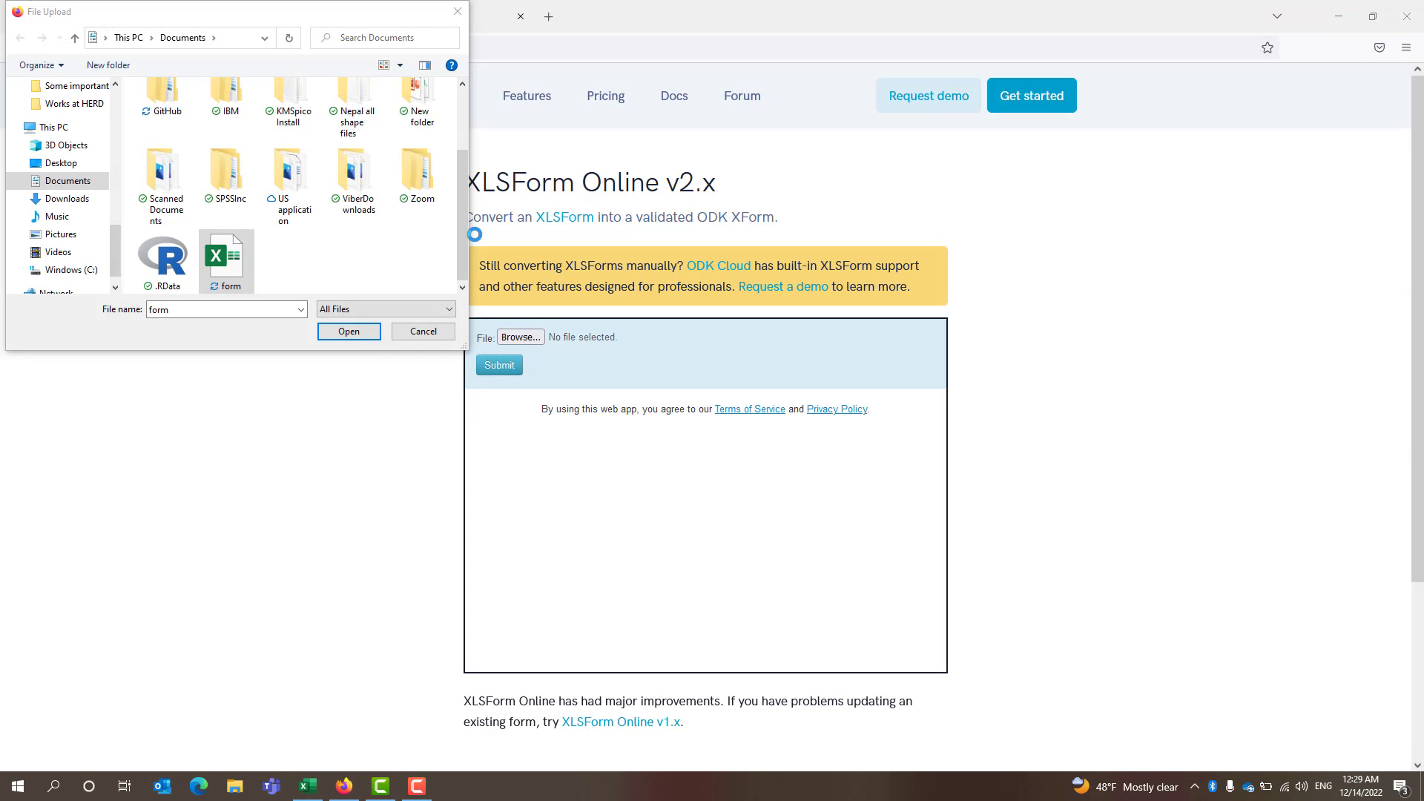
Submit form.xlsx from the Documents folder for conversion and open the converted form's browser preview
{"action": "left_click", "coordinate": [231, 267]}
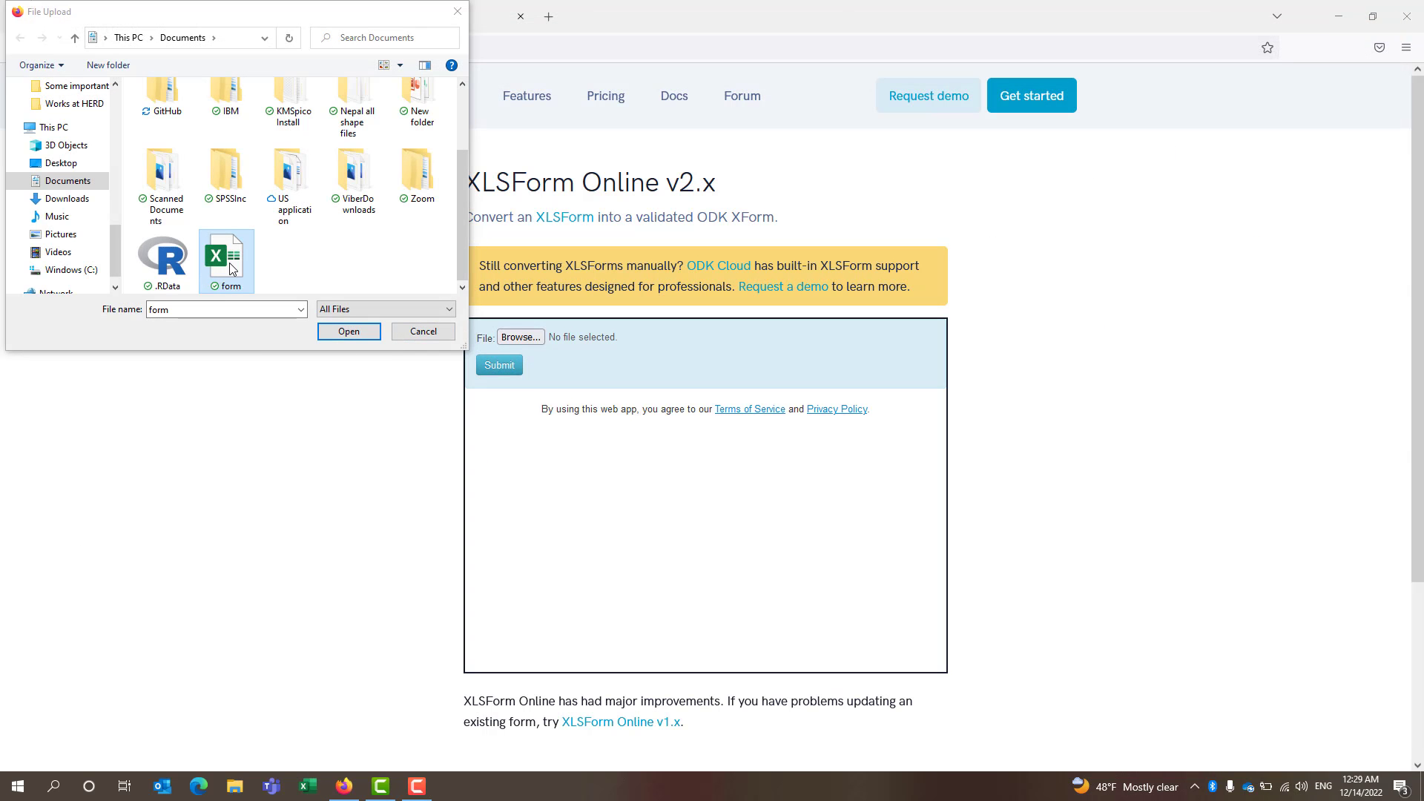
{"action": "left_click", "coordinate": [340, 330]}
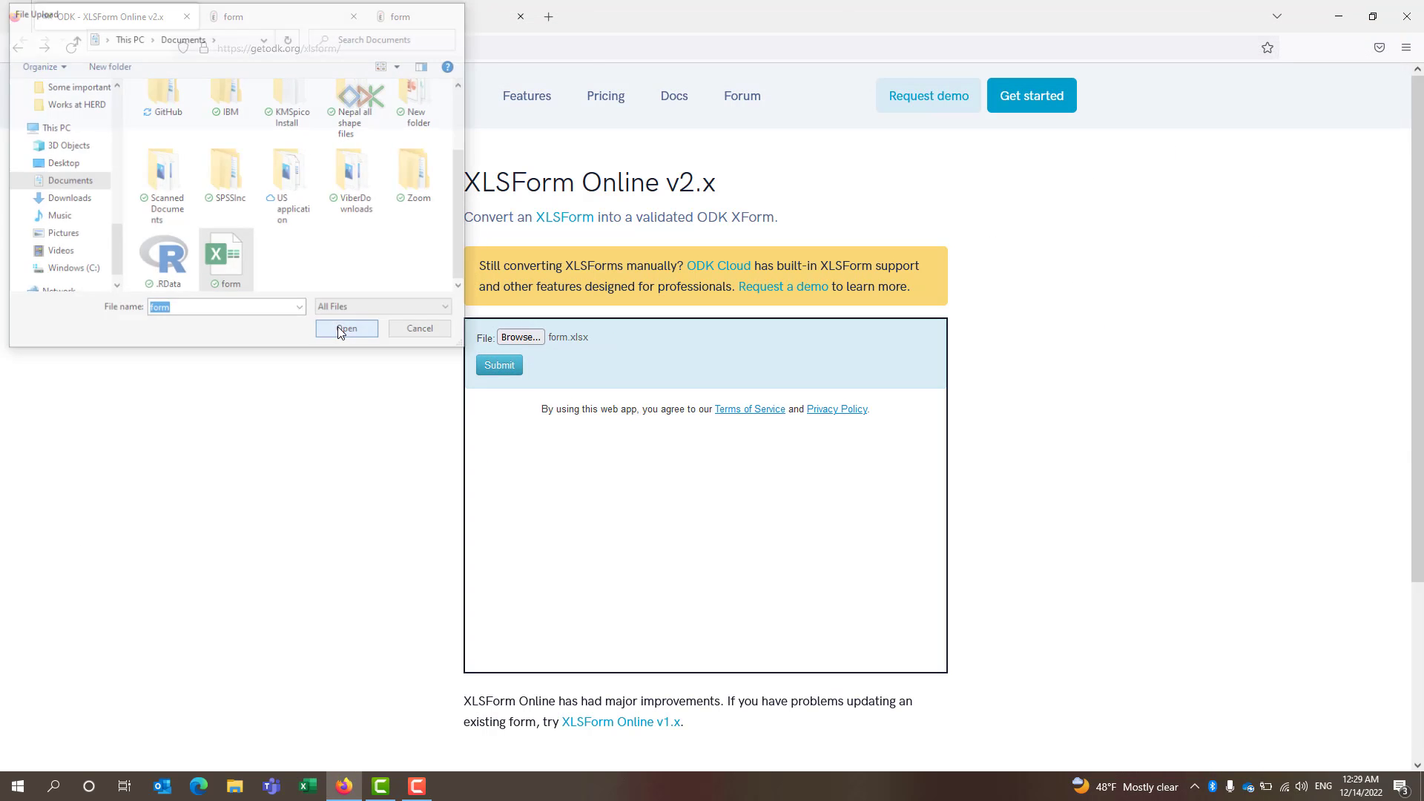
{"action": "left_click", "coordinate": [498, 365]}
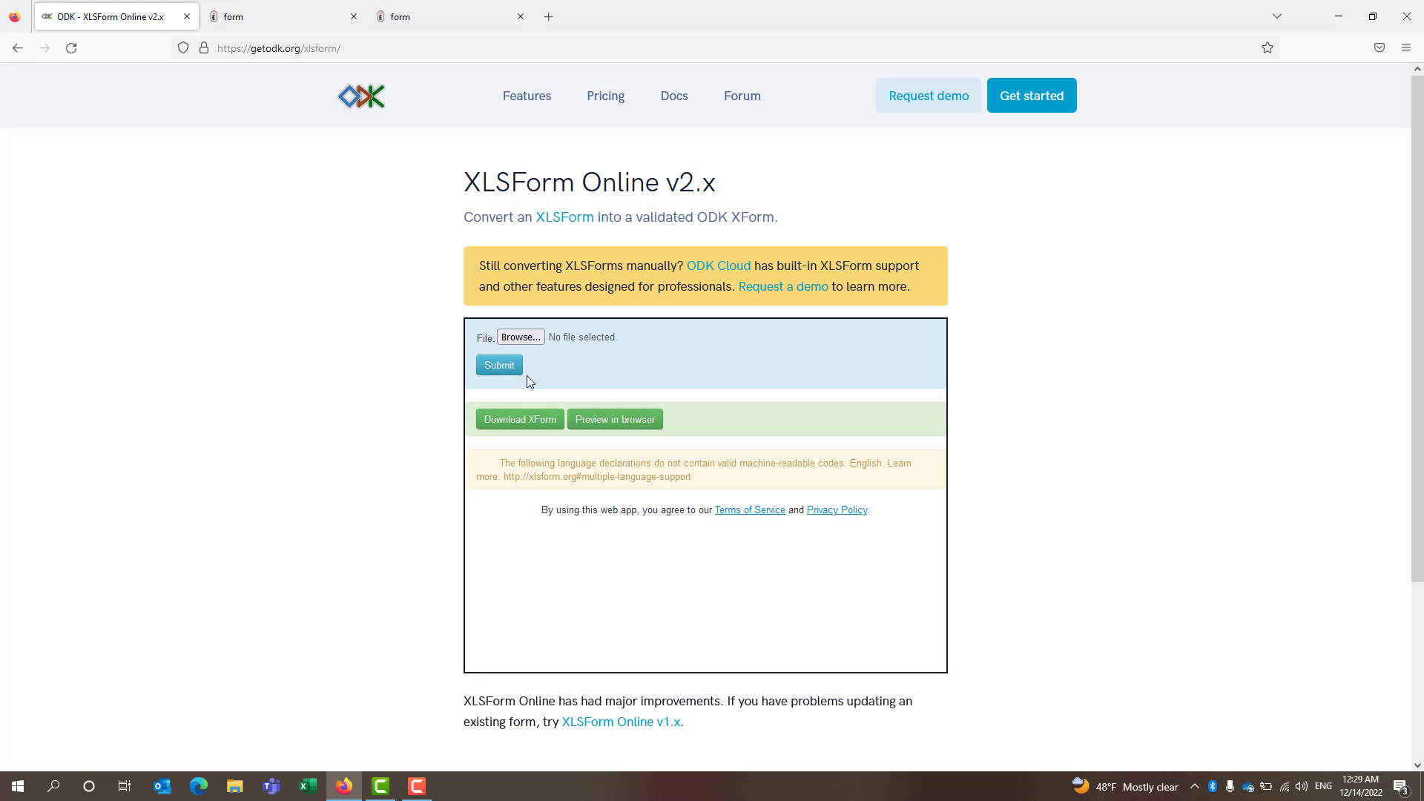
{"action": "left_click", "coordinate": [622, 421]}
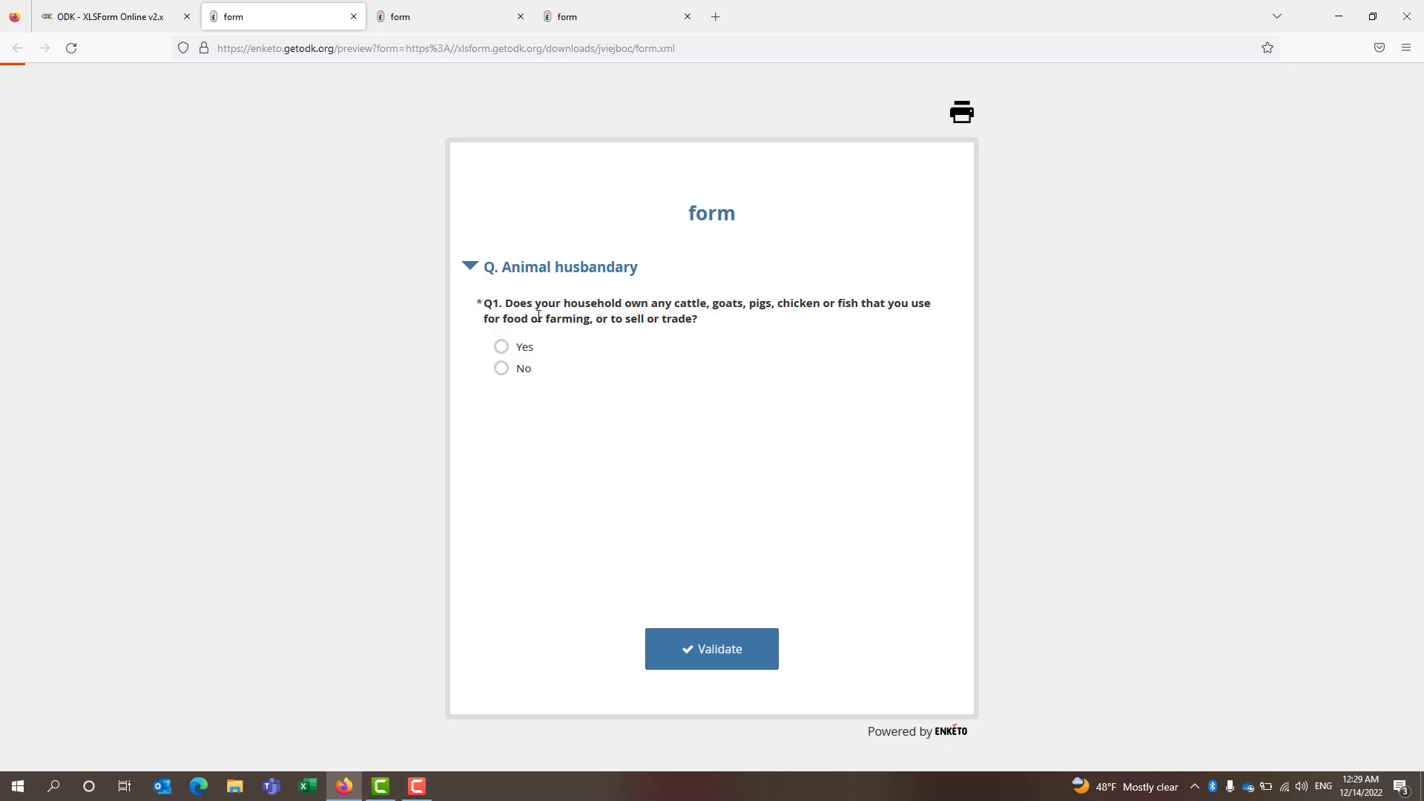
Answer Yes to Q1 and select Cattle, Pigs and Poultry/ducks in Q2 of the form preview
{"action": "left_click", "coordinate": [501, 347]}
{"action": "scroll", "coordinate": [637, 386], "scroll_direction": "down", "scroll_amount": 1}
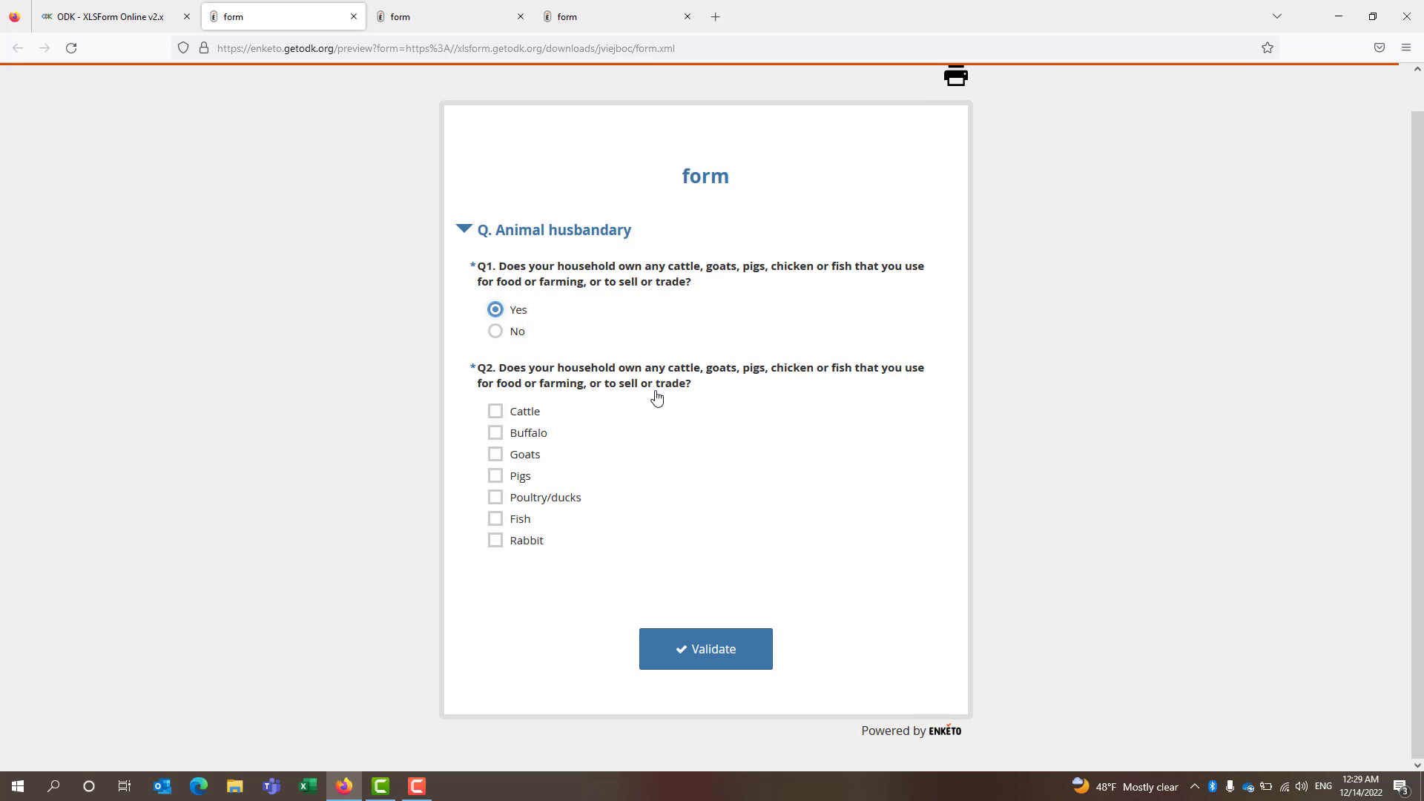
{"action": "left_click", "coordinate": [498, 413]}
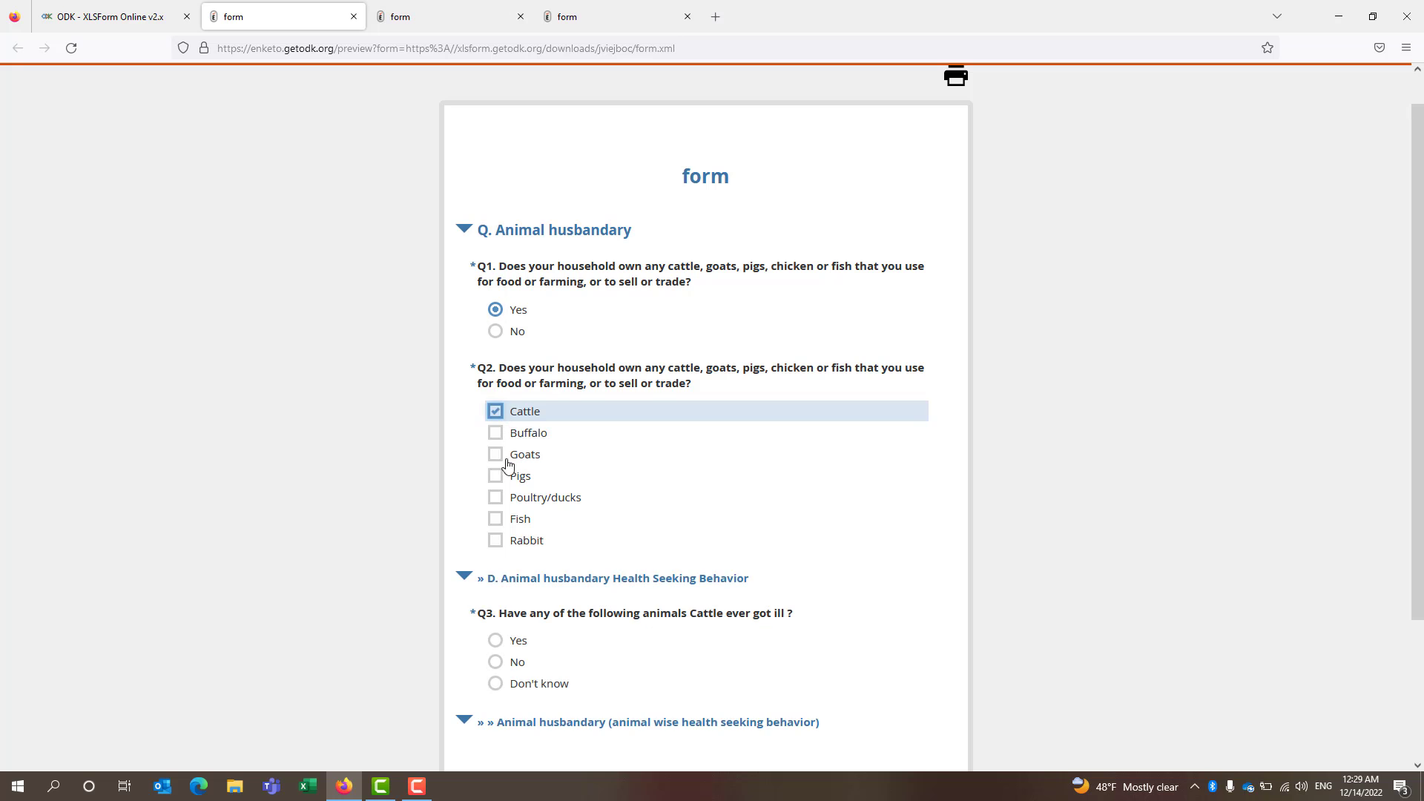
{"action": "left_click", "coordinate": [495, 475]}
{"action": "scroll", "coordinate": [556, 414], "scroll_direction": "down", "scroll_amount": 2}
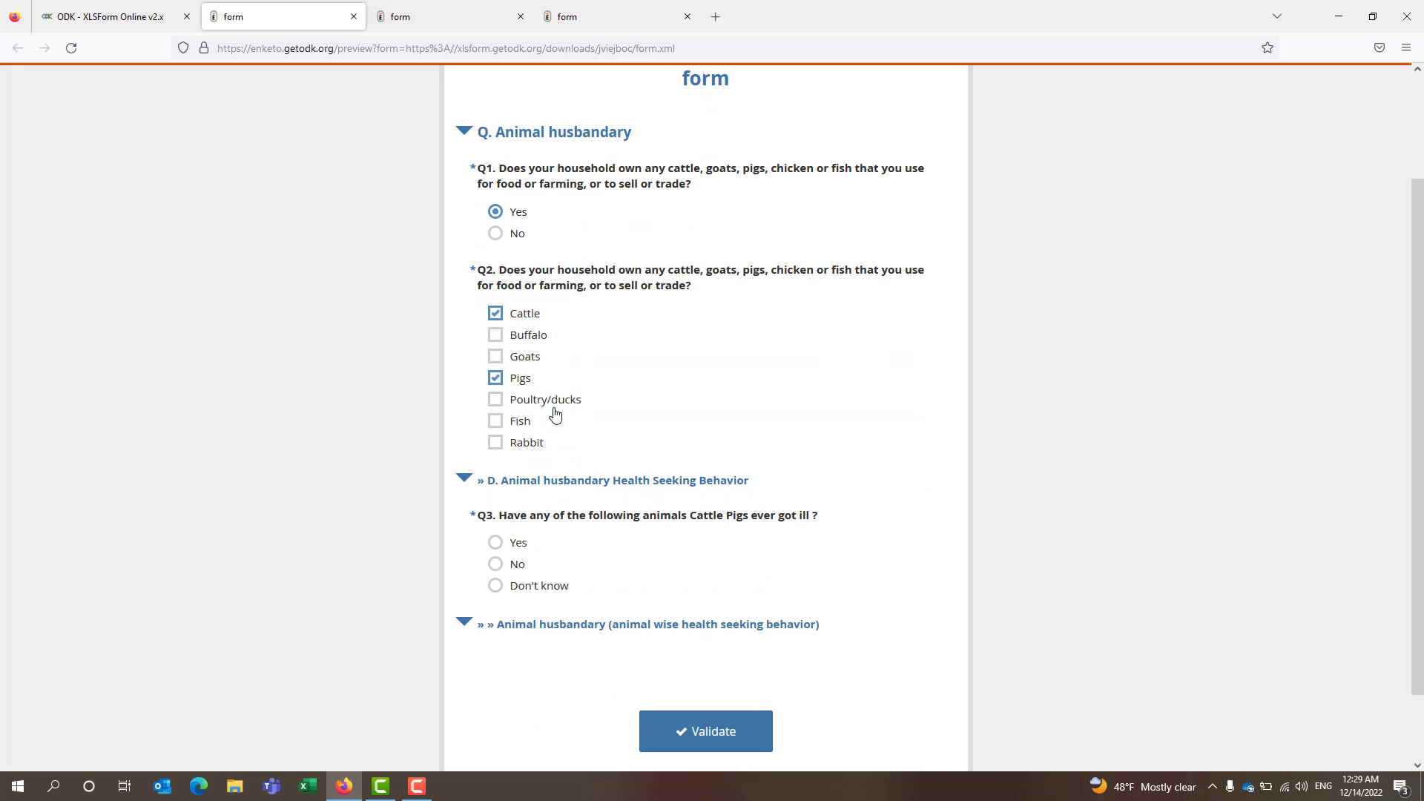
{"action": "left_click", "coordinate": [512, 402]}
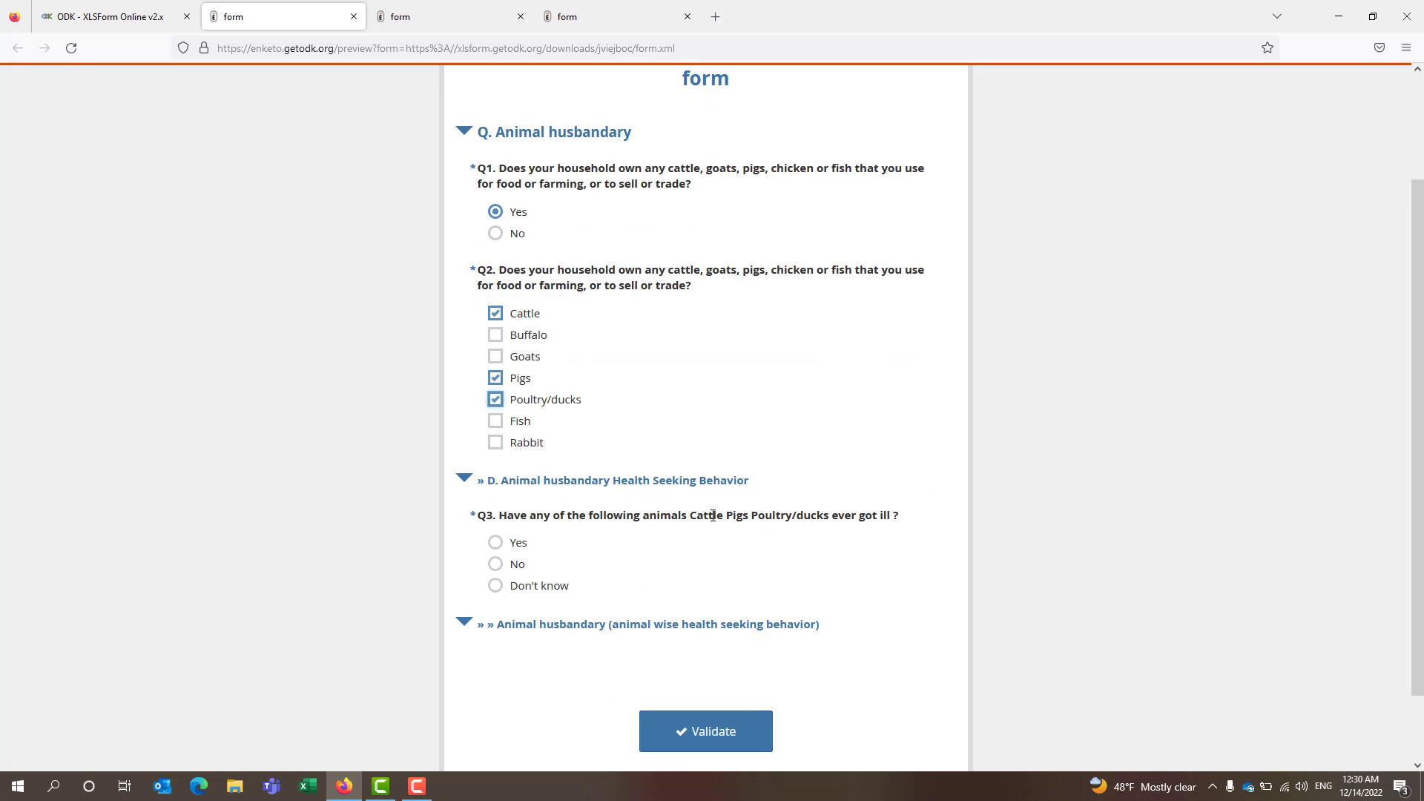
Highlight the animal names inserted in Q3's question text and answer Q3 with Yes
{"action": "left_click_drag", "start_coordinate": [690, 515], "coordinate": [831, 514]}
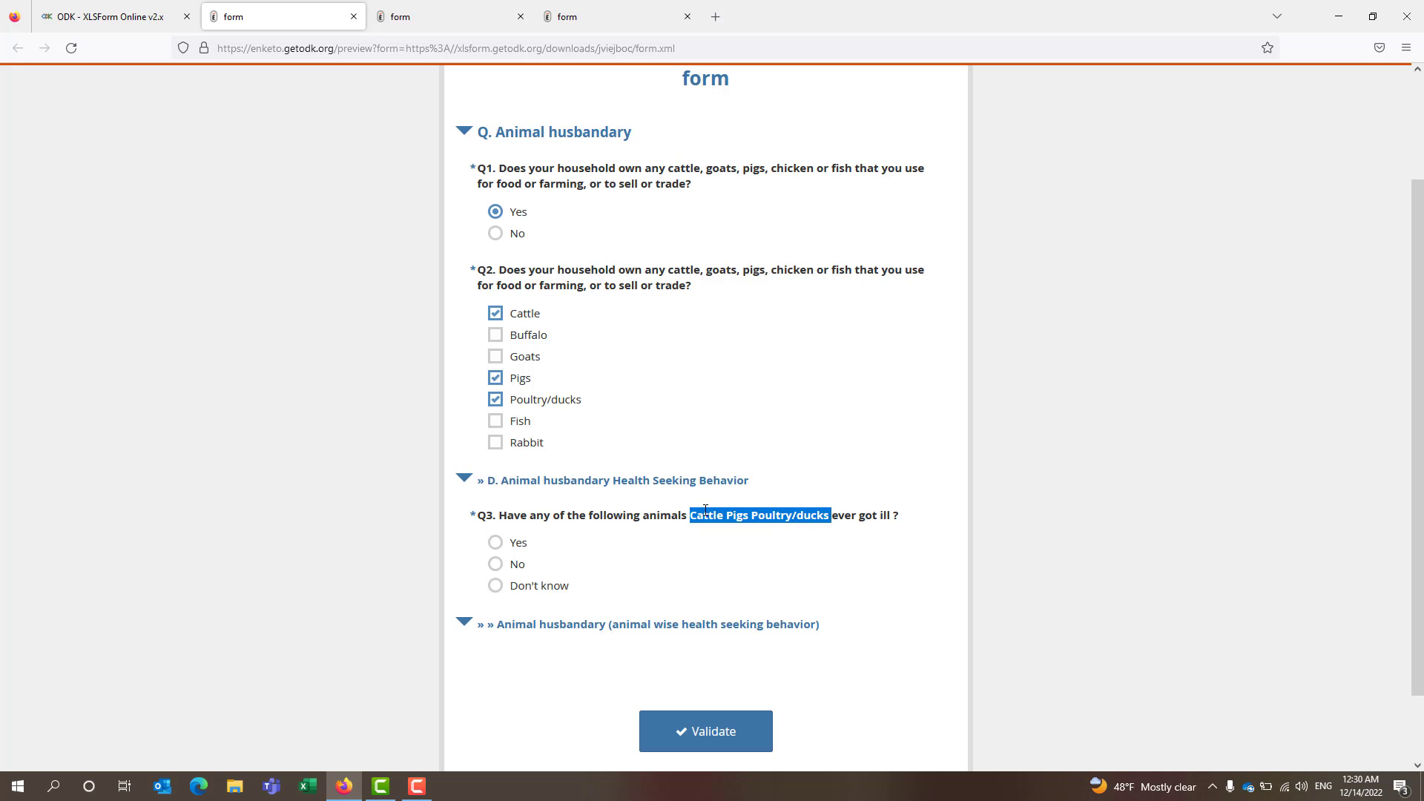
{"action": "scroll", "coordinate": [705, 509], "scroll_direction": "down", "scroll_amount": 2}
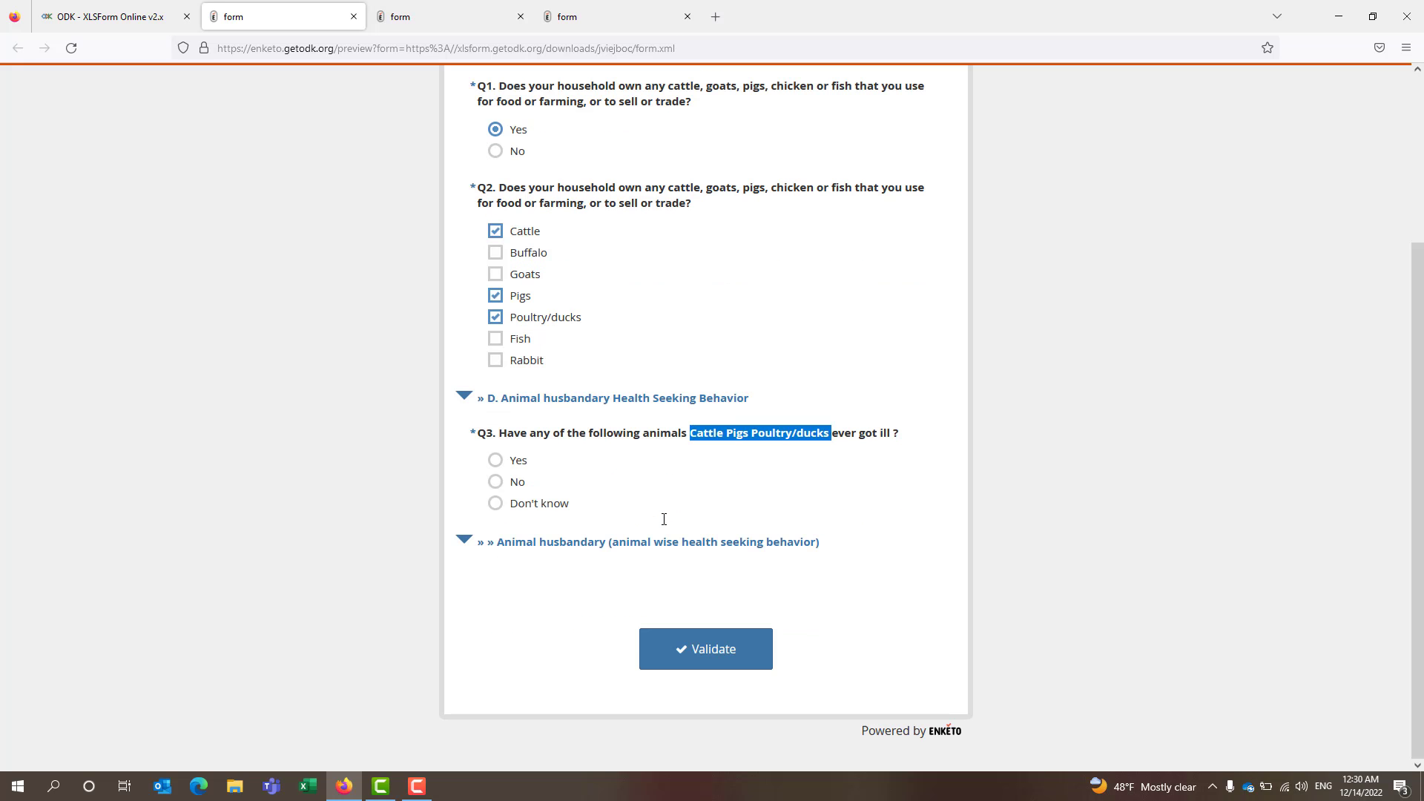
{"action": "left_click", "coordinate": [495, 461]}
{"action": "scroll", "coordinate": [578, 467], "scroll_direction": "down", "scroll_amount": 3}
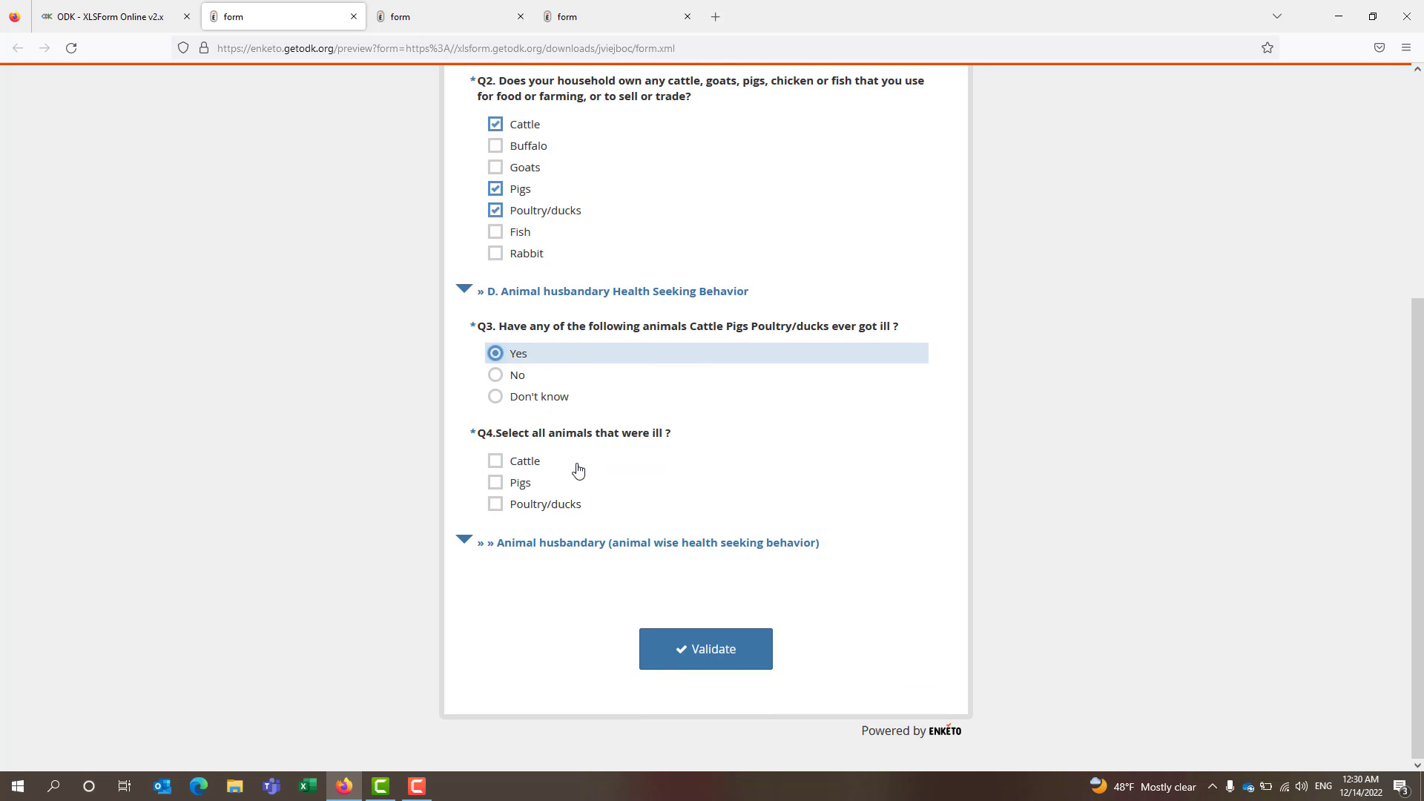
Select Cattle and Poultry/ducks as the animals that were ill in Q4
{"action": "left_click", "coordinate": [500, 466]}
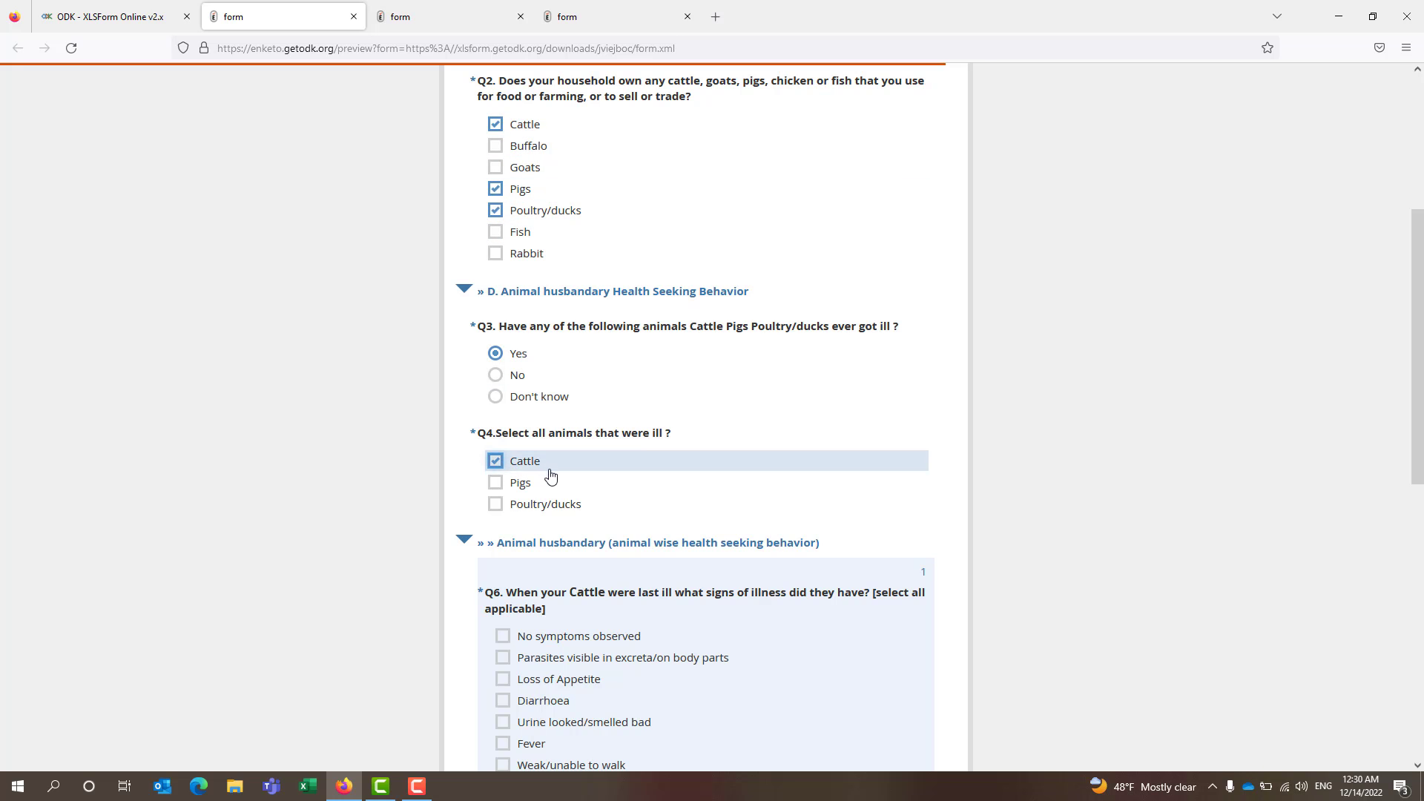
{"action": "scroll", "coordinate": [638, 461], "scroll_direction": "down", "scroll_amount": 4}
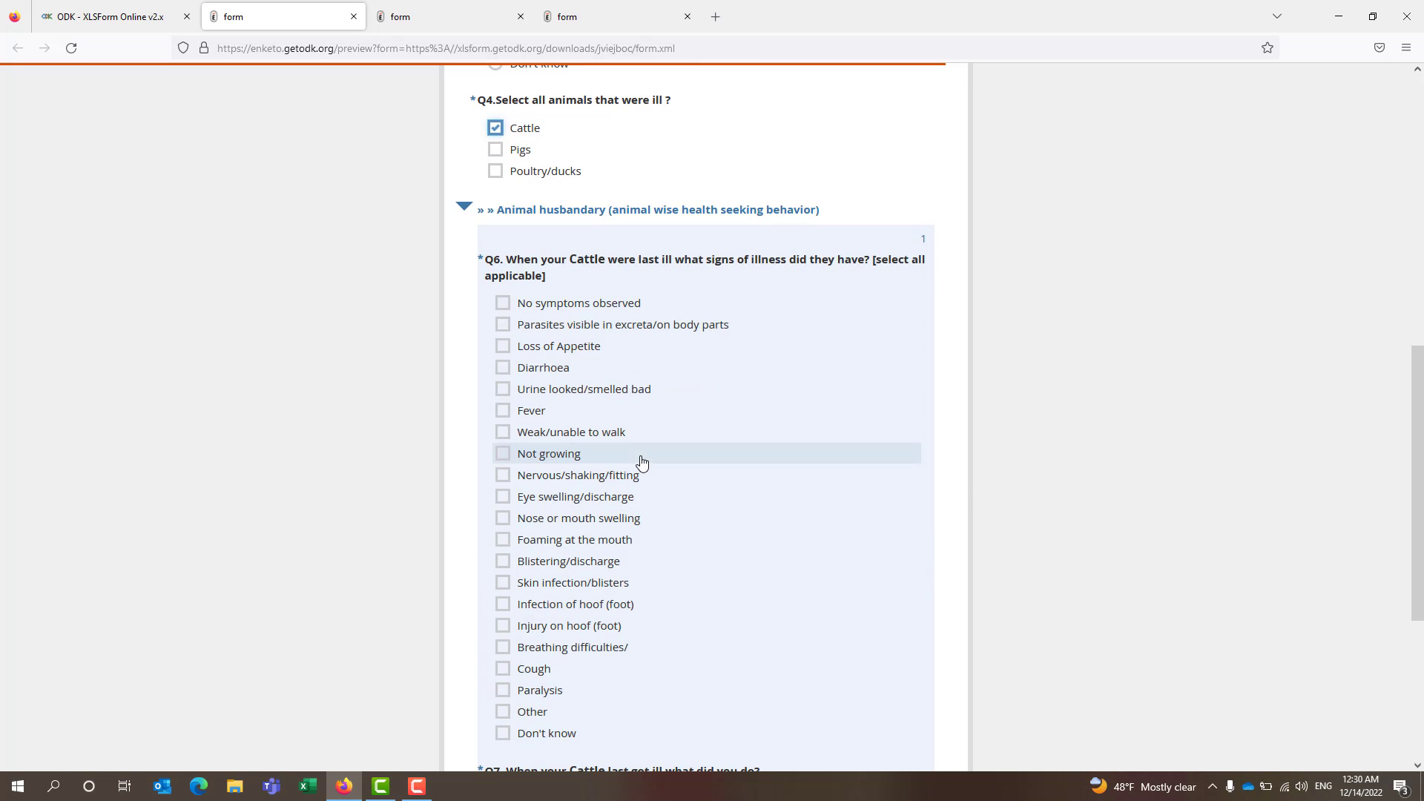
{"action": "left_click", "coordinate": [499, 174]}
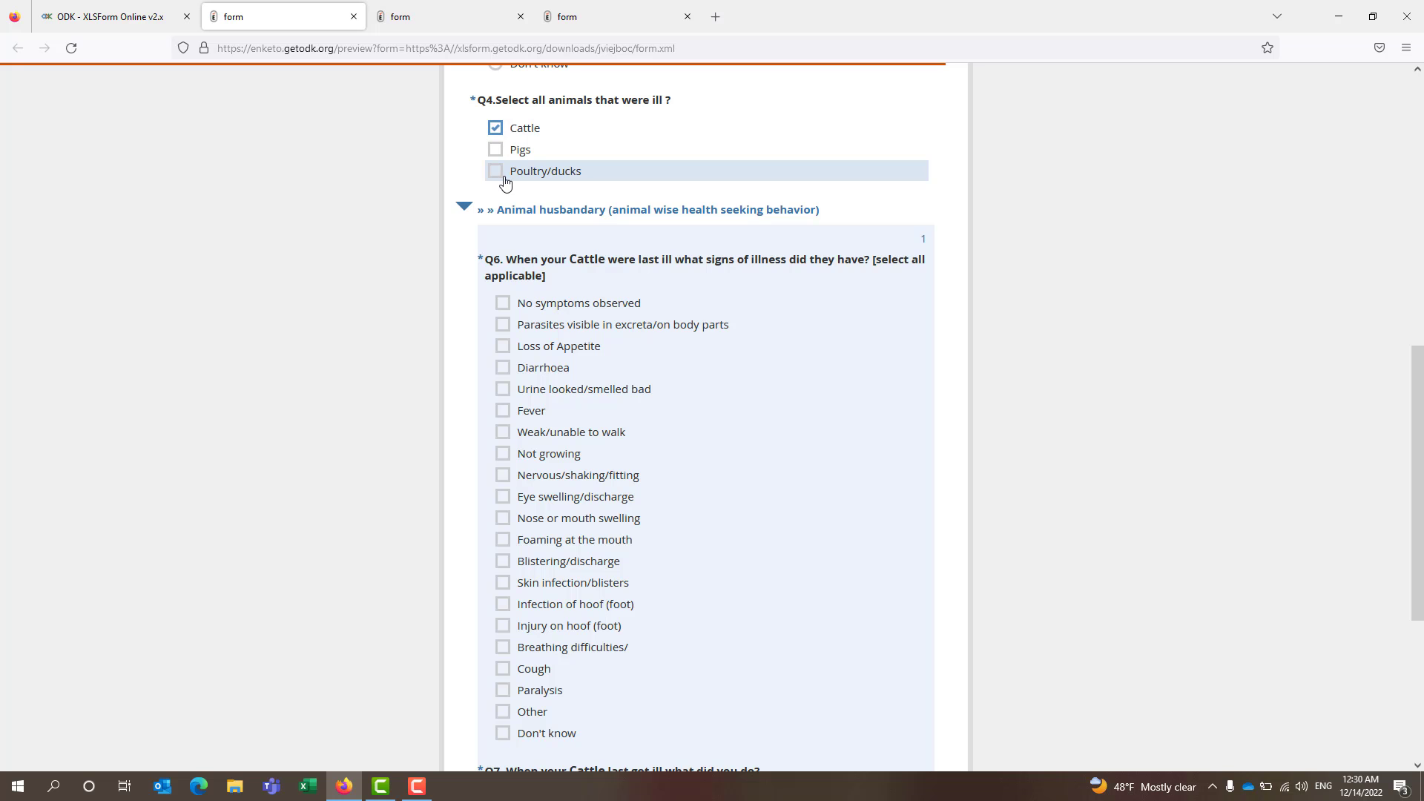
Examine the repeated Q6 and Q7 questions for Cattle and Poultry/ducks, comparing the answer choices offered for each animal
{"action": "scroll", "coordinate": [800, 518], "scroll_direction": "down", "scroll_amount": 4}
{"action": "scroll", "coordinate": [803, 523], "scroll_direction": "down", "scroll_amount": 8}
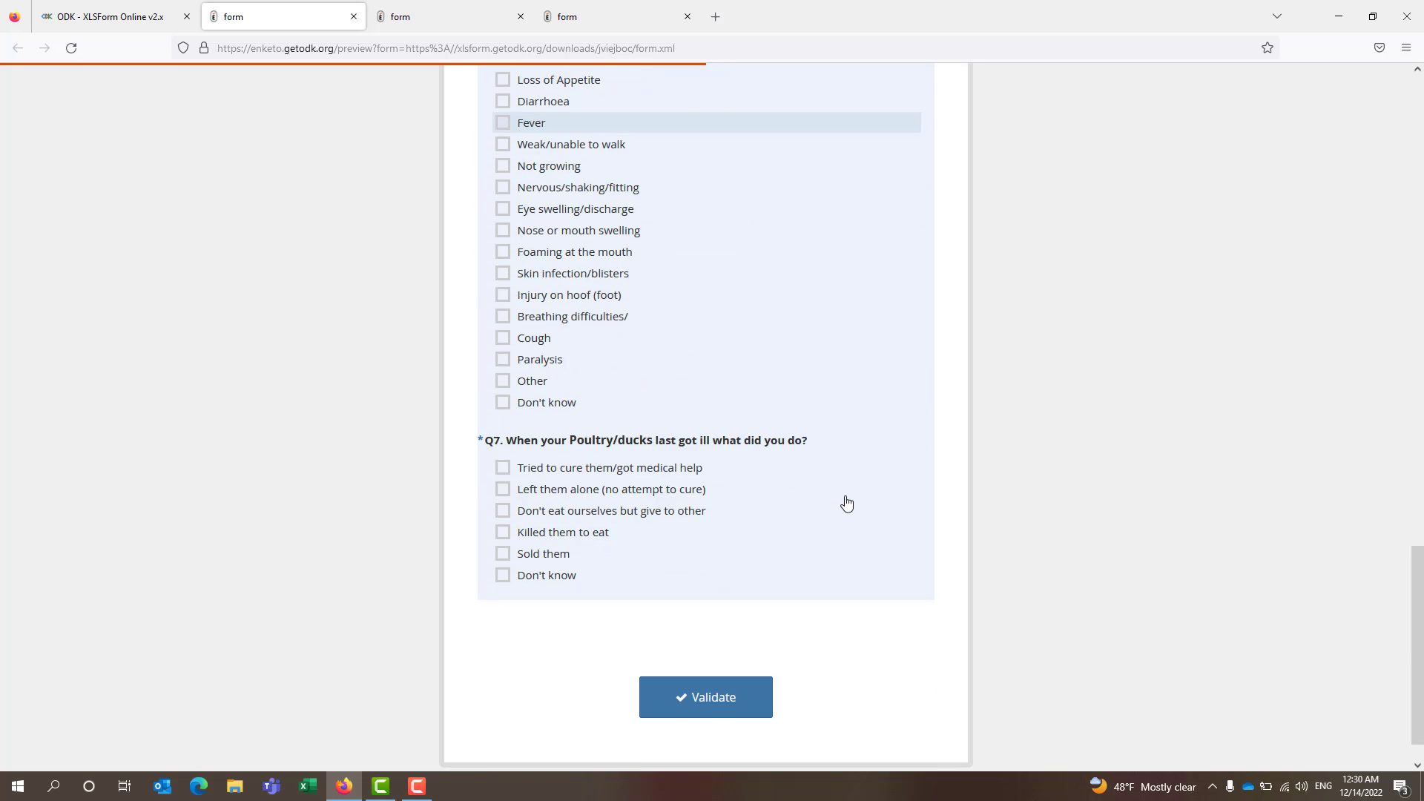
{"action": "scroll", "coordinate": [845, 499], "scroll_direction": "up", "scroll_amount": 7}
{"action": "scroll", "coordinate": [649, 471], "scroll_direction": "up", "scroll_amount": 4}
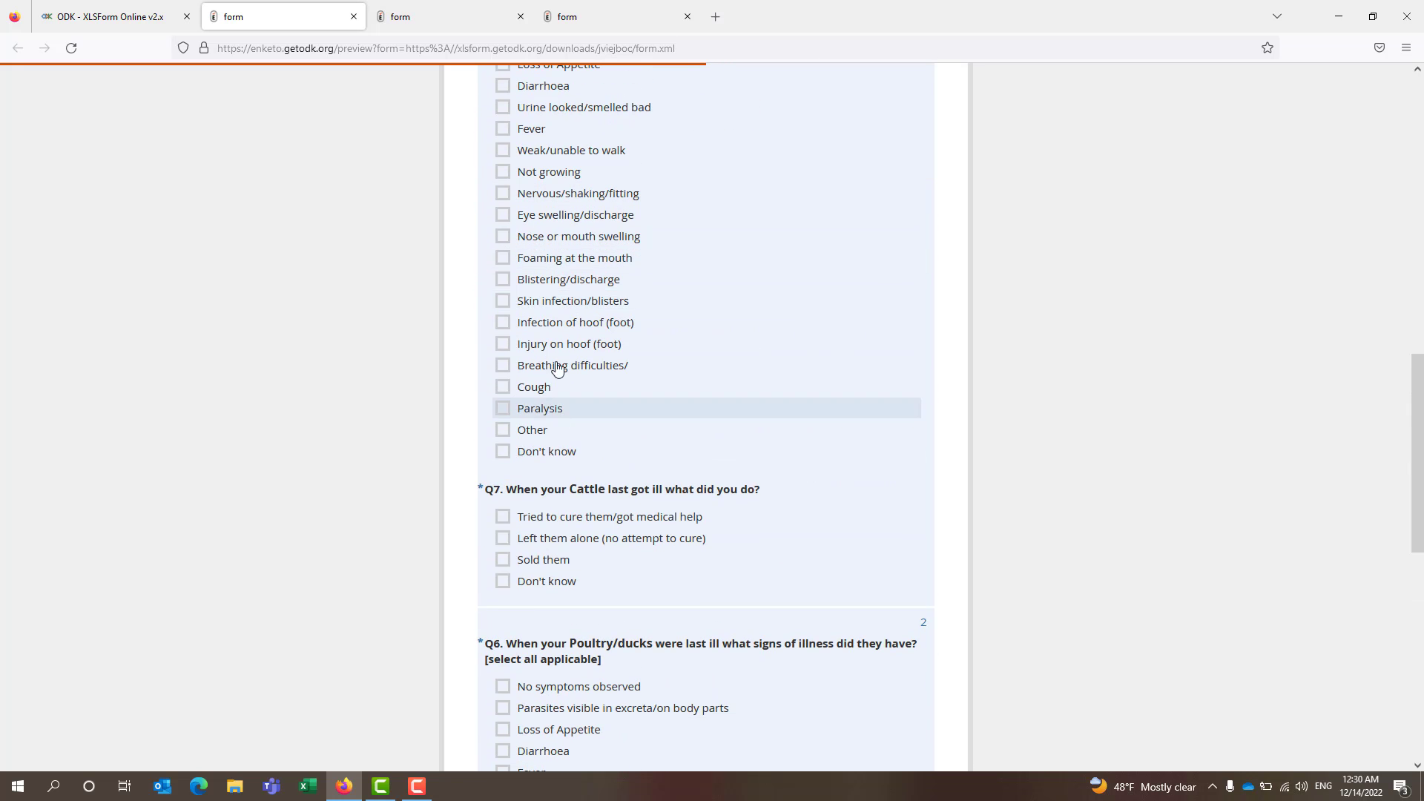
{"action": "scroll", "coordinate": [635, 378], "scroll_direction": "down", "scroll_amount": 3}
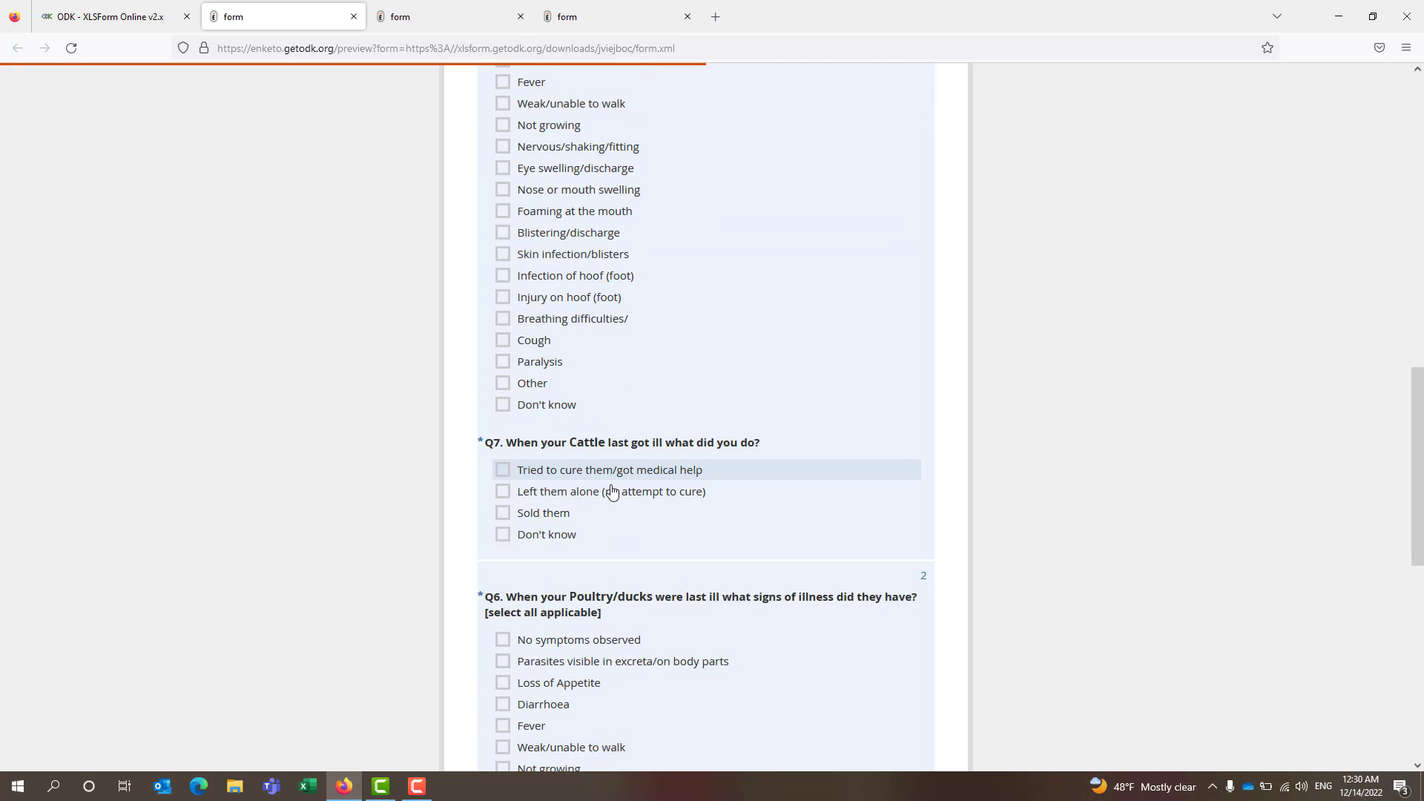
{"action": "scroll", "coordinate": [639, 499], "scroll_direction": "up", "scroll_amount": 4}
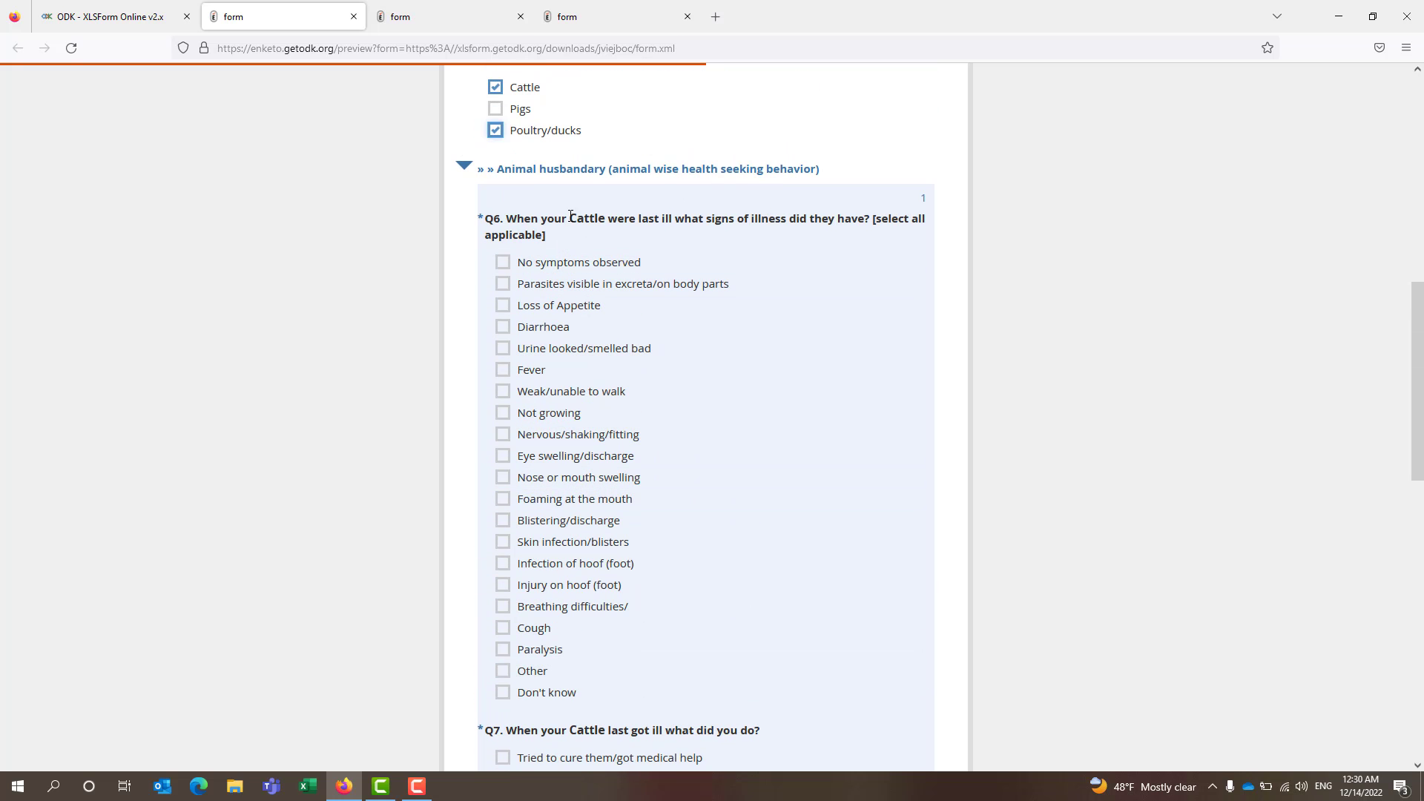
{"action": "scroll", "coordinate": [571, 215], "scroll_direction": "up", "scroll_amount": 1}
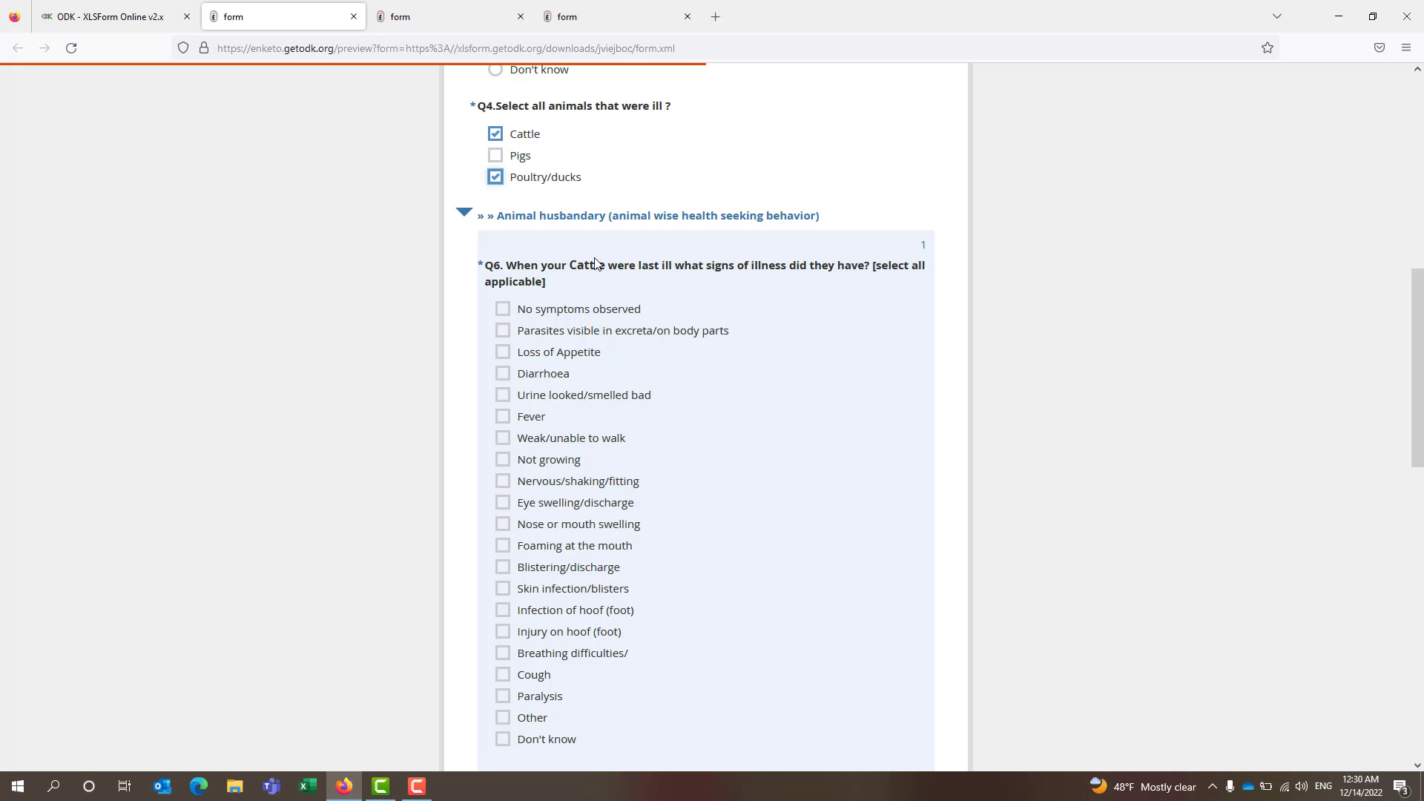
{"action": "scroll", "coordinate": [687, 492], "scroll_direction": "down", "scroll_amount": 5}
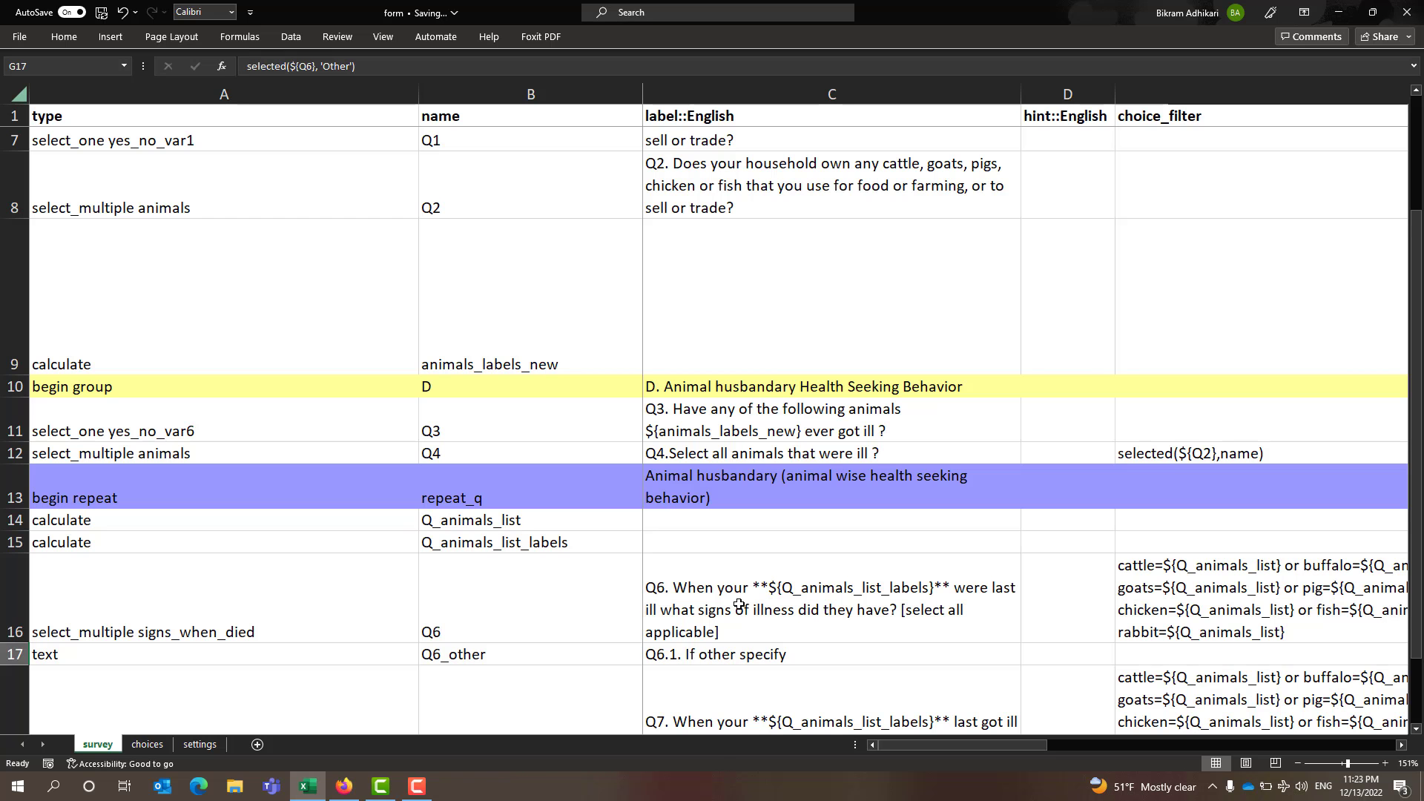